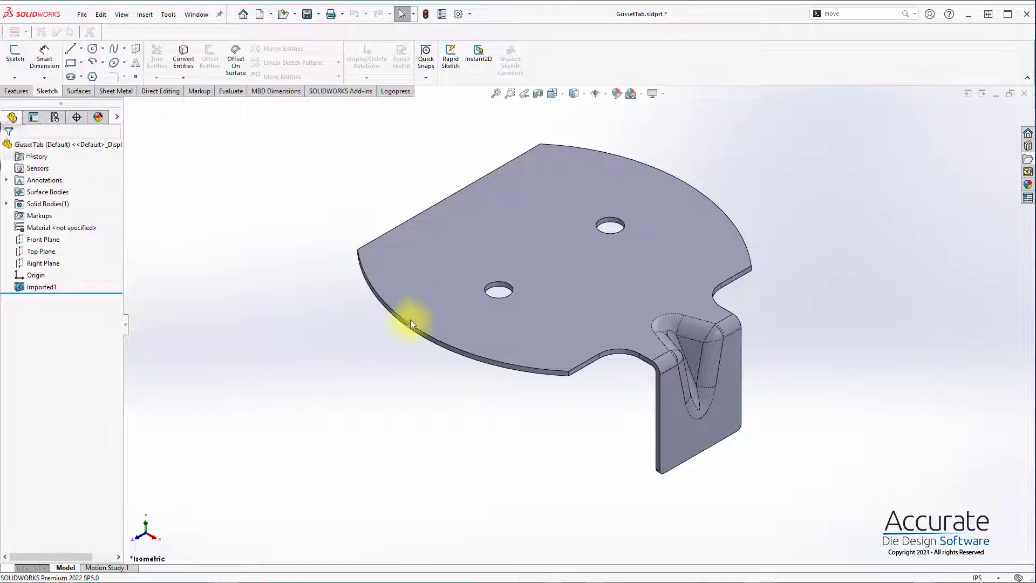
Step: Save the part as GussetTab.SLDPRT in the Eng4 folder under ProgSim sample dies, GussetTab
{"action": "left_click", "coordinate": [391, 92]}
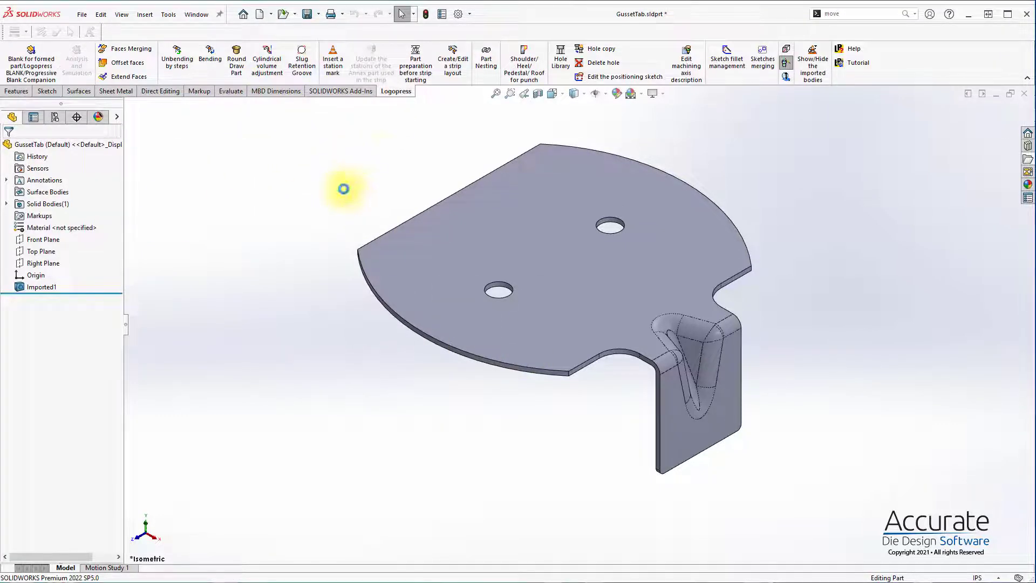
{"action": "key", "text": "ctrl+s"}
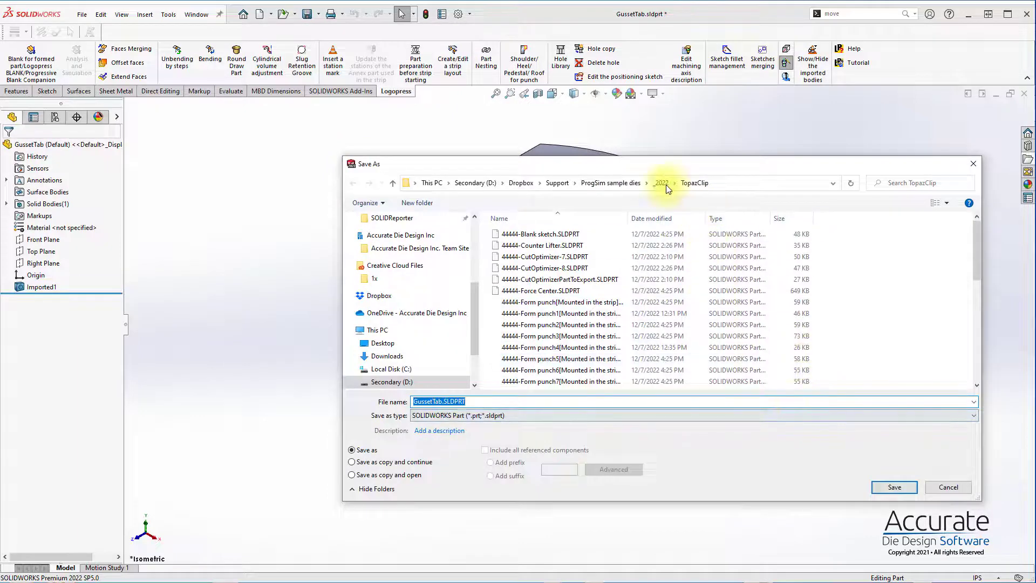
{"action": "left_click", "coordinate": [613, 183]}
{"action": "left_click", "coordinate": [599, 300]}
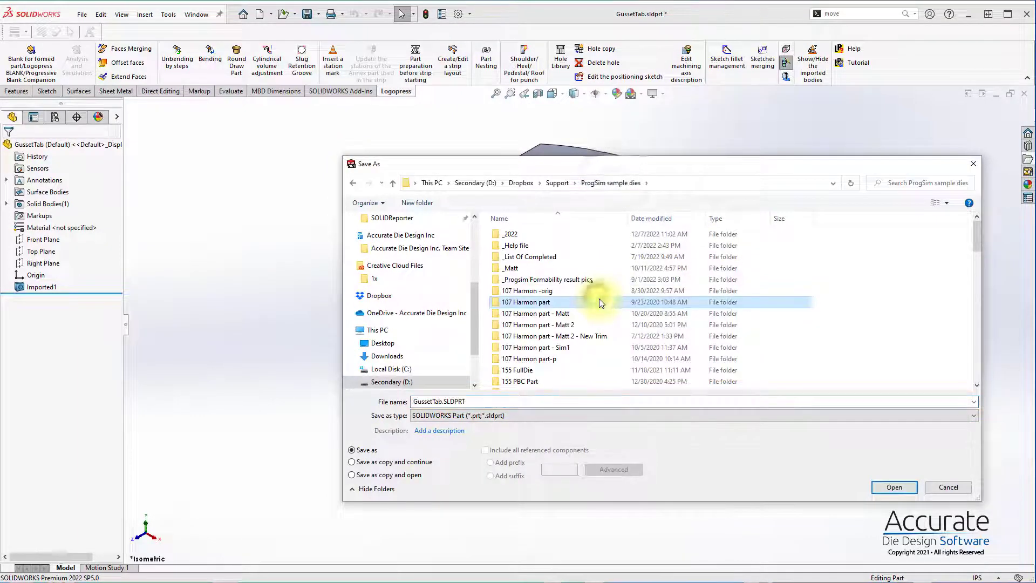
{"action": "key", "text": "g"}
{"action": "key", "text": "Return"}
{"action": "key", "text": "e"}
{"action": "key", "text": "e"}
{"action": "key", "text": "e"}
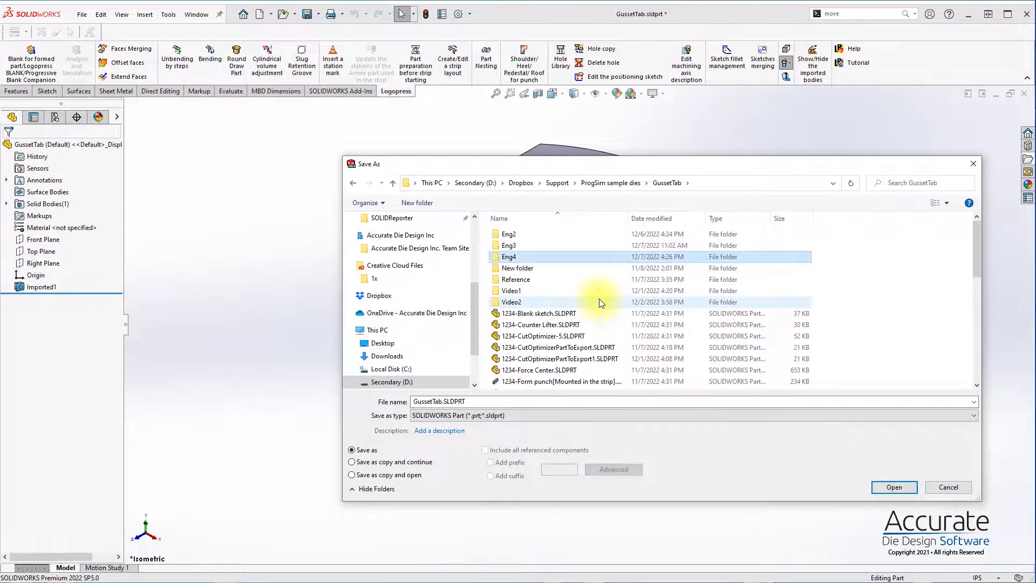
{"action": "key", "text": "Return"}
{"action": "left_click", "coordinate": [898, 486]}
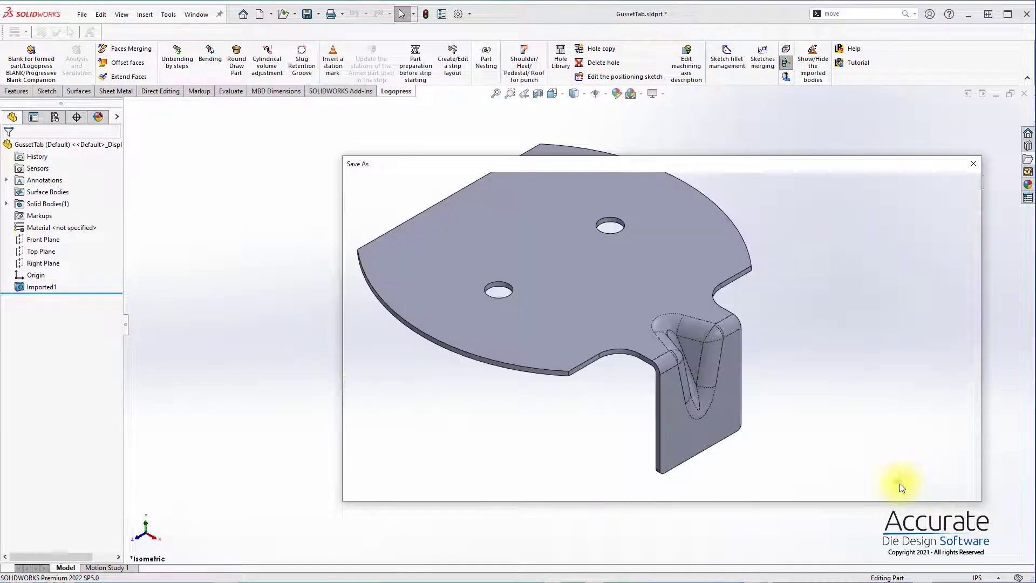
Step: Insert a Logopress station mark after the imported body for the finished formed part
{"action": "left_click", "coordinate": [339, 67]}
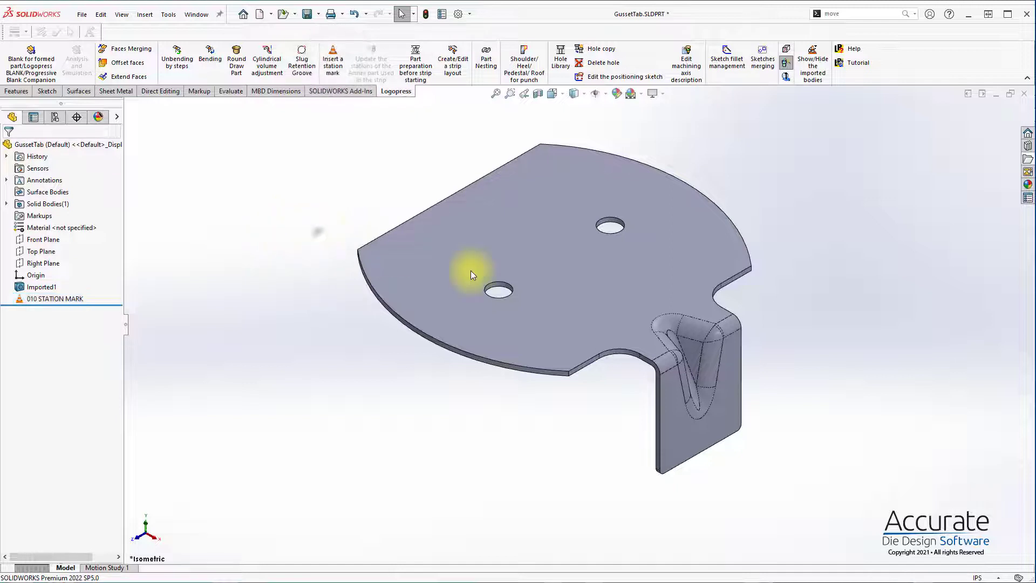
{"action": "right_click", "coordinate": [639, 292]}
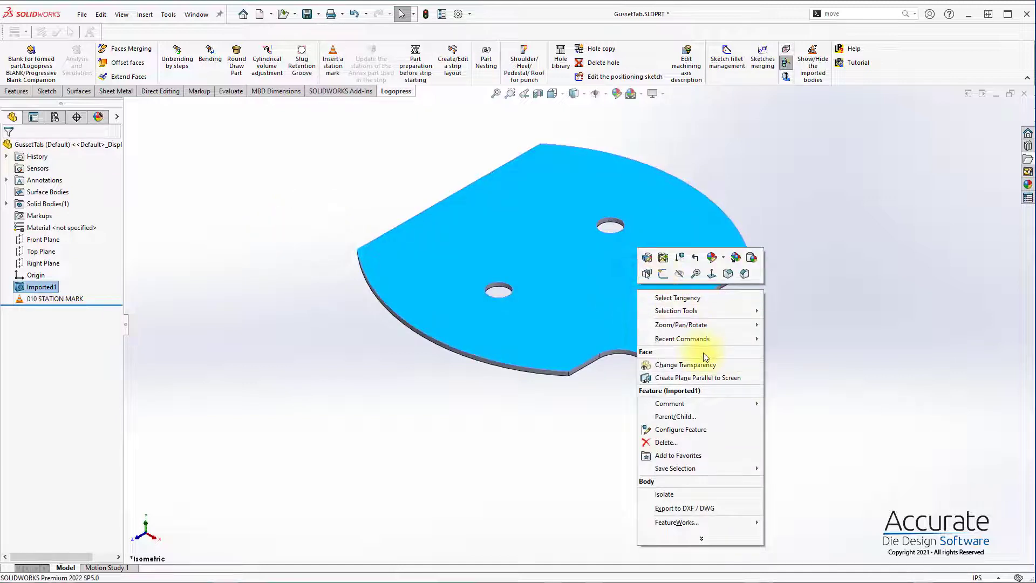
{"action": "left_click", "coordinate": [681, 300]}
{"action": "left_click", "coordinate": [265, 196]}
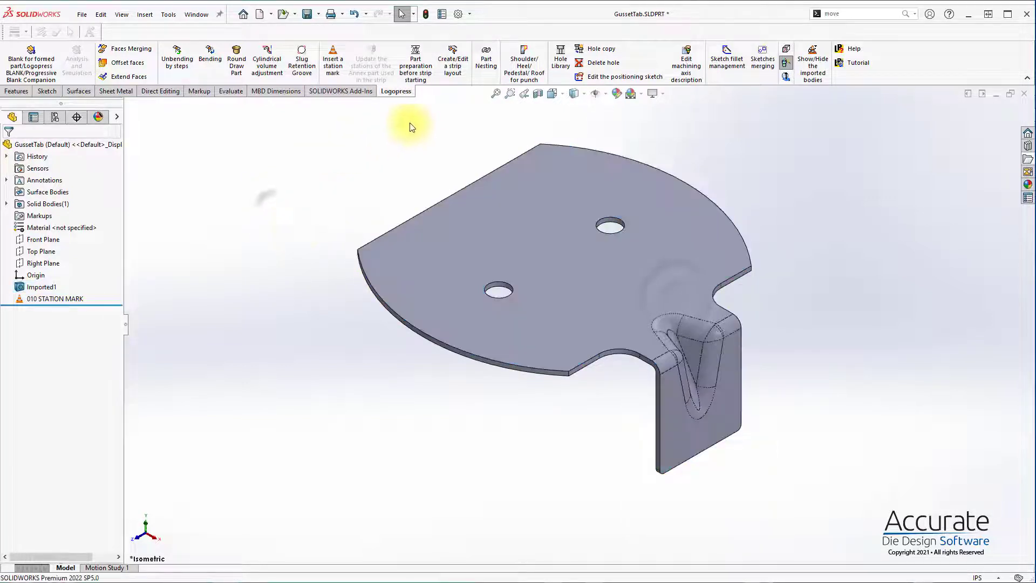
Step: Remove the gusset with Delete Face using Delete and Patch, selecting tangent faces on both sides and excluding the plate, tab and bend faces
{"action": "key", "text": "s"}
{"action": "left_click", "coordinate": [460, 251]}
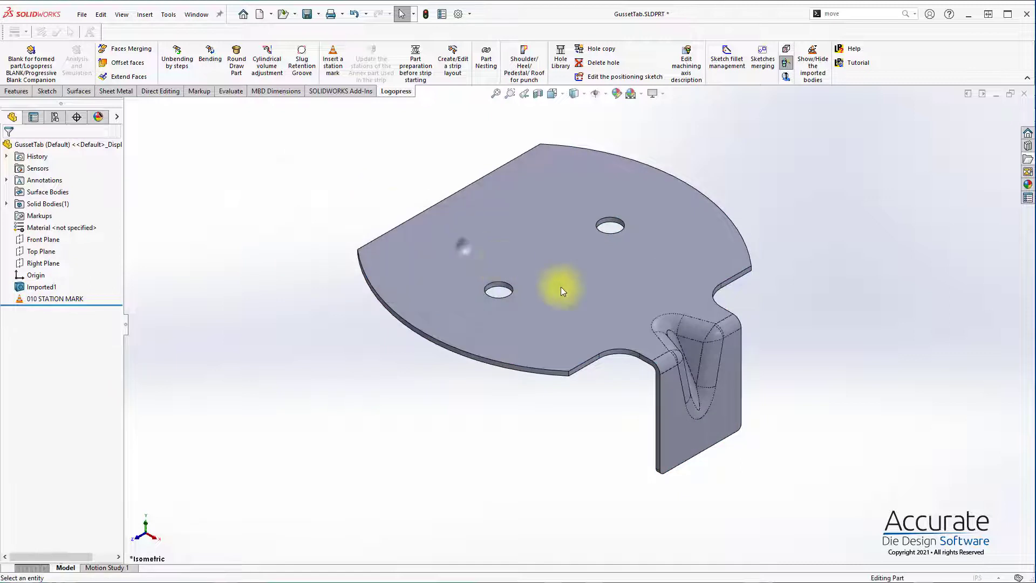
{"action": "right_click", "coordinate": [600, 313]}
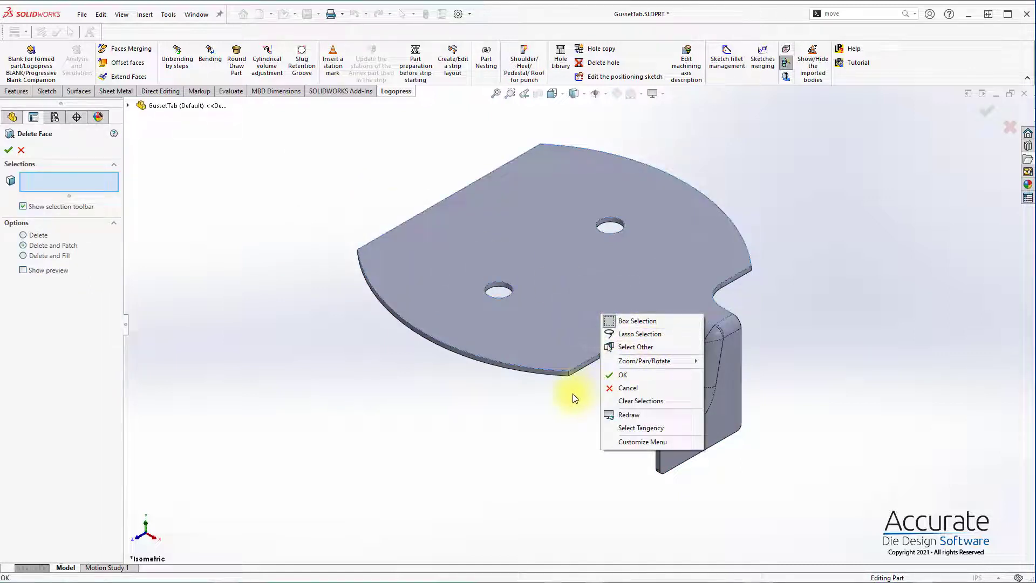
{"action": "left_click", "coordinate": [641, 428]}
{"action": "middle_click_drag", "start_coordinate": [655, 338], "coordinate": [758, 219]}
{"action": "right_click", "coordinate": [657, 272]}
{"action": "left_click", "coordinate": [693, 396]}
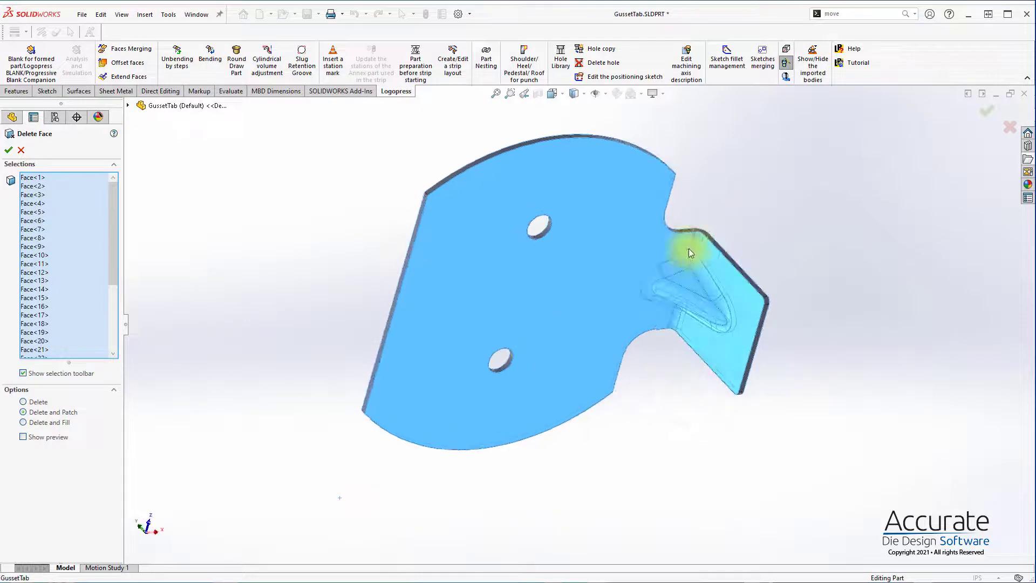
{"action": "middle_click_drag", "start_coordinate": [708, 249], "coordinate": [574, 446]}
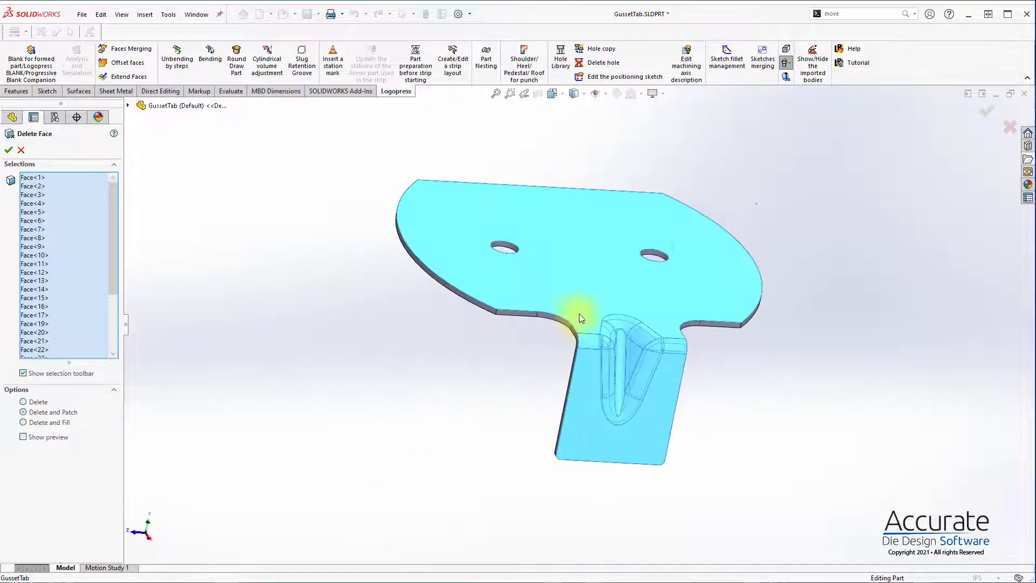
{"action": "left_click", "coordinate": [579, 314]}
{"action": "left_click", "coordinate": [585, 344]}
{"action": "left_click", "coordinate": [588, 367]}
{"action": "left_click", "coordinate": [8, 149]}
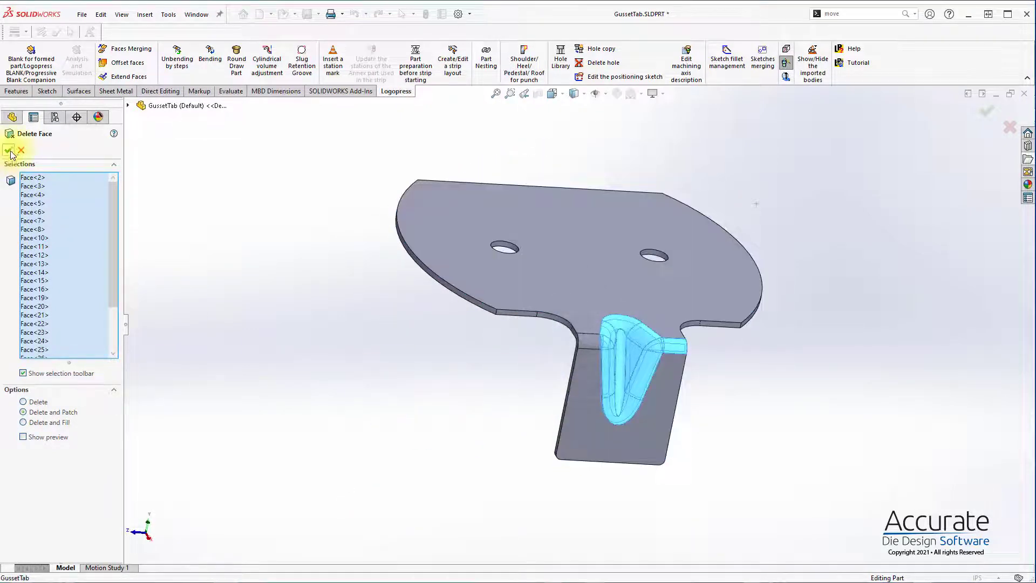
{"action": "left_click", "coordinate": [489, 358]}
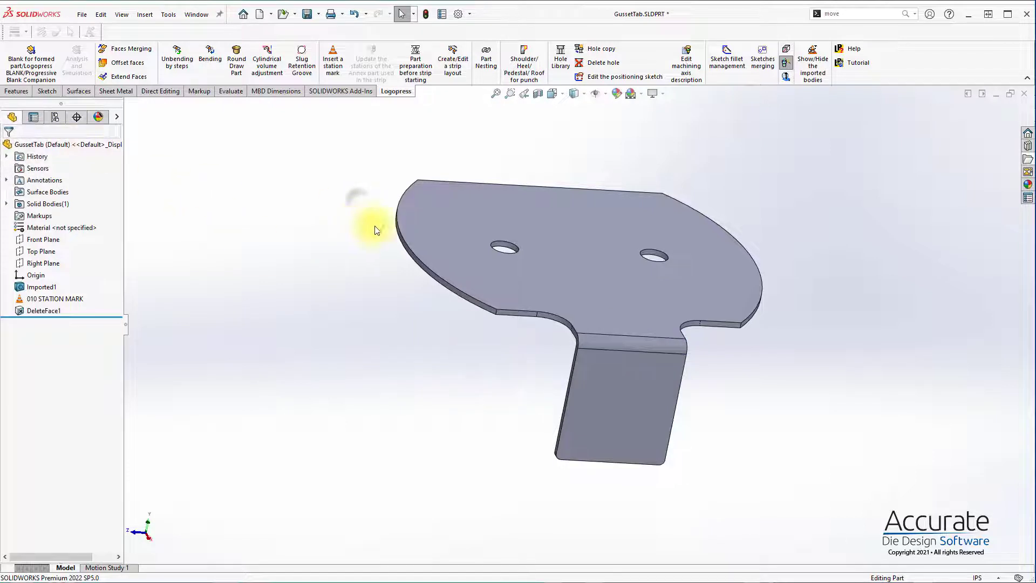
Step: Flatten the tab by unbending its cylindrical bend face with Unbending by steps
{"action": "middle_click_drag", "start_coordinate": [371, 220], "coordinate": [393, 289]}
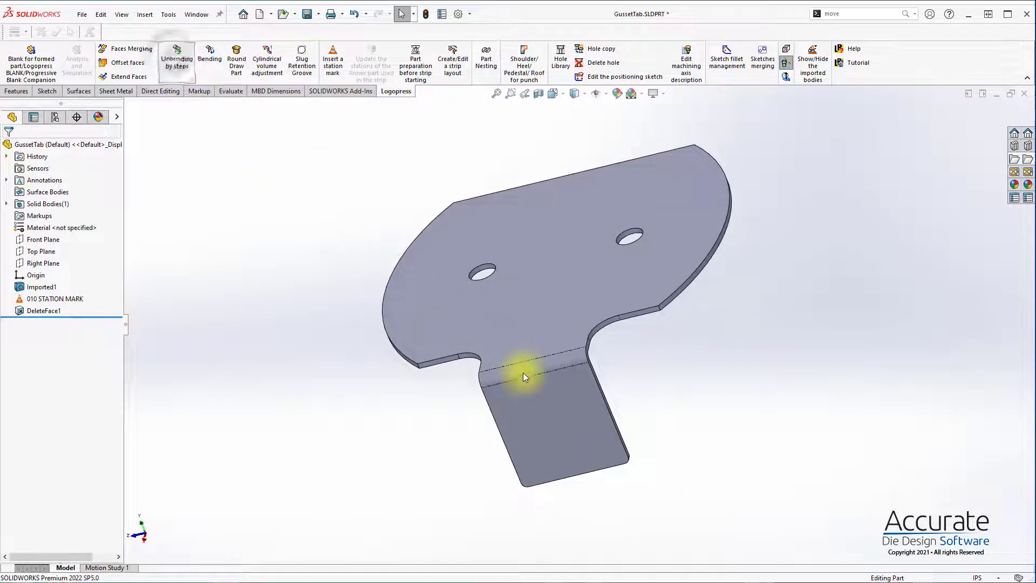
{"action": "left_click", "coordinate": [522, 364]}
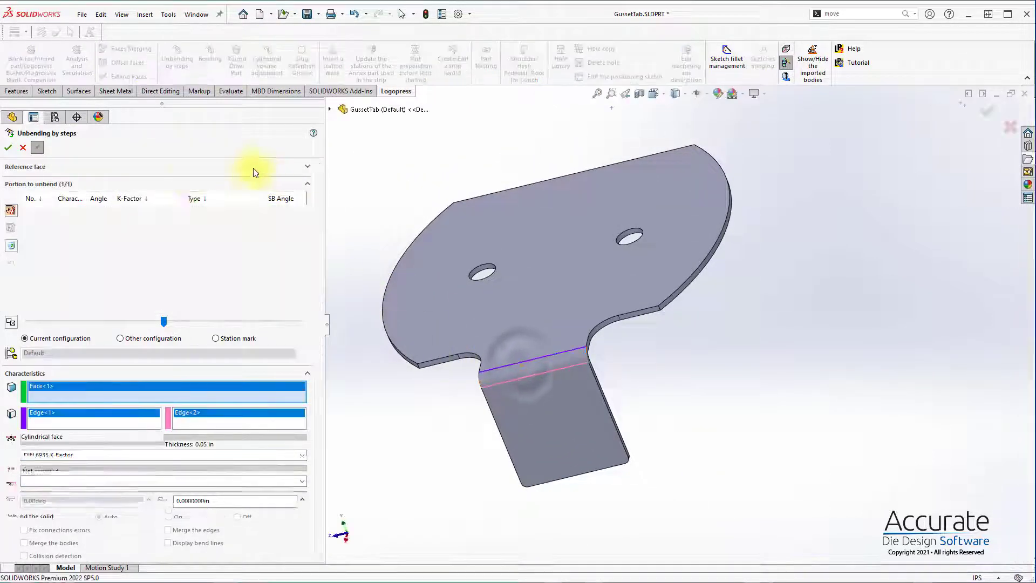
{"action": "left_click", "coordinate": [8, 147]}
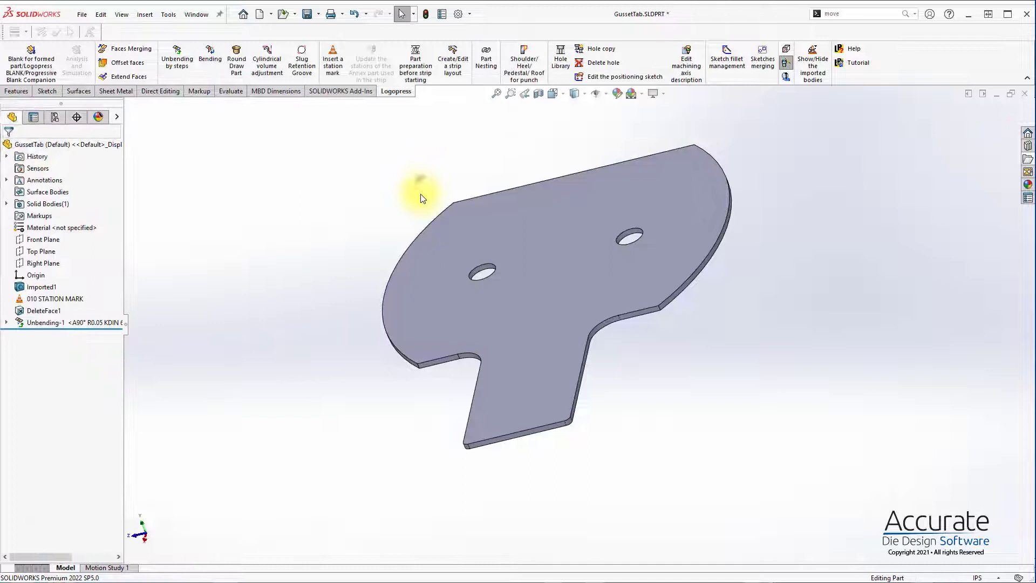
Step: Insert a second station mark after the unbending and rename it 020 Flat Blank
{"action": "left_click", "coordinate": [333, 54]}
{"action": "middle_click_drag", "start_coordinate": [613, 287], "coordinate": [657, 279]}
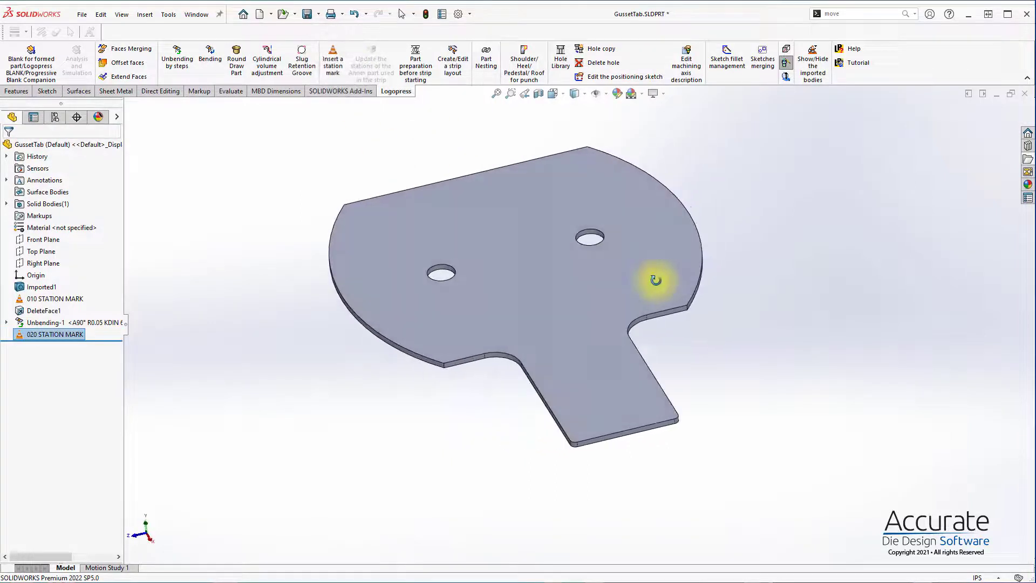
{"action": "left_click", "coordinate": [432, 384]}
{"action": "left_click", "coordinate": [56, 334]}
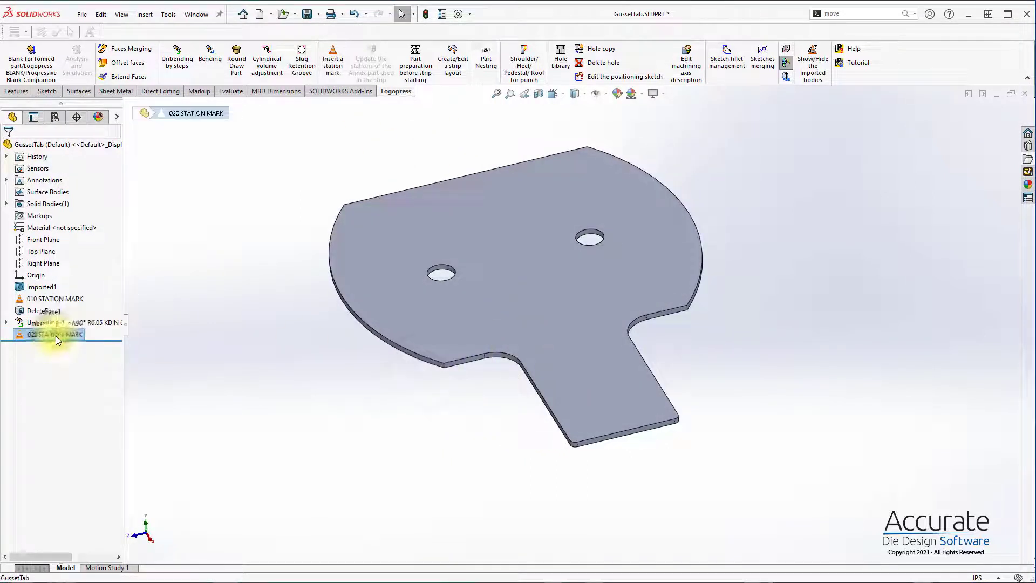
{"action": "left_click", "coordinate": [55, 337]}
{"action": "left_click_drag", "start_coordinate": [39, 334], "coordinate": [427, 330]}
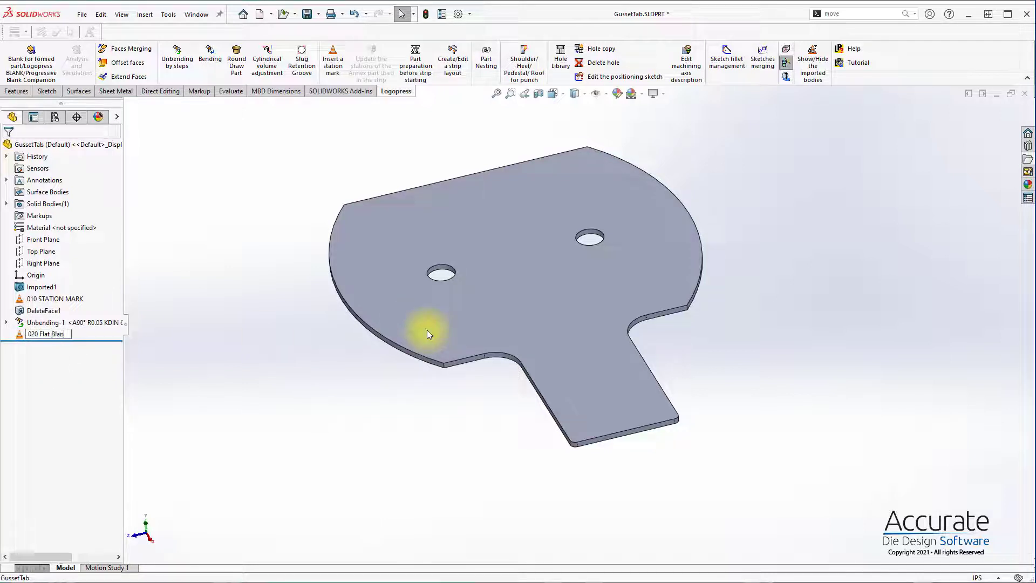
Step: Roll the model back to the first station mark, rename it 010 Gusset Form, and roll forward to the end
{"action": "left_click_drag", "start_coordinate": [87, 338], "coordinate": [88, 303]}
{"action": "left_click", "coordinate": [60, 298]}
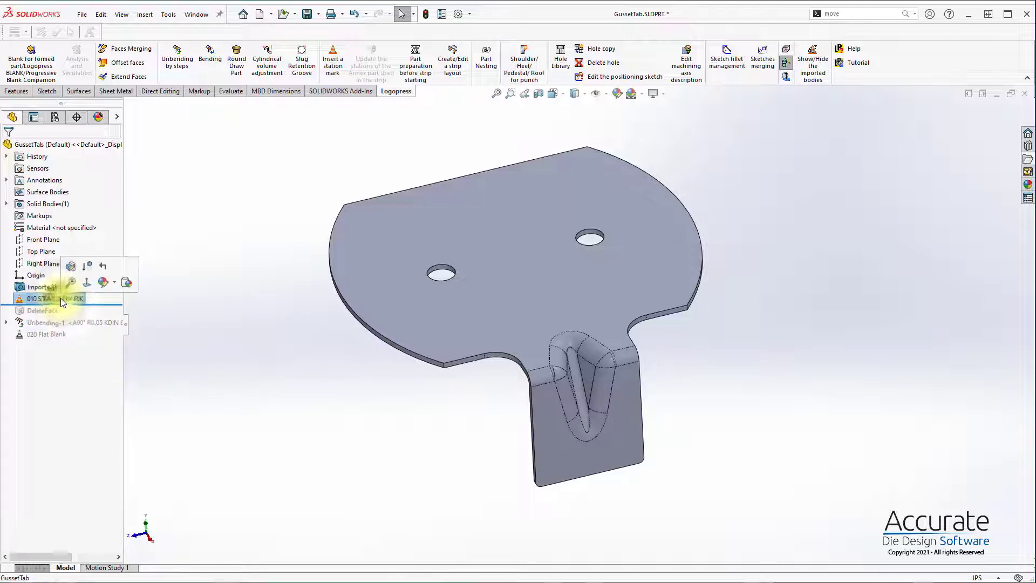
{"action": "left_click", "coordinate": [60, 299]}
{"action": "type", "text": "010 Gusset Form"}
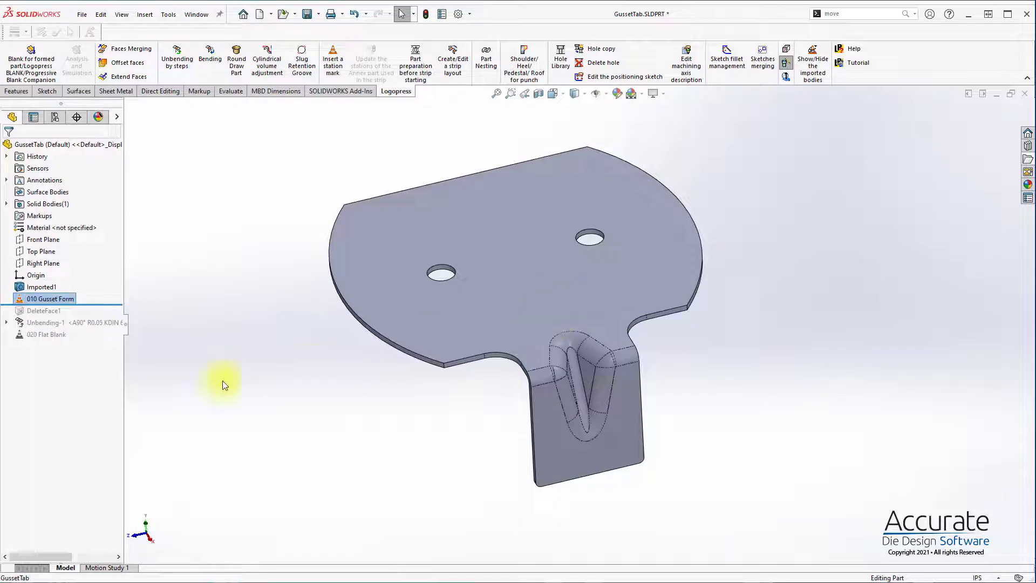
{"action": "left_click_drag", "start_coordinate": [106, 302], "coordinate": [109, 339]}
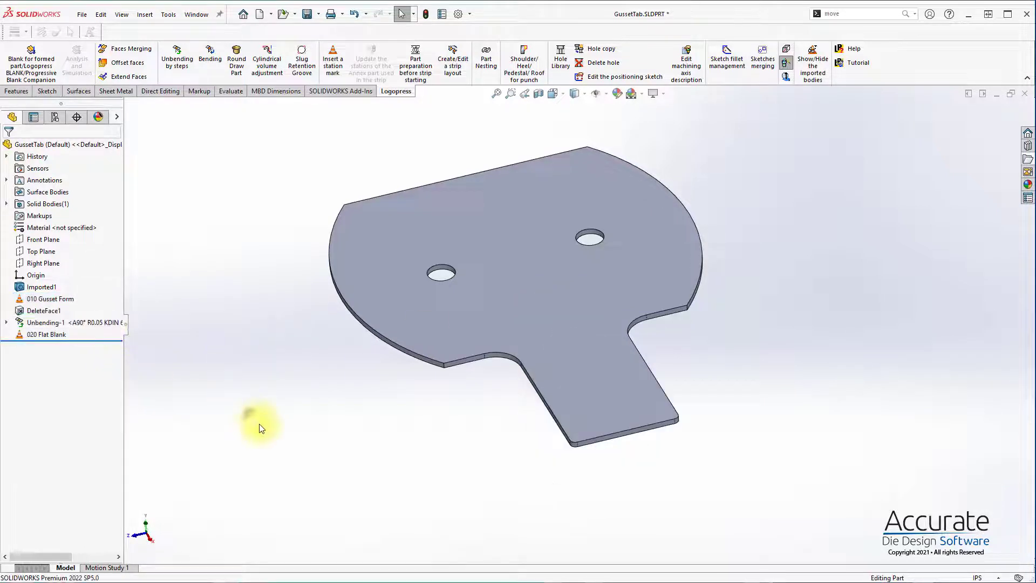
Step: Prepare the part for the strip, rebuilding the reference part and using the 020 Flat Blank underside as reference face with its straight edge as other point
{"action": "left_click", "coordinate": [415, 63]}
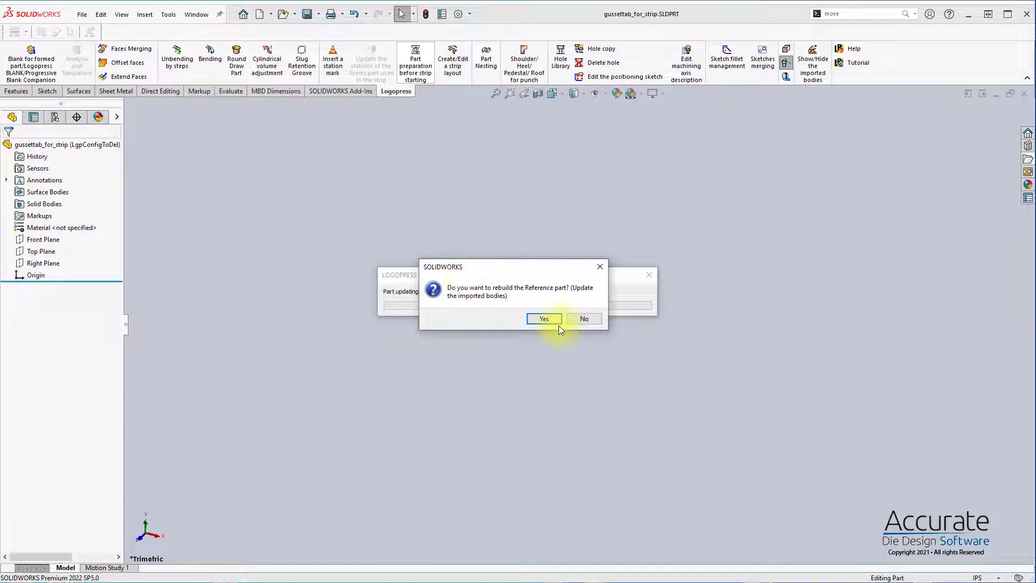
{"action": "left_click", "coordinate": [555, 321]}
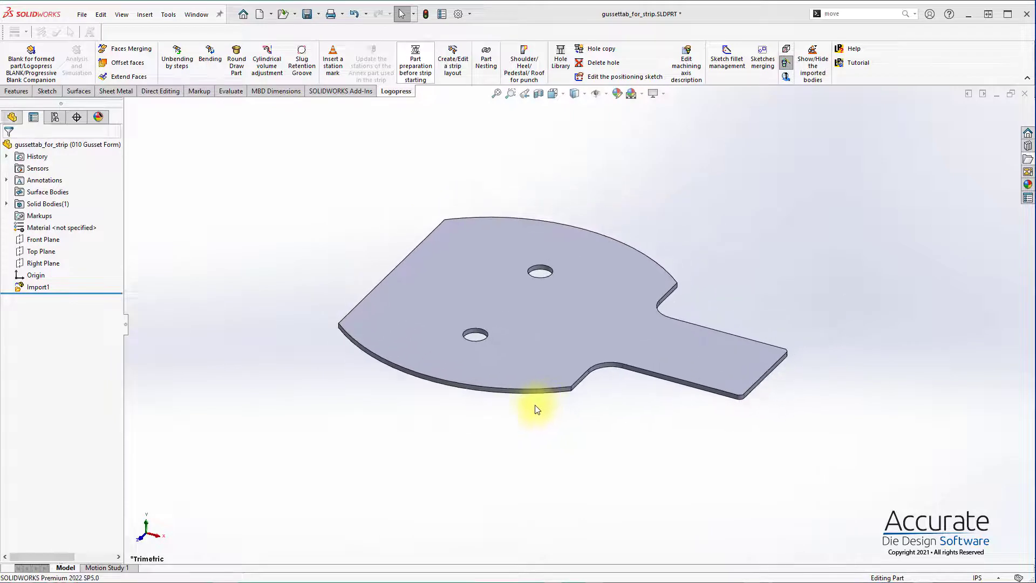
{"action": "middle_click_drag", "start_coordinate": [530, 406], "coordinate": [537, 294]}
{"action": "left_click", "coordinate": [546, 322]}
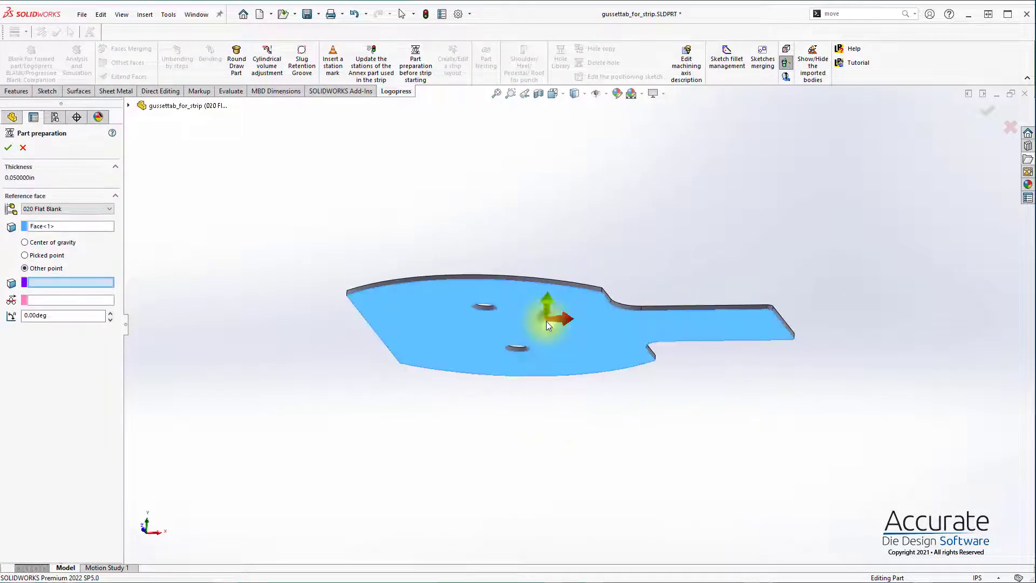
{"action": "left_click", "coordinate": [394, 355]}
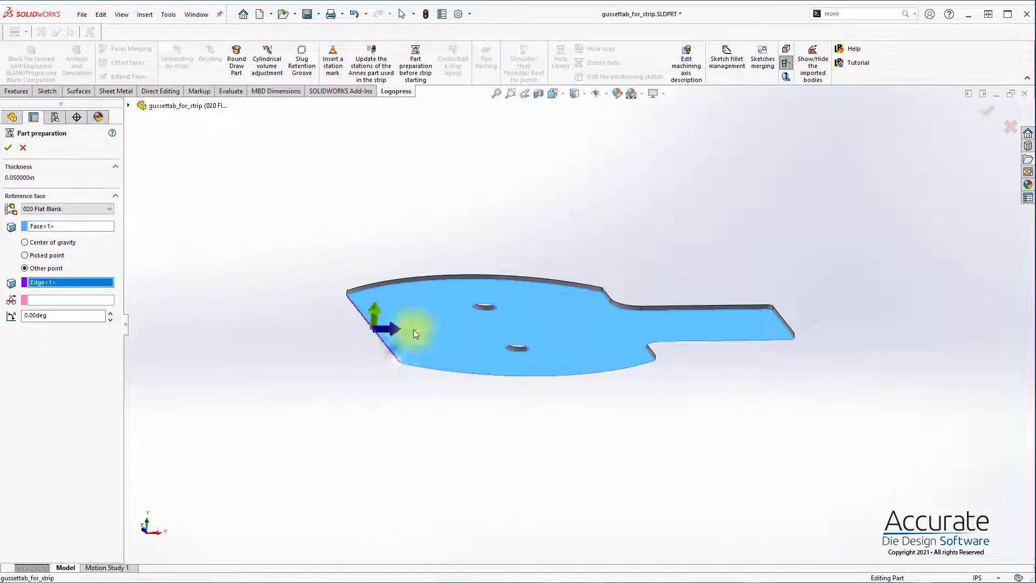
{"action": "middle_click_drag", "start_coordinate": [413, 330], "coordinate": [392, 405]}
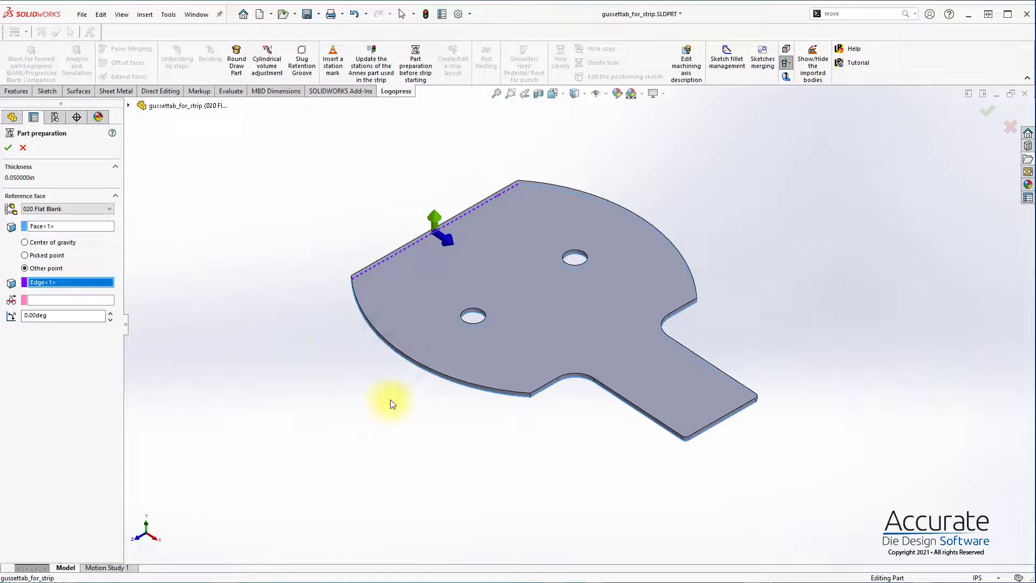
{"action": "left_click", "coordinate": [7, 148]}
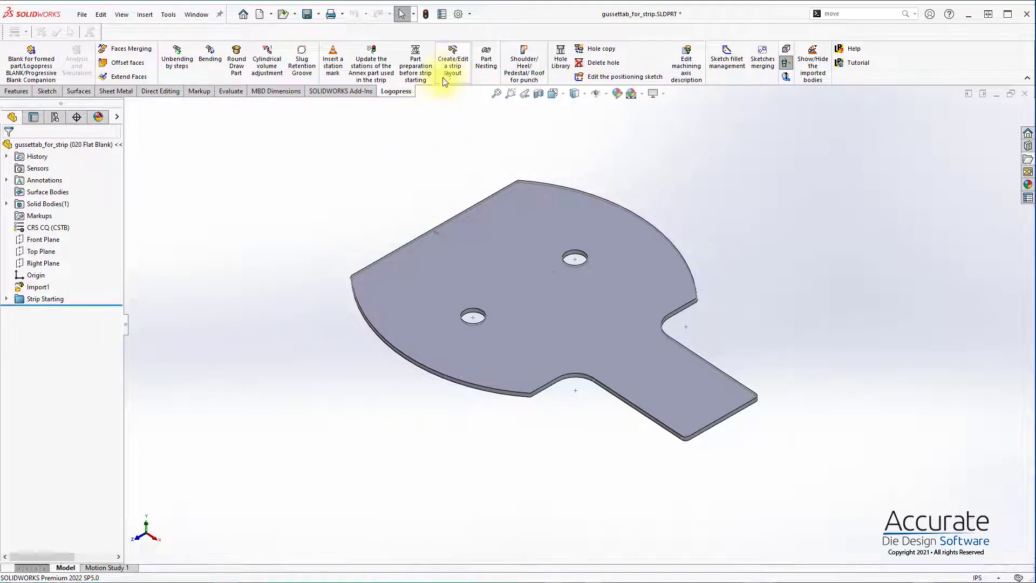
Step: Create a strip layout with the project prefix 4459- and the file name 4459-StripAsm
{"action": "left_click", "coordinate": [453, 62]}
{"action": "left_click", "coordinate": [539, 328]}
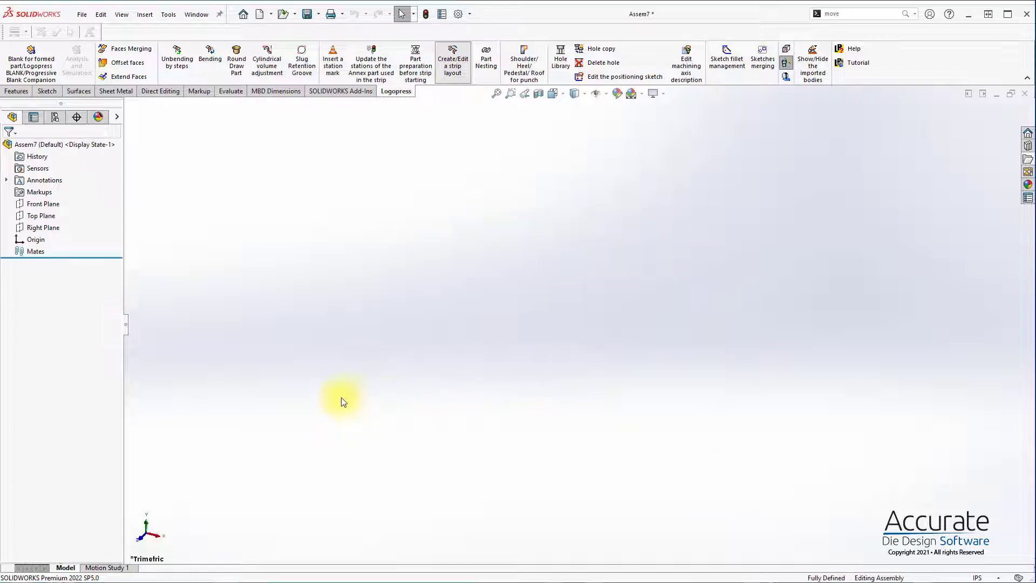
{"action": "left_click", "coordinate": [317, 425]}
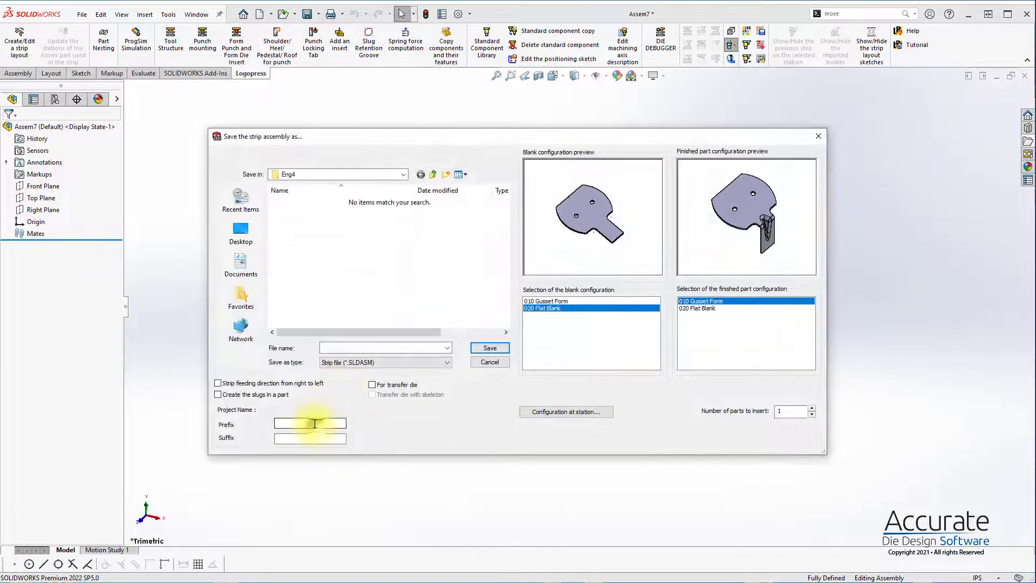
{"action": "type", "text": "4459-"}
{"action": "left_click", "coordinate": [348, 347]}
{"action": "type", "text": "StripAsm"}
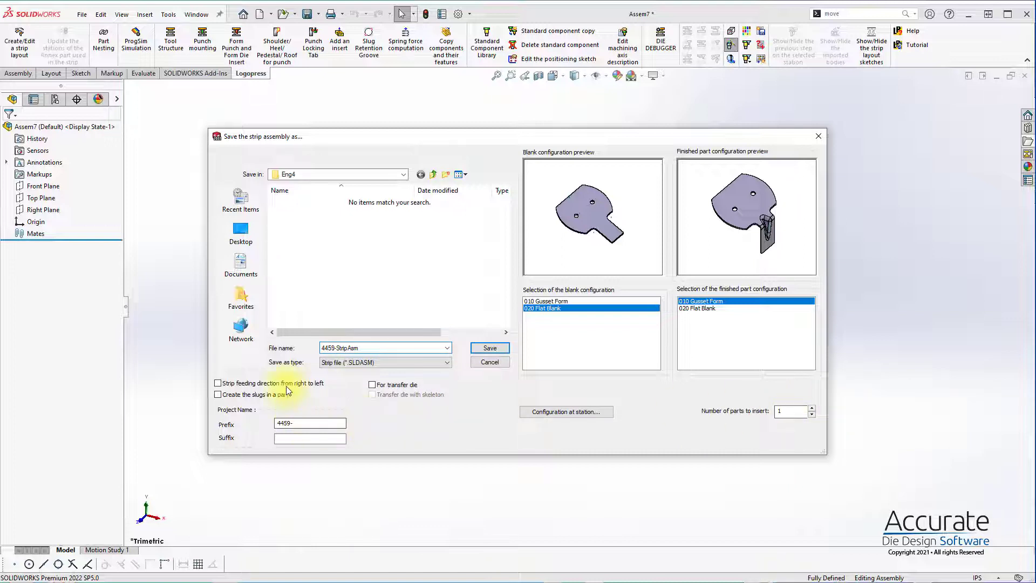
Step: Add two idle stations before 010 Gusset Form and one after it, and save the strip assembly with right-to-left feeding
{"action": "left_click", "coordinate": [573, 412]}
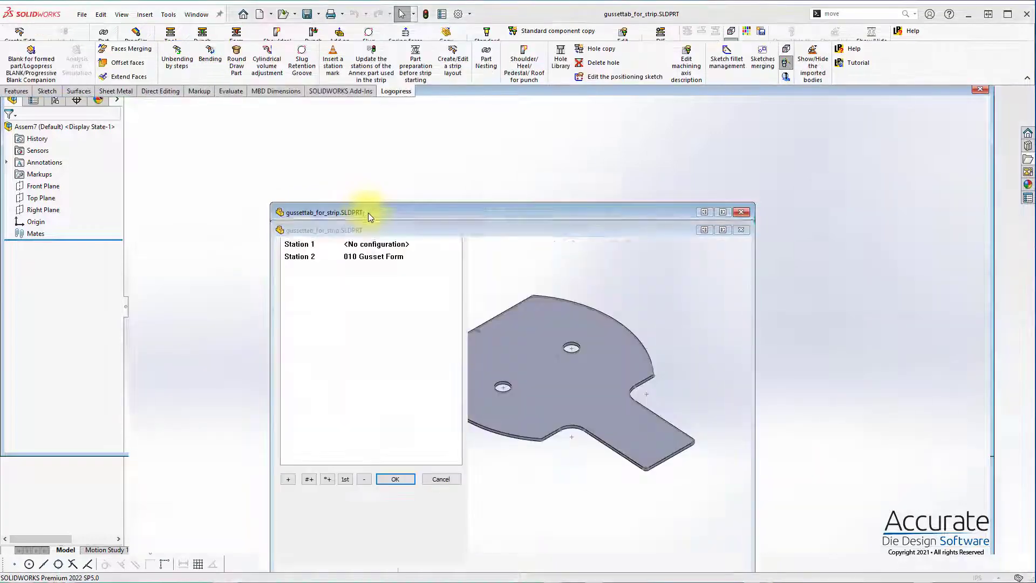
{"action": "left_click_drag", "start_coordinate": [360, 227], "coordinate": [354, 128]}
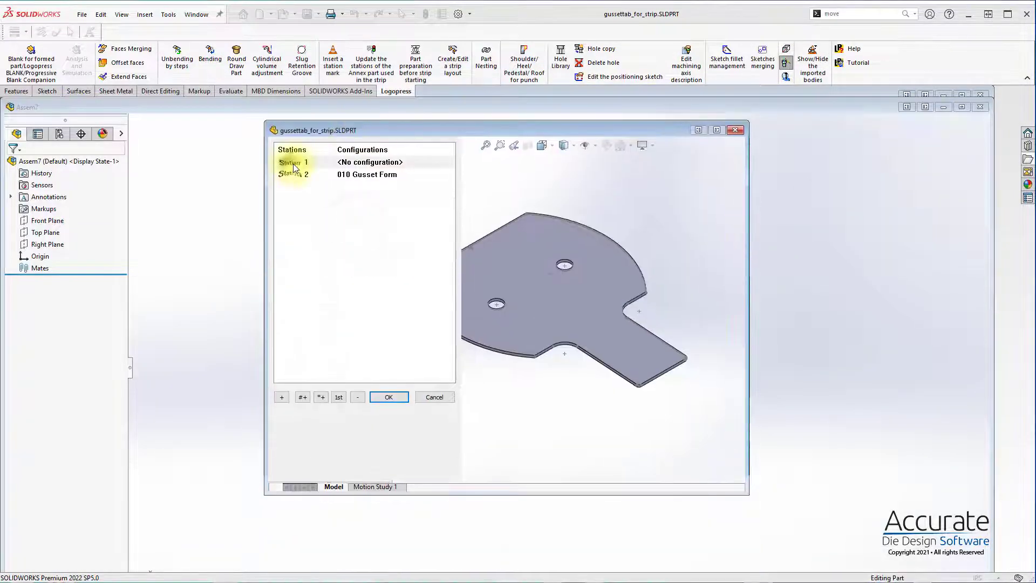
{"action": "double_click", "coordinate": [284, 399]}
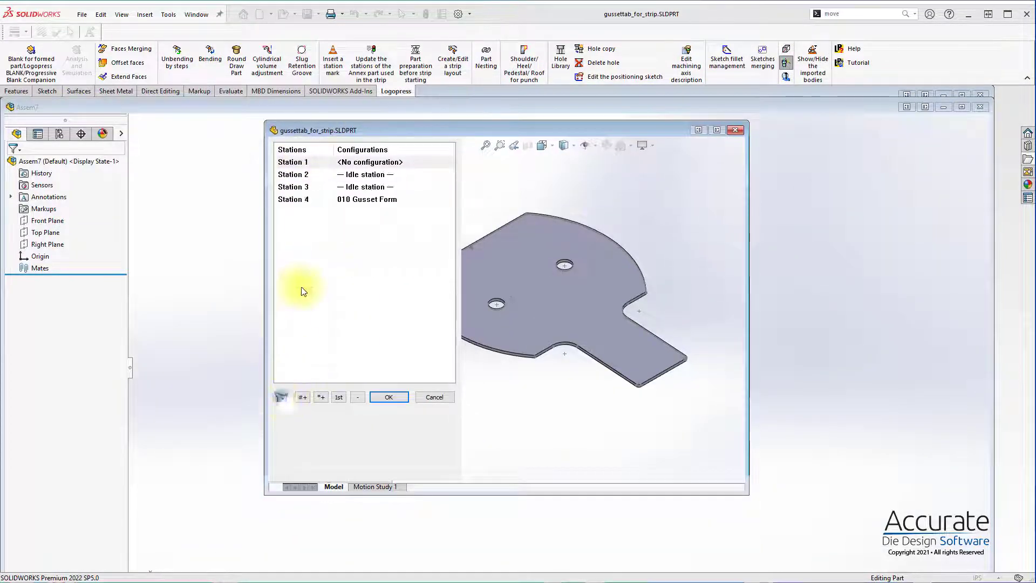
{"action": "left_click", "coordinate": [298, 201]}
{"action": "left_click", "coordinate": [283, 397]}
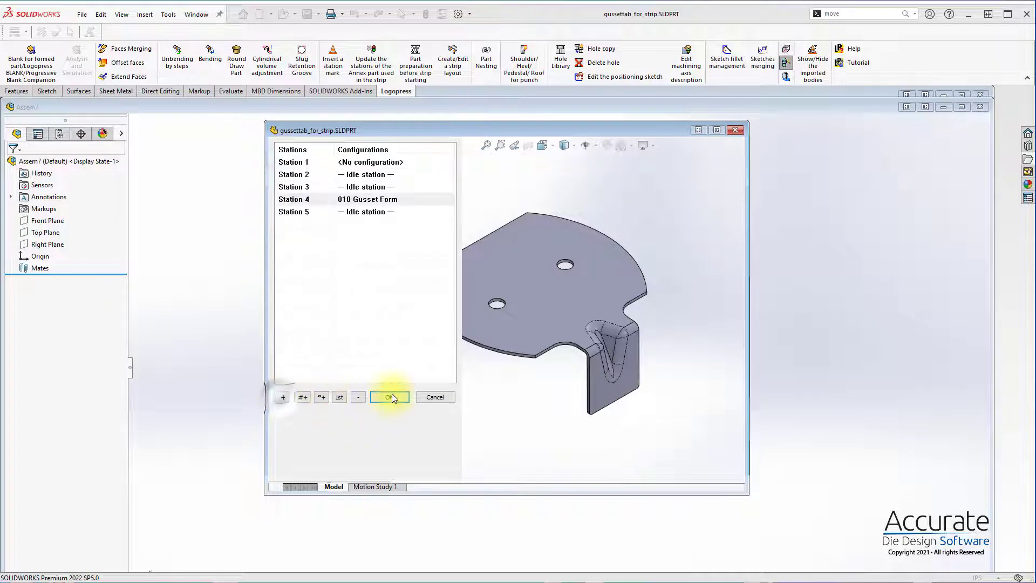
{"action": "left_click", "coordinate": [390, 396]}
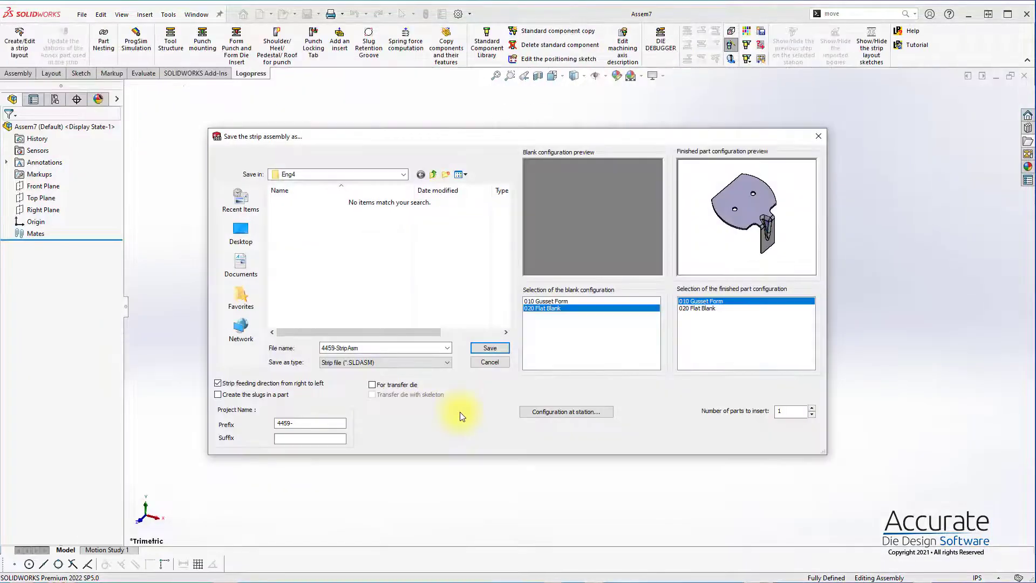
{"action": "left_click", "coordinate": [490, 348]}
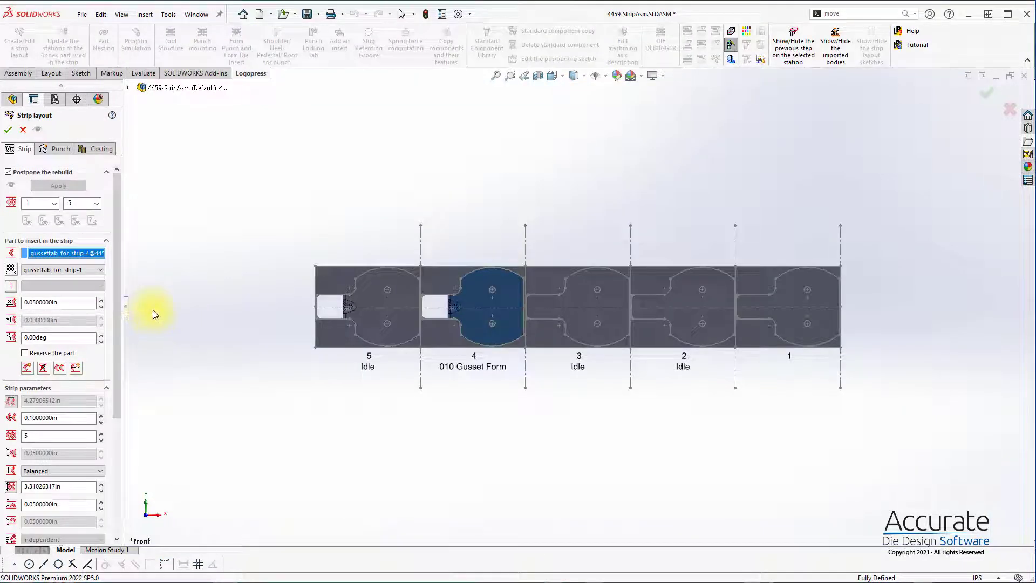
Step: Rotate the part in the strip to an angle of 90 degrees
{"action": "scroll", "coordinate": [118, 291], "scroll_direction": "down", "scroll_amount": 1}
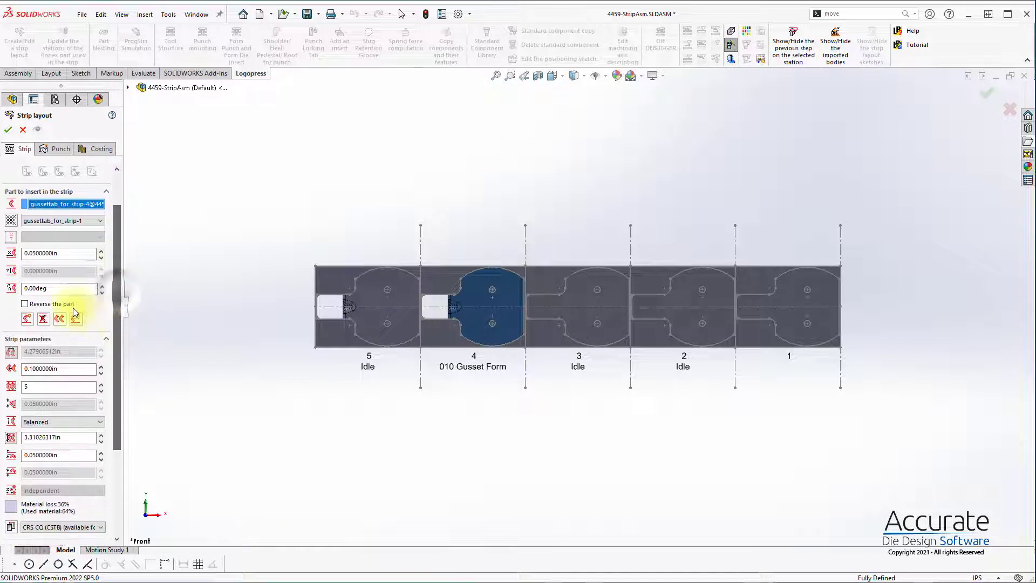
{"action": "double_click", "coordinate": [41, 294]}
{"action": "type", "text": "90"}
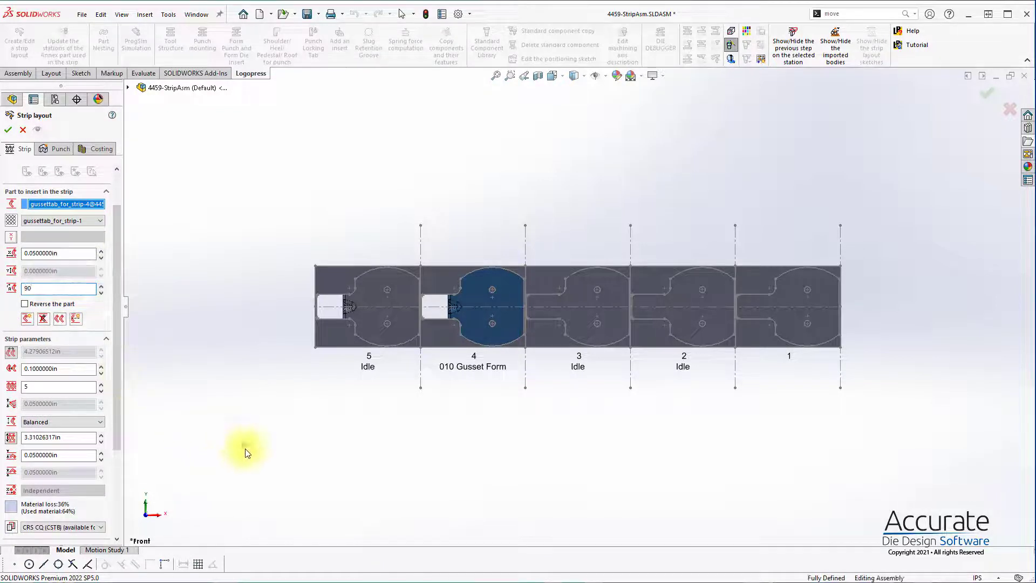
{"action": "key", "text": "Return"}
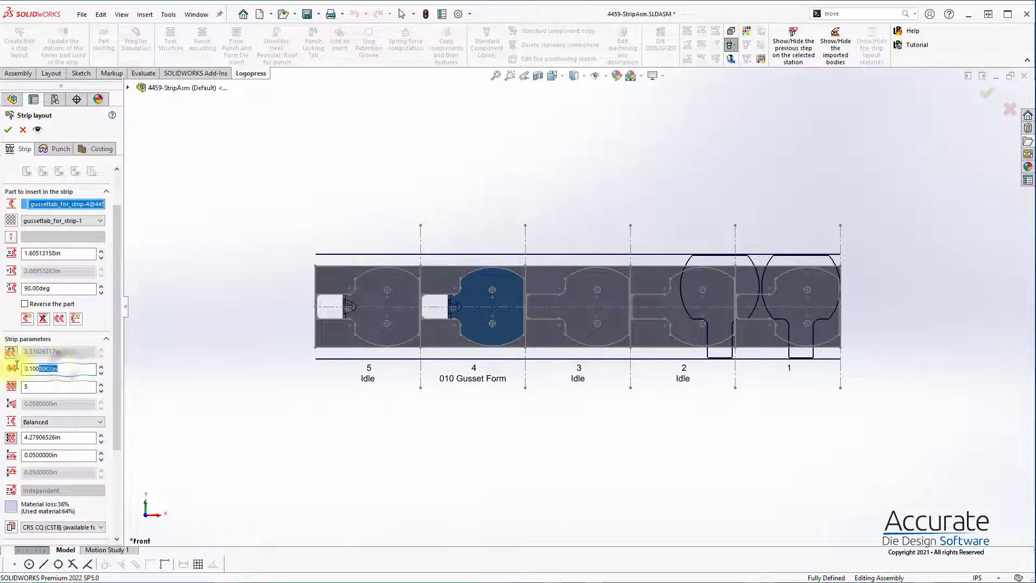
Step: Set the gap between adjacent parts to 0.15 in, and override it with a strip pitch of 3.5 in
{"action": "left_click_drag", "start_coordinate": [17, 364], "coordinate": [20, 369]}
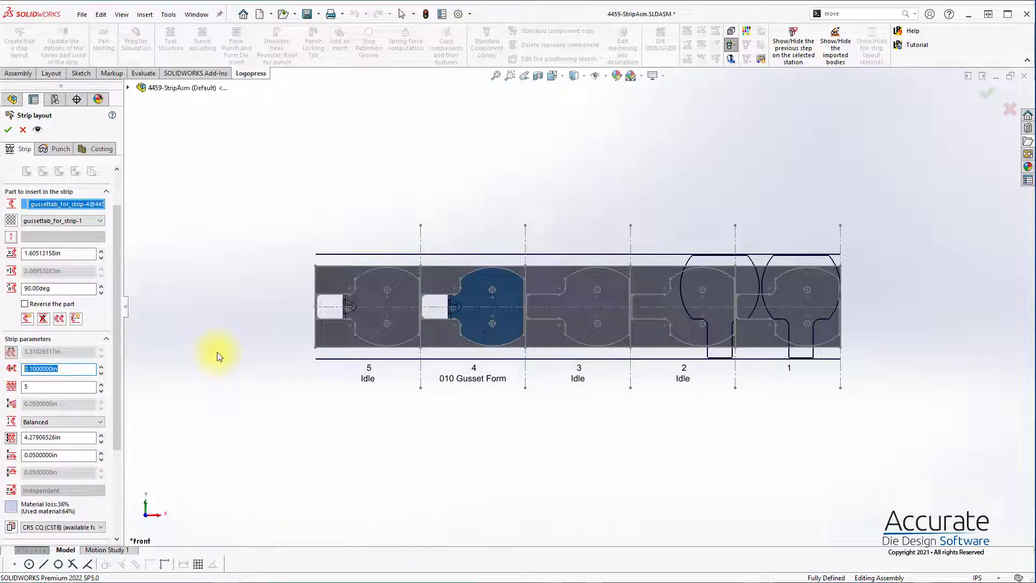
{"action": "type", "text": ".150"}
{"action": "left_click", "coordinate": [243, 366]}
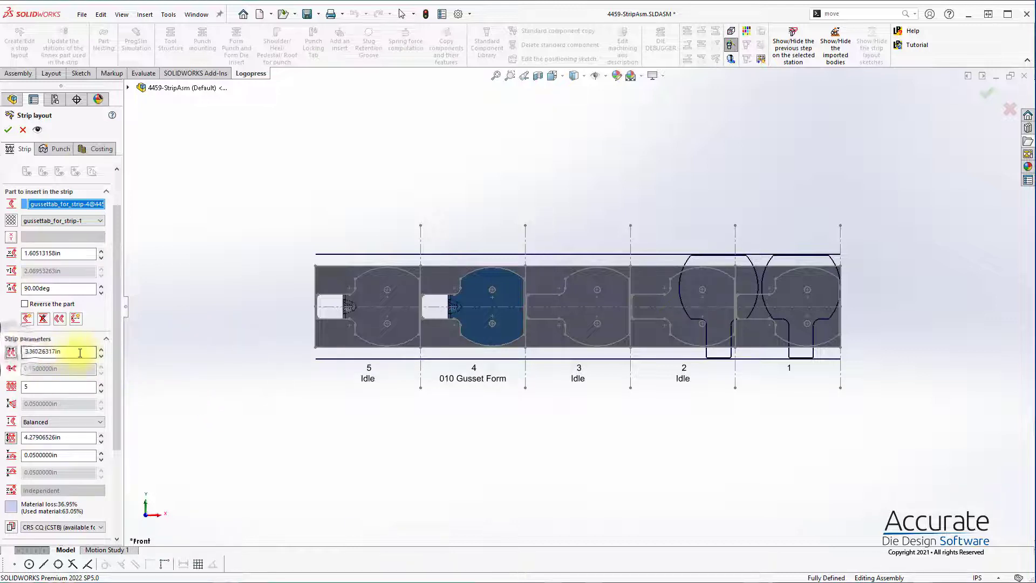
{"action": "left_click_drag", "start_coordinate": [79, 352], "coordinate": [19, 357]}
{"action": "type", "text": "3."}
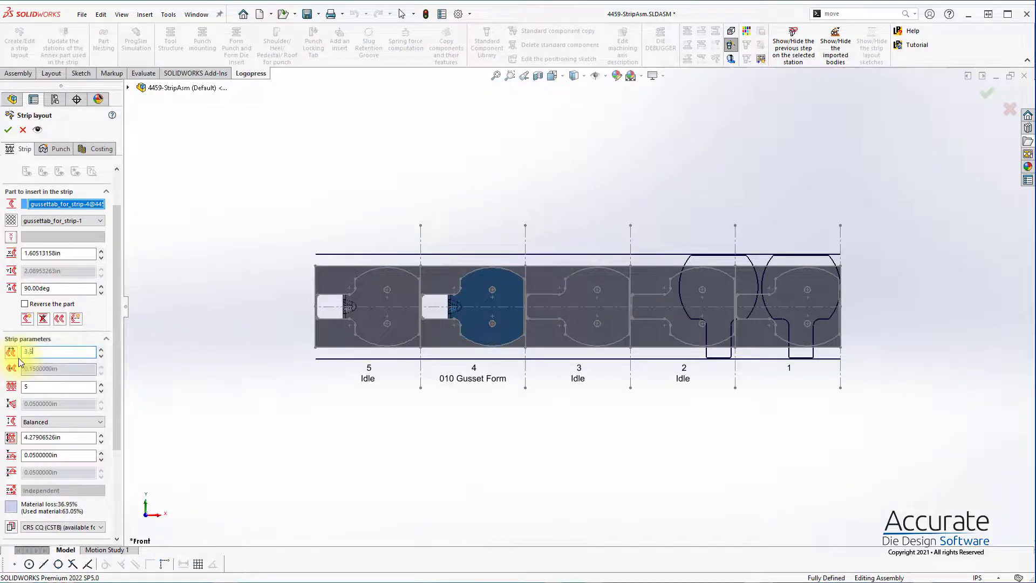
{"action": "type", "text": "5"}
{"action": "left_click", "coordinate": [174, 405]}
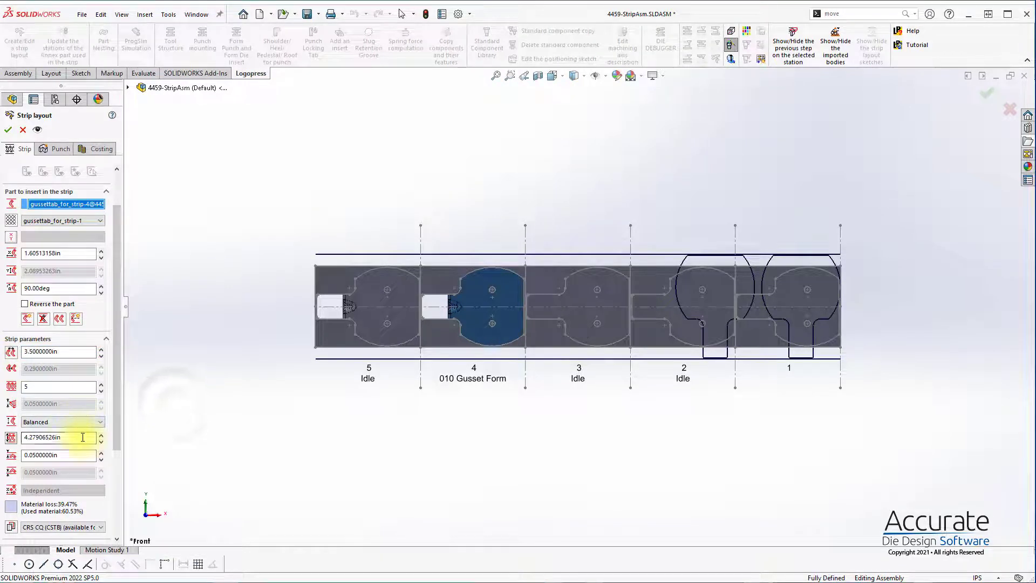
Step: Set the strip edge margin to 0.1 in, and override it with a strip width of 4.5 in
{"action": "left_click_drag", "start_coordinate": [68, 454], "coordinate": [2, 448]}
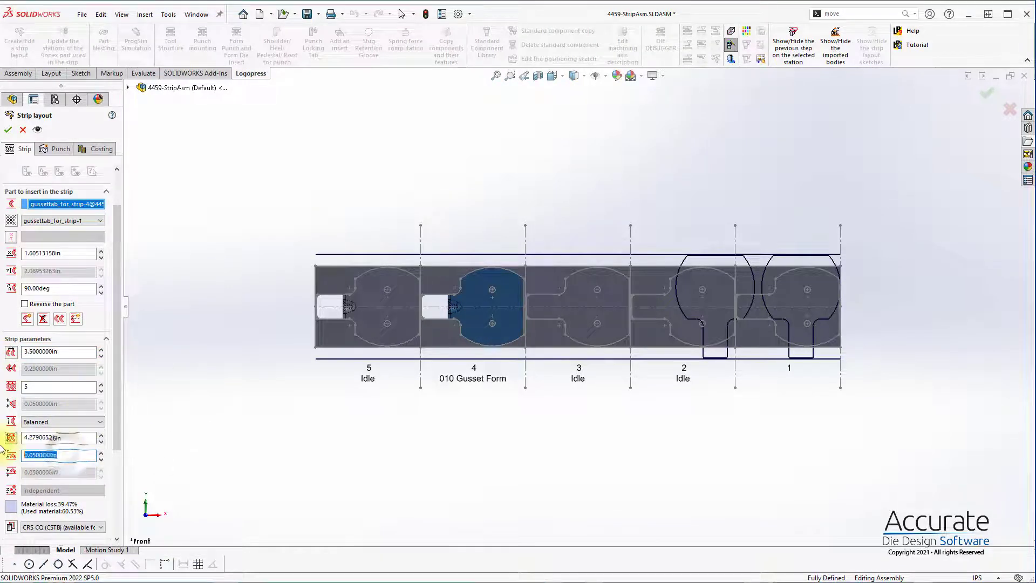
{"action": "type", "text": ".1"}
{"action": "left_click", "coordinate": [156, 447]}
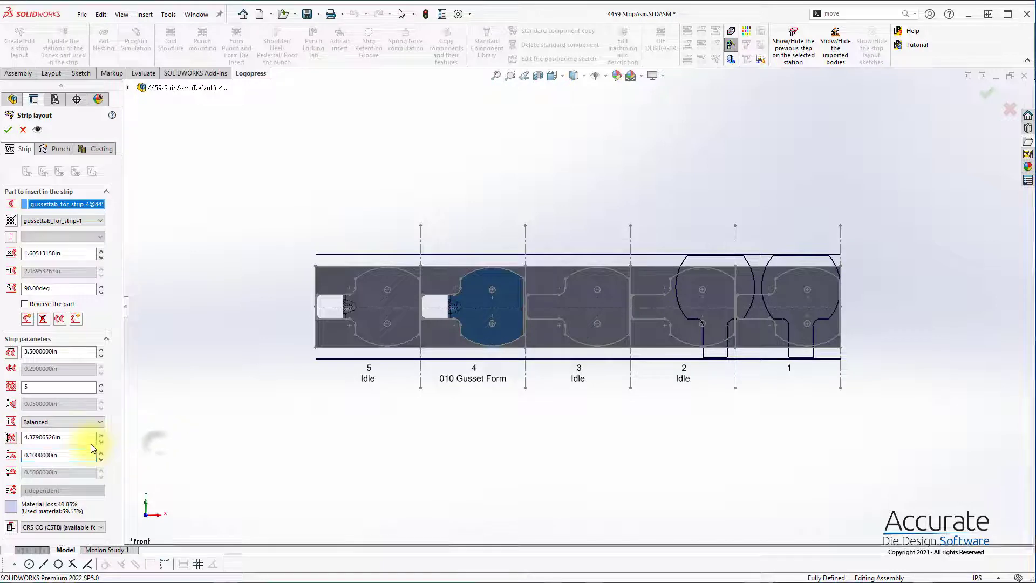
{"action": "left_click_drag", "start_coordinate": [80, 439], "coordinate": [1, 436]}
{"action": "type", "text": "4.5000000in"}
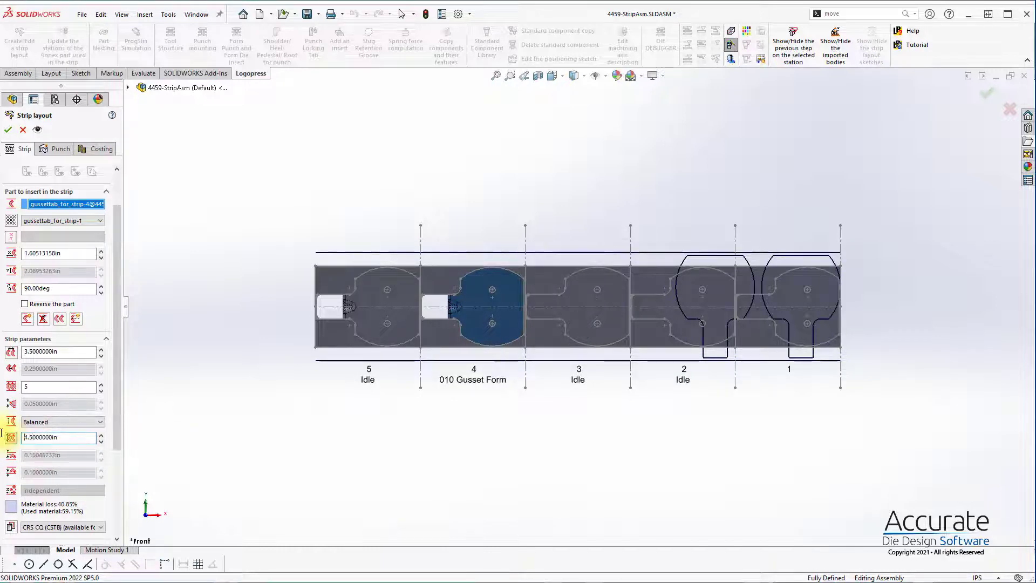
{"action": "left_click", "coordinate": [308, 449]}
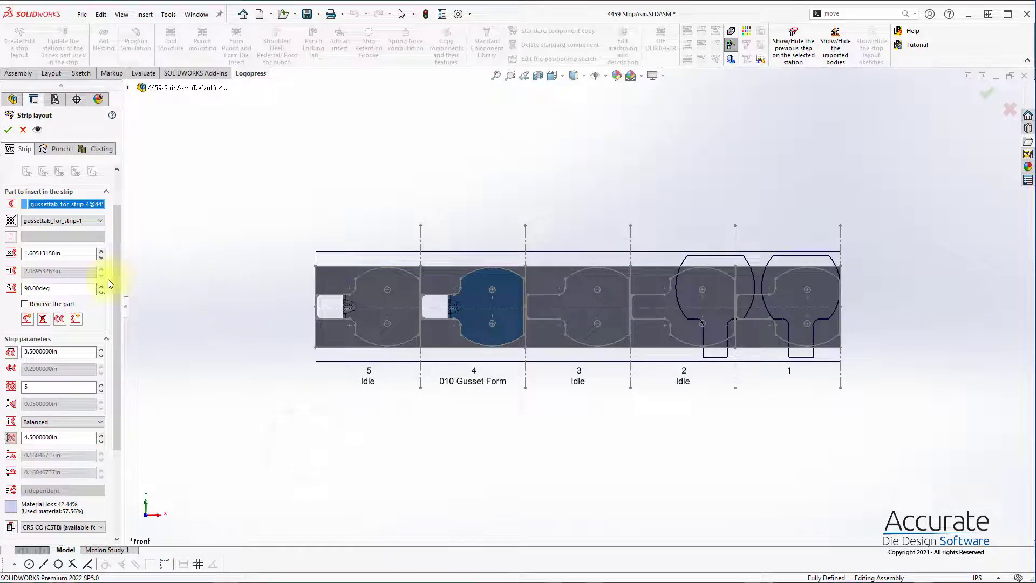
Step: Set the part's X position in the strip to 1.65 in and apply the changed layout
{"action": "type", "text": "1.65"}
{"action": "key", "text": "Return"}
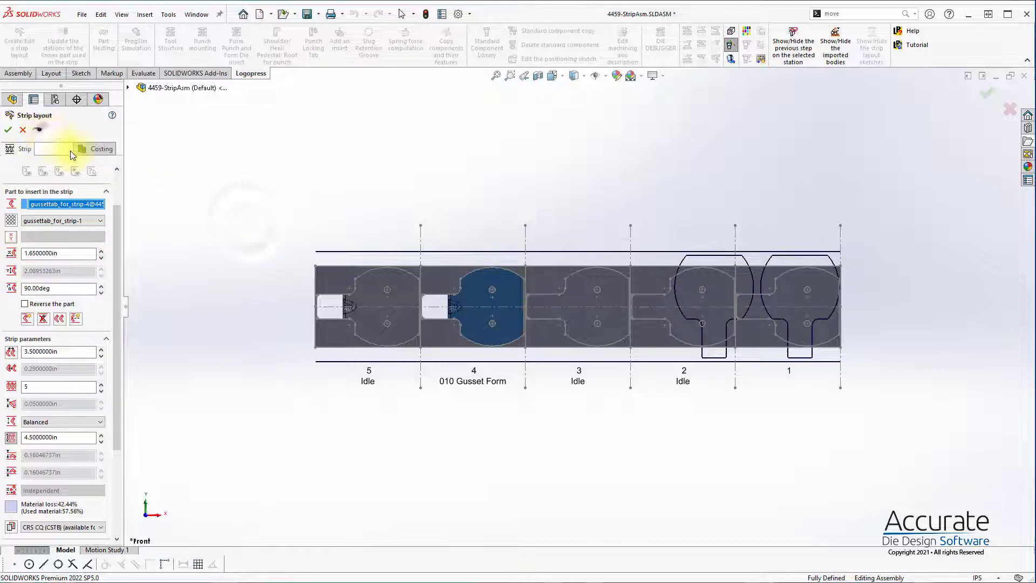
{"action": "left_click", "coordinate": [41, 131]}
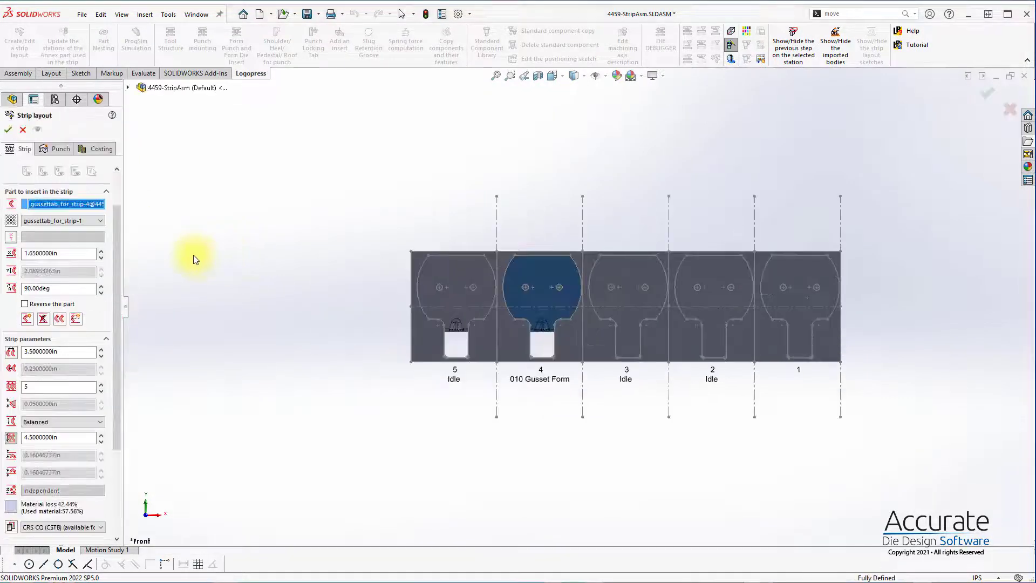
Step: Start adding punches for pilots and open a new sketch for locating them on the strip
{"action": "left_click", "coordinate": [60, 149]}
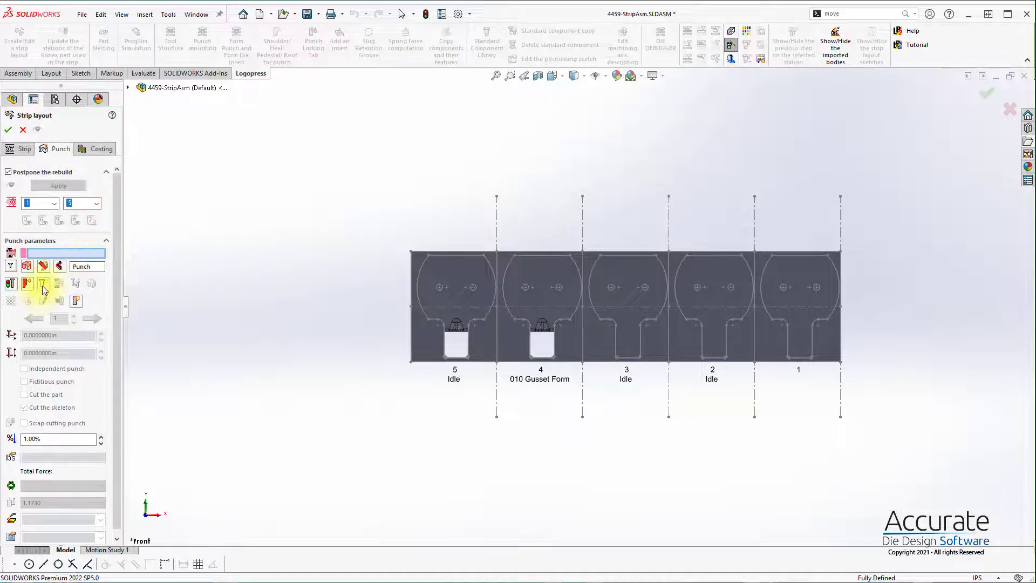
{"action": "left_click", "coordinate": [42, 286]}
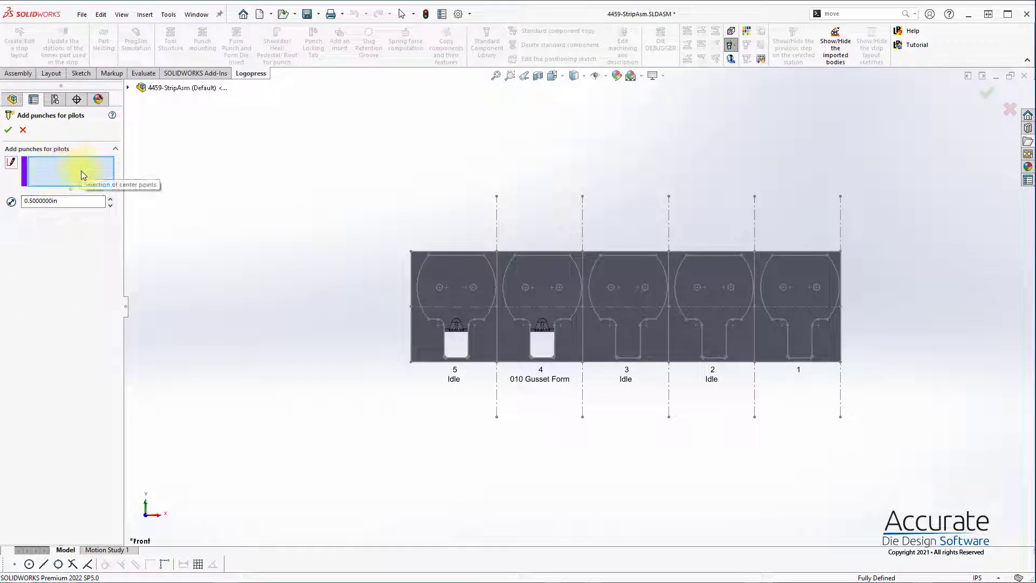
{"action": "left_click", "coordinate": [11, 164]}
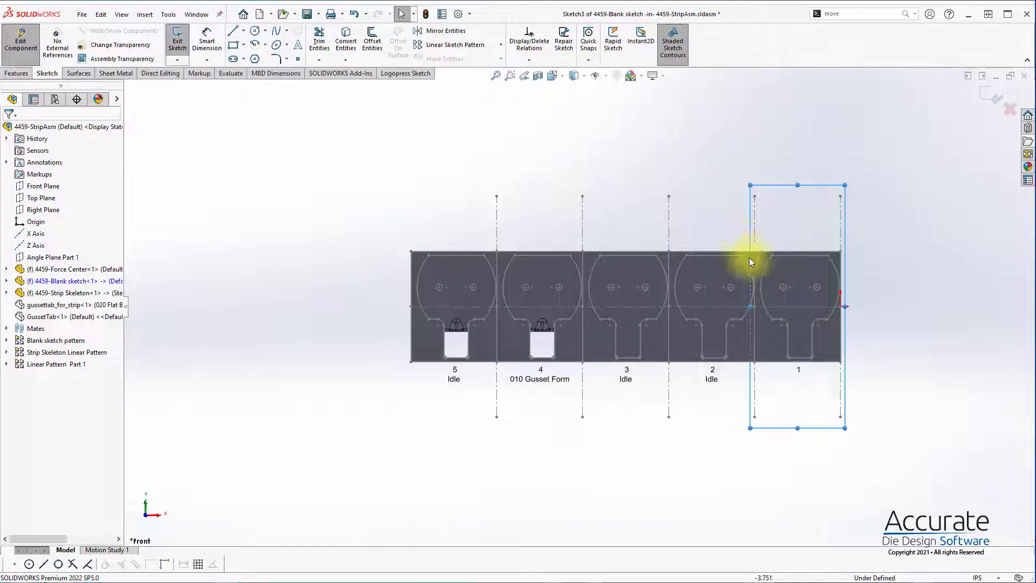
Step: Convert the facing arcs of the station 1 and 2 blanks and station 1's hole nearest them into construction geometry
{"action": "scroll", "coordinate": [752, 262], "scroll_direction": "down", "scroll_amount": 5}
{"action": "left_click", "coordinate": [709, 315]}
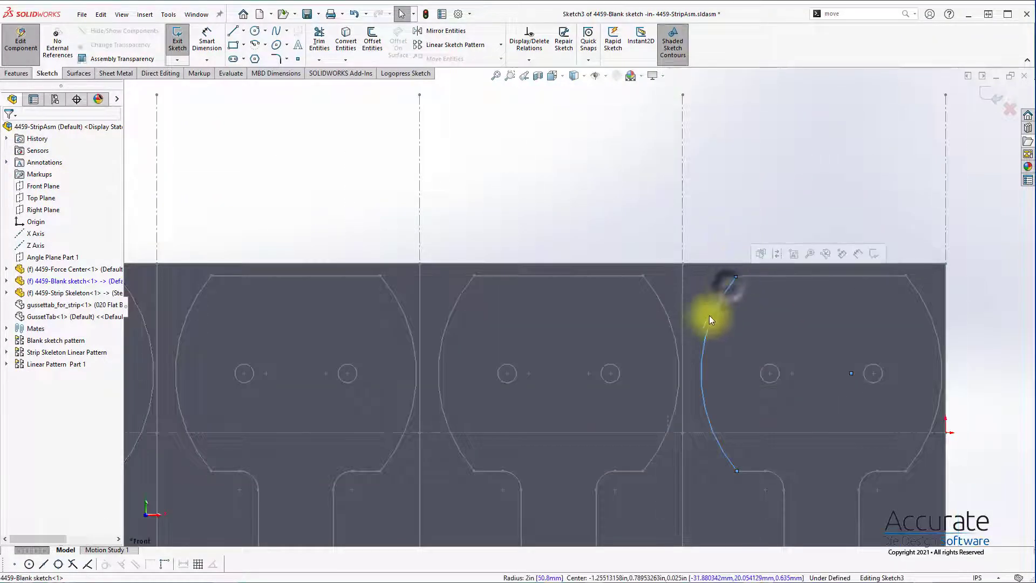
{"action": "left_click", "coordinate": [669, 316], "text": "ctrl"}
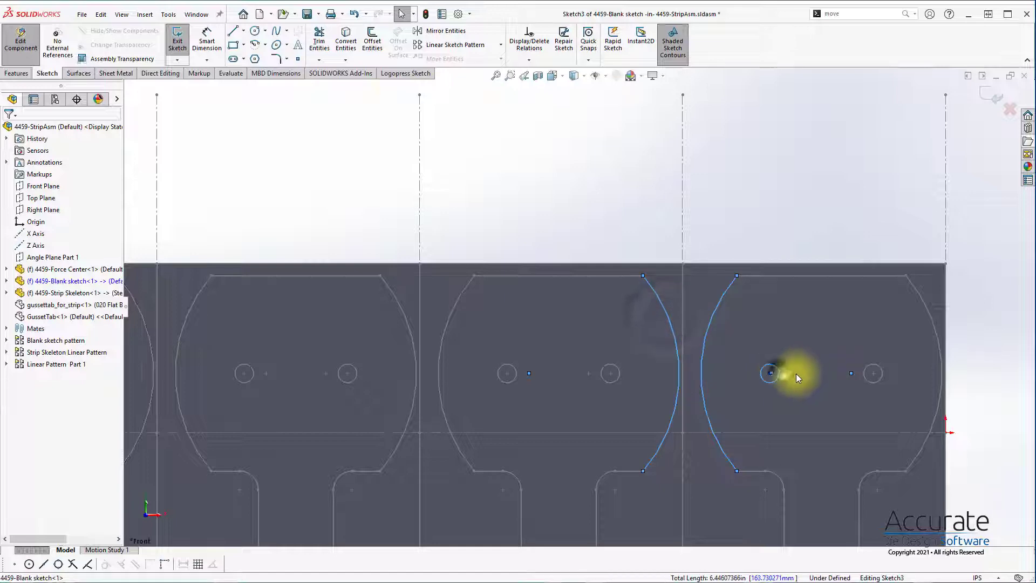
{"action": "left_click", "coordinate": [405, 73]}
{"action": "left_click", "coordinate": [643, 137]}
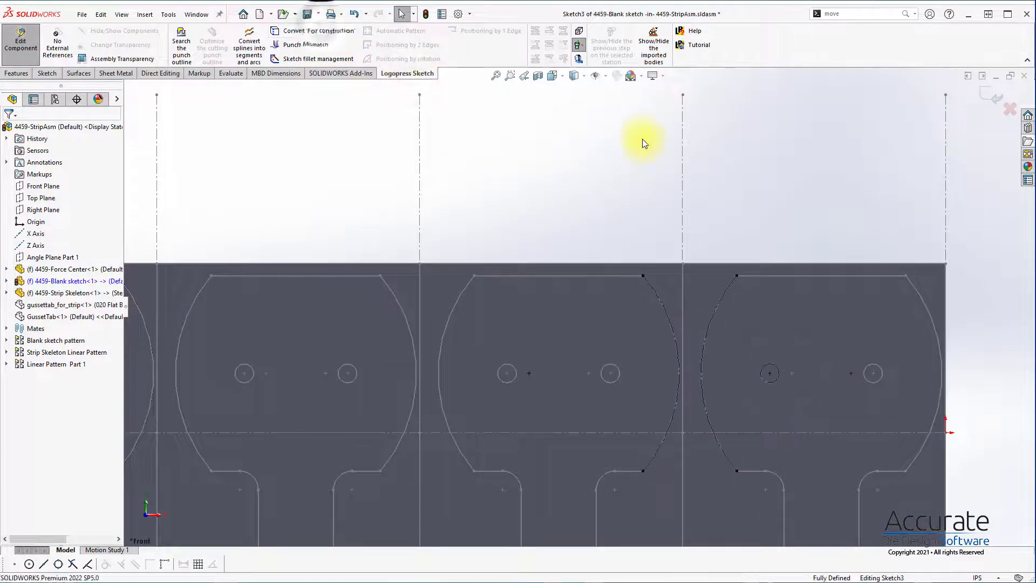
Step: Draw a horizontal centerline joining the upper ends of the two converted arcs
{"action": "key", "text": "s"}
{"action": "left_click", "coordinate": [655, 185]}
{"action": "left_click", "coordinate": [667, 210]}
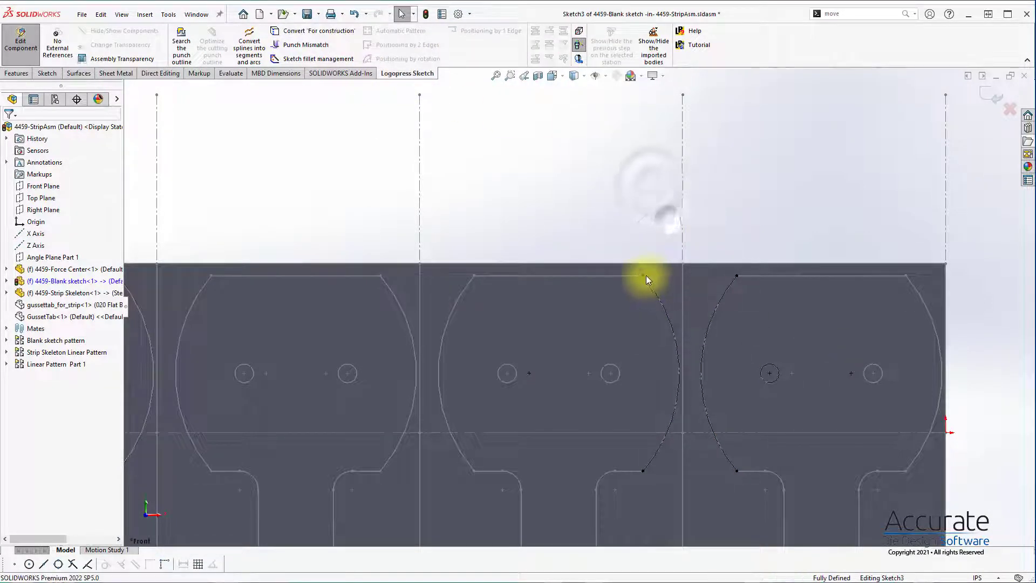
{"action": "left_click_drag", "start_coordinate": [643, 275], "coordinate": [737, 276]}
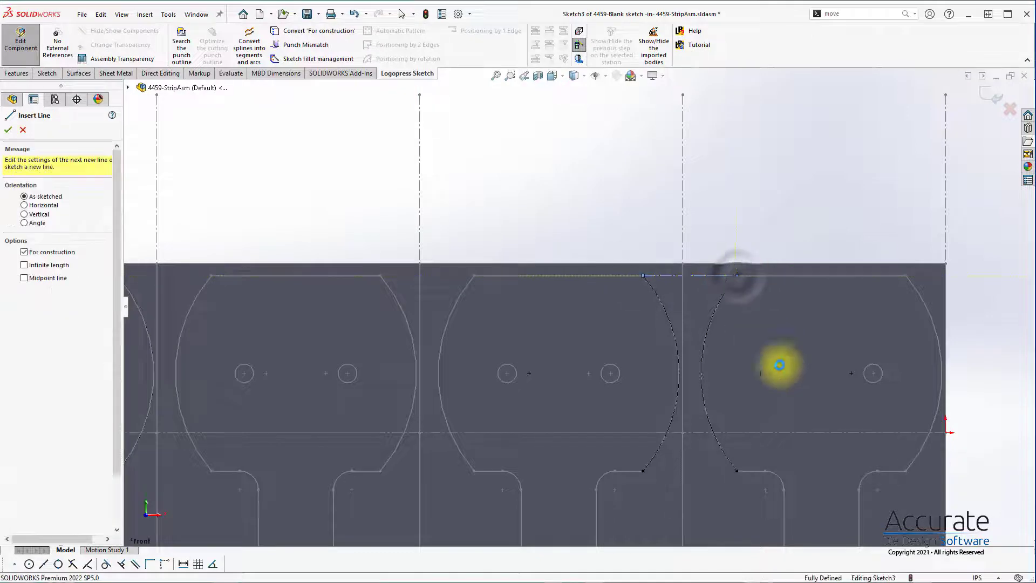
{"action": "key", "text": "Escape"}
Step: Draw a horizontal centerline from the converted hole's center to a point between the two facing arcs
{"action": "key", "text": "s"}
{"action": "left_click", "coordinate": [789, 396]}
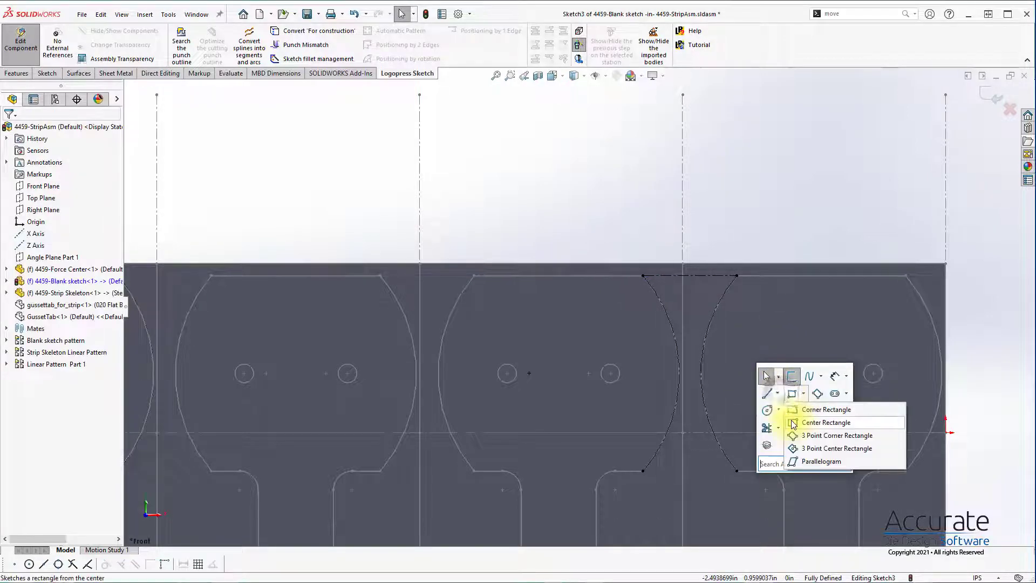
{"action": "left_click", "coordinate": [779, 395]}
{"action": "left_click", "coordinate": [788, 423]}
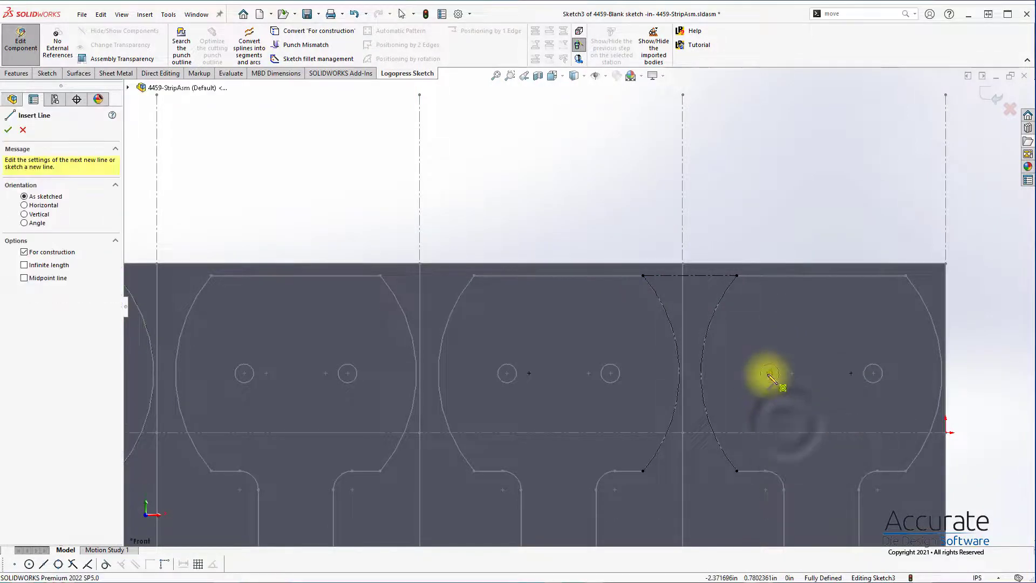
{"action": "left_click_drag", "start_coordinate": [770, 373], "coordinate": [692, 373]}
{"action": "key", "text": "Escape"}
Step: Draw a vertical midpoint line centered on the free end of the centerline from the hole
{"action": "key", "text": "s"}
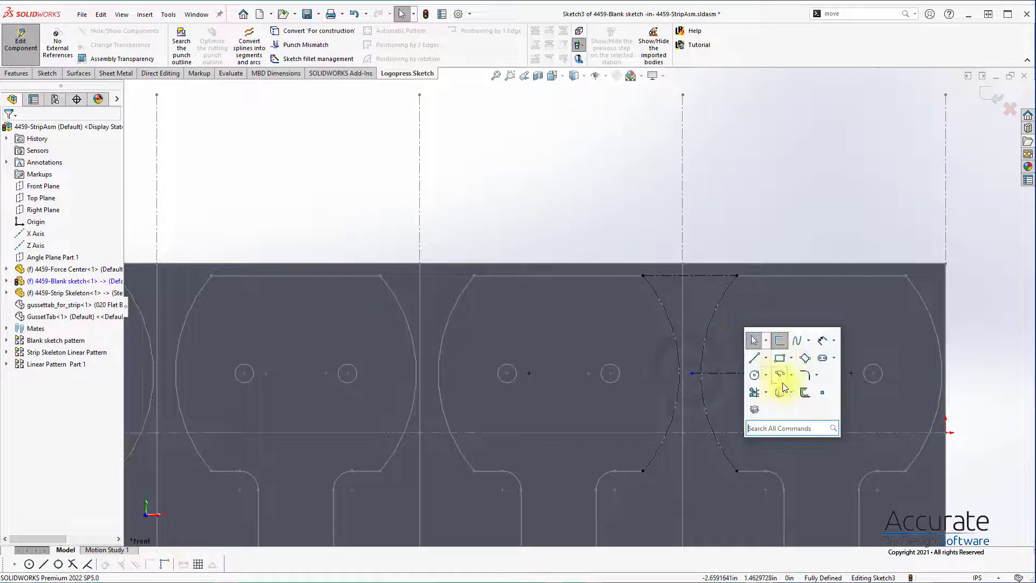
{"action": "left_click", "coordinate": [767, 375]}
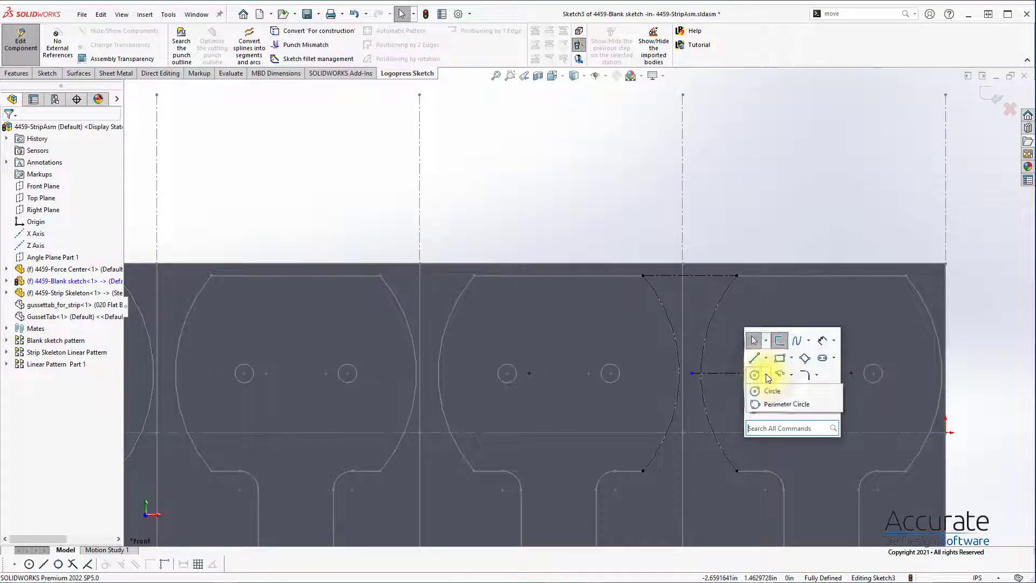
{"action": "left_click", "coordinate": [766, 358]}
{"action": "left_click", "coordinate": [778, 387]}
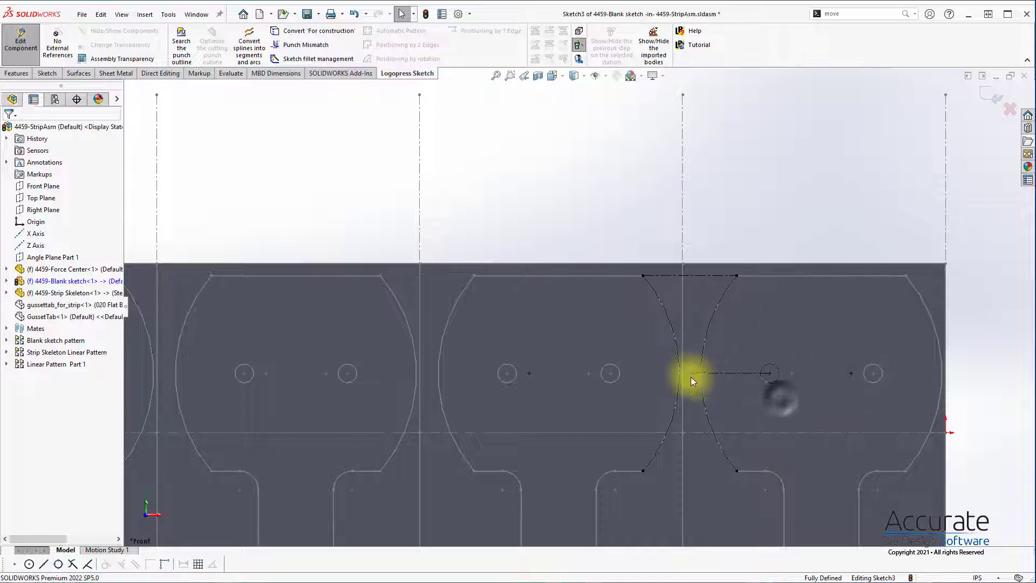
{"action": "left_click", "coordinate": [693, 373]}
{"action": "left_click", "coordinate": [693, 315]}
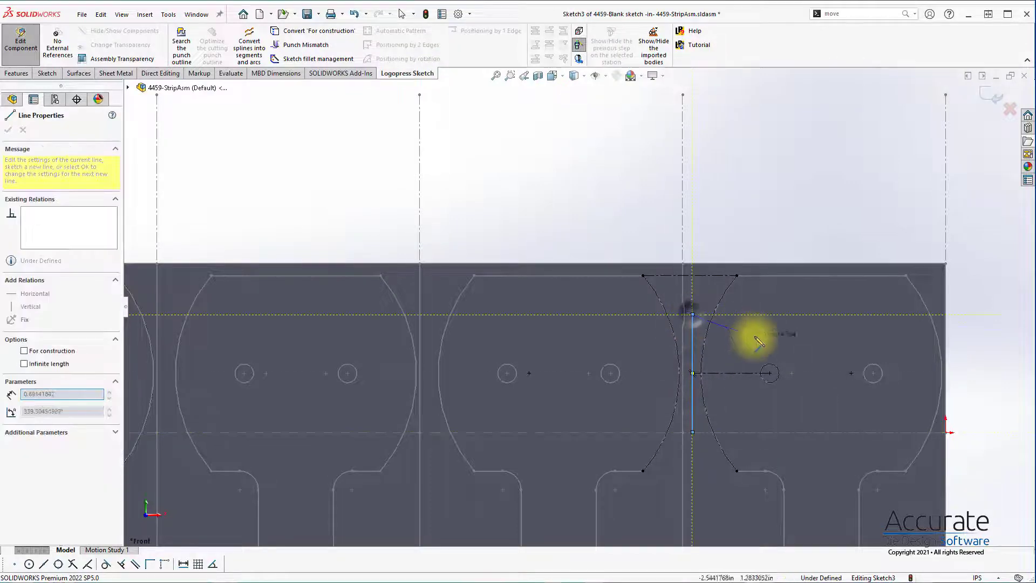
{"action": "key", "text": "Escape"}
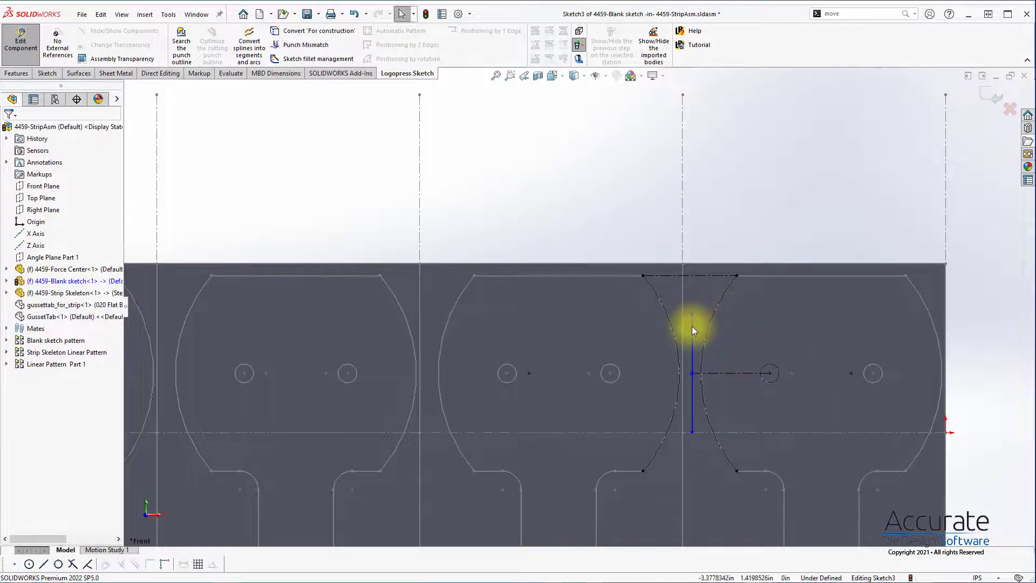
Step: Make the vertical line between stations 1 and 2 coincident with the midpoint of the upper horizontal centerline
{"action": "right_click", "coordinate": [706, 276]}
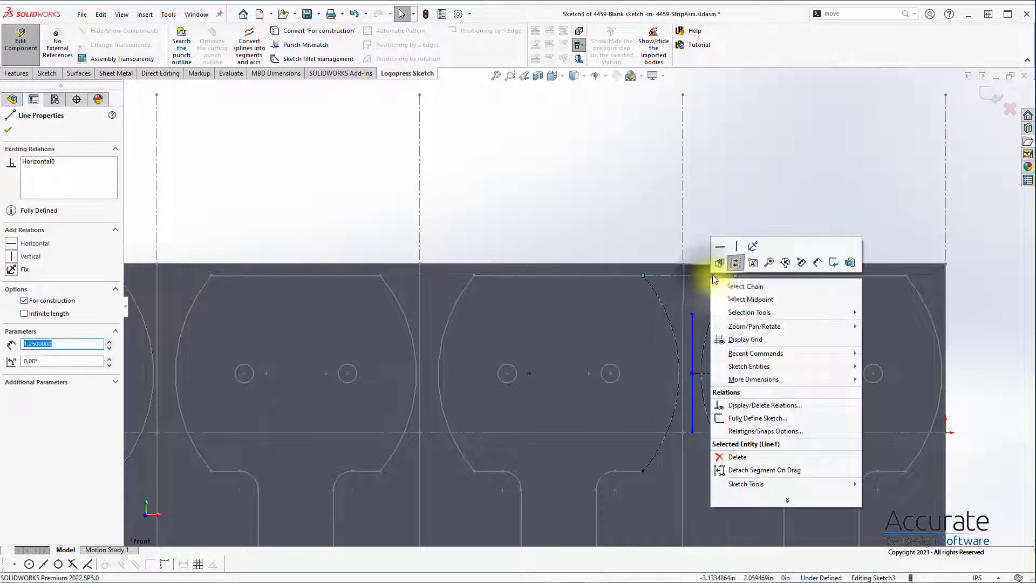
{"action": "left_click", "coordinate": [759, 304]}
{"action": "left_click", "coordinate": [692, 332], "text": "ctrl"}
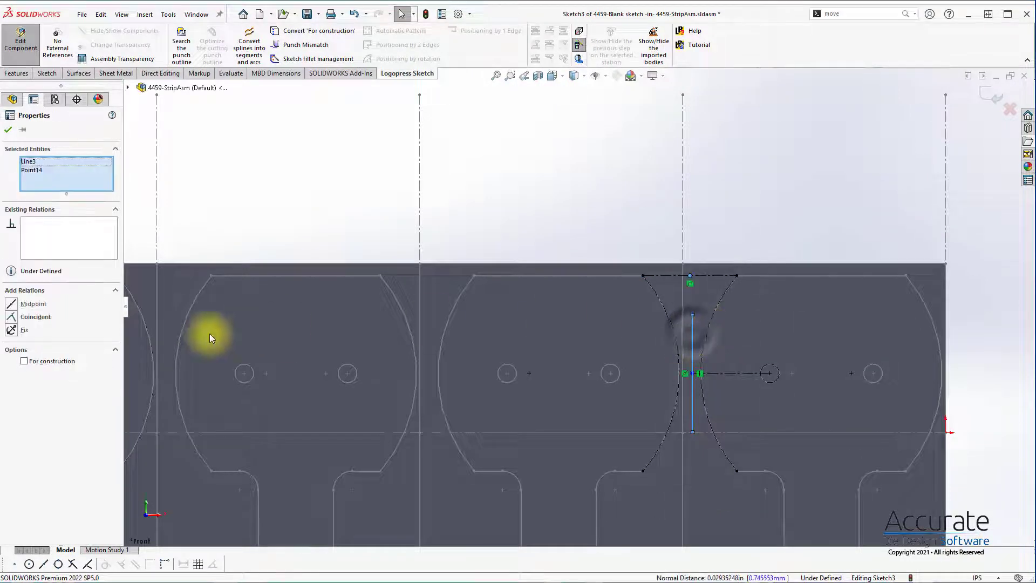
{"action": "left_click", "coordinate": [43, 319]}
{"action": "left_click", "coordinate": [711, 236]}
Step: Dimension the vertical line's length to 1.875 in and exit the sketch
{"action": "right_click_drag", "start_coordinate": [832, 345], "coordinate": [831, 312]}
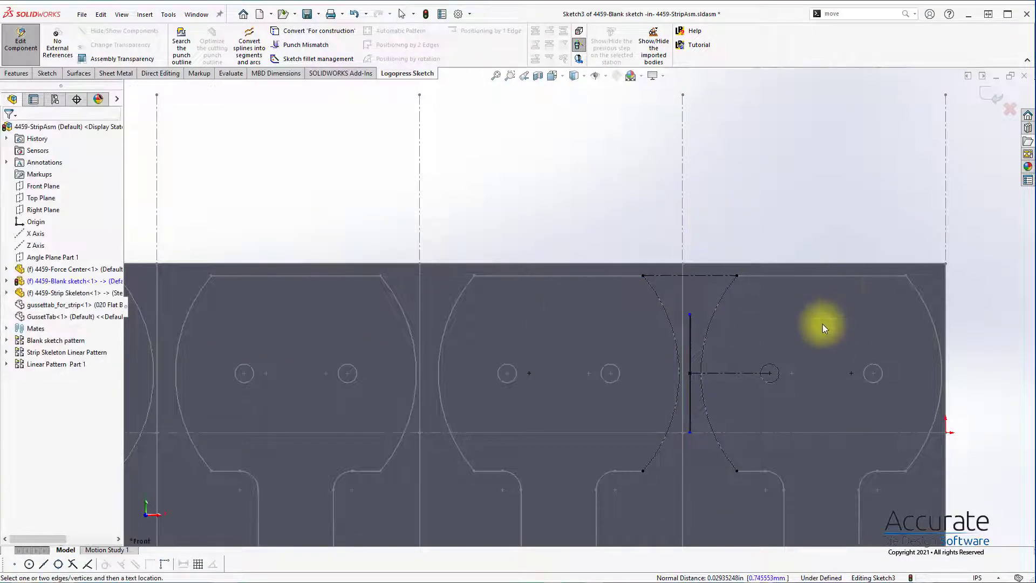
{"action": "left_click", "coordinate": [691, 346]}
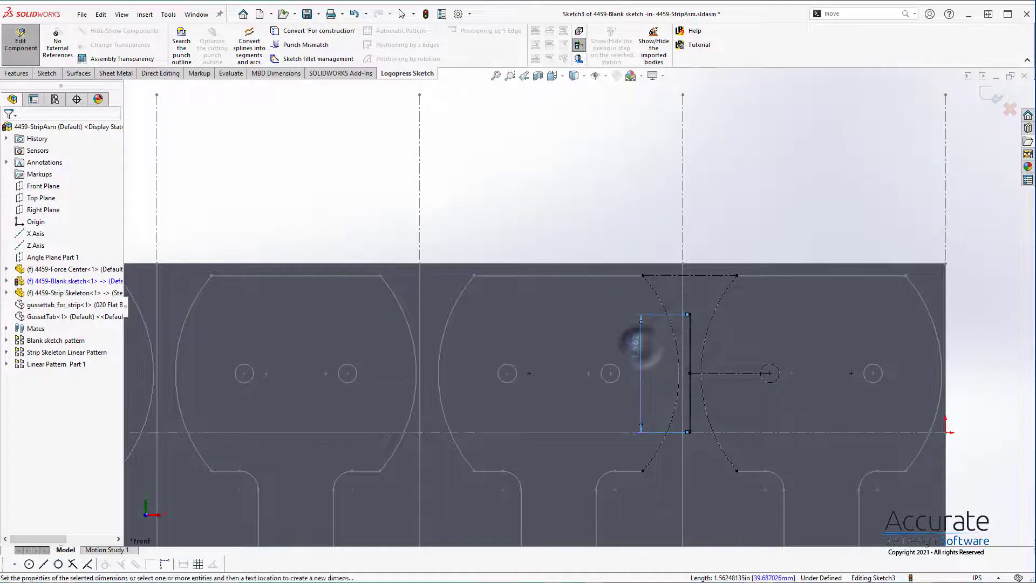
{"action": "left_click", "coordinate": [635, 345]}
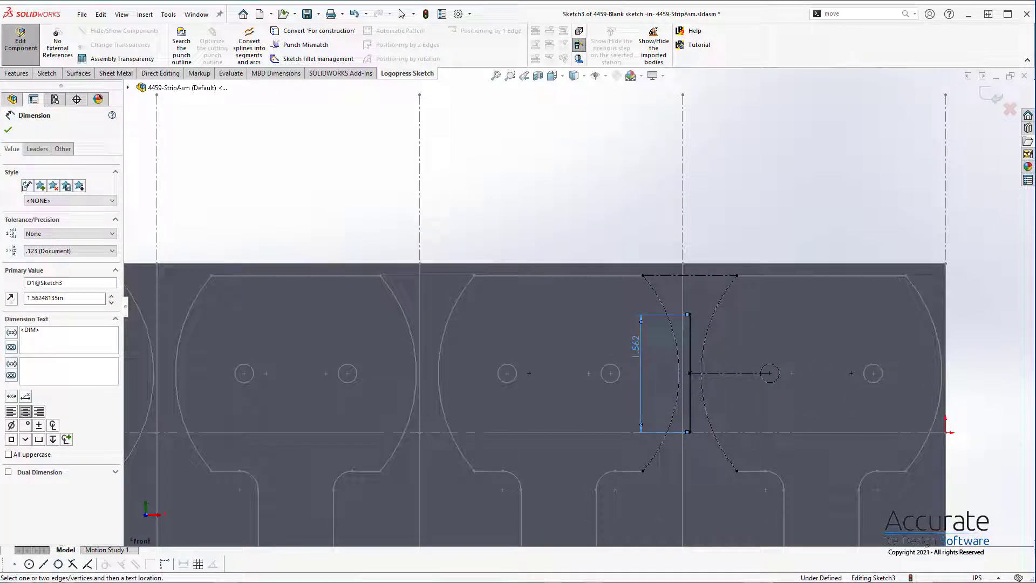
{"action": "left_click", "coordinate": [581, 351]}
{"action": "double_click", "coordinate": [641, 351]}
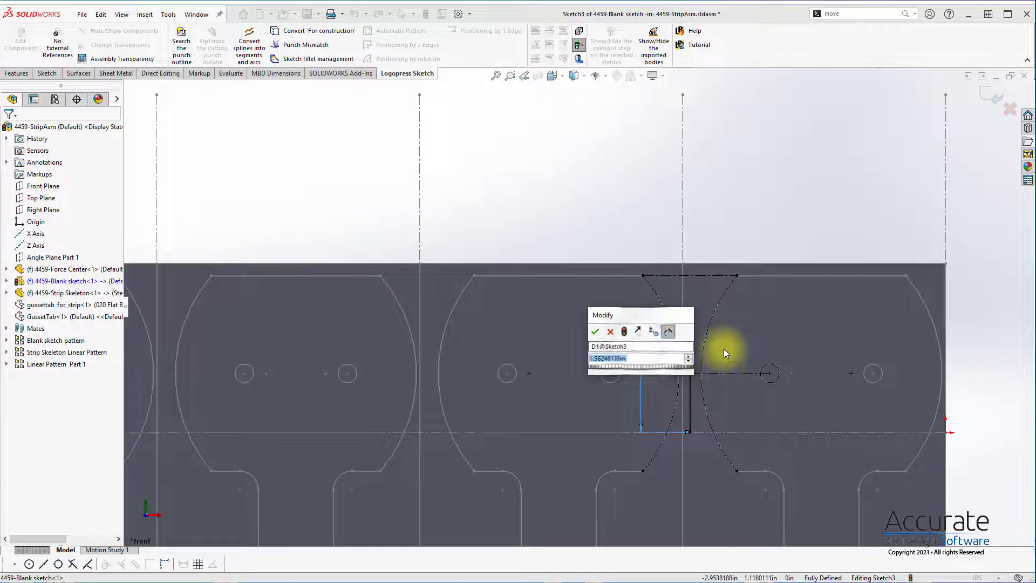
{"action": "type", "text": "1.875"}
{"action": "key", "text": "Return"}
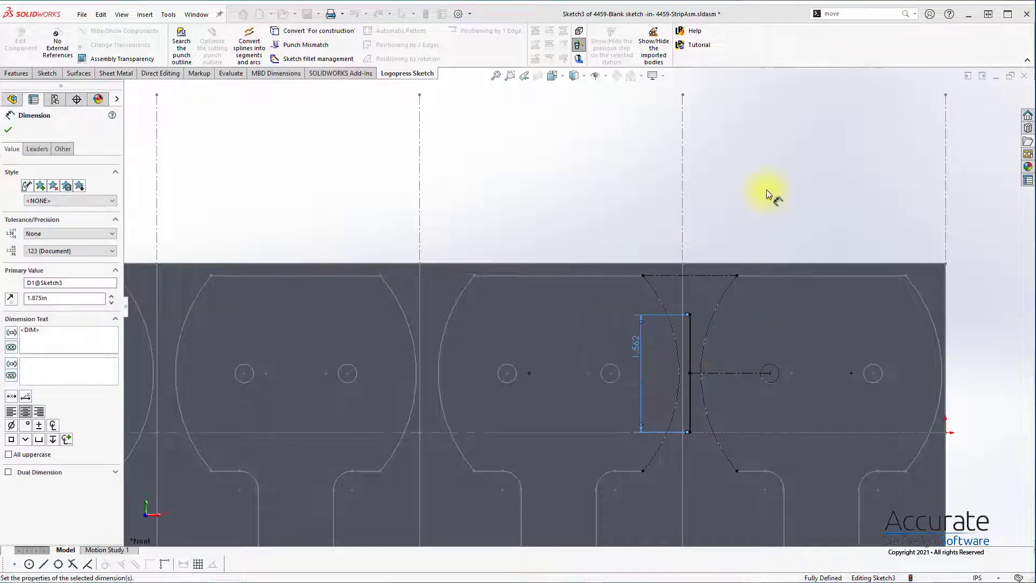
{"action": "left_click", "coordinate": [767, 189]}
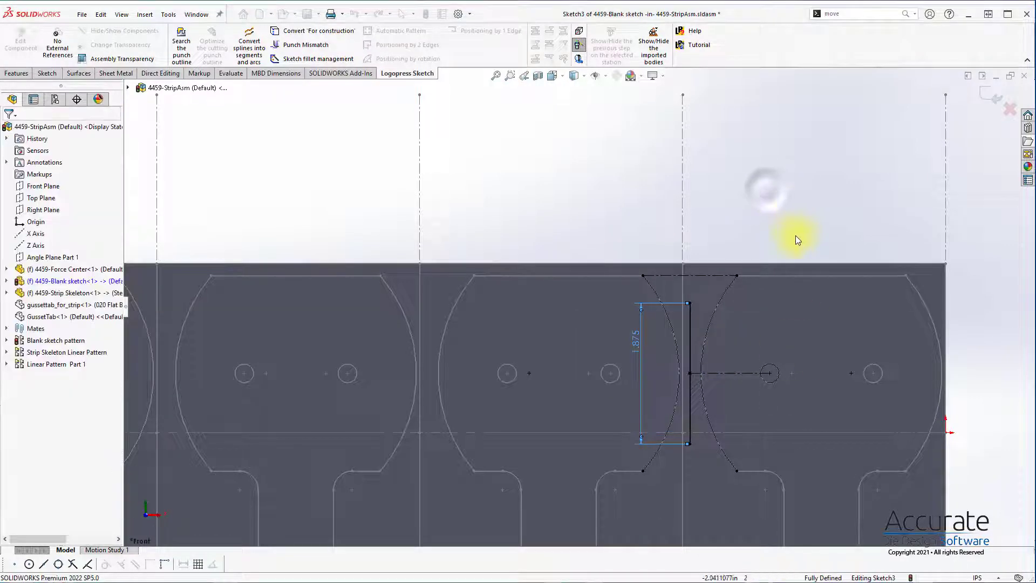
{"action": "left_click", "coordinate": [992, 95]}
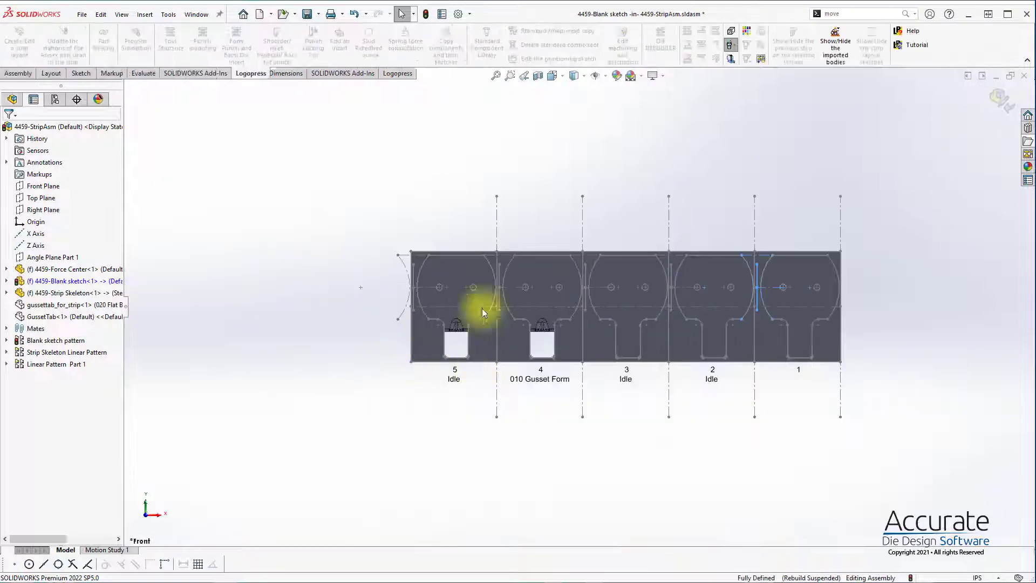
Step: Add 0.377 in diameter pilot punches at both endpoints of the vertical line between stations 1 and 2
{"action": "scroll", "coordinate": [801, 279], "scroll_direction": "down", "scroll_amount": 5}
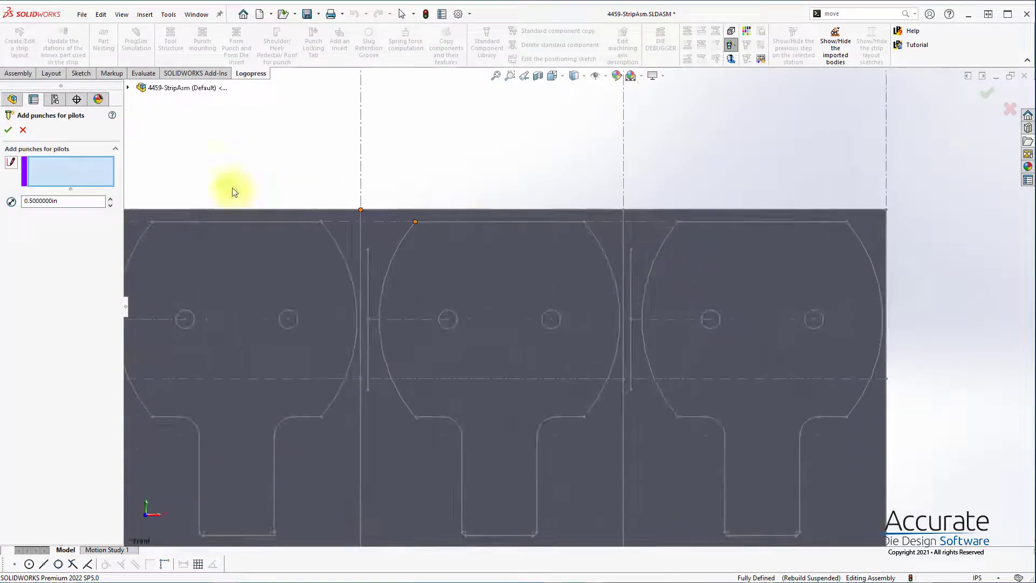
{"action": "left_click", "coordinate": [630, 249]}
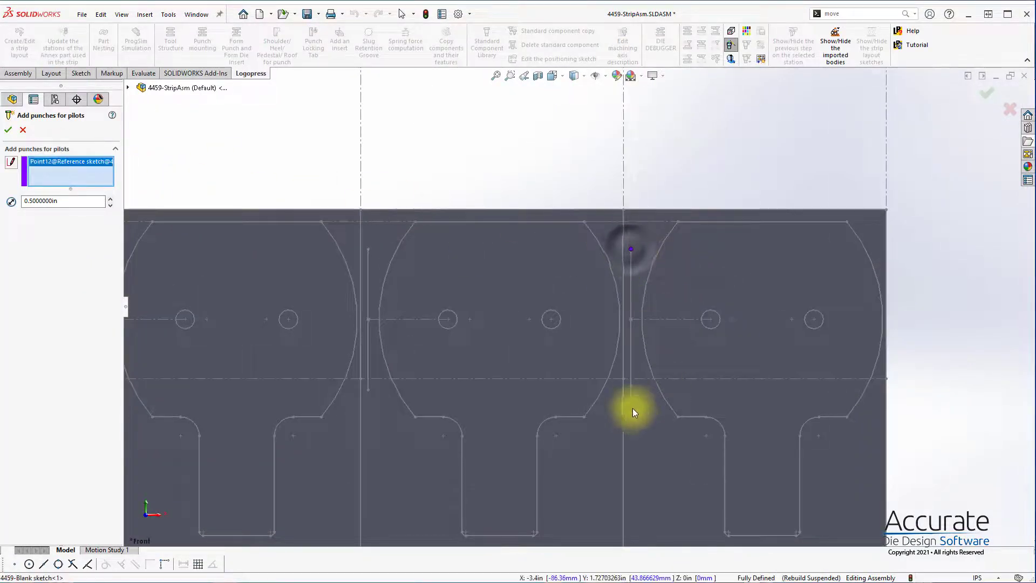
{"action": "left_click", "coordinate": [631, 388]}
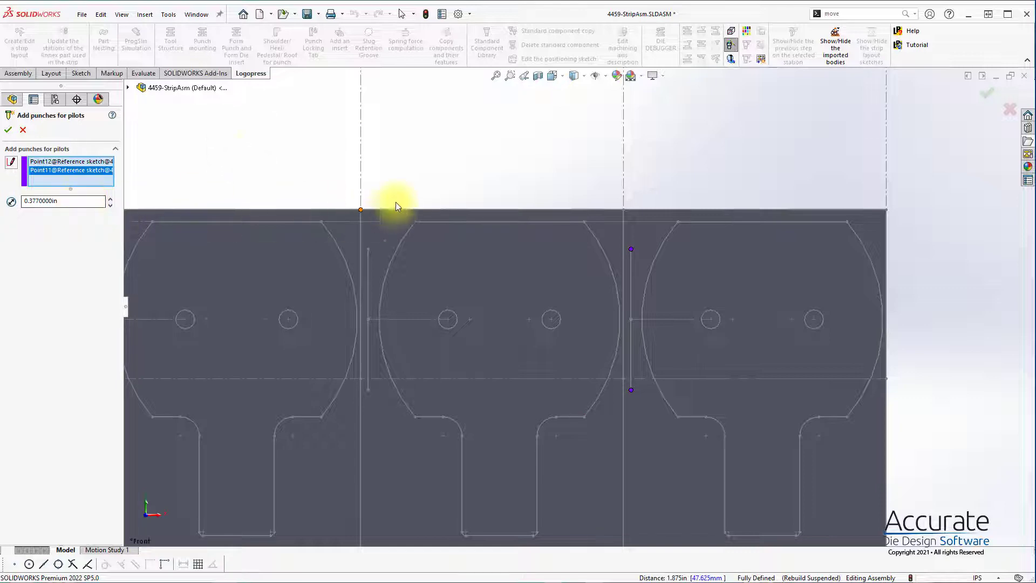
{"action": "left_click", "coordinate": [8, 131]}
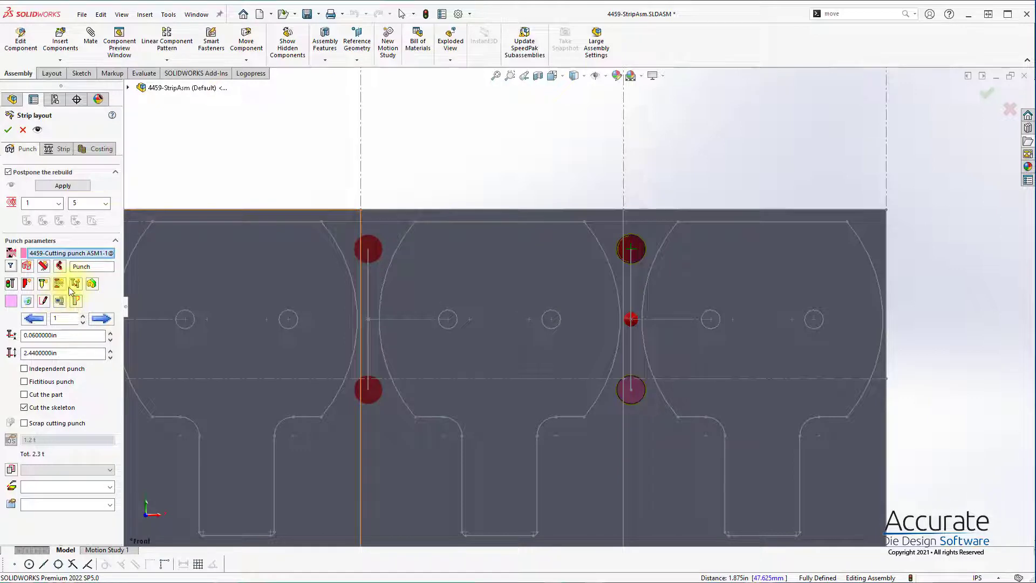
Step: Add punches for the cuts inside the blank sketch, assigning the cylindrical ones to station 3
{"action": "left_click", "coordinate": [56, 267]}
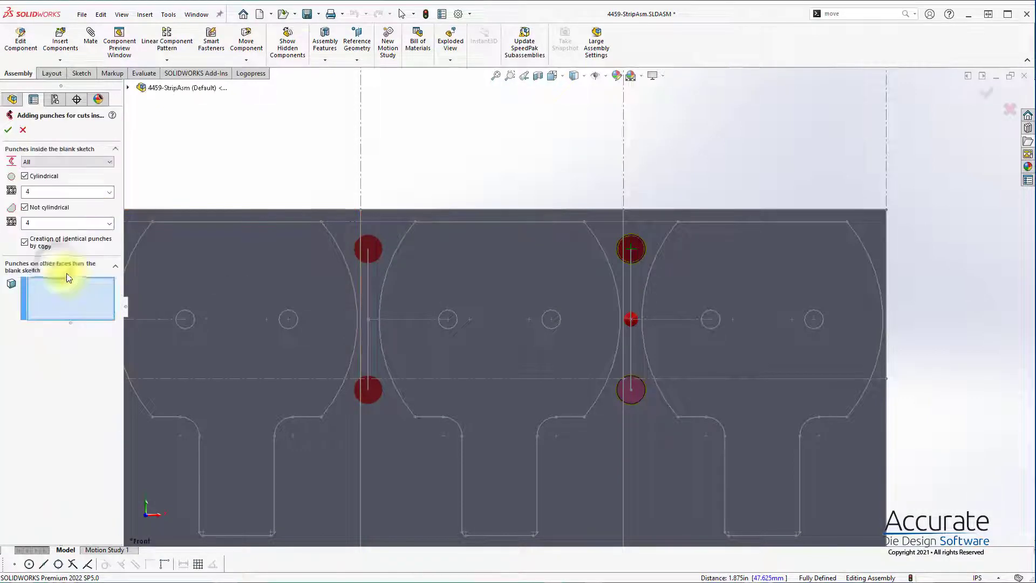
{"action": "left_click", "coordinate": [110, 198]}
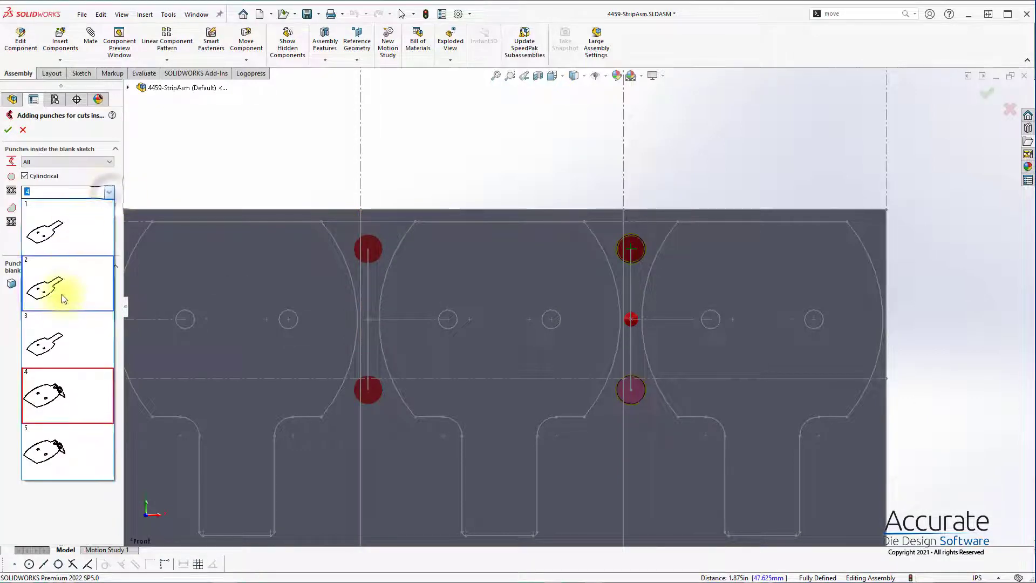
{"action": "left_click", "coordinate": [59, 332]}
{"action": "left_click", "coordinate": [8, 131]}
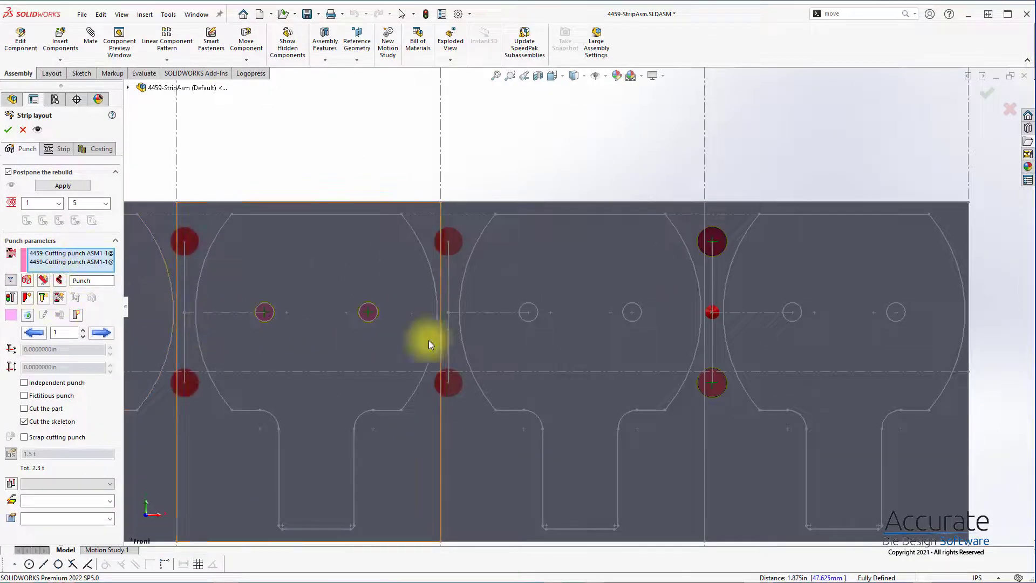
Step: Start a new cutting punch and sketch a corner rectangle across the strip's lower edge, spanning the tabs of stations 2 and 3
{"action": "scroll", "coordinate": [553, 401], "scroll_direction": "up", "scroll_amount": 3}
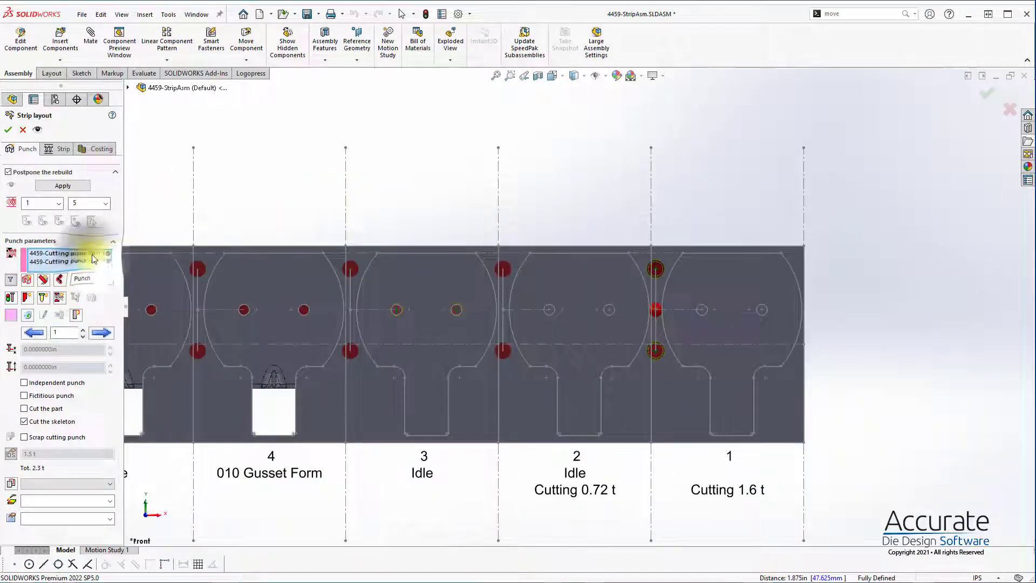
{"action": "middle_click_drag", "start_coordinate": [308, 265], "coordinate": [530, 204]}
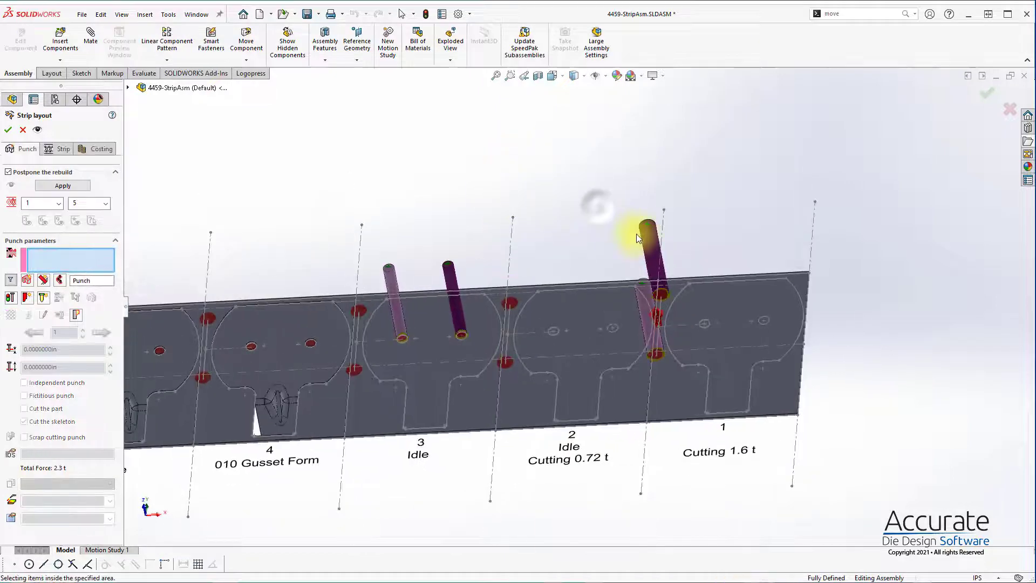
{"action": "middle_click_drag", "start_coordinate": [637, 306], "coordinate": [556, 341]}
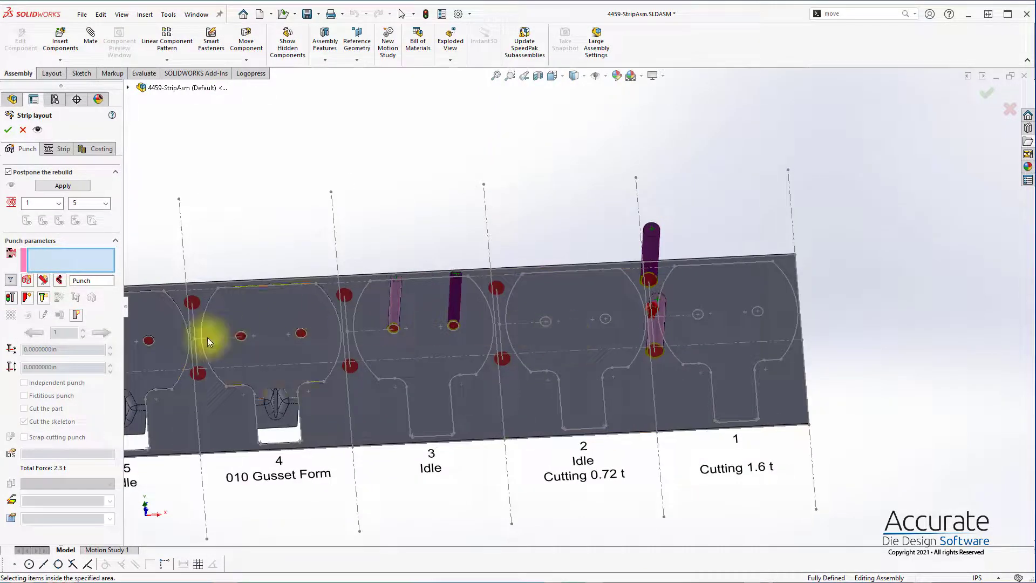
{"action": "left_click", "coordinate": [26, 280]}
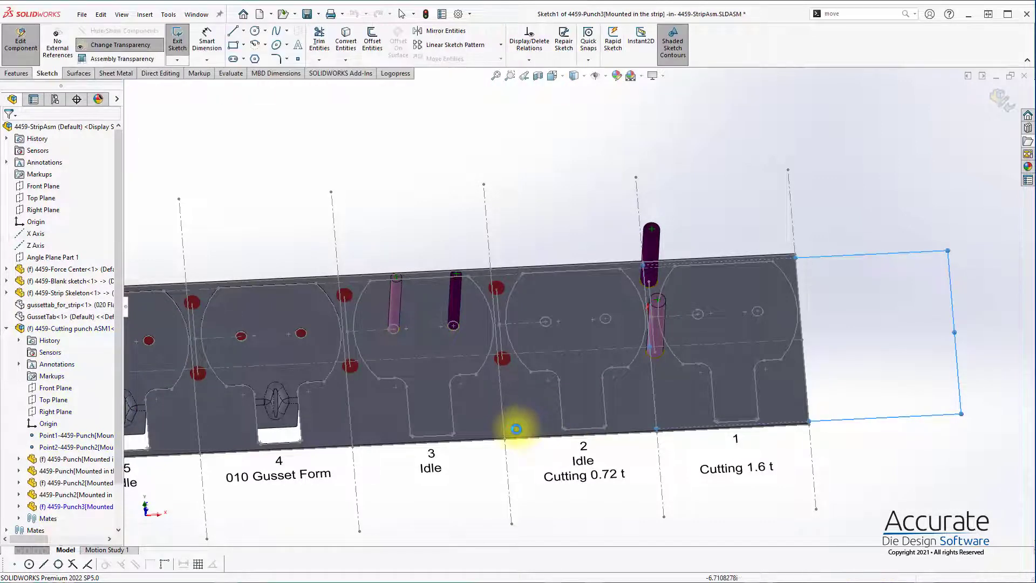
{"action": "key", "text": "ctrl+1"}
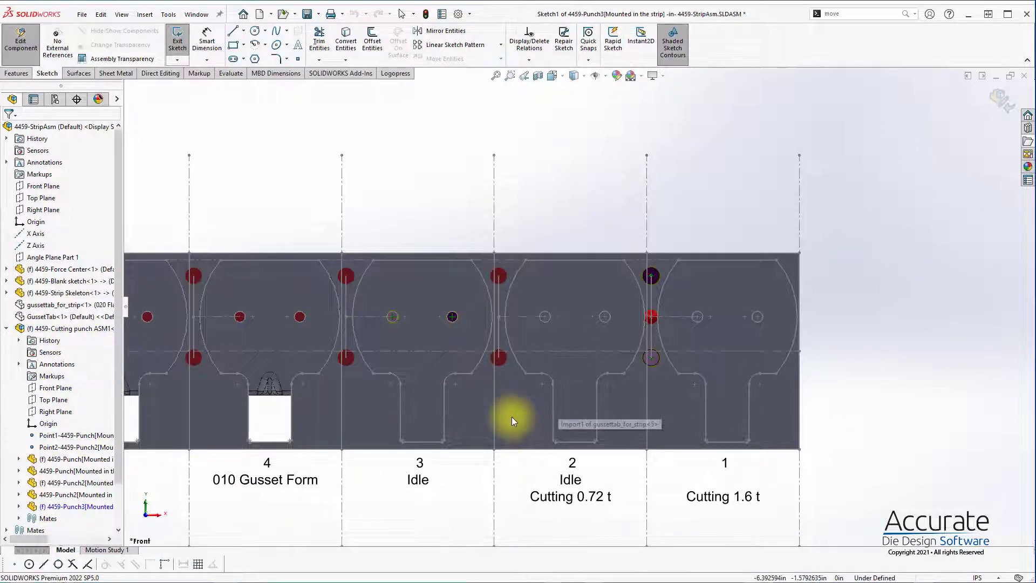
{"action": "key", "text": "s"}
{"action": "left_click", "coordinate": [548, 452]}
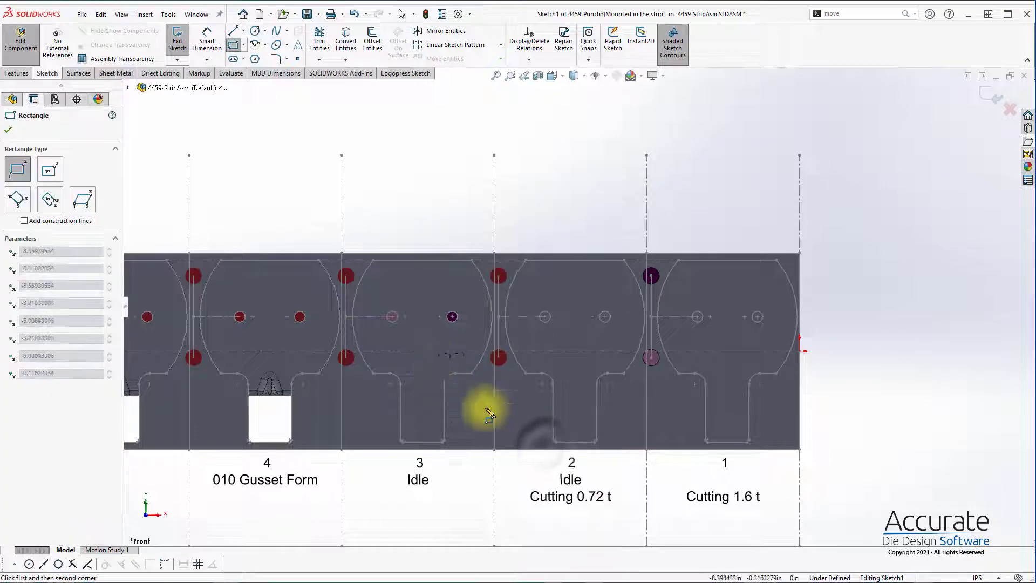
{"action": "left_click", "coordinate": [427, 356]}
{"action": "left_click", "coordinate": [578, 492]}
{"action": "key", "text": "Escape"}
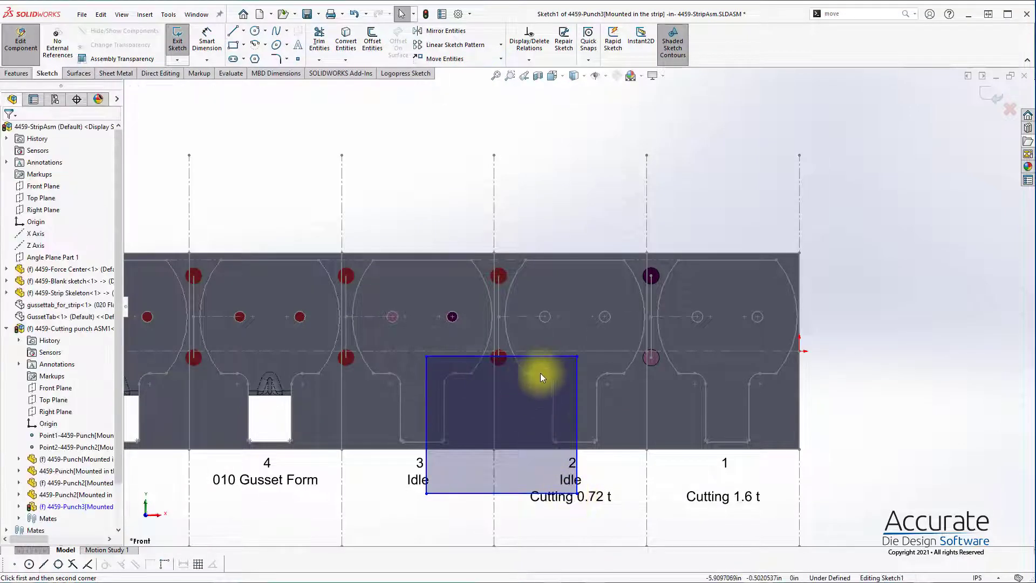
Step: Make the rectangle's upper edge coincident with the station 2 blank's shoulder point, and run the punch outline search on it
{"action": "left_click", "coordinate": [526, 372]}
{"action": "left_click", "coordinate": [535, 356], "text": "ctrl"}
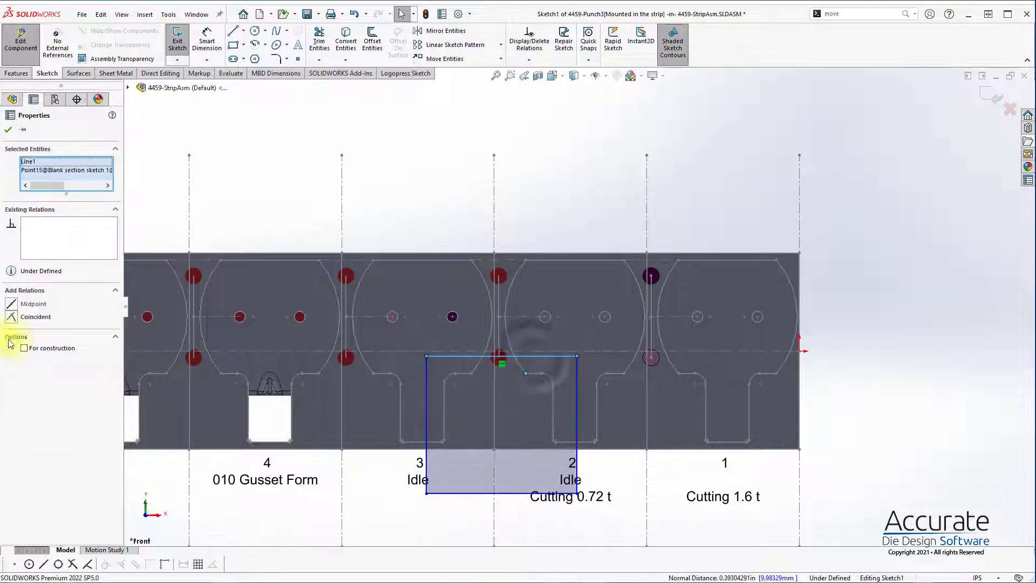
{"action": "left_click", "coordinate": [36, 317]}
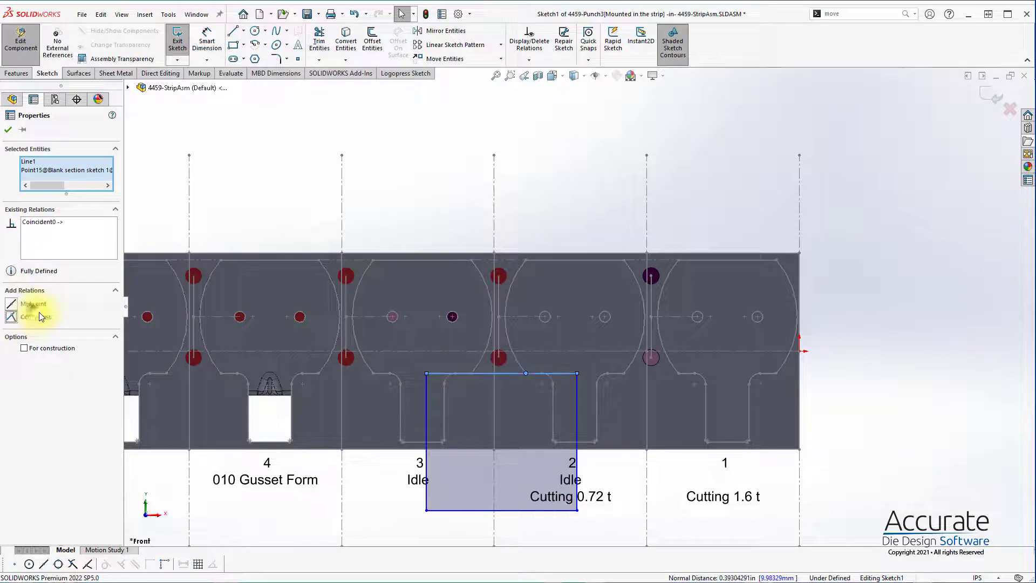
{"action": "left_click", "coordinate": [406, 73]}
{"action": "left_click", "coordinate": [182, 49]}
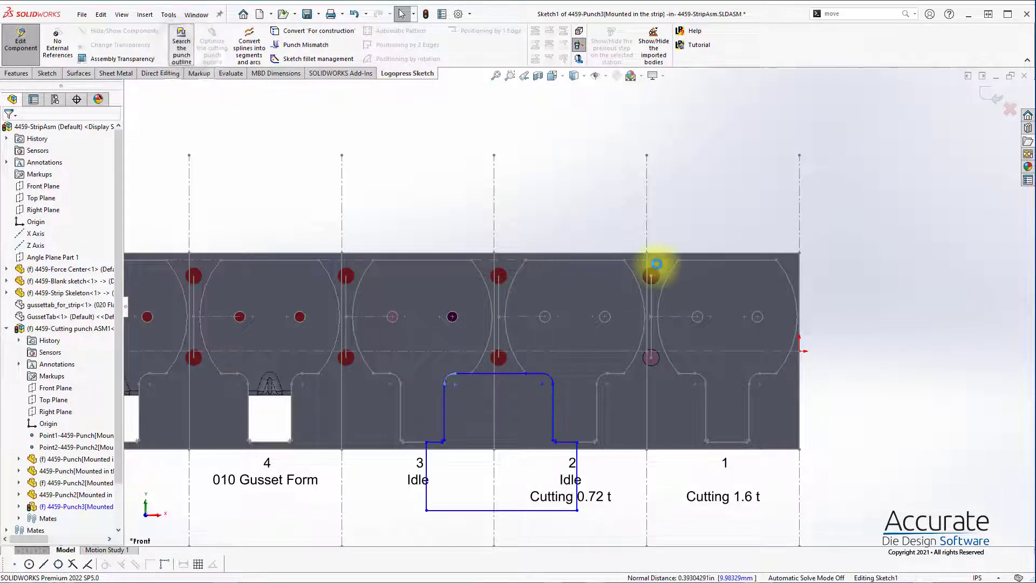
Step: Replace the short segment on the outline's upper edge by extending the long segment to the station 2 corner arc
{"action": "scroll", "coordinate": [594, 411], "scroll_direction": "down", "scroll_amount": 3}
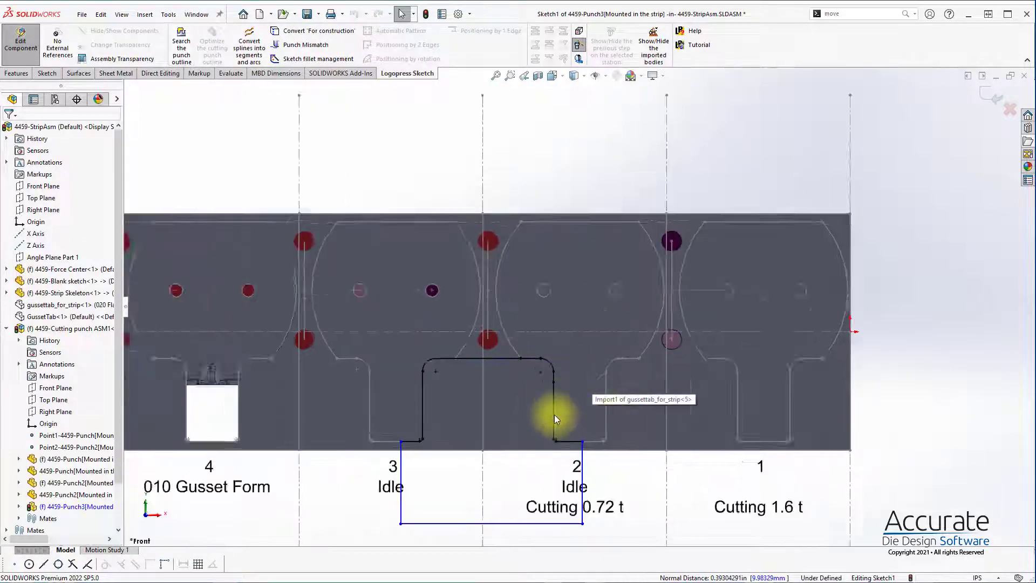
{"action": "left_click", "coordinate": [529, 342]}
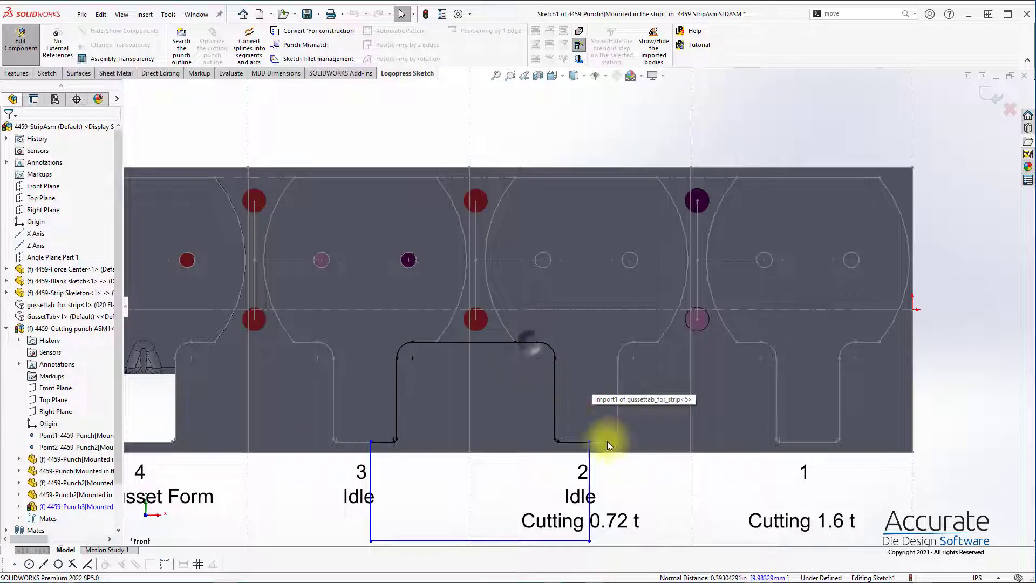
{"action": "left_click", "coordinate": [539, 400]}
{"action": "left_click_drag", "start_coordinate": [514, 342], "coordinate": [536, 341]}
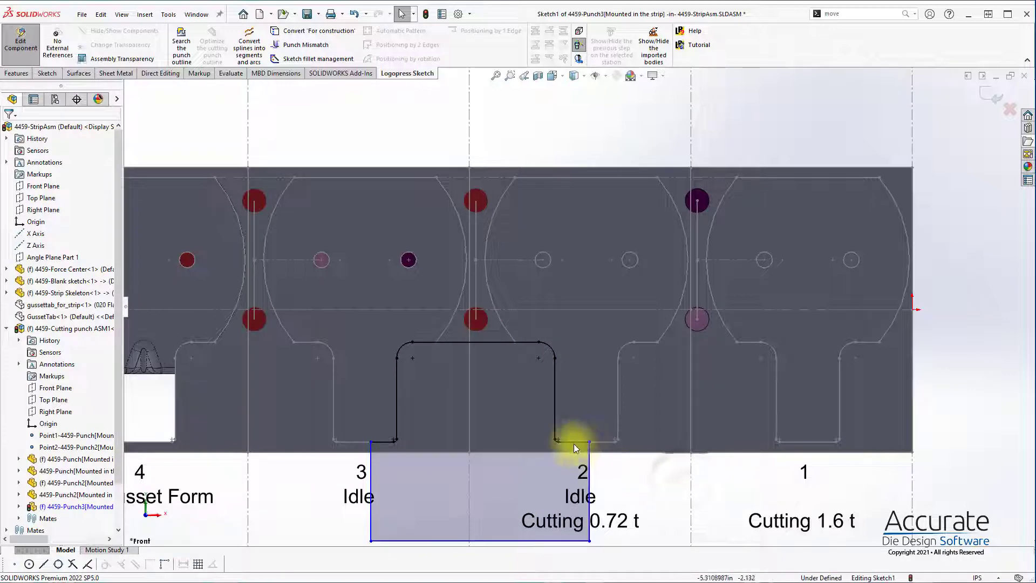
Step: Add a punch mismatch at the station 2 corner between the outline's short horizontal edge and the rectangle's vertical side
{"action": "left_click", "coordinate": [324, 45]}
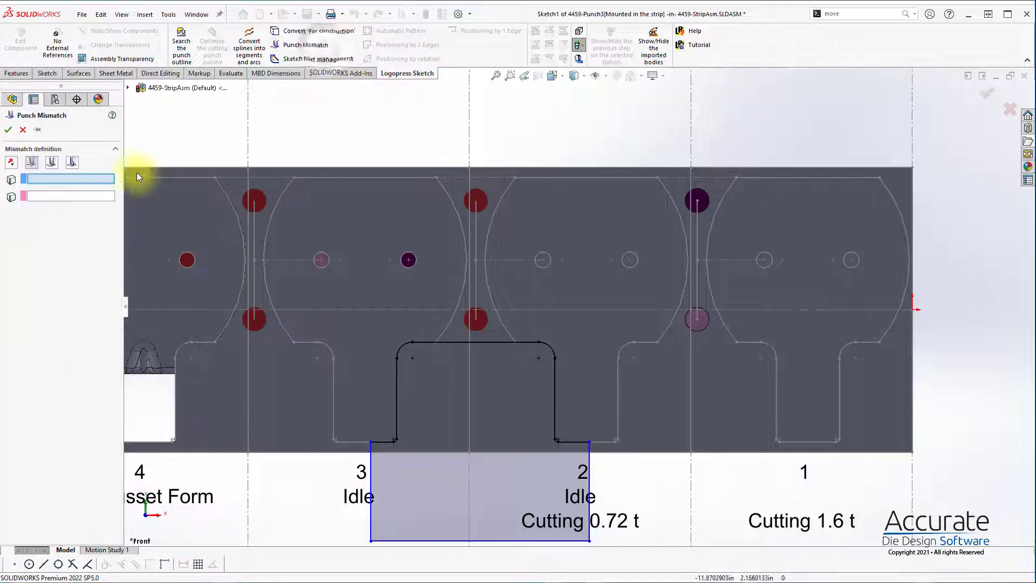
{"action": "middle_click_drag", "start_coordinate": [610, 542], "coordinate": [605, 495], "text": "ctrl"}
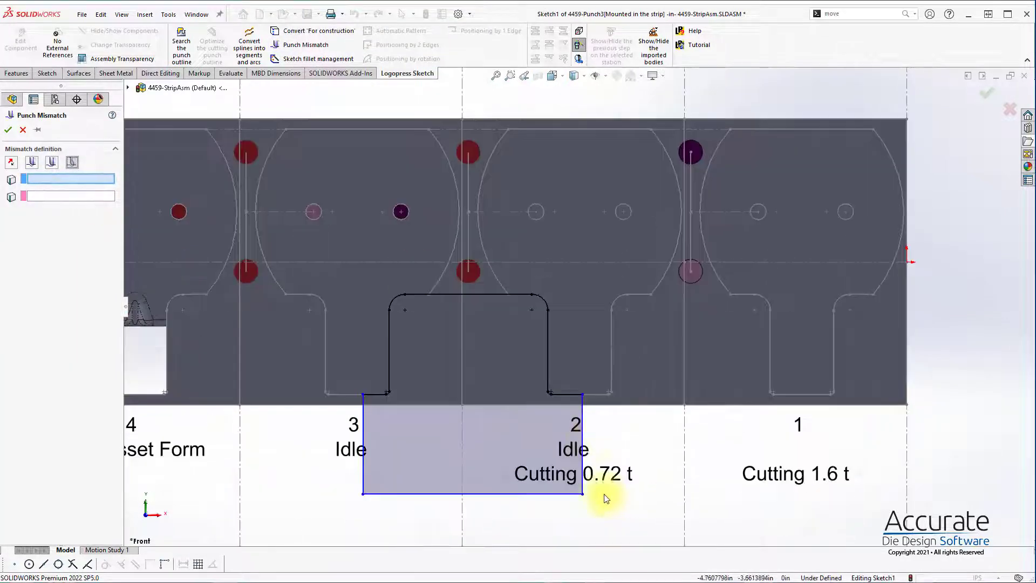
{"action": "scroll", "coordinate": [545, 380], "scroll_direction": "down", "scroll_amount": 2}
{"action": "left_click", "coordinate": [555, 333]}
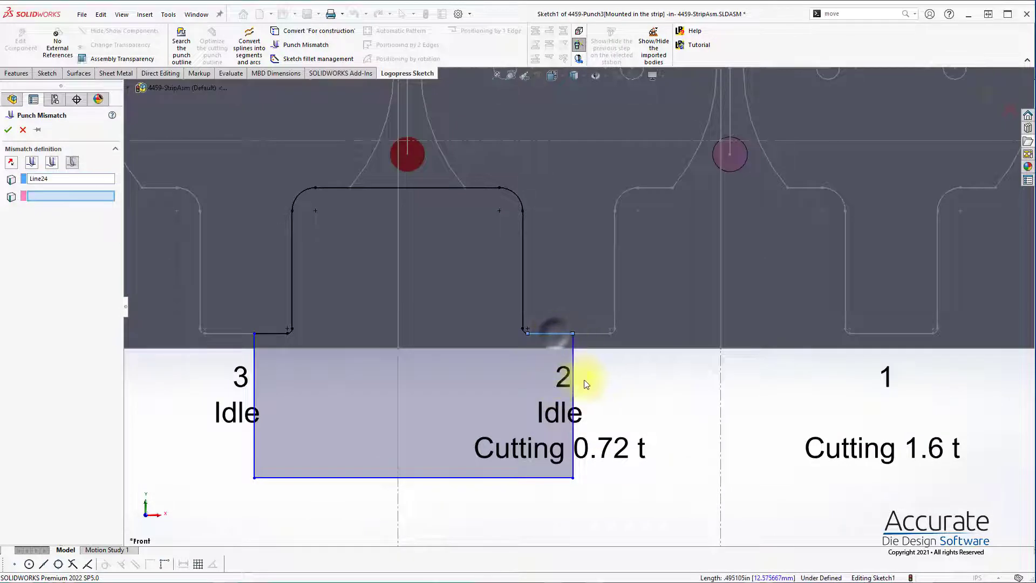
{"action": "left_click", "coordinate": [573, 381]}
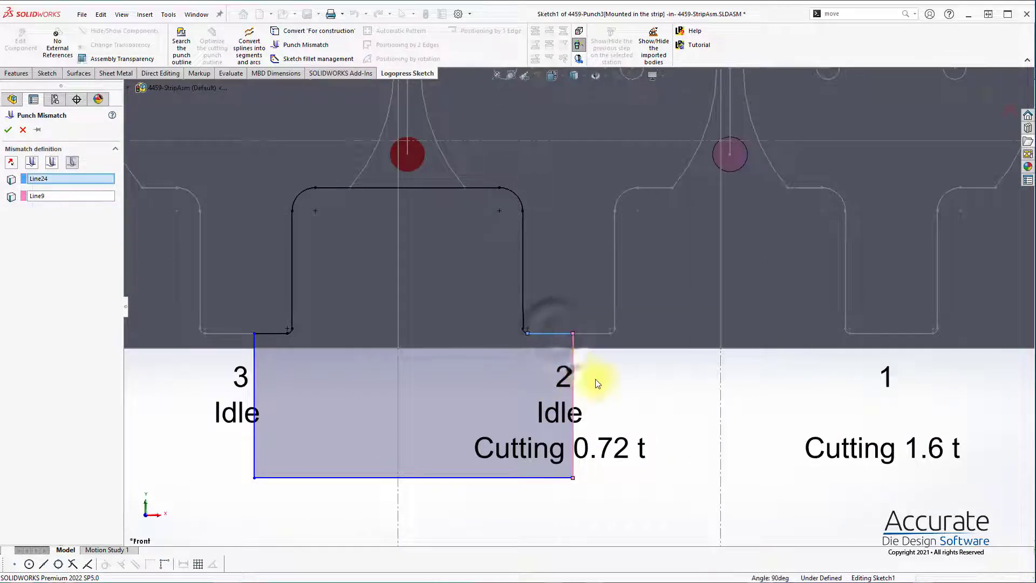
{"action": "left_click", "coordinate": [10, 131]}
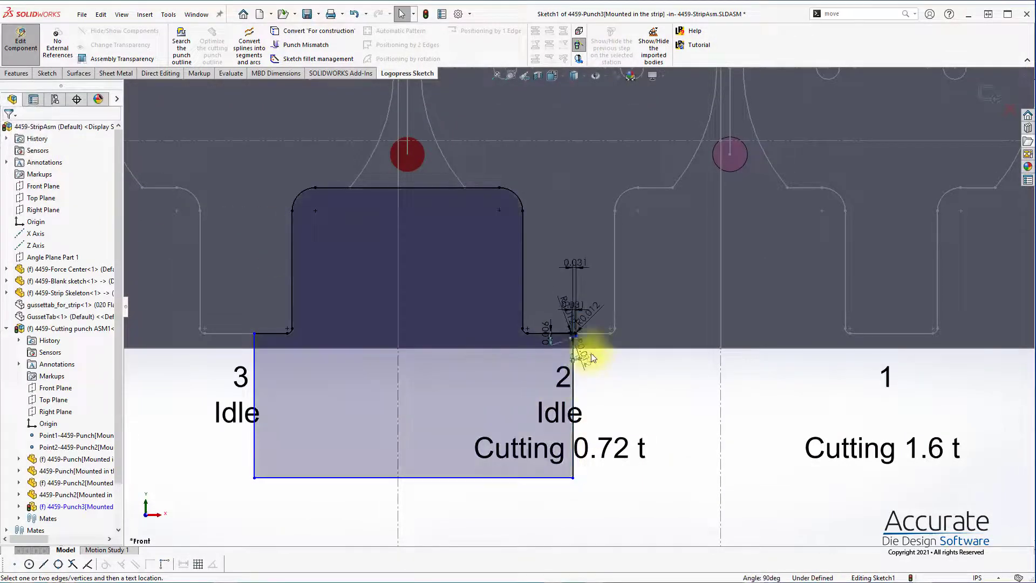
{"action": "scroll", "coordinate": [572, 340], "scroll_direction": "down", "scroll_amount": 5}
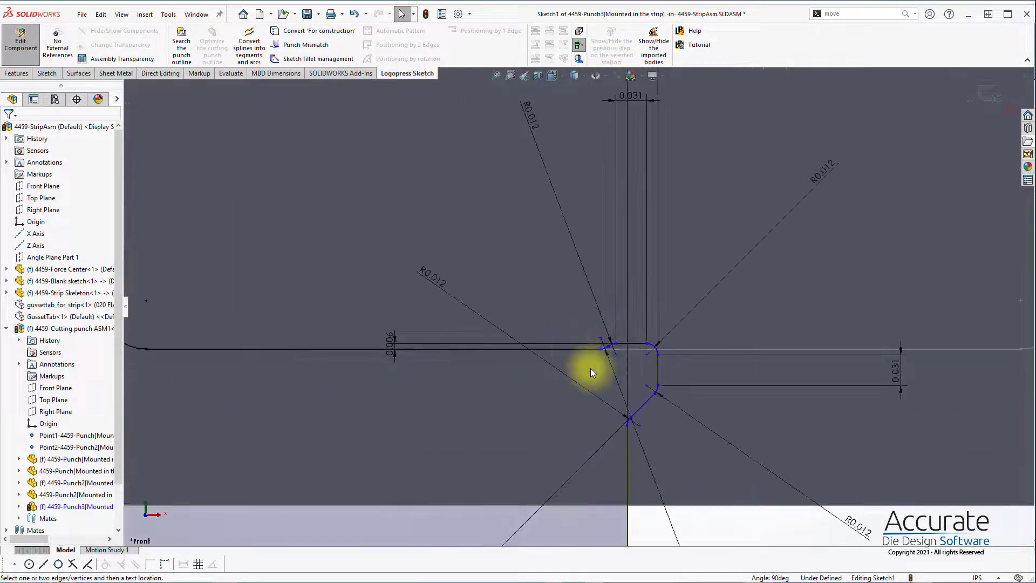
Step: Fillet the punch outline's upper corner at the station 3 tab with a 0.01 in radius
{"action": "scroll", "coordinate": [598, 380], "scroll_direction": "up", "scroll_amount": 10}
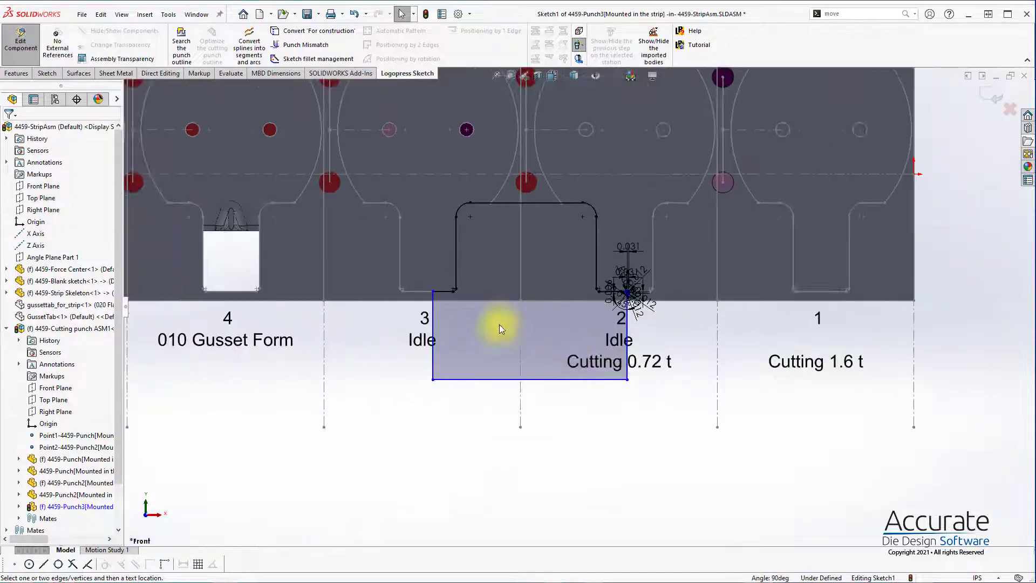
{"action": "right_click", "coordinate": [491, 315]}
{"action": "left_click", "coordinate": [559, 365]}
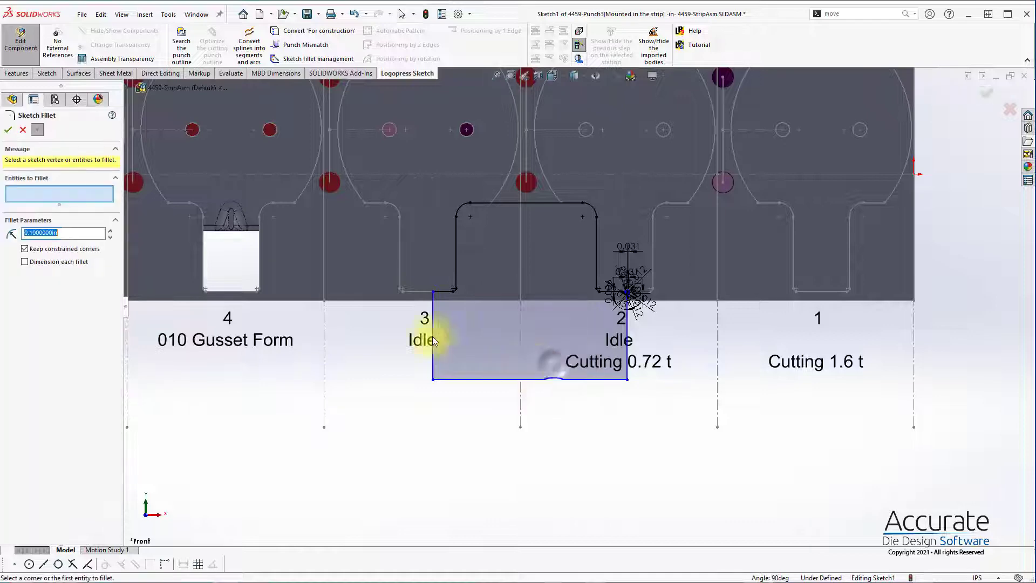
{"action": "type", "text": "0.01"}
{"action": "key", "text": "Return"}
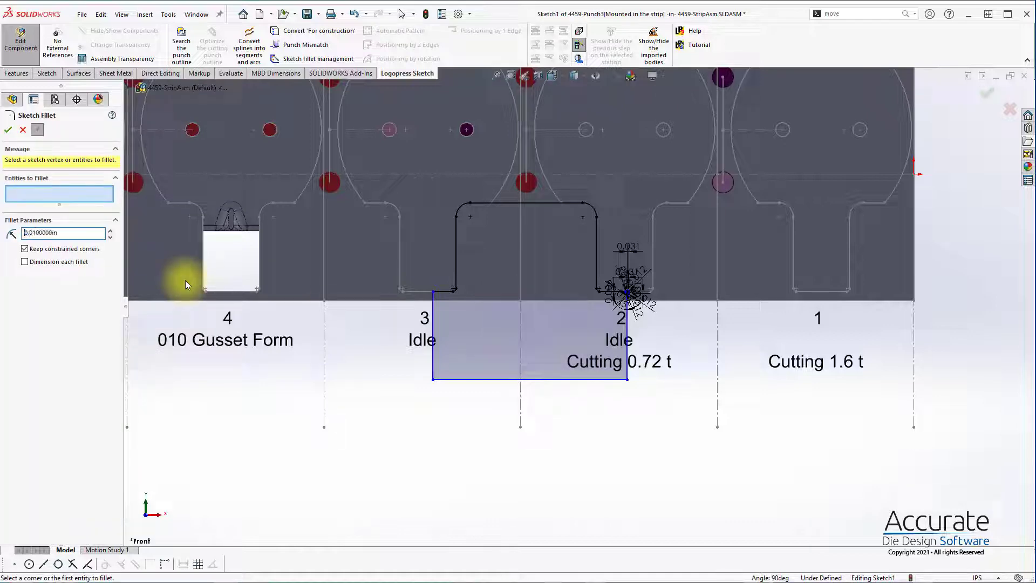
{"action": "left_click", "coordinate": [429, 289]}
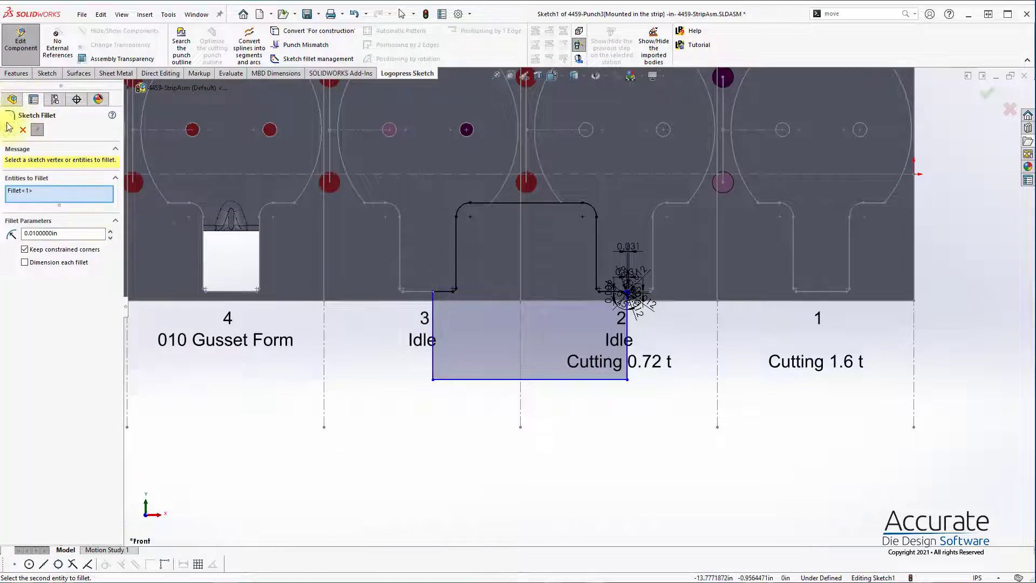
Step: Fillet both lower corners of the punch outline with a 0.1 in radius
{"action": "left_click_drag", "start_coordinate": [72, 233], "coordinate": [1, 194]}
{"action": "type", "text": "."}
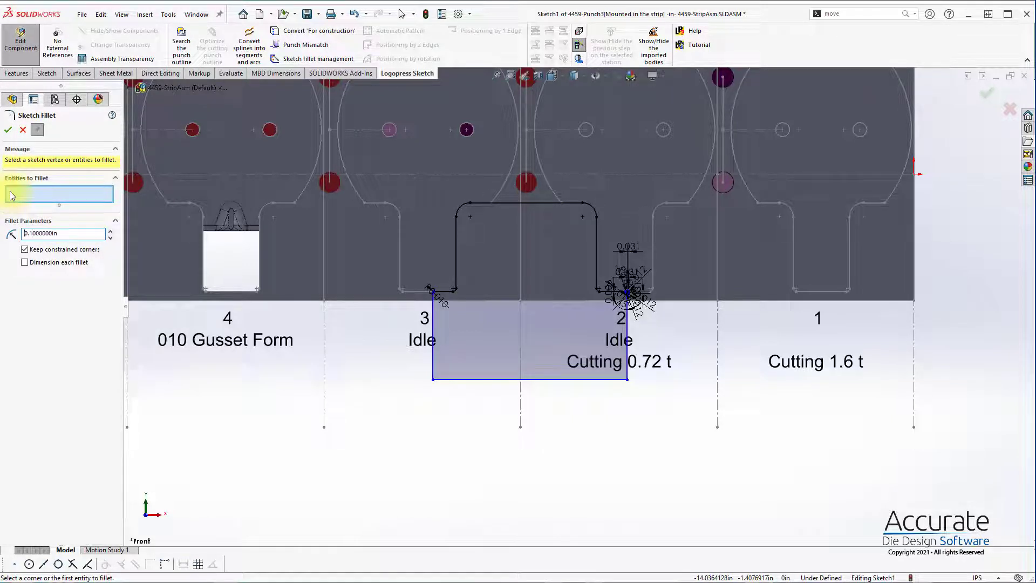
{"action": "left_click_drag", "start_coordinate": [394, 357], "coordinate": [657, 431]}
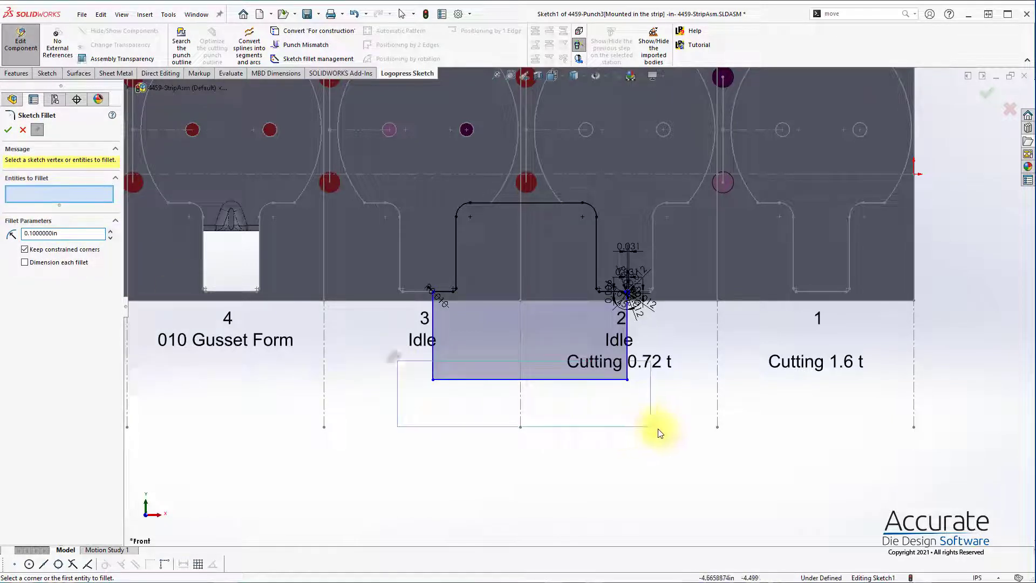
{"action": "left_click", "coordinate": [8, 130]}
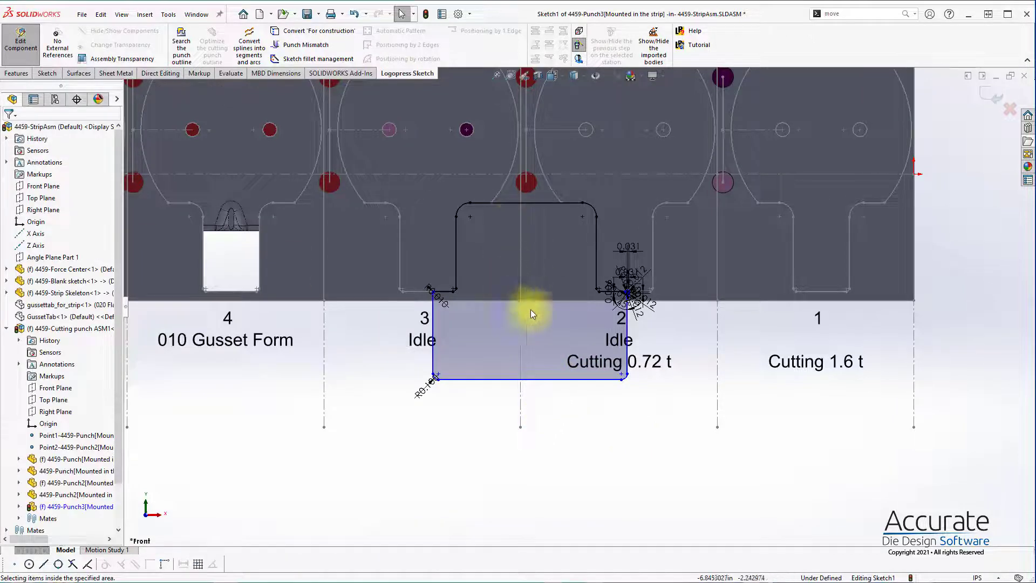
Step: Convert the vertical station lines on both sides of station 2 and the horizontal strip reference line into the sketch as construction geometry
{"action": "left_click", "coordinate": [521, 332]}
{"action": "left_click", "coordinate": [614, 175], "text": "ctrl"}
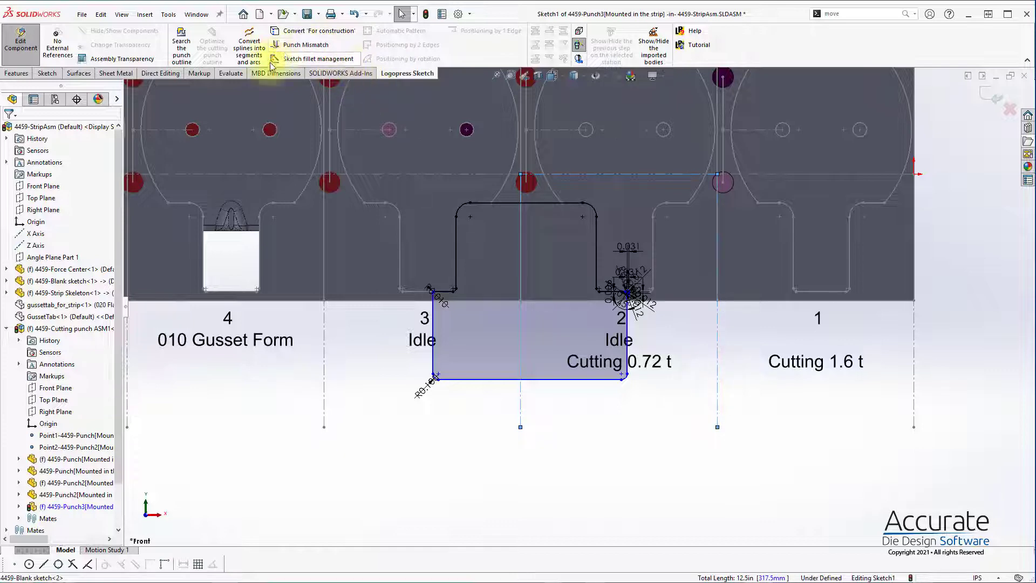
{"action": "left_click", "coordinate": [316, 31]}
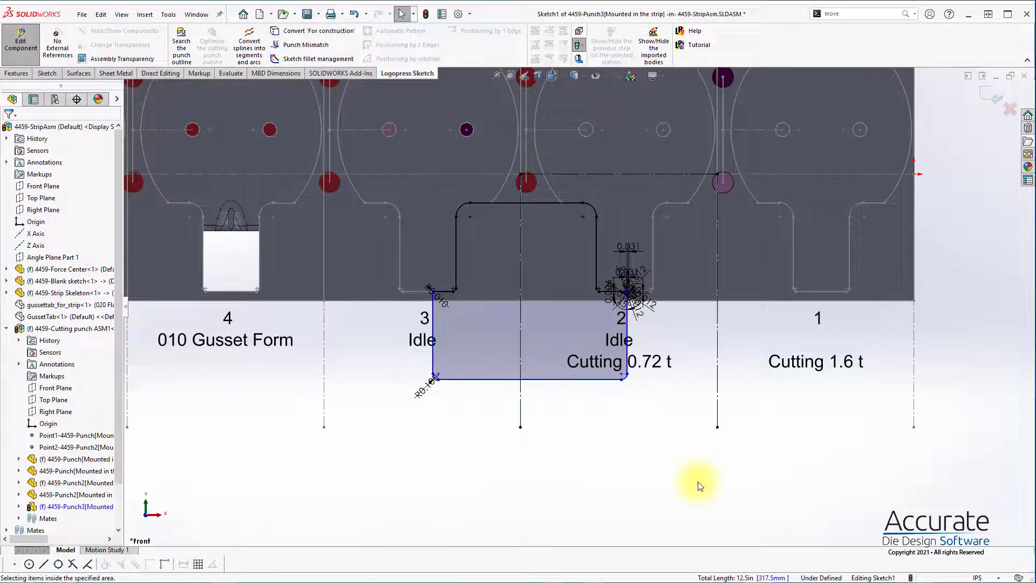
Step: Dimension each vertical side of the punch outline 1.65 in from the converted station line to its right
{"action": "left_click", "coordinate": [628, 357]}
{"action": "left_click", "coordinate": [717, 359]}
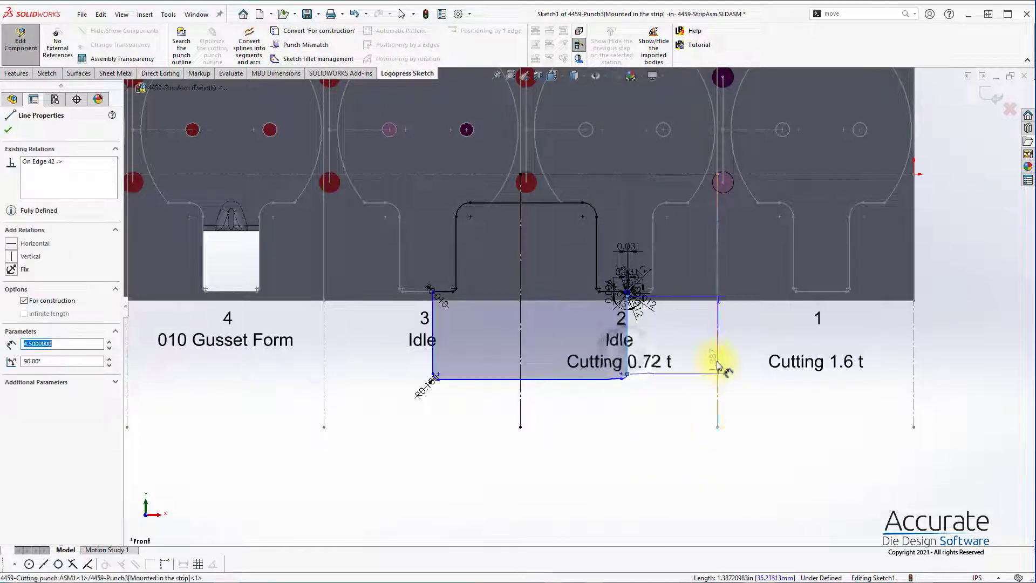
{"action": "left_click", "coordinate": [658, 399]}
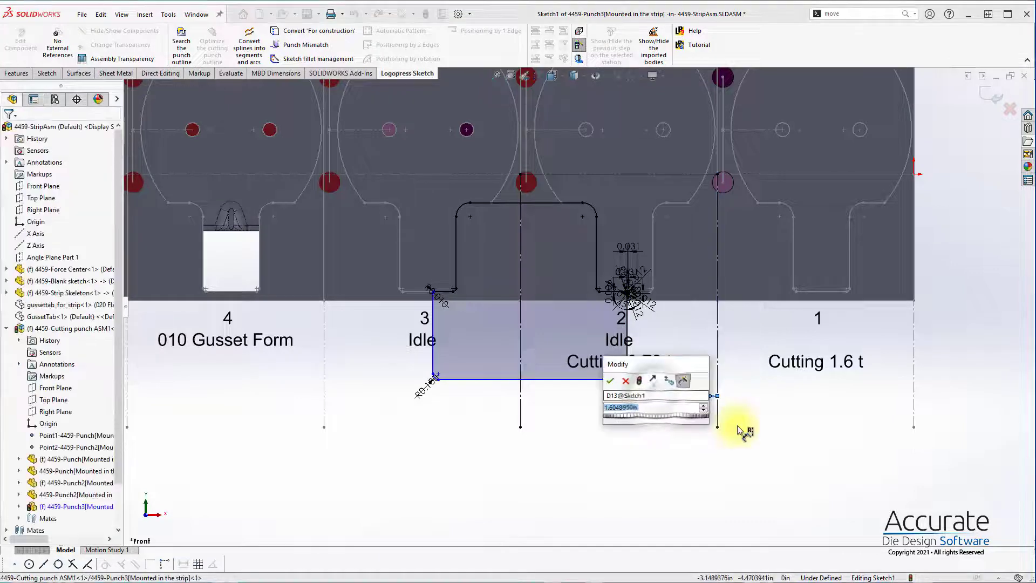
{"action": "key", "text": "Return"}
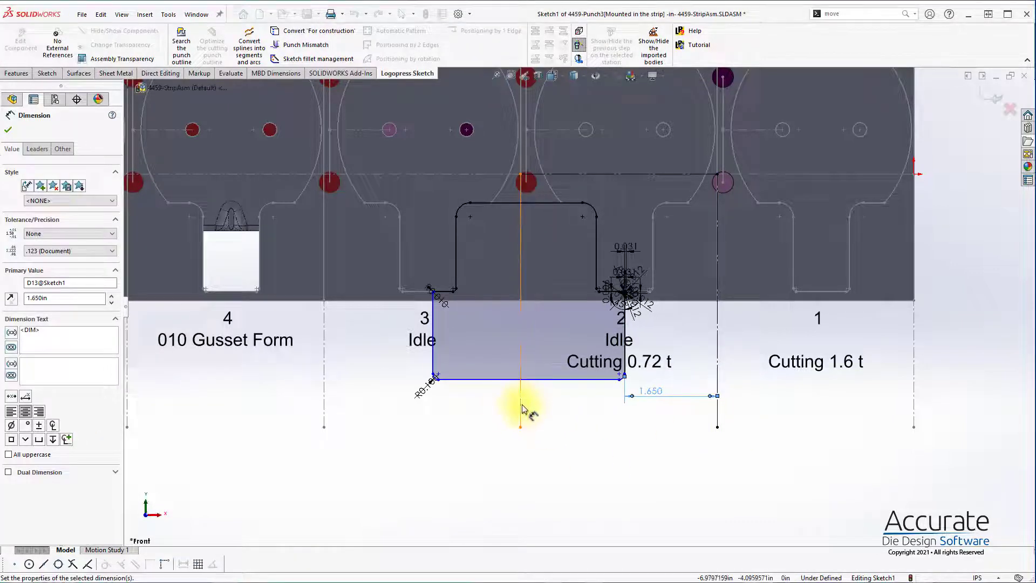
{"action": "left_click", "coordinate": [522, 412]}
{"action": "left_click", "coordinate": [433, 361]}
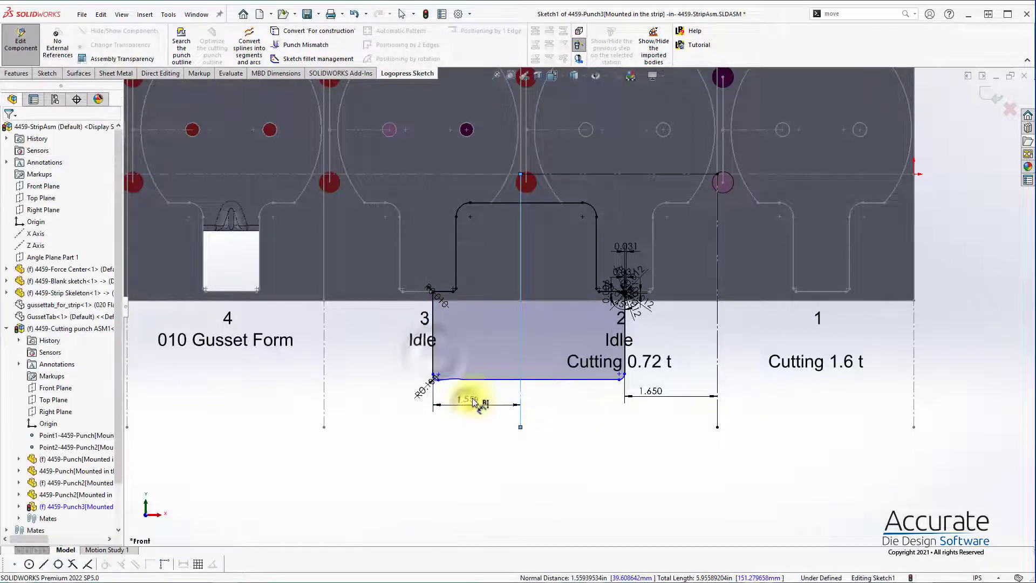
{"action": "left_click", "coordinate": [488, 404]}
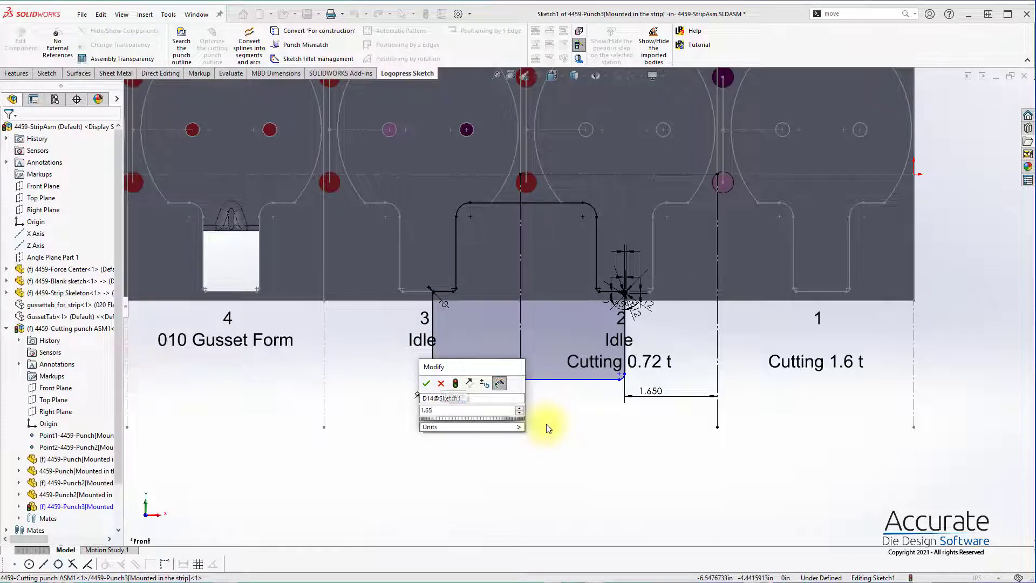
{"action": "key", "text": "Return"}
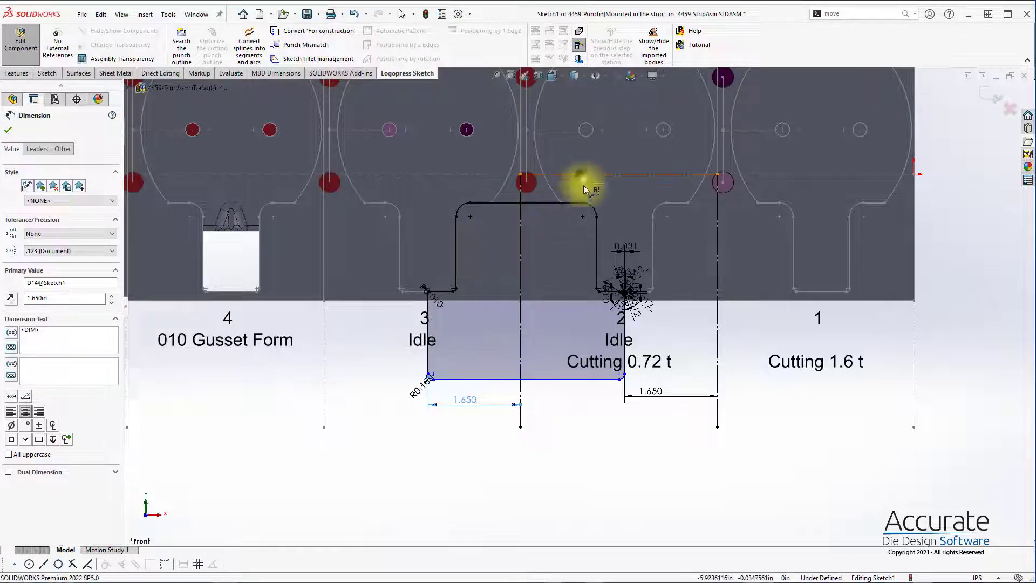
Step: Dimension the outline's lower edge 3 in from the horizontal reference line and finish the punch sketch
{"action": "left_click", "coordinate": [552, 378]}
{"action": "left_click", "coordinate": [552, 378]}
{"action": "left_click", "coordinate": [555, 346]}
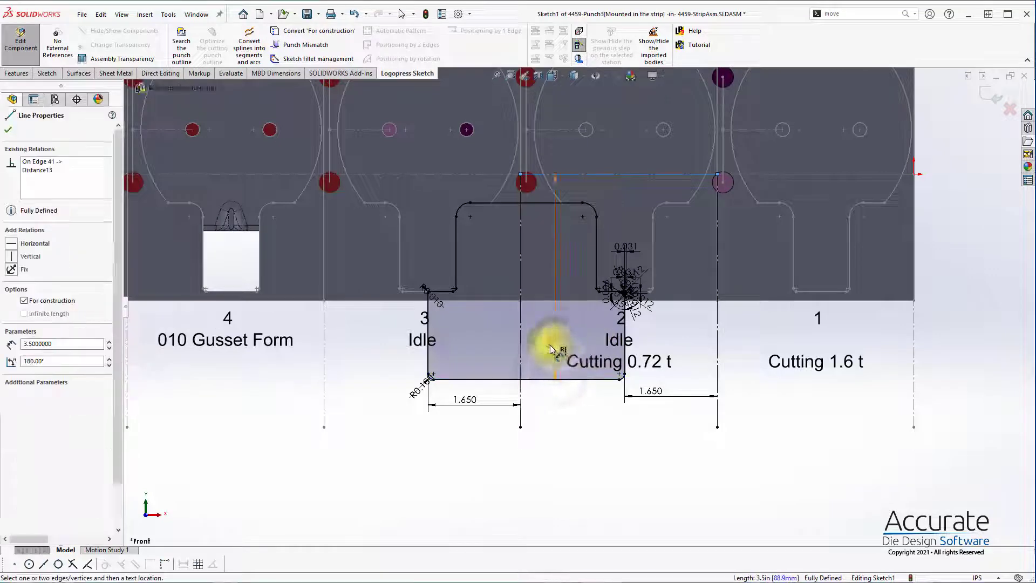
{"action": "type", "text": "3.000in"}
{"action": "key", "text": "Return"}
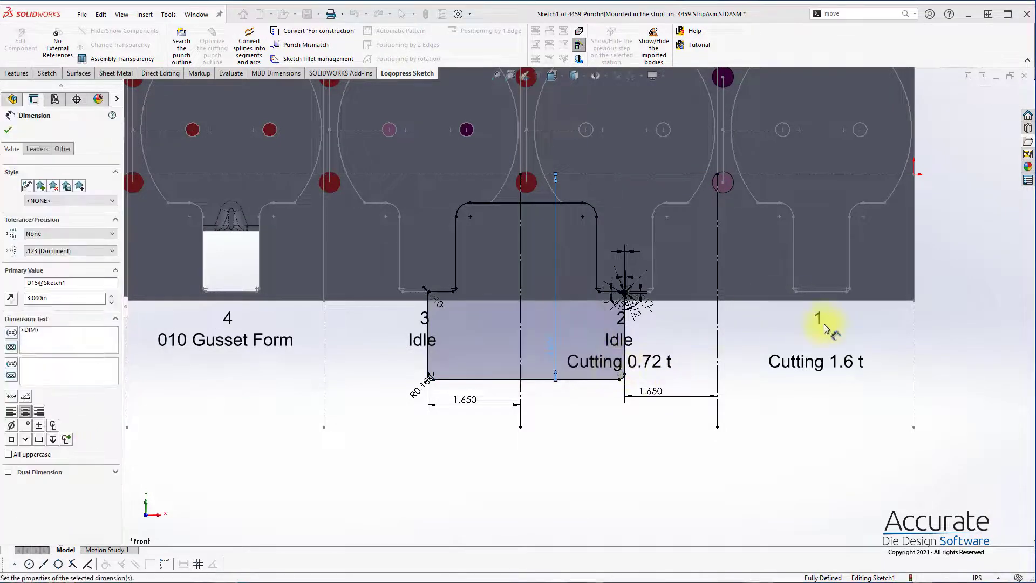
{"action": "left_click", "coordinate": [988, 97]}
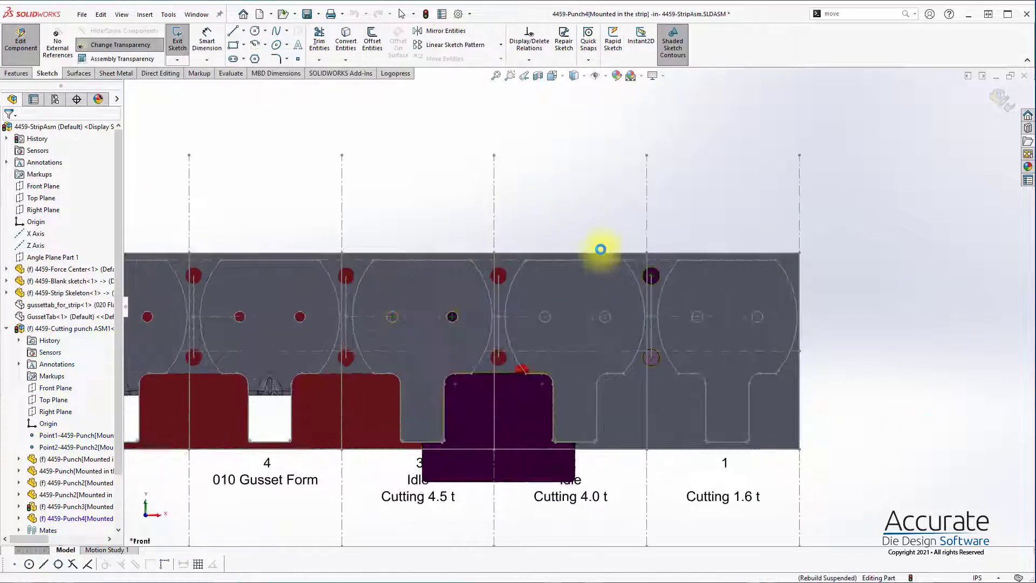
Step: Sketch a corner rectangle about 0.54 by 1.17 in across the strip's upper edge at station 2 for the next punch
{"action": "scroll", "coordinate": [577, 247], "scroll_direction": "down", "scroll_amount": 3}
{"action": "key", "text": "s"}
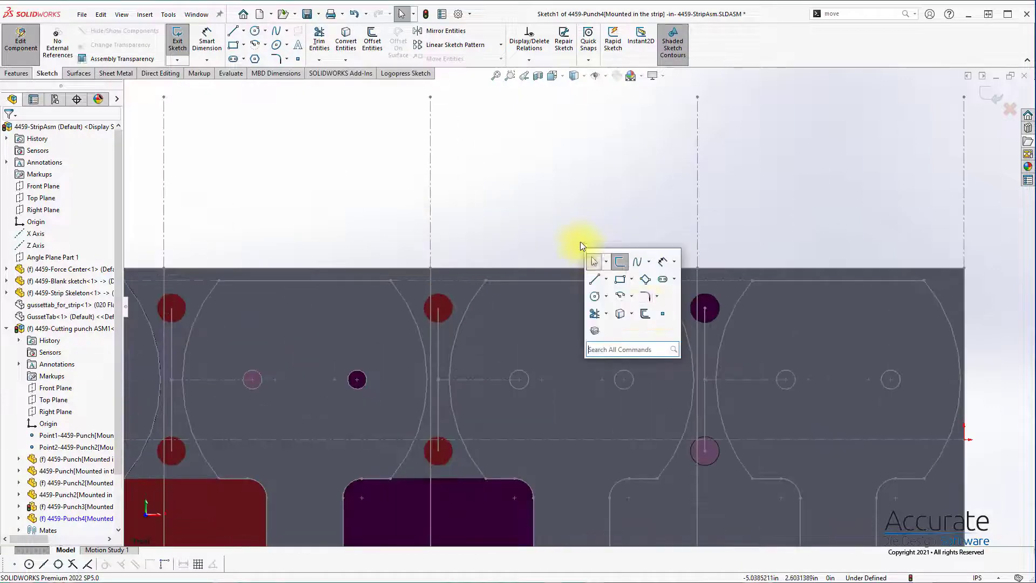
{"action": "left_click", "coordinate": [620, 279]}
{"action": "left_click", "coordinate": [562, 229]}
{"action": "left_click", "coordinate": [603, 318]}
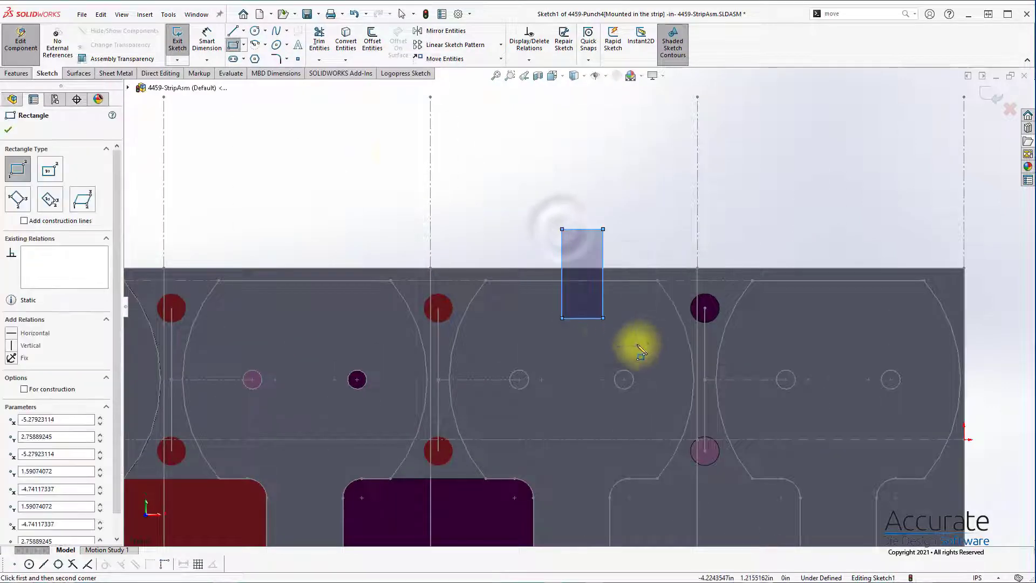
Step: Run the punch outline search on the rectangle and stretch its station 1 side to just short of the station line
{"action": "left_click", "coordinate": [421, 74]}
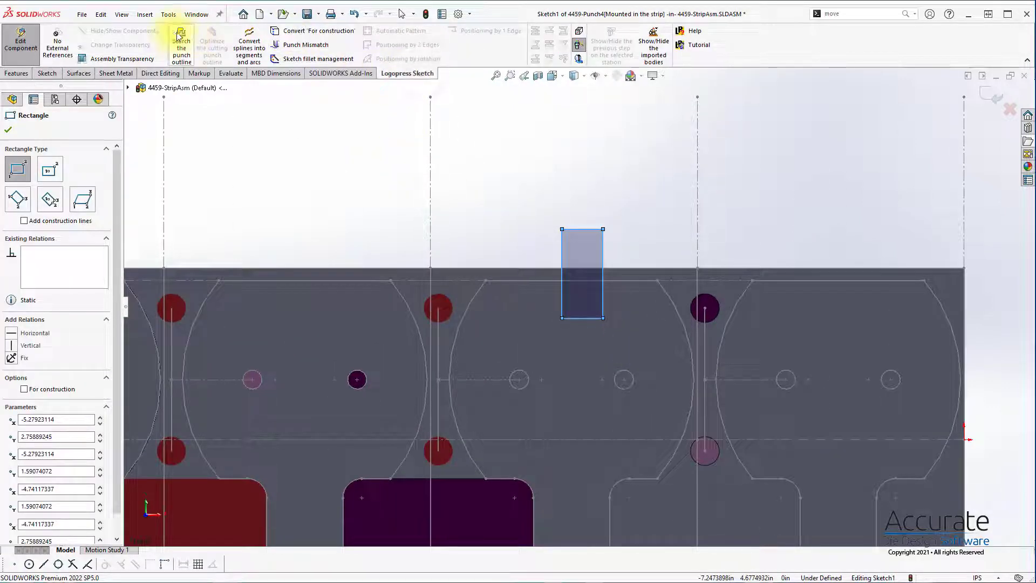
{"action": "left_click", "coordinate": [181, 38]}
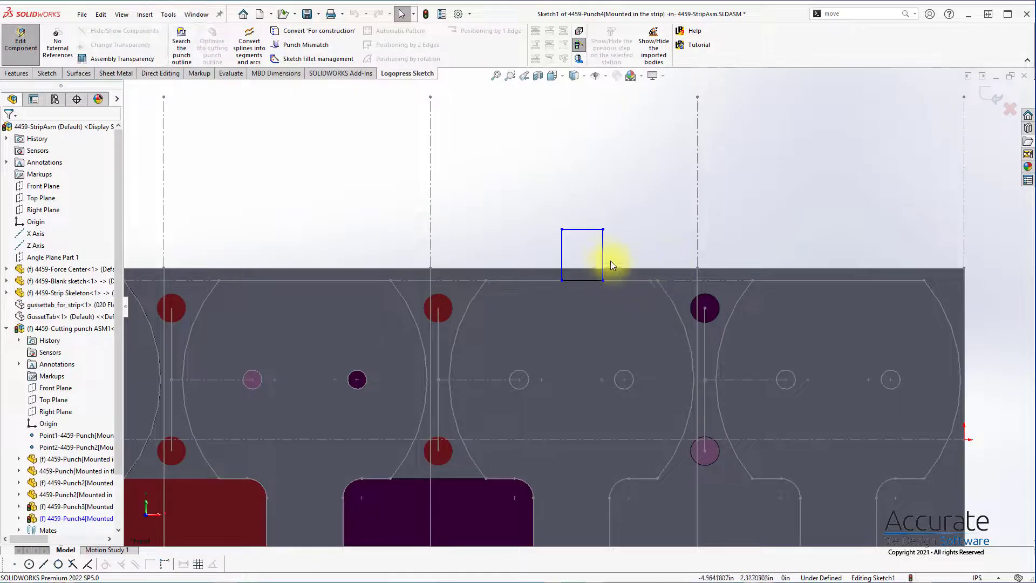
{"action": "left_click_drag", "start_coordinate": [603, 260], "coordinate": [675, 264]}
{"action": "left_click", "coordinate": [398, 119]}
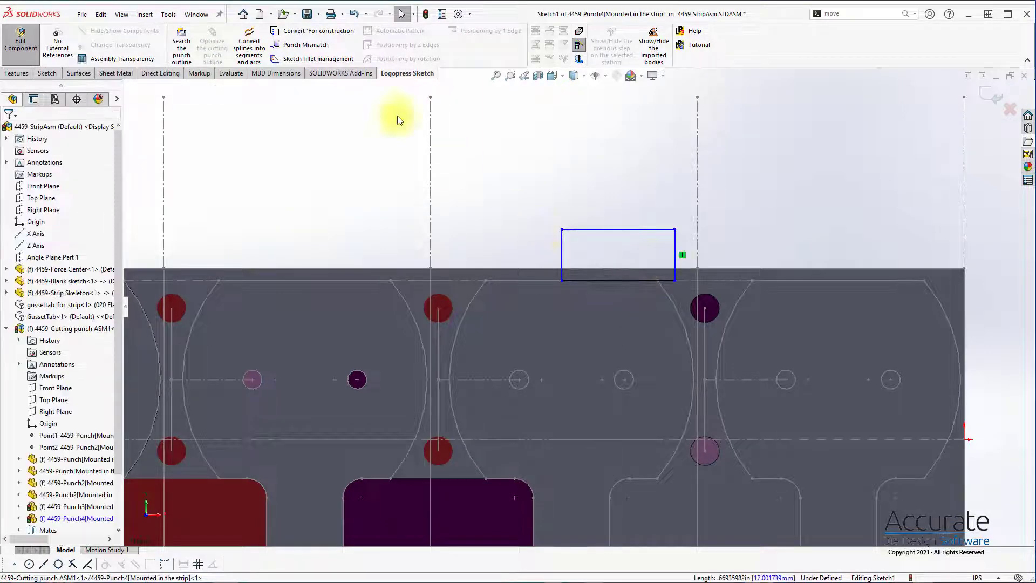
Step: Add a punch mismatch at the outline's lower corner near station 1, between the blank edge line and the vertical side
{"action": "left_click", "coordinate": [310, 53]}
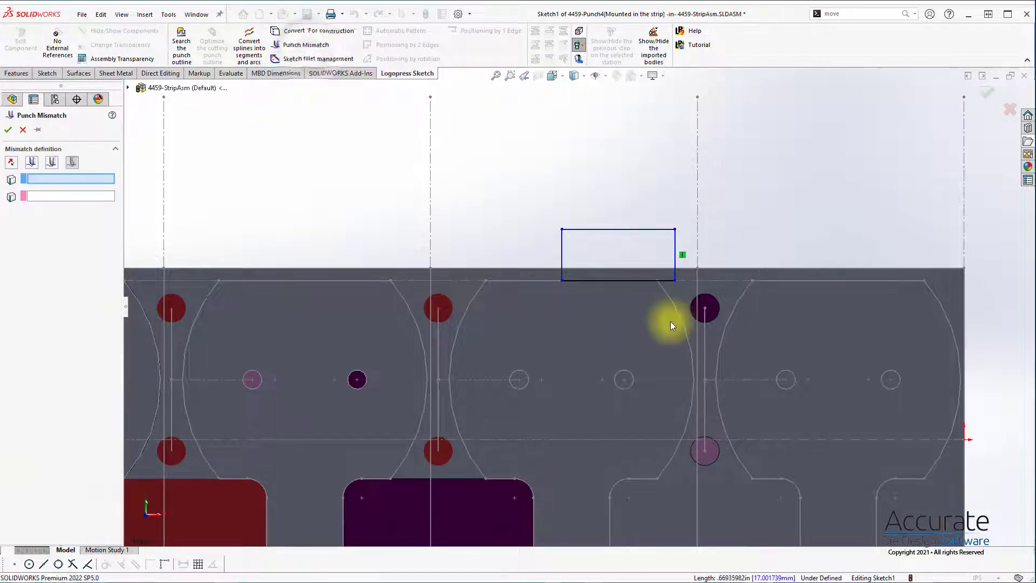
{"action": "left_click", "coordinate": [660, 280]}
{"action": "left_click", "coordinate": [675, 263]}
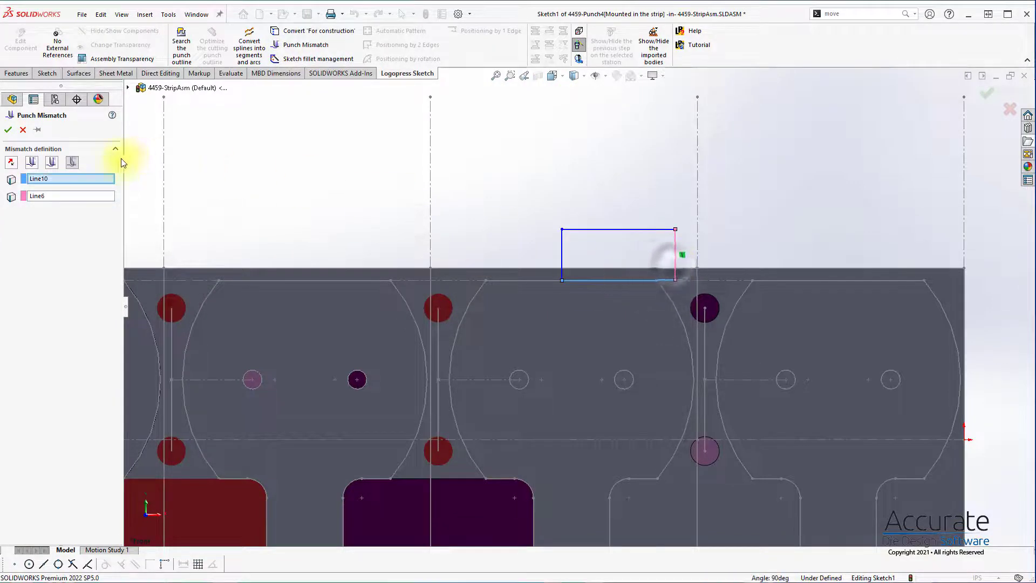
{"action": "left_click", "coordinate": [11, 130]}
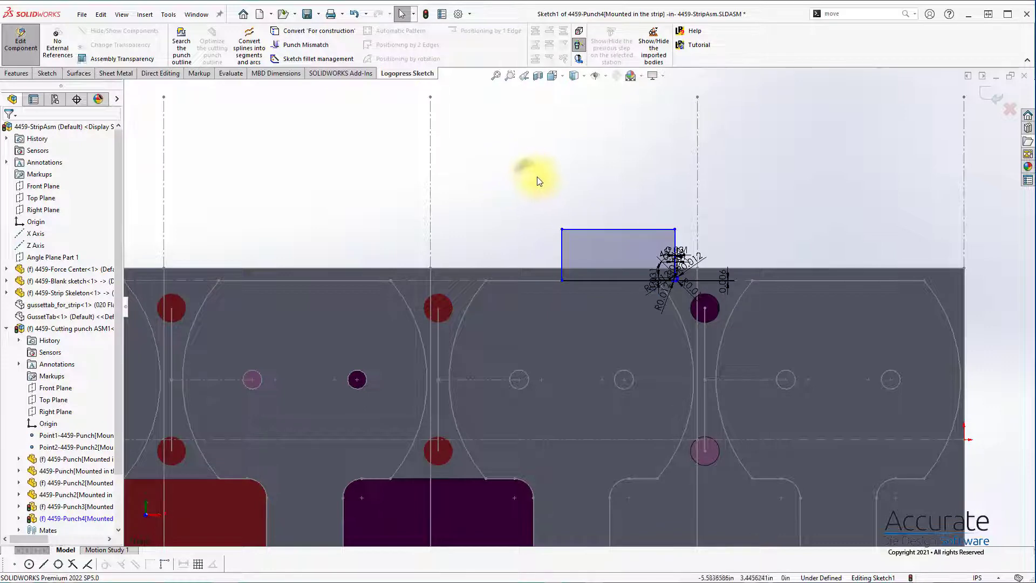
Step: Fillet both upper corners of the new punch outline with a 0.1 in radius
{"action": "key", "text": "s"}
{"action": "left_click", "coordinate": [595, 216]}
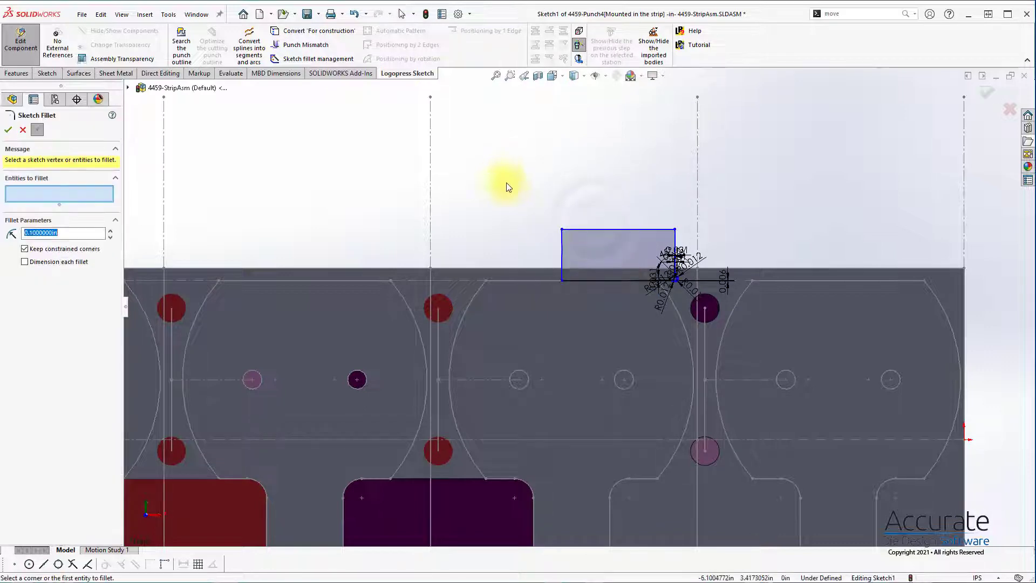
{"action": "left_click", "coordinate": [563, 230]}
{"action": "left_click", "coordinate": [674, 230]}
{"action": "left_click", "coordinate": [8, 130]}
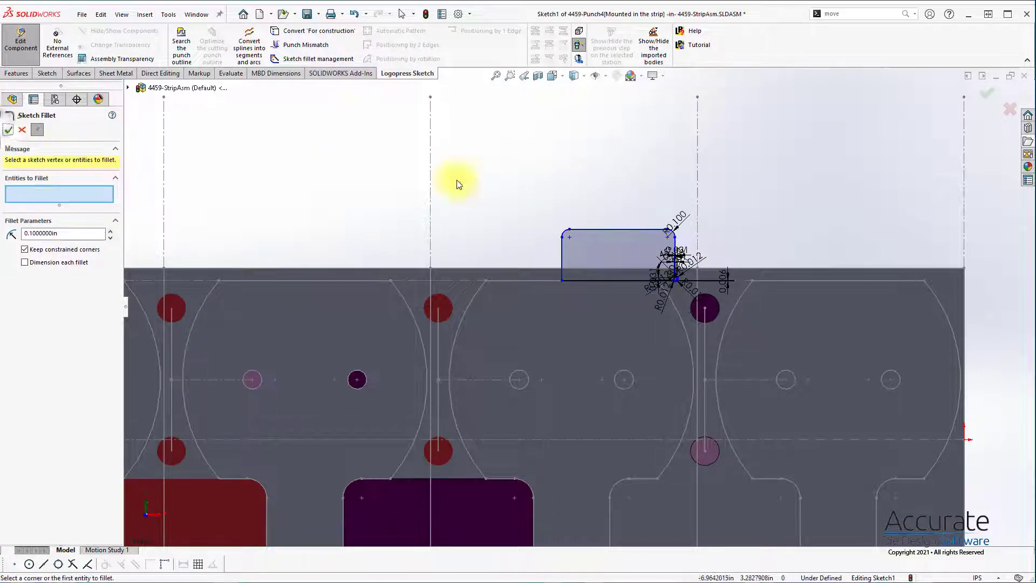
Step: Fillet the outline's lower corner opposite the mismatch with a 0.01 in radius
{"action": "key", "text": "s"}
{"action": "triple_click", "coordinate": [81, 233]}
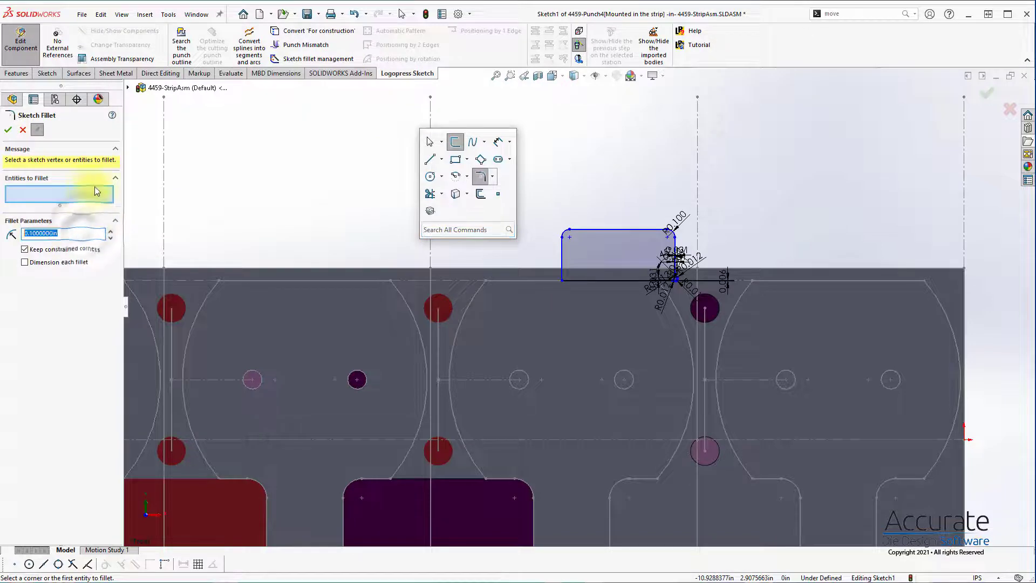
{"action": "type", "text": "."}
{"action": "left_click", "coordinate": [237, 199]}
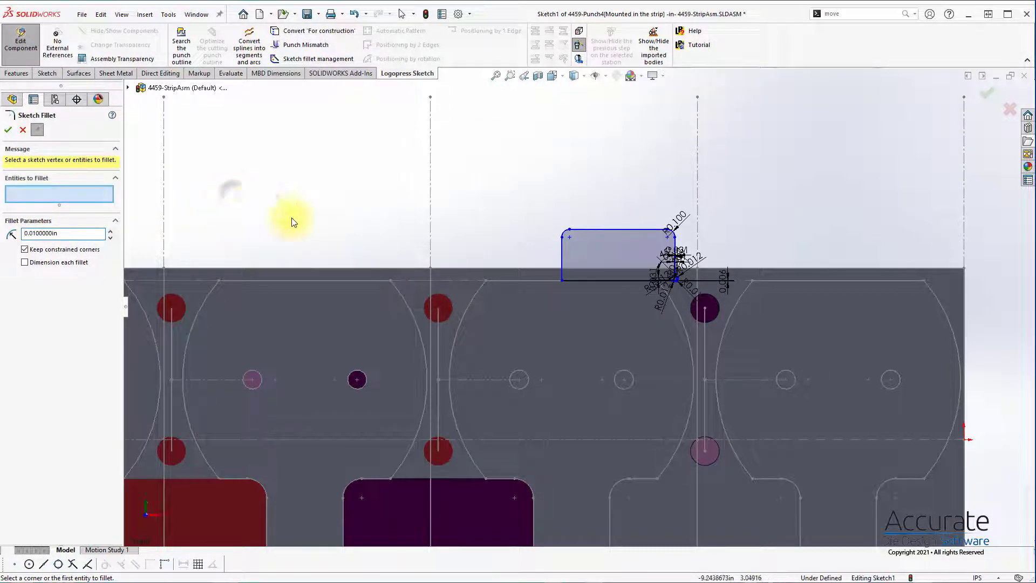
{"action": "left_click", "coordinate": [562, 280]}
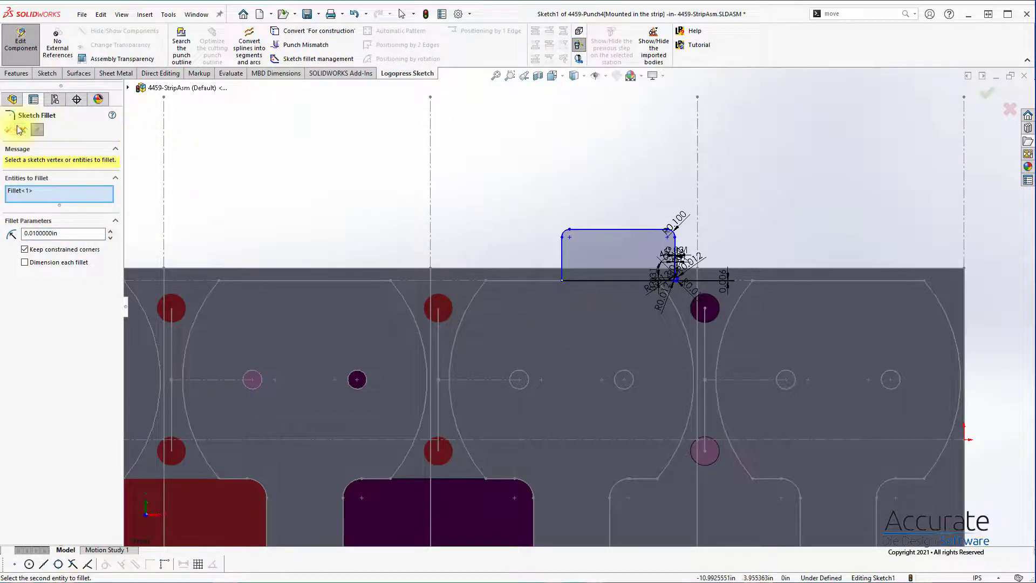
{"action": "right_click", "coordinate": [195, 146]}
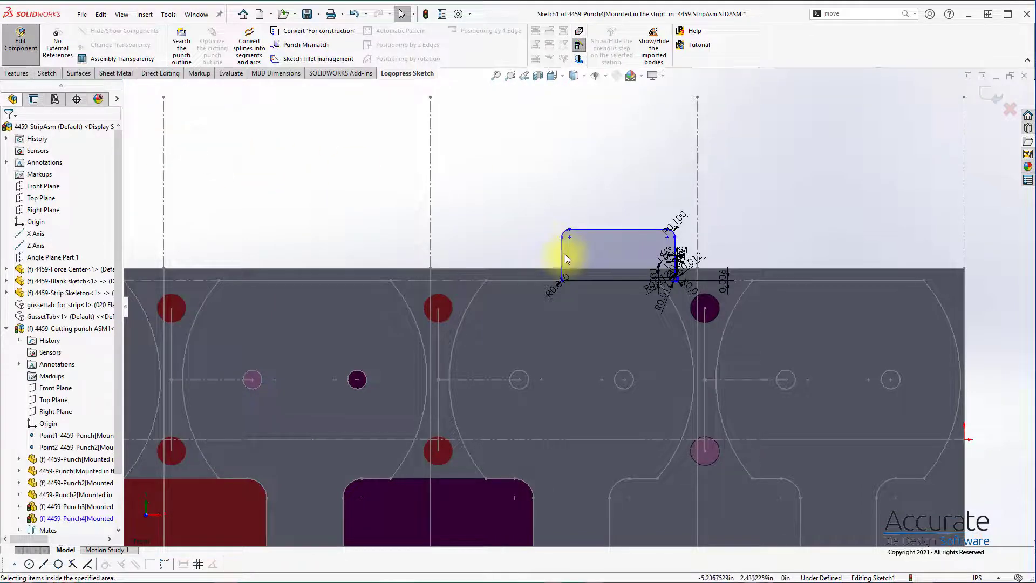
Step: Stretch the outline's free side past the station 2–3 line, and convert station 2's bounding lines and the horizontal reference line for construction
{"action": "left_click_drag", "start_coordinate": [566, 258], "coordinate": [397, 257]}
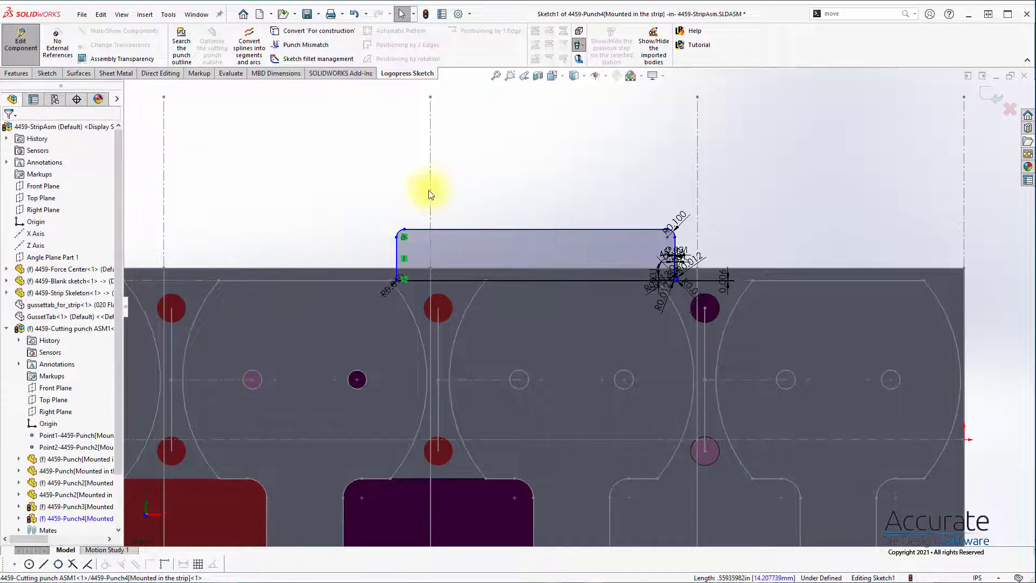
{"action": "left_click", "coordinate": [430, 190]}
{"action": "left_click", "coordinate": [697, 171], "text": "ctrl"}
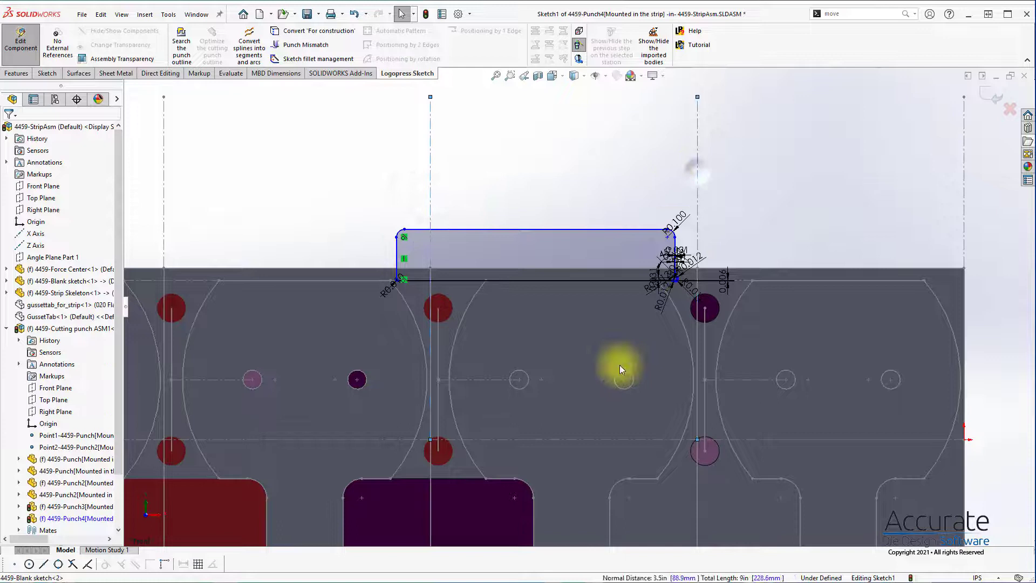
{"action": "left_click", "coordinate": [630, 439], "text": "ctrl"}
{"action": "left_click", "coordinate": [322, 31]}
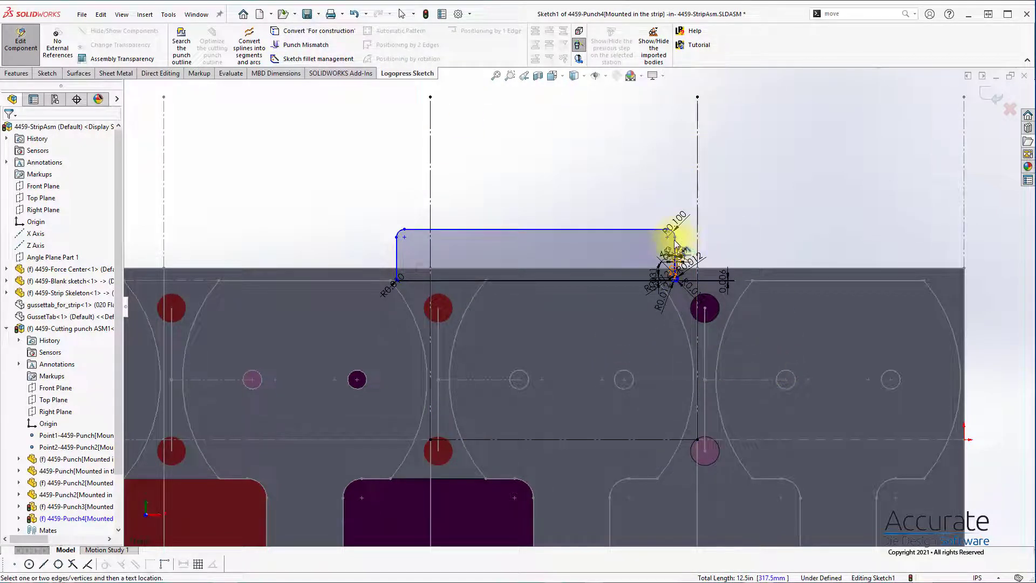
Step: Dimension both vertical sides of the punch outline 0.35 in from station 2's bounding construction lines
{"action": "scroll", "coordinate": [674, 243], "scroll_direction": "down", "scroll_amount": 3}
{"action": "left_click", "coordinate": [700, 180]}
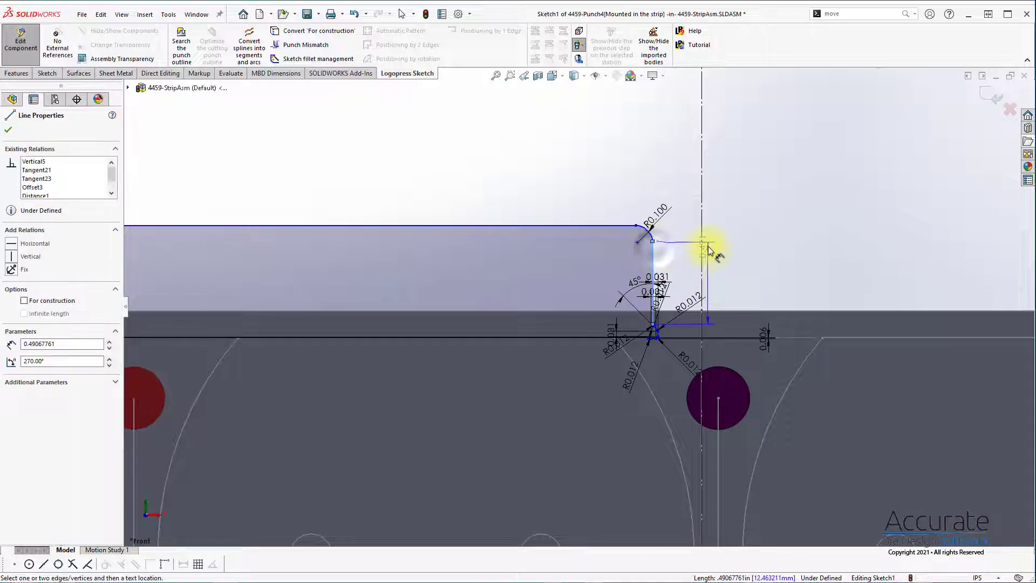
{"action": "scroll", "coordinate": [698, 249], "scroll_direction": "up", "scroll_amount": 3}
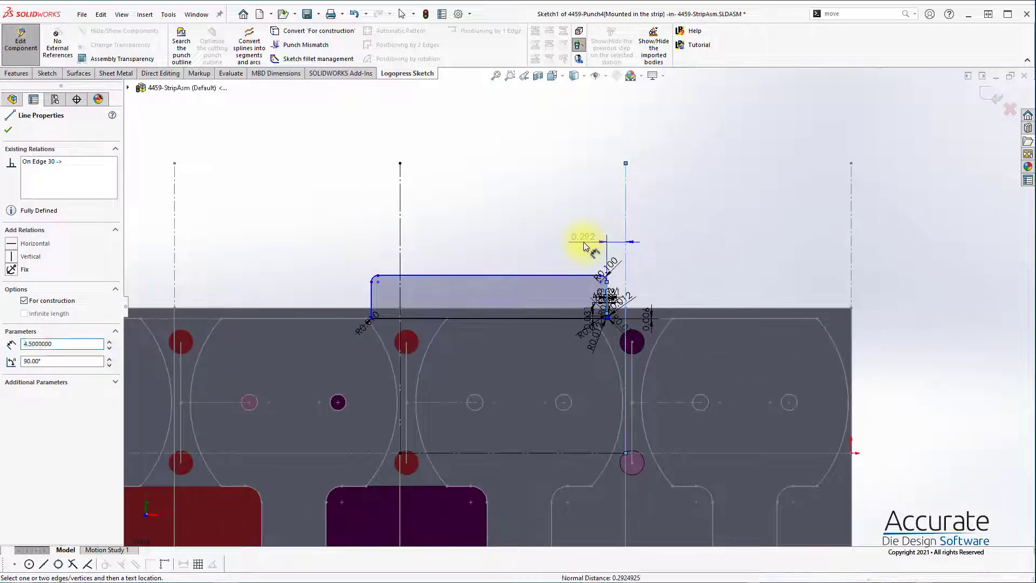
{"action": "left_click", "coordinate": [591, 240]}
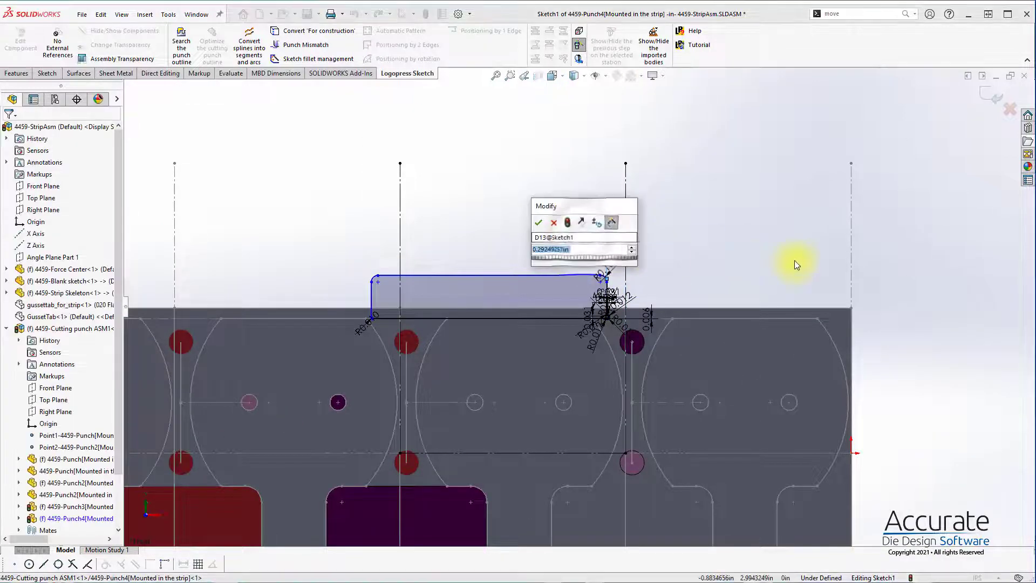
{"action": "key", "text": "Return"}
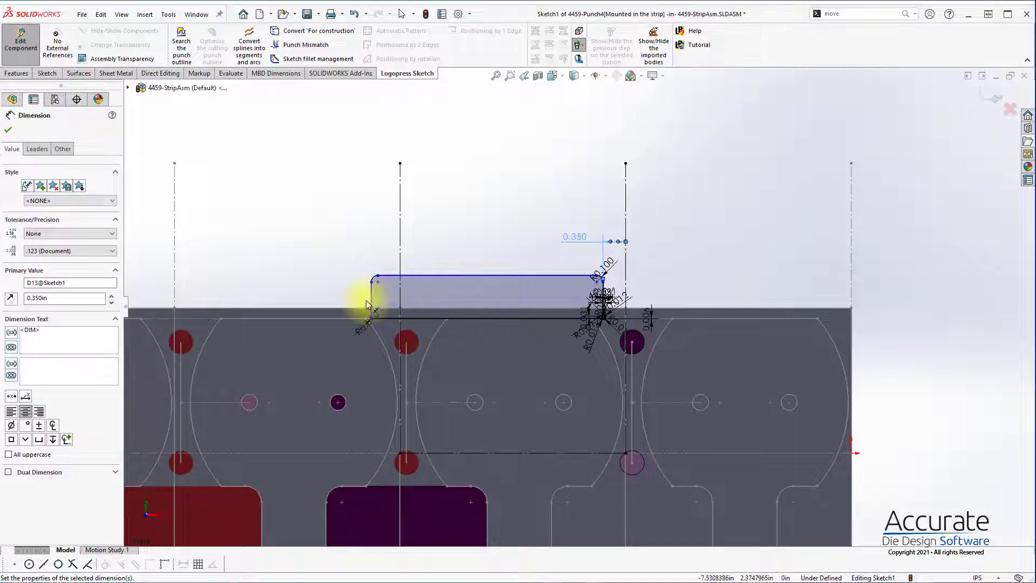
{"action": "left_click", "coordinate": [400, 250]}
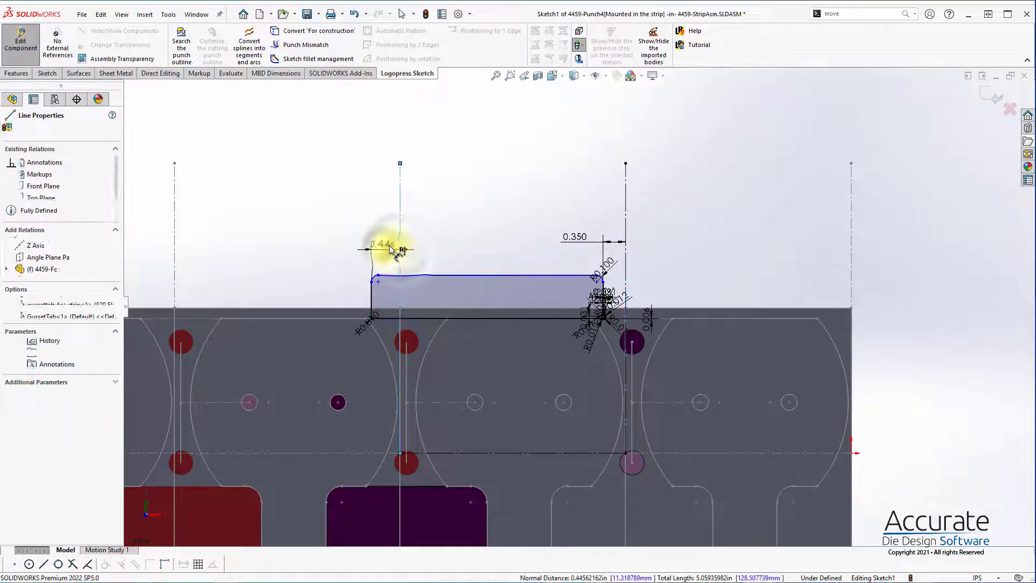
{"action": "left_click", "coordinate": [389, 245]}
{"action": "type", "text": ".35"}
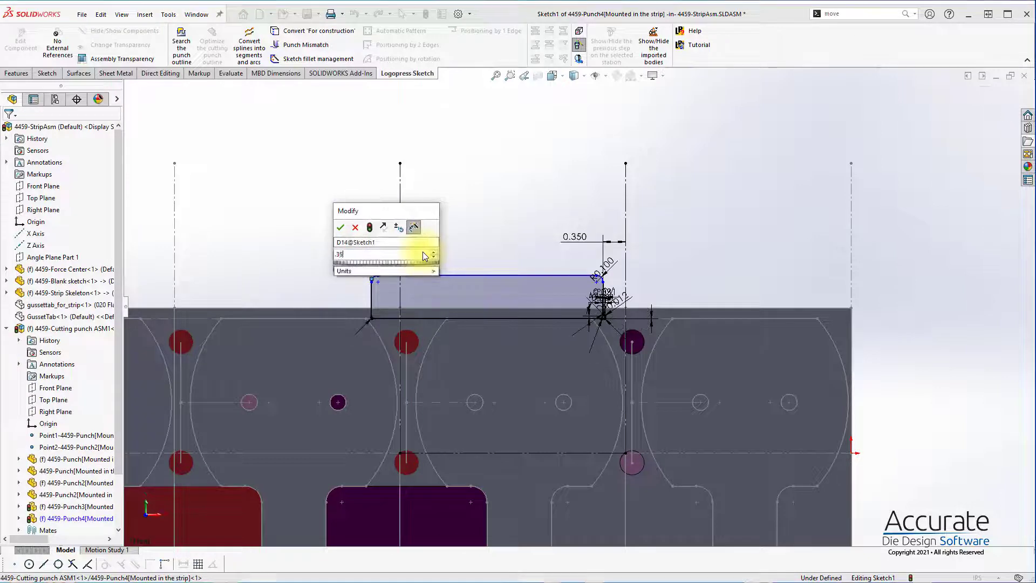
{"action": "key", "text": "Return"}
Step: Dimension the punch outline's upper edge 3 in from the horizontal reference line and finish the sketch
{"action": "left_click", "coordinate": [527, 454]}
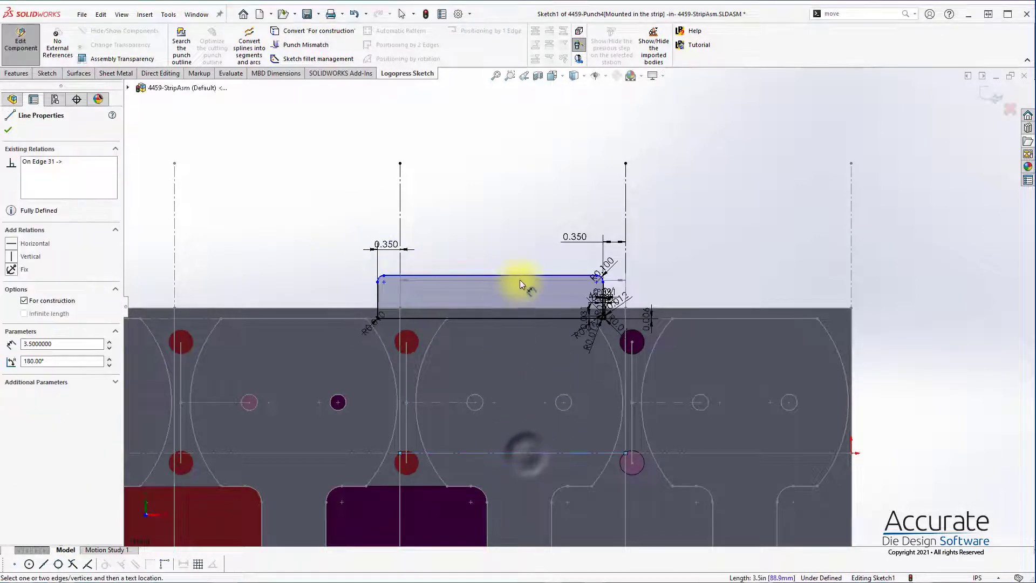
{"action": "left_click", "coordinate": [522, 275]}
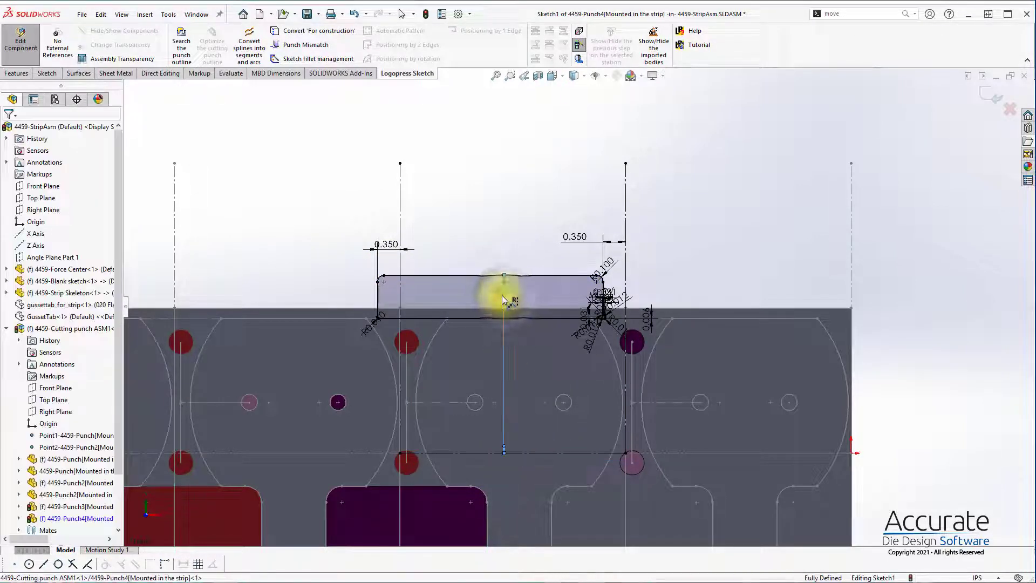
{"action": "left_click", "coordinate": [503, 297]}
{"action": "key", "text": "Return"}
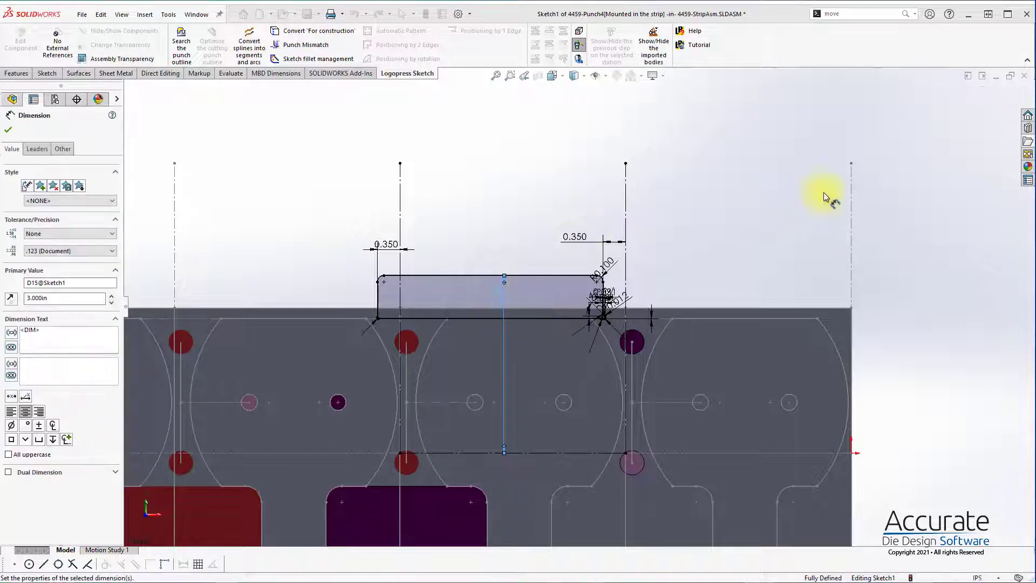
{"action": "left_click", "coordinate": [995, 86]}
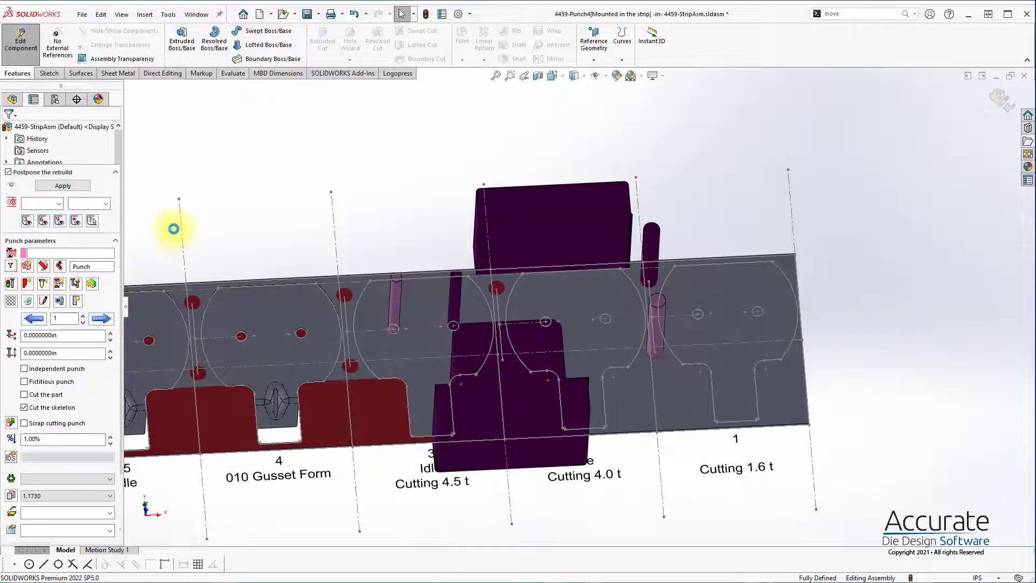
Step: Start another custom-outline punch and sketch a rectangle about 1.04 by 0.85 in across the web between stations 4 and 5
{"action": "left_click", "coordinate": [27, 283]}
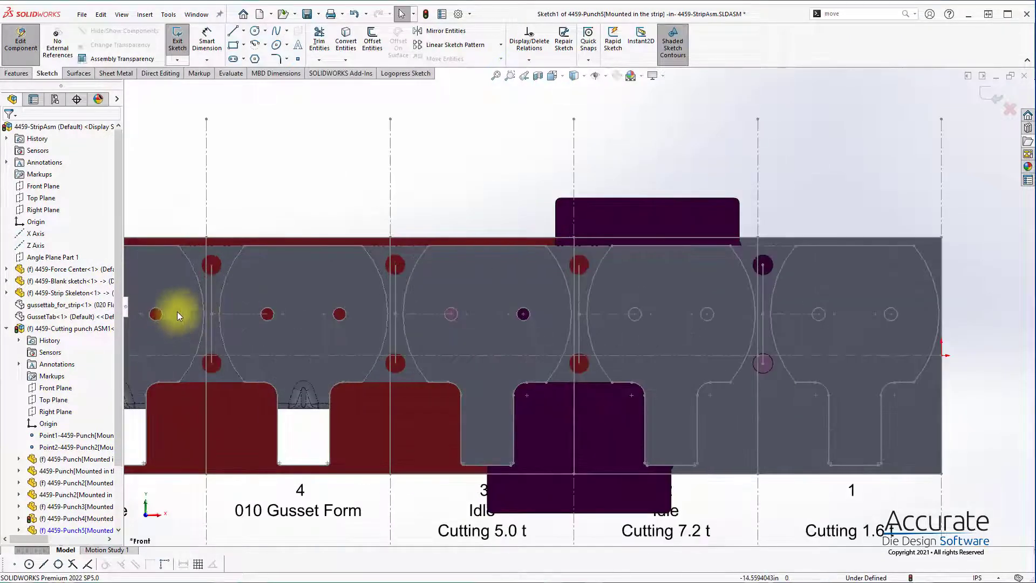
{"action": "key", "text": "s"}
{"action": "left_click", "coordinate": [217, 341]}
{"action": "left_click_drag", "start_coordinate": [183, 293], "coordinate": [238, 337]}
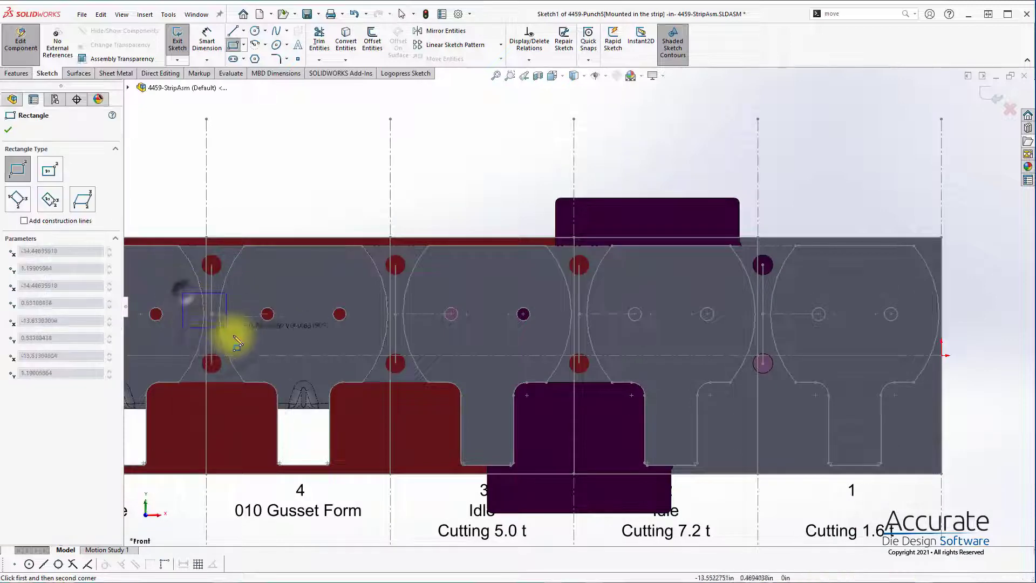
Step: Fit the rectangle to the blank edges with the punch outline search, and convert the horizontal centre line beside the web for construction
{"action": "left_click", "coordinate": [406, 73]}
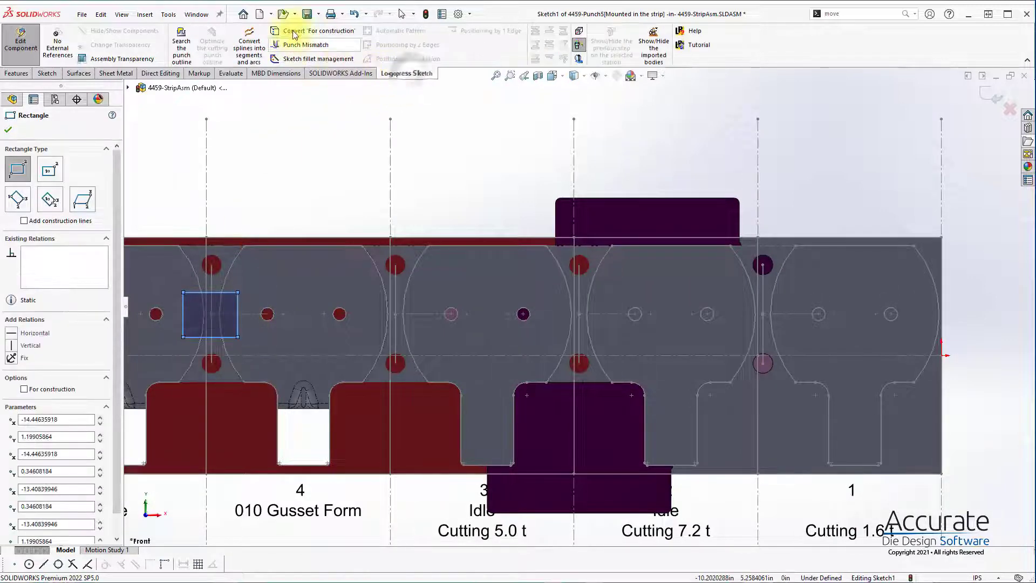
{"action": "left_click", "coordinate": [181, 46]}
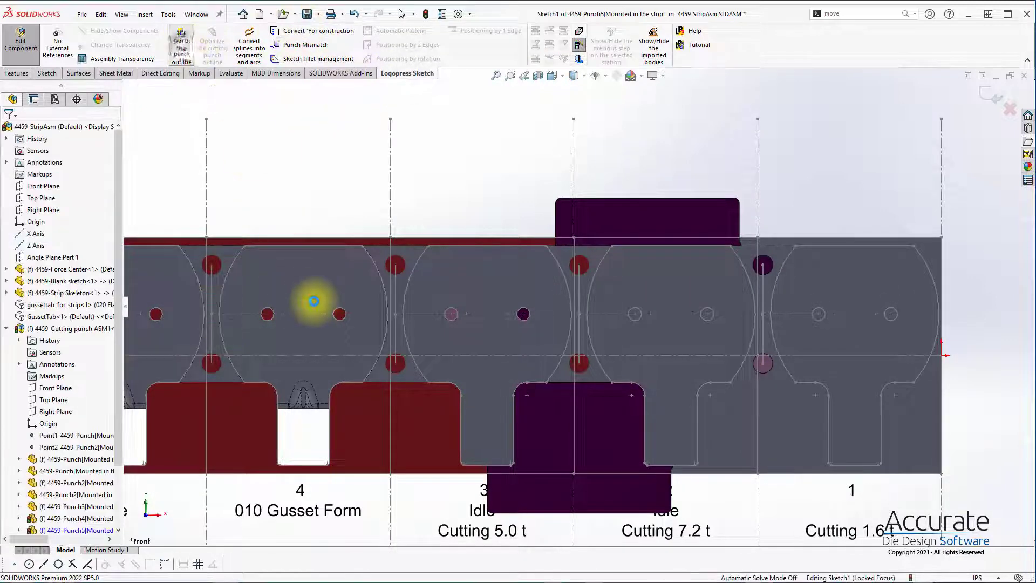
{"action": "left_click", "coordinate": [249, 316]}
{"action": "left_click", "coordinate": [318, 32]}
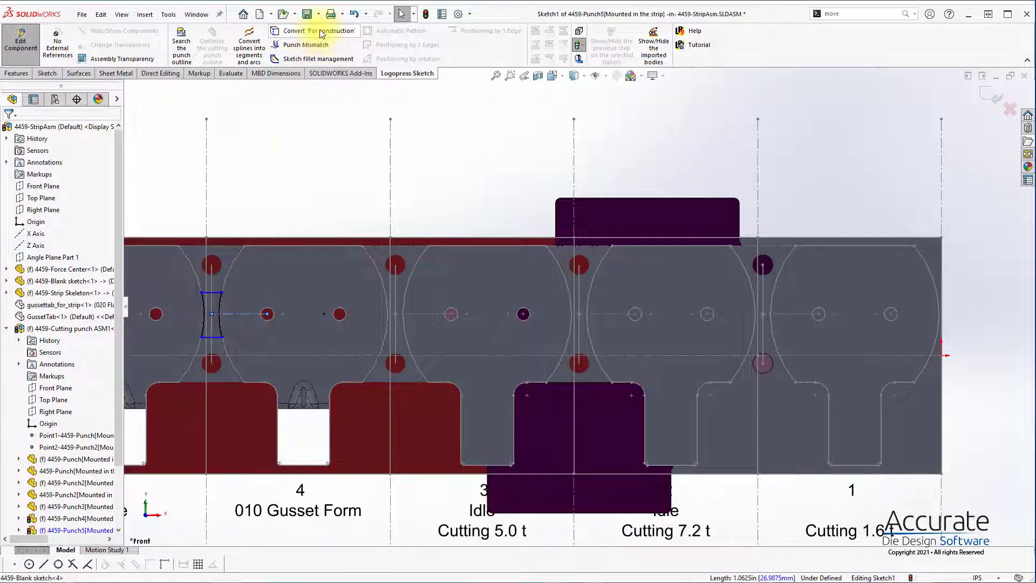
Step: Fillet the corners of the web punch outline with a 0.05 in radius
{"action": "key", "text": "s"}
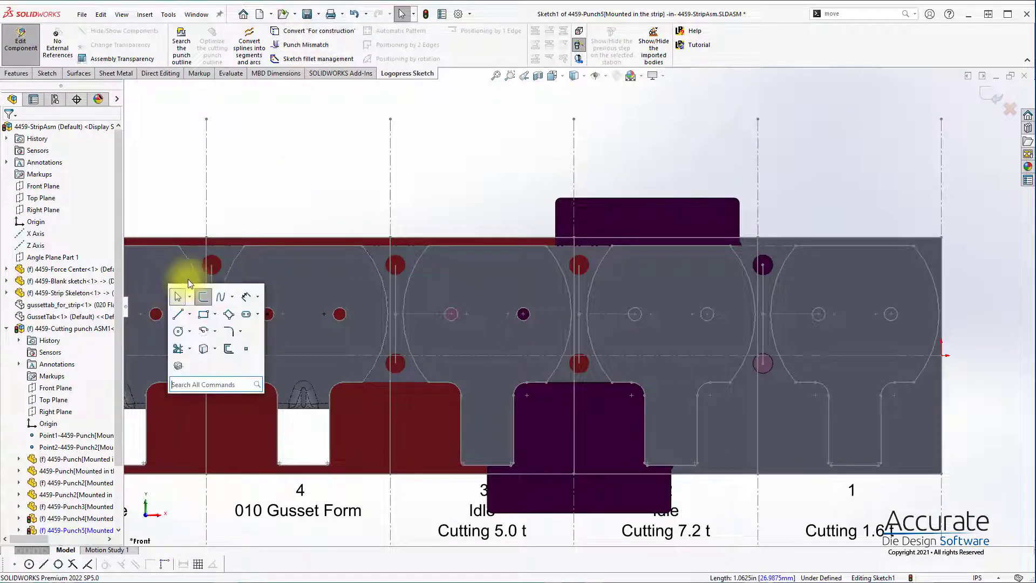
{"action": "left_click", "coordinate": [229, 331]}
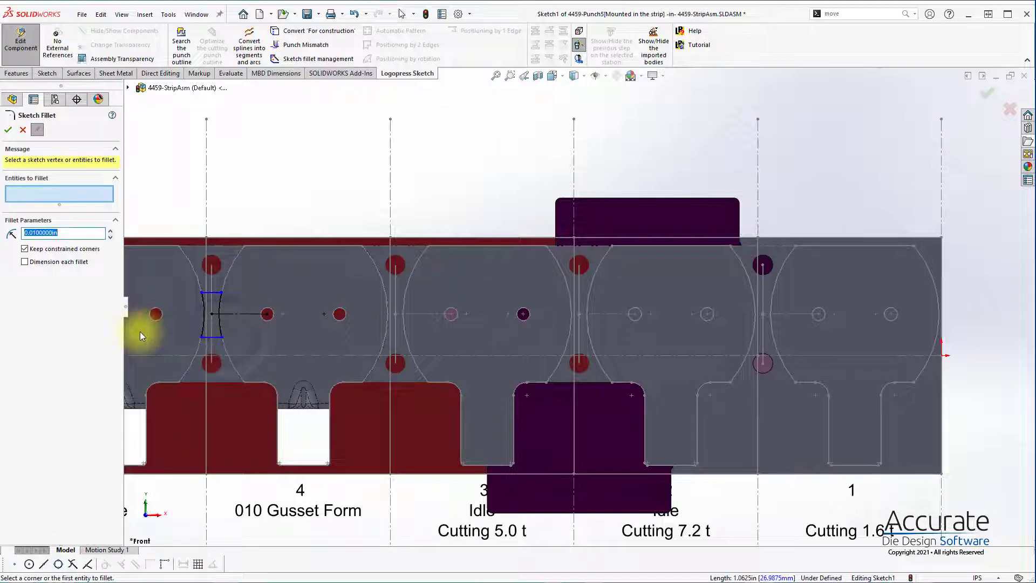
{"action": "type", "text": ".05"}
{"action": "key", "text": "Return"}
{"action": "left_click_drag", "start_coordinate": [163, 275], "coordinate": [245, 348]}
{"action": "left_click", "coordinate": [12, 129]}
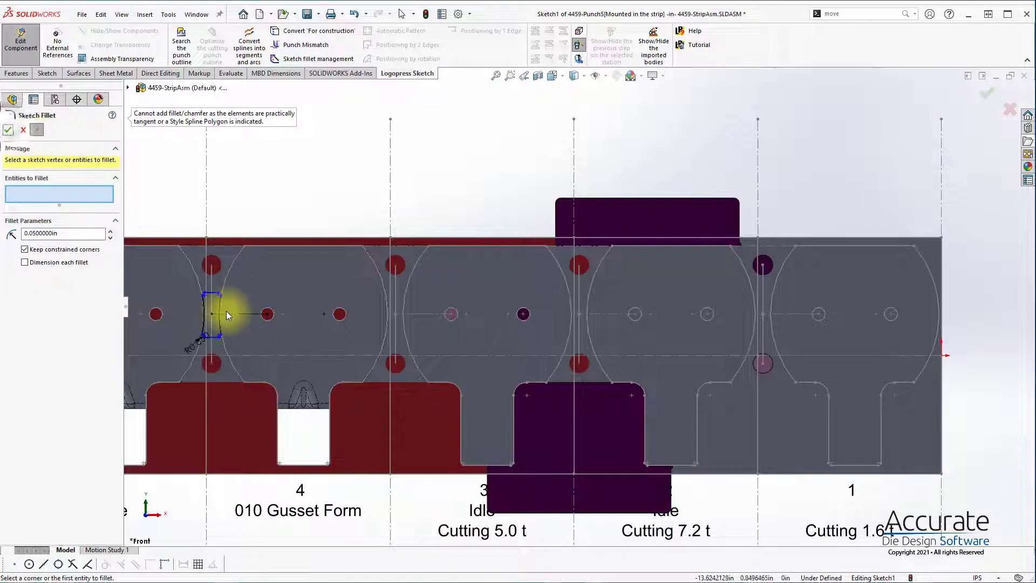
{"action": "scroll", "coordinate": [226, 311], "scroll_direction": "down", "scroll_amount": 5}
{"action": "key", "text": "Escape"}
Step: Make the outline's upper and lower edges symmetric about the horizontal construction line
{"action": "left_click", "coordinate": [325, 263]}
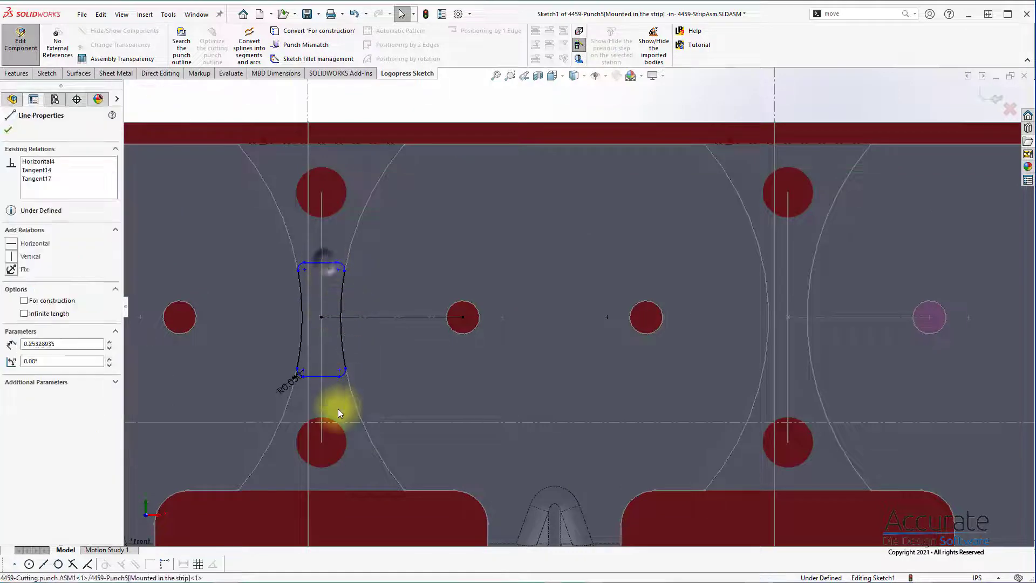
{"action": "left_click", "coordinate": [328, 376], "text": "ctrl"}
{"action": "left_click", "coordinate": [382, 316], "text": "ctrl"}
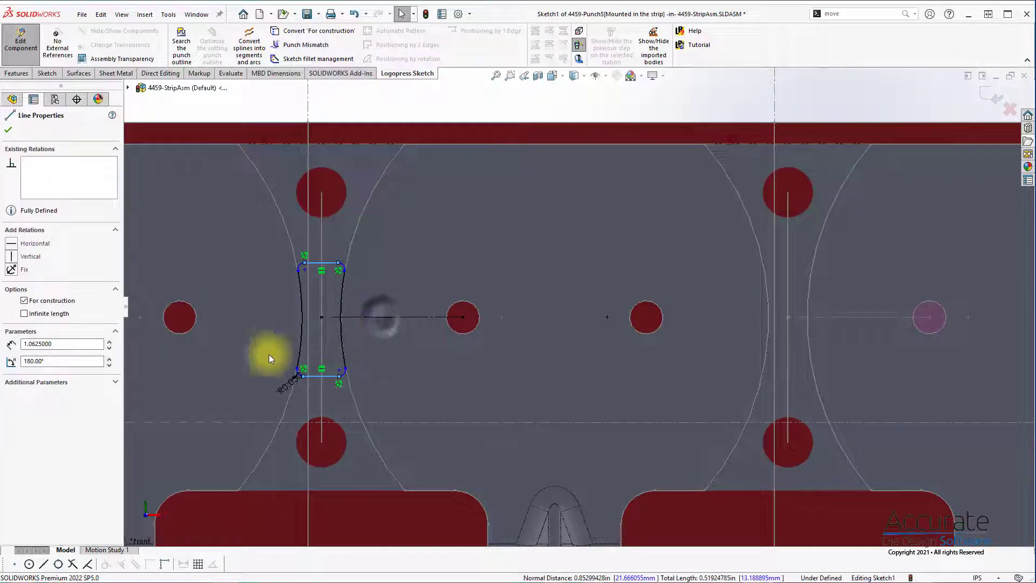
{"action": "right_click_drag", "start_coordinate": [405, 318], "coordinate": [411, 266]}
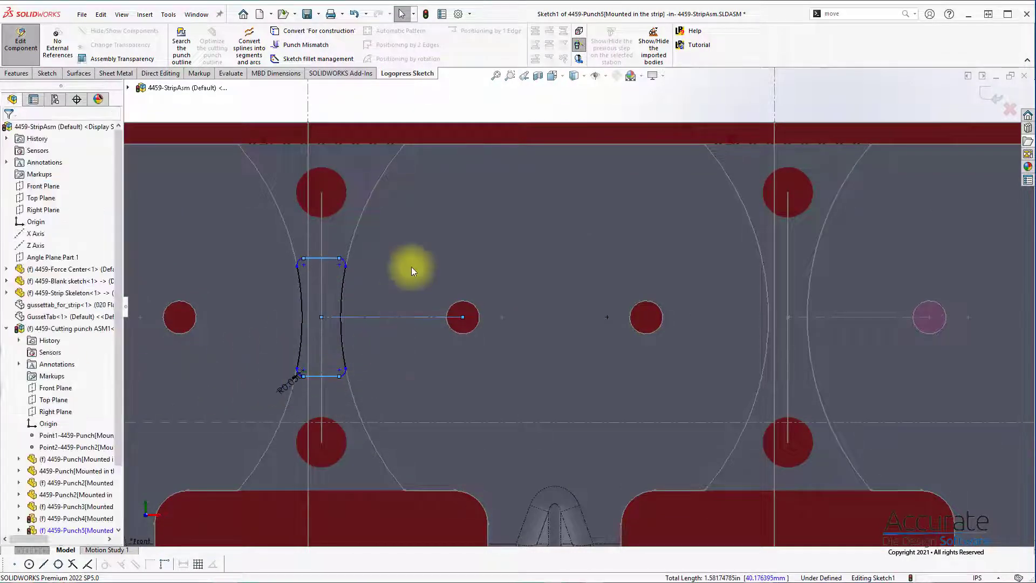
Step: Dimension the web punch outline's height between its upper and lower edges as 3 in and finish the sketch
{"action": "left_click", "coordinate": [328, 257]}
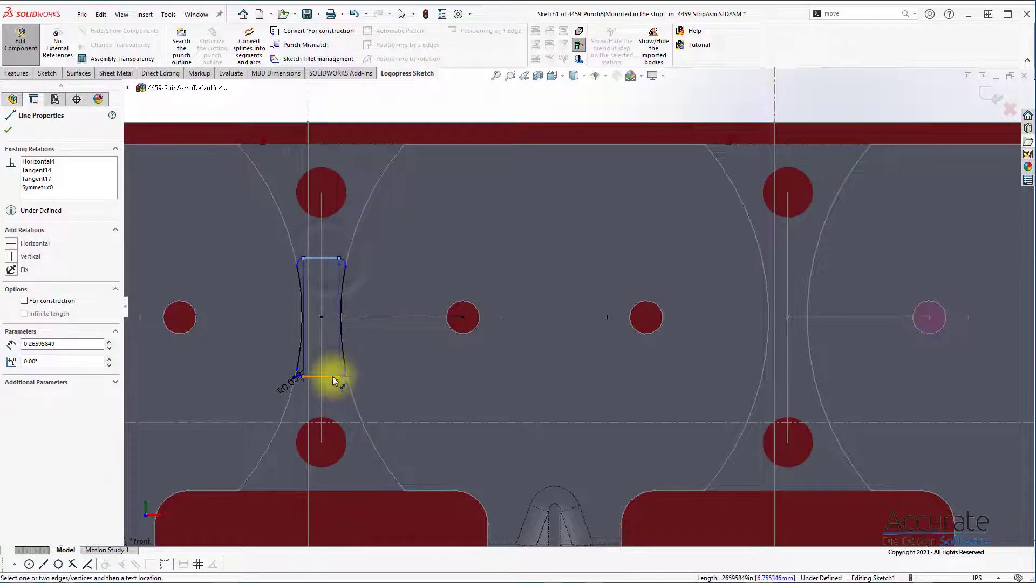
{"action": "left_click", "coordinate": [338, 377]}
{"action": "left_click", "coordinate": [250, 336]}
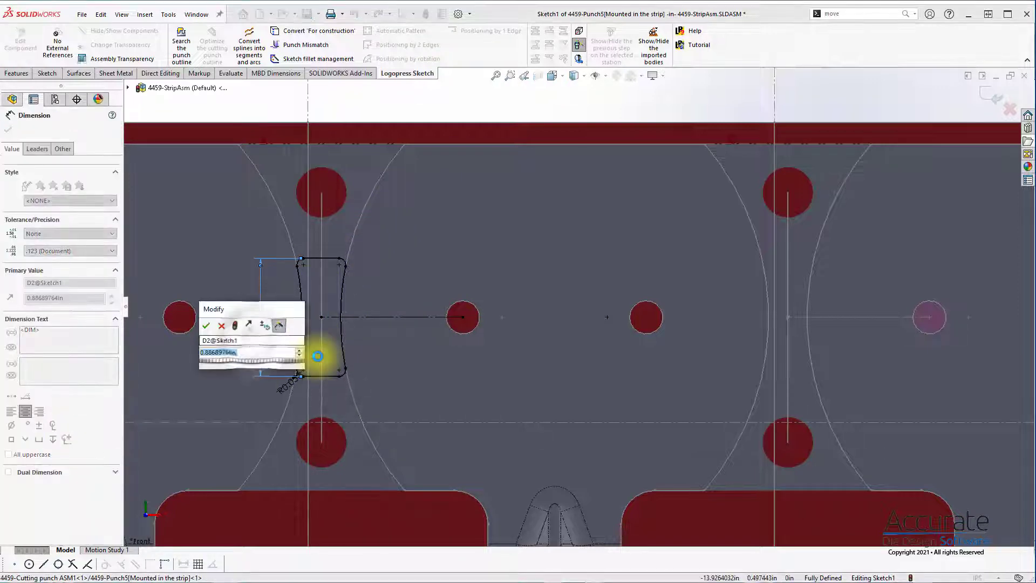
{"action": "type", "text": "3"}
{"action": "key", "text": "Return"}
{"action": "scroll", "coordinate": [536, 328], "scroll_direction": "up", "scroll_amount": 3}
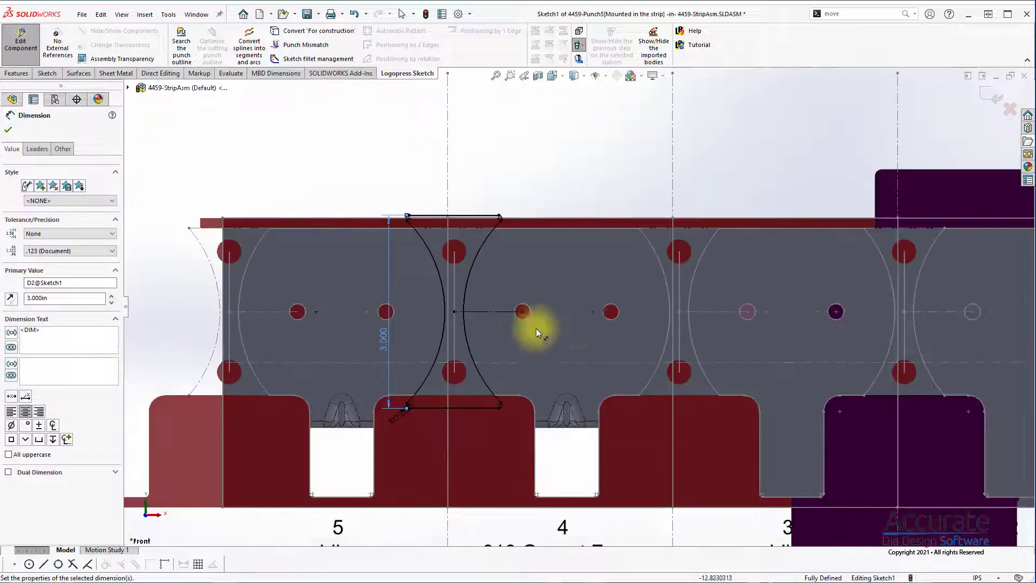
{"action": "left_click", "coordinate": [992, 97]}
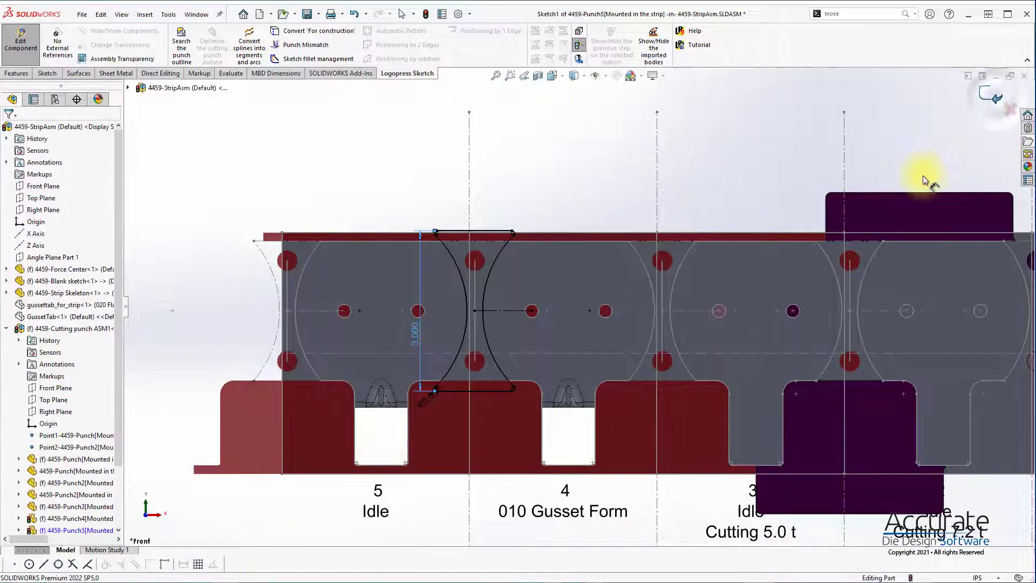
Step: Examine the cutting punches and their mismatches along the strip's lower and upper edges around stations 2 and 3
{"action": "middle_click_drag", "start_coordinate": [831, 292], "coordinate": [794, 416]}
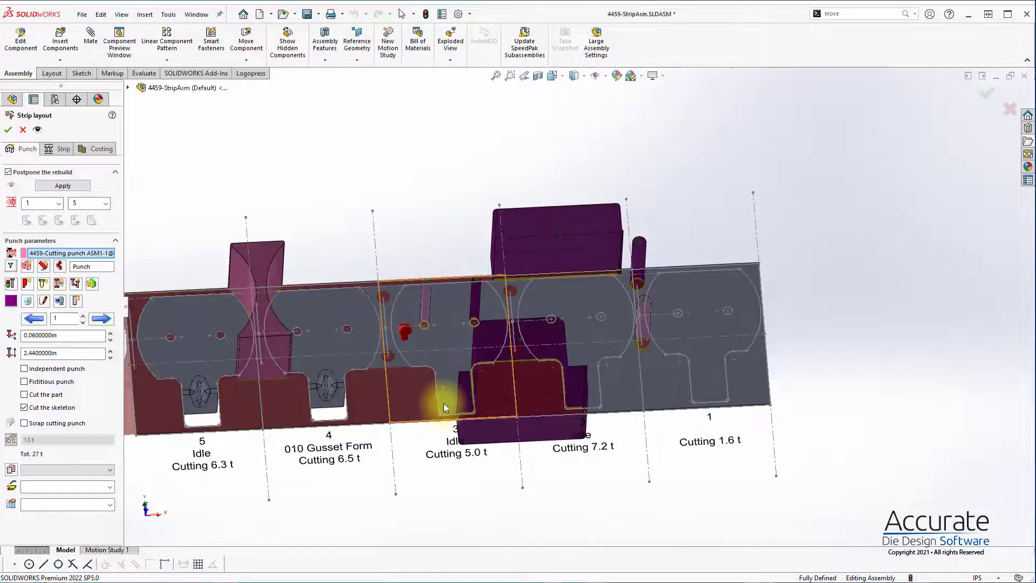
{"action": "scroll", "coordinate": [444, 403], "scroll_direction": "down", "scroll_amount": 10}
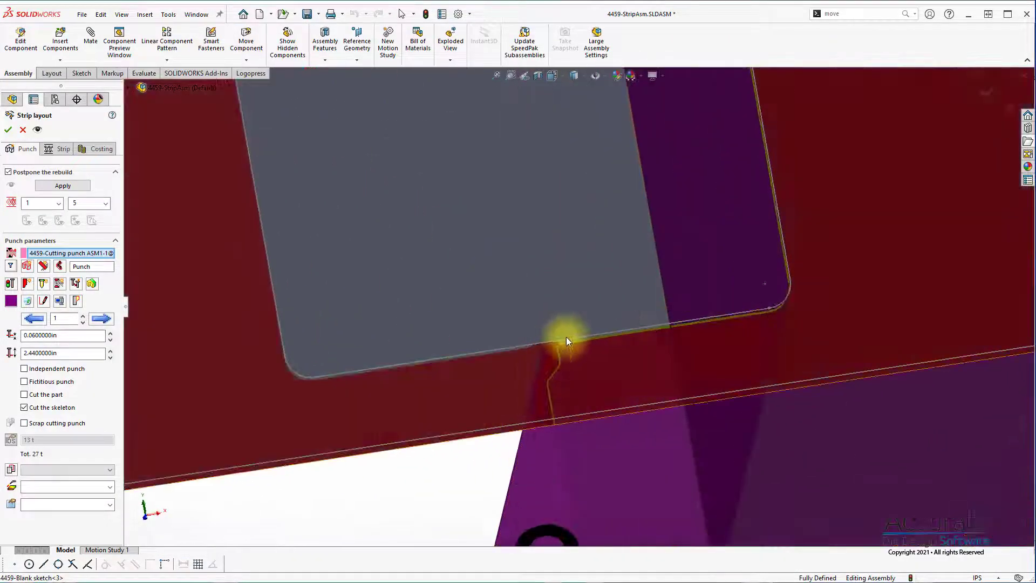
{"action": "scroll", "coordinate": [566, 337], "scroll_direction": "up", "scroll_amount": 10}
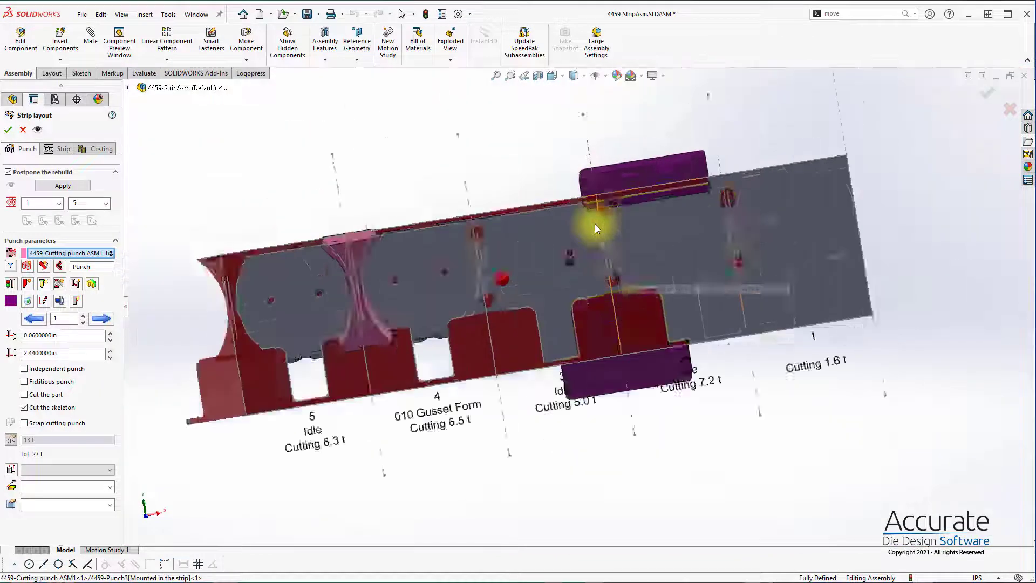
{"action": "scroll", "coordinate": [595, 224], "scroll_direction": "down", "scroll_amount": 10}
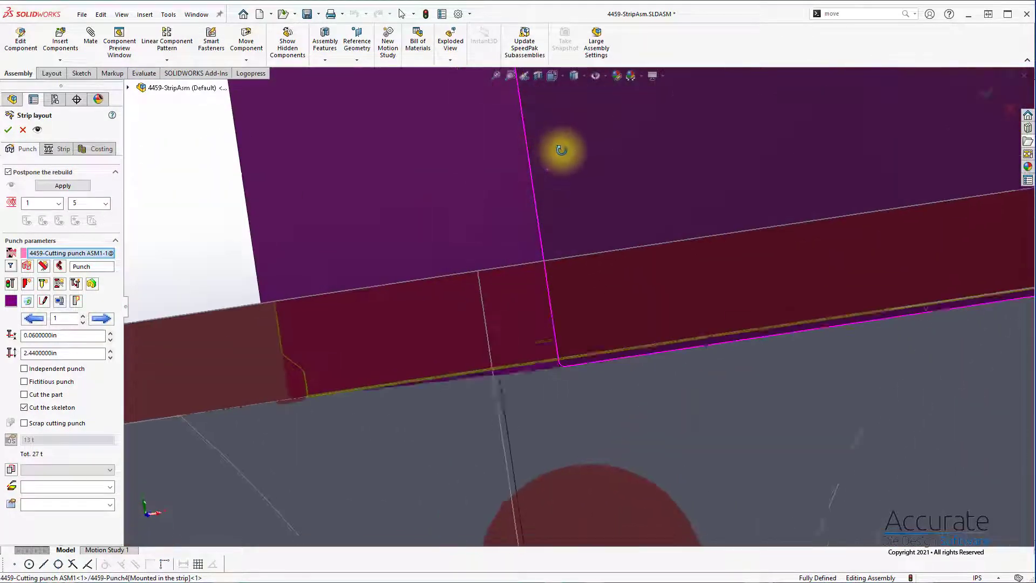
{"action": "middle_click_drag", "start_coordinate": [562, 150], "coordinate": [562, 151]}
{"action": "middle_click_drag", "start_coordinate": [375, 338], "coordinate": [360, 328]}
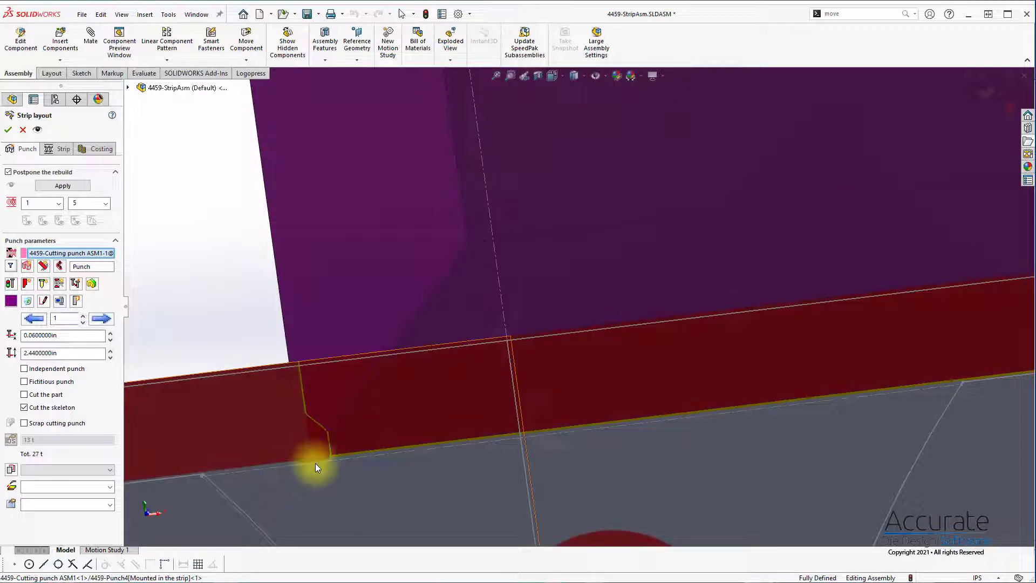
{"action": "scroll", "coordinate": [368, 433], "scroll_direction": "up", "scroll_amount": 10}
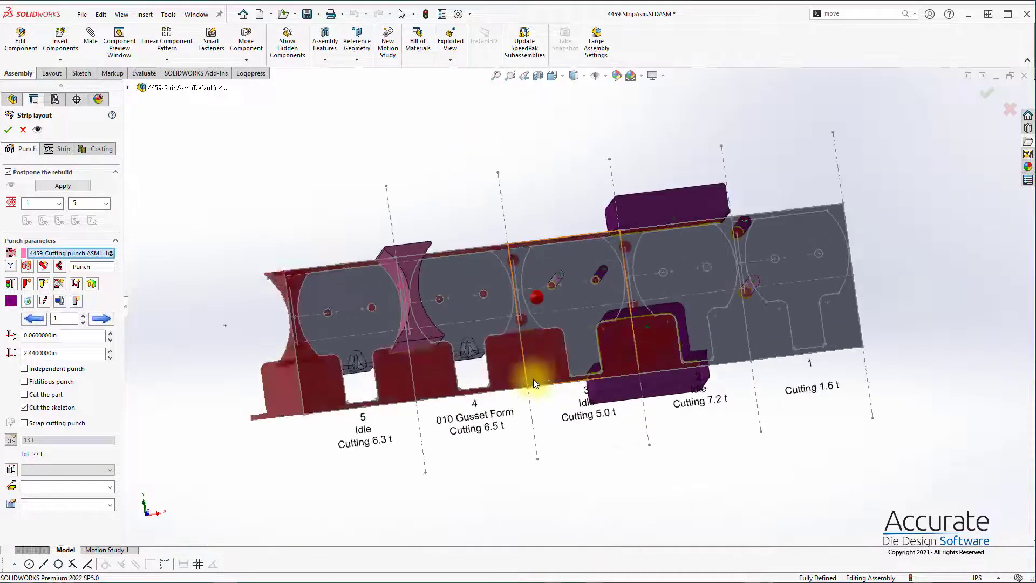
{"action": "scroll", "coordinate": [656, 293], "scroll_direction": "down", "scroll_amount": 5}
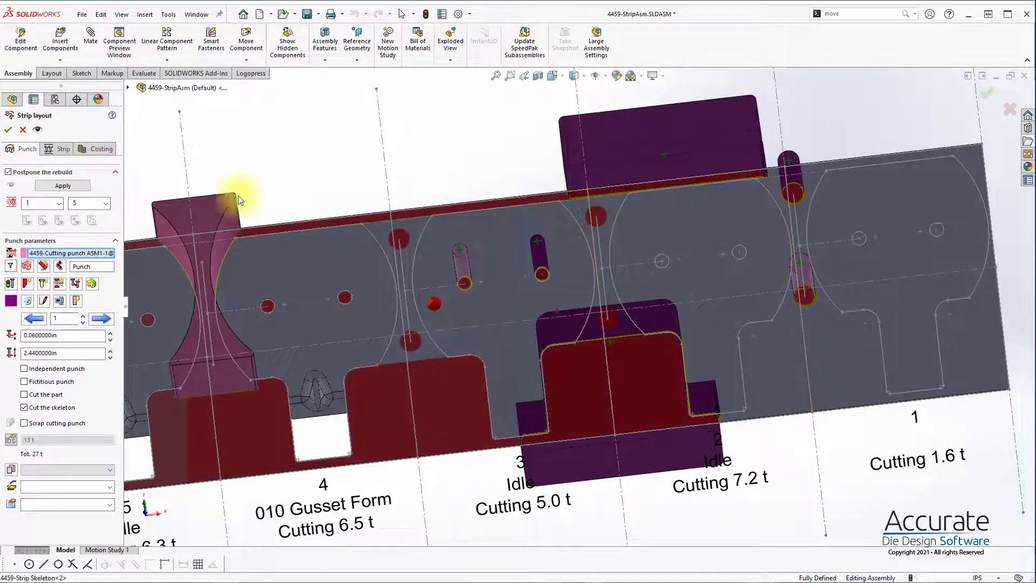
Step: Accept the strip layout and apply the postponed rebuild
{"action": "left_click", "coordinate": [7, 131]}
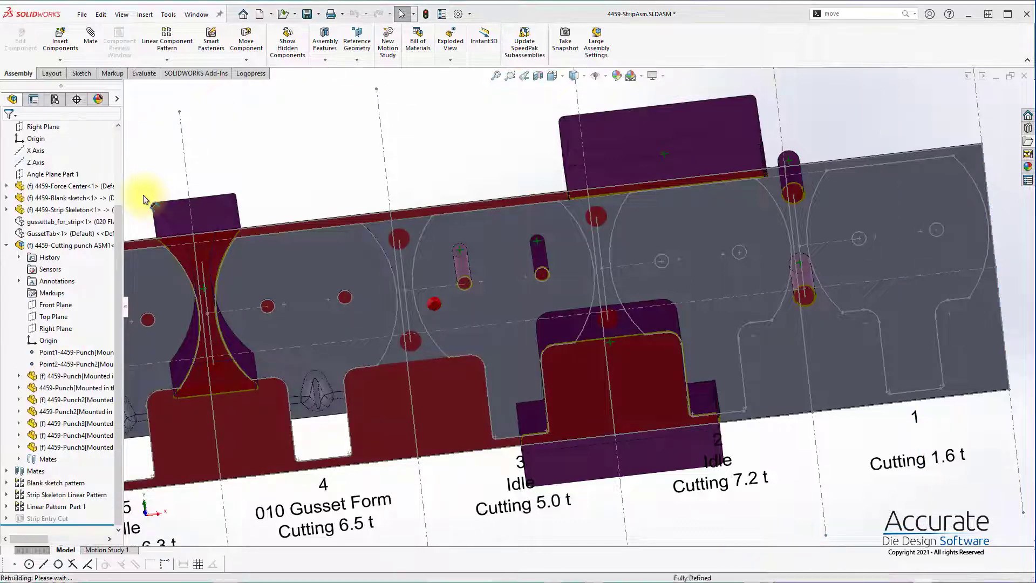
{"action": "left_click", "coordinate": [552, 320]}
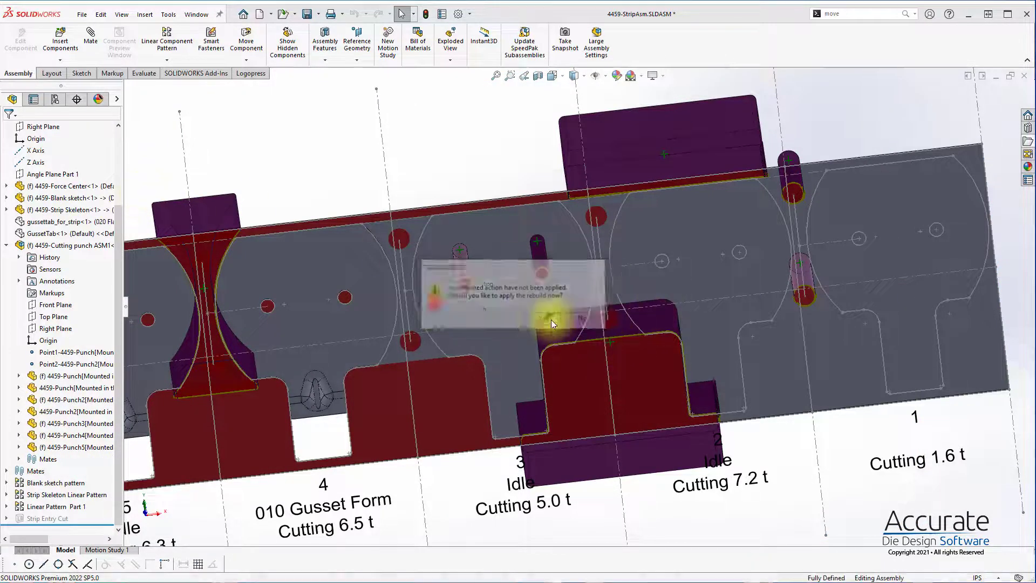
{"action": "left_click", "coordinate": [604, 388]}
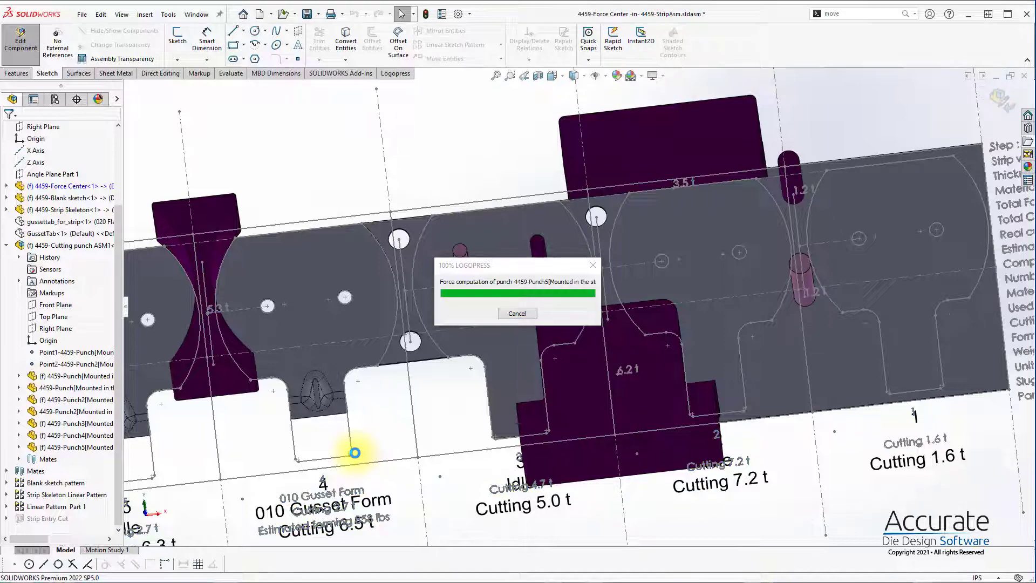
Step: Save the strip layout assembly together with its modified documents
{"action": "scroll", "coordinate": [372, 441], "scroll_direction": "up", "scroll_amount": 3}
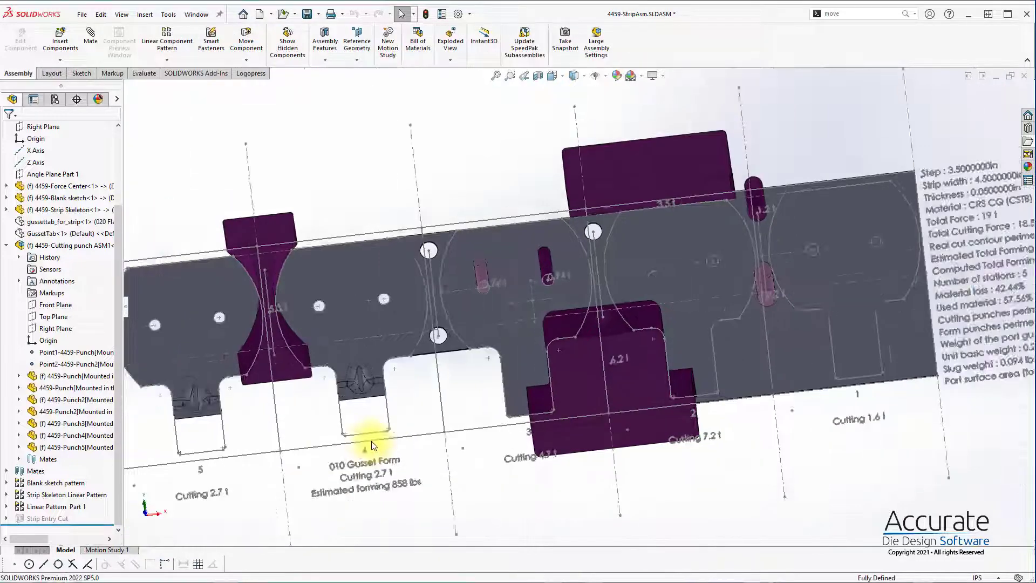
{"action": "middle_click_drag", "start_coordinate": [412, 338], "coordinate": [432, 271]}
{"action": "key", "text": "ctrl+s"}
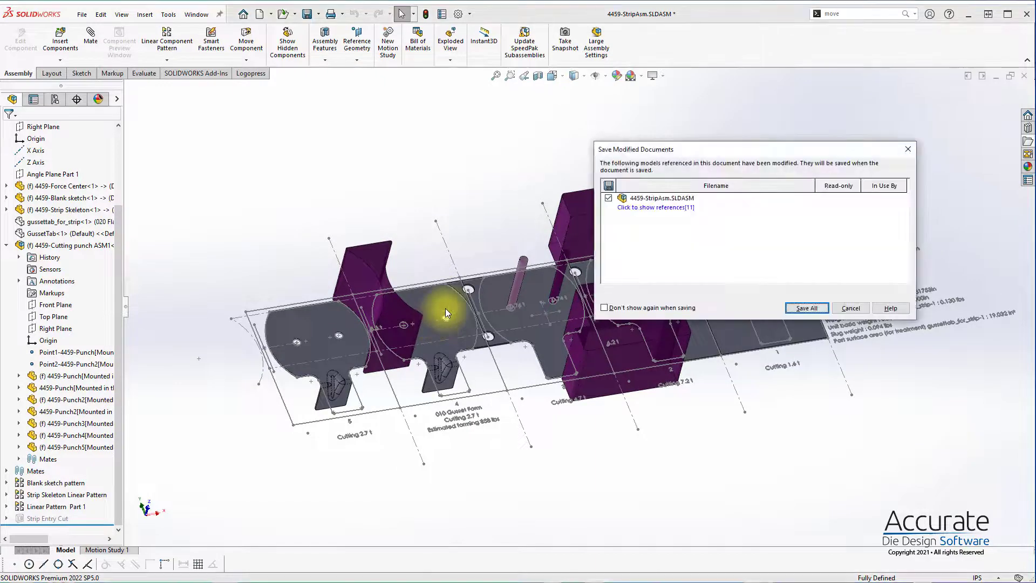
{"action": "key", "text": "Return"}
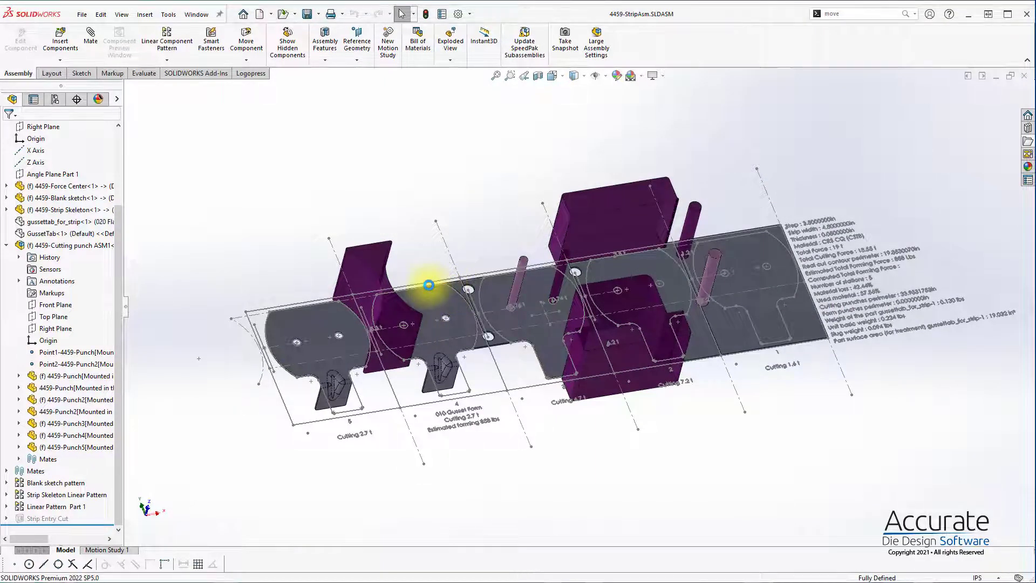
Step: Start a form punch from the tangent faces of the station 4 gusset form and open its 2D profile sketch
{"action": "scroll", "coordinate": [483, 313], "scroll_direction": "down", "scroll_amount": 4}
{"action": "mouse_move", "coordinate": [488, 306]}
{"action": "middle_mouse_down"}
{"action": "mouse_move", "coordinate": [464, 307]}
{"action": "mouse_move", "coordinate": [479, 309]}
{"action": "middle_mouse_up"}
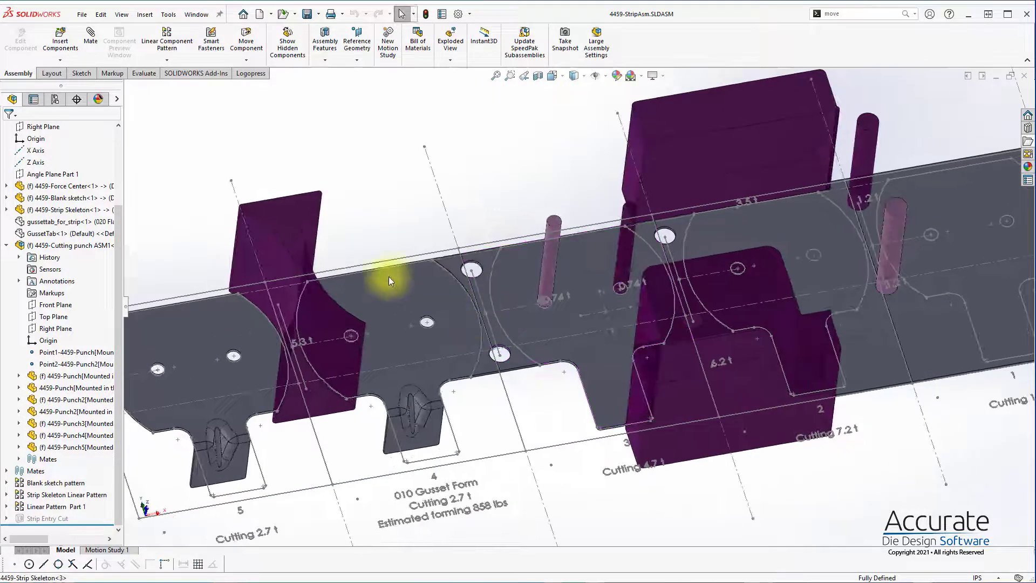
{"action": "left_click", "coordinate": [251, 73]}
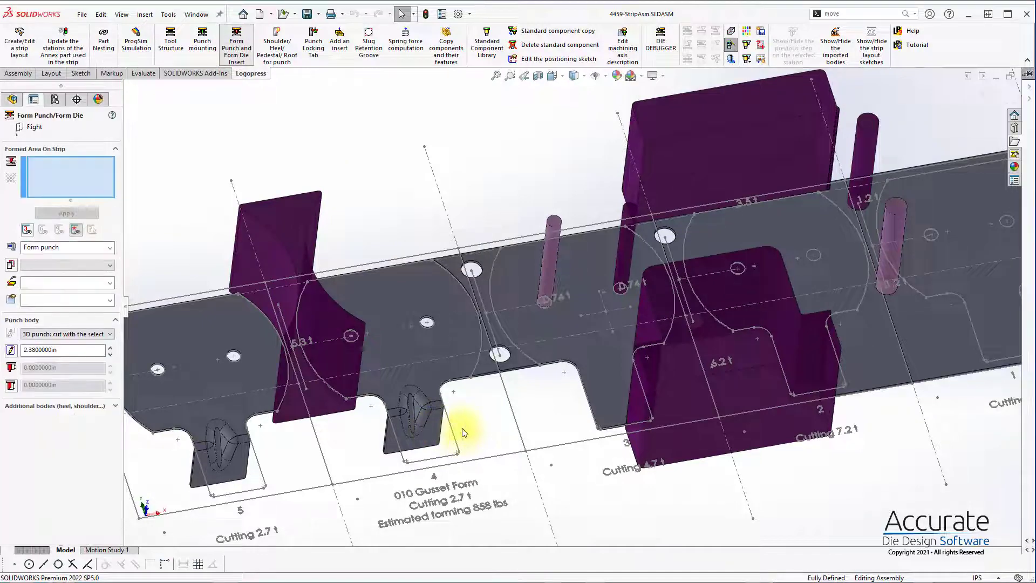
{"action": "middle_click_drag", "start_coordinate": [443, 451], "coordinate": [659, 357]}
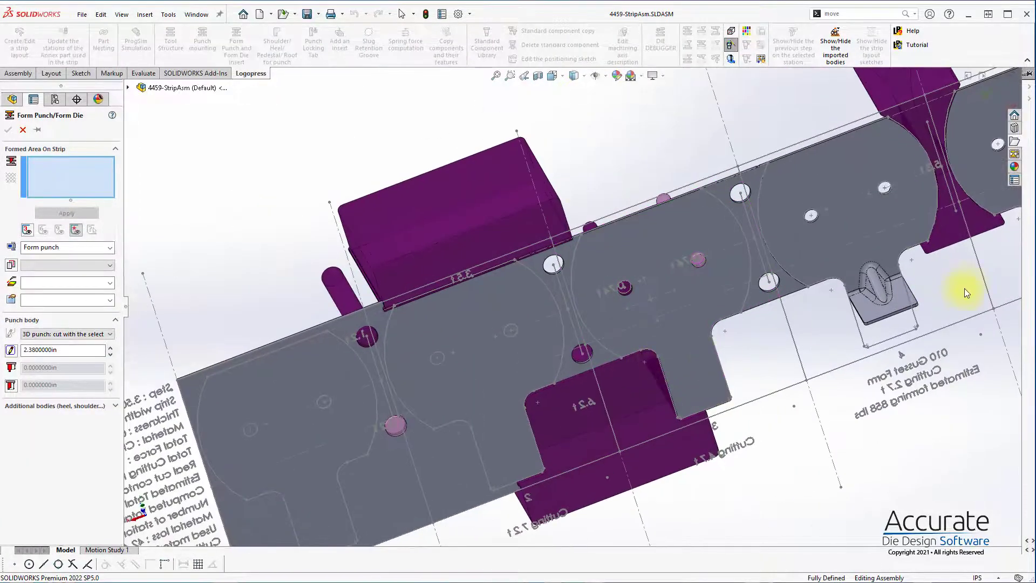
{"action": "scroll", "coordinate": [964, 291], "scroll_direction": "down", "scroll_amount": 4}
{"action": "left_click", "coordinate": [754, 290]}
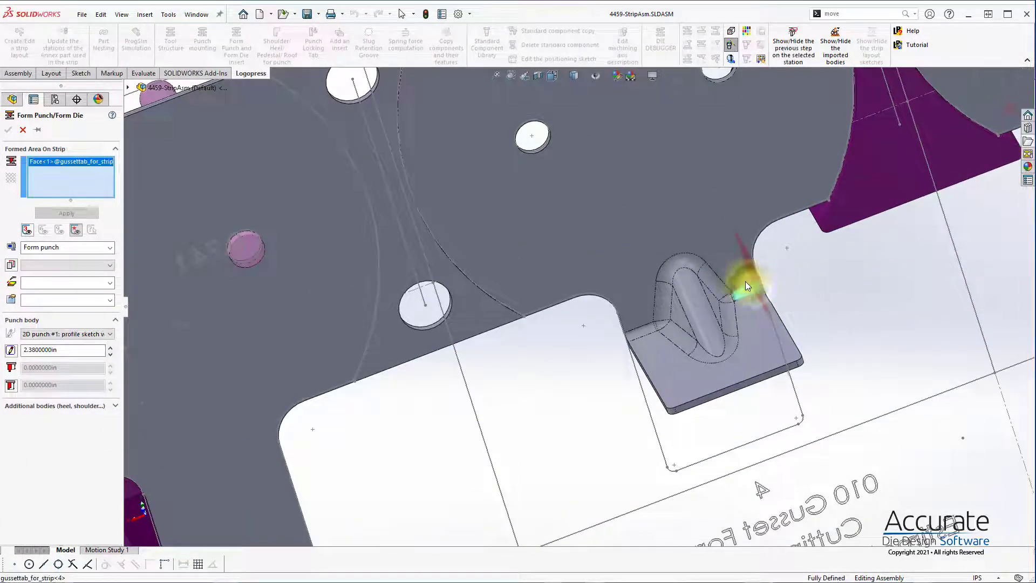
{"action": "right_click", "coordinate": [639, 313]}
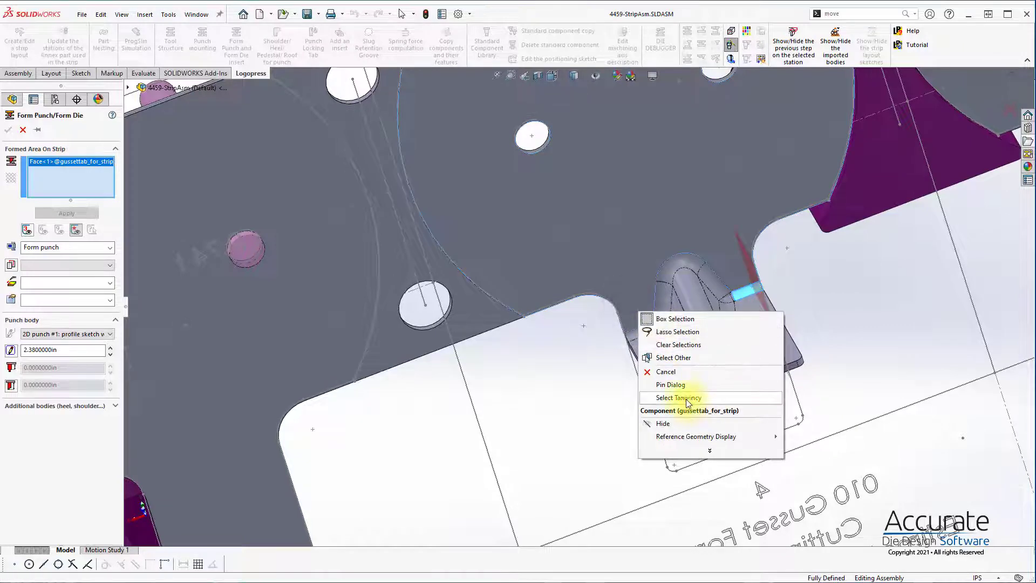
{"action": "left_click", "coordinate": [670, 397]}
{"action": "left_click", "coordinate": [8, 352]}
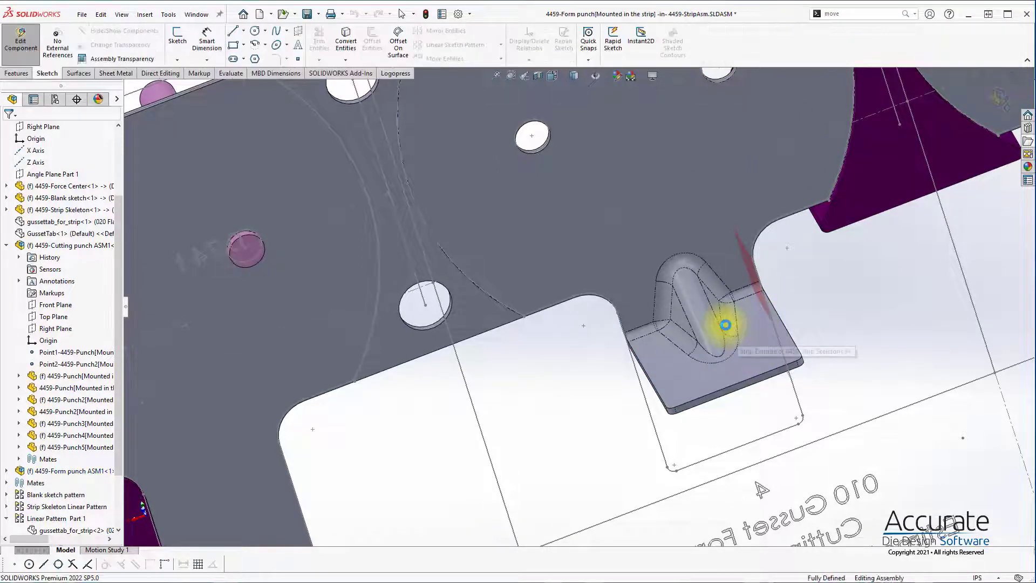
Step: Sketch a corner rectangle about 0.70 by 0.87 in over station 4's gusset form and delete its lower corner's coincident relation
{"action": "scroll", "coordinate": [658, 420], "scroll_direction": "up", "scroll_amount": 8}
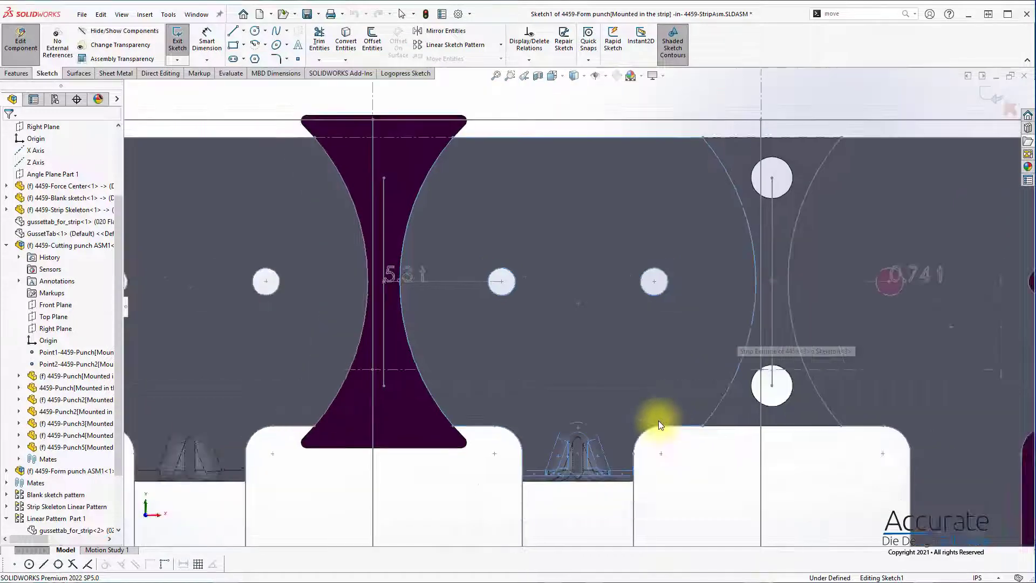
{"action": "middle_click_drag", "start_coordinate": [658, 420], "coordinate": [656, 423]}
{"action": "left_click", "coordinate": [445, 392]}
{"action": "right_click_drag", "start_coordinate": [446, 391], "coordinate": [456, 396]}
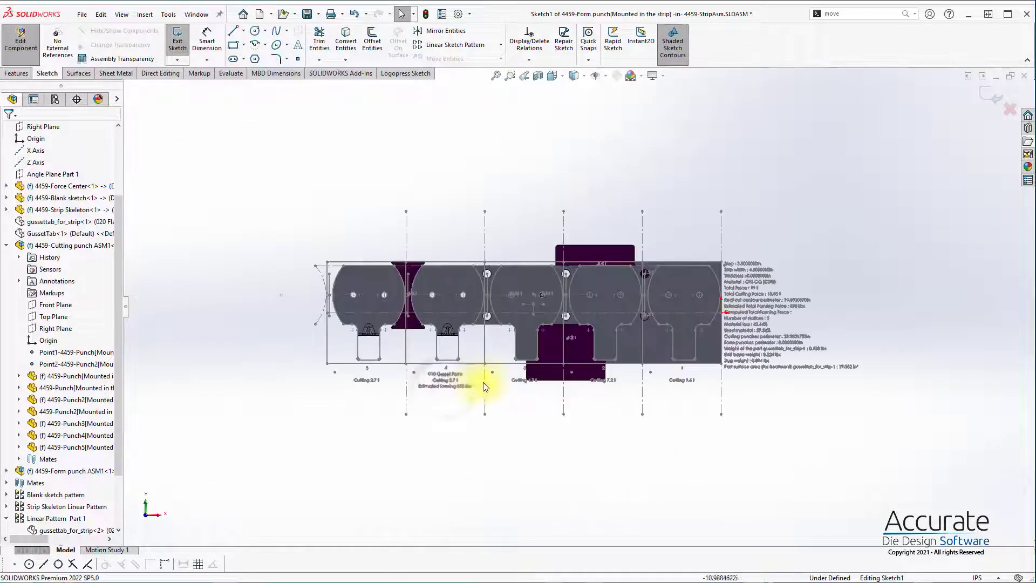
{"action": "right_click_drag", "start_coordinate": [536, 358], "coordinate": [564, 360]}
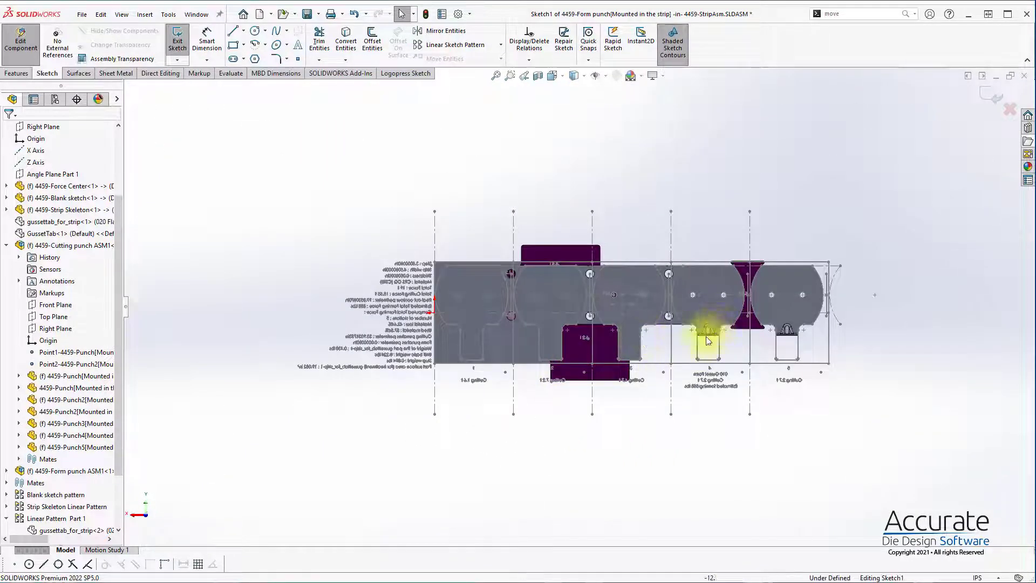
{"action": "scroll", "coordinate": [708, 340], "scroll_direction": "down", "scroll_amount": 10}
{"action": "key", "text": "s"}
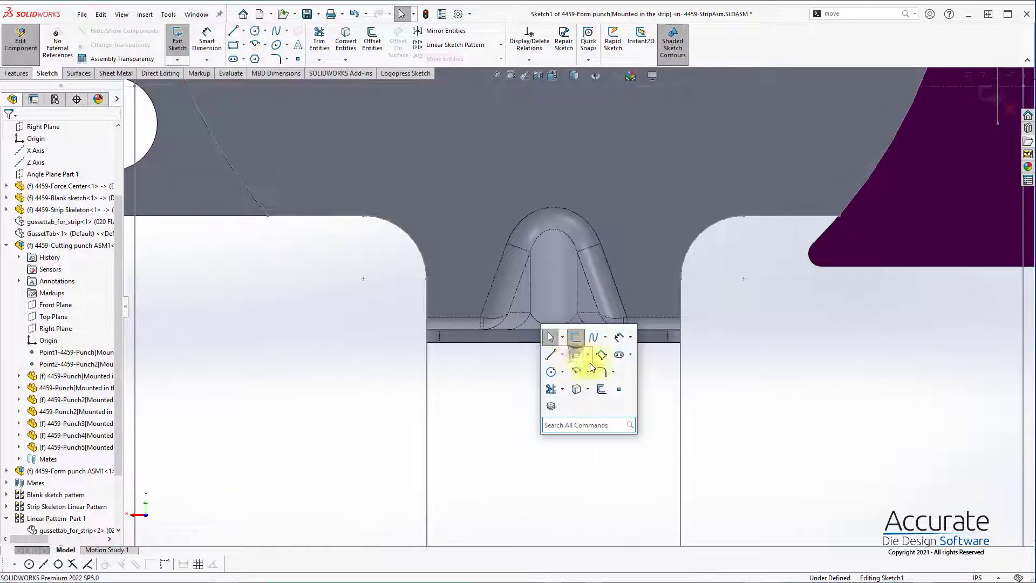
{"action": "left_click", "coordinate": [577, 356]}
{"action": "scroll", "coordinate": [540, 345], "scroll_direction": "up", "scroll_amount": 10}
{"action": "scroll", "coordinate": [577, 294], "scroll_direction": "down", "scroll_amount": 9}
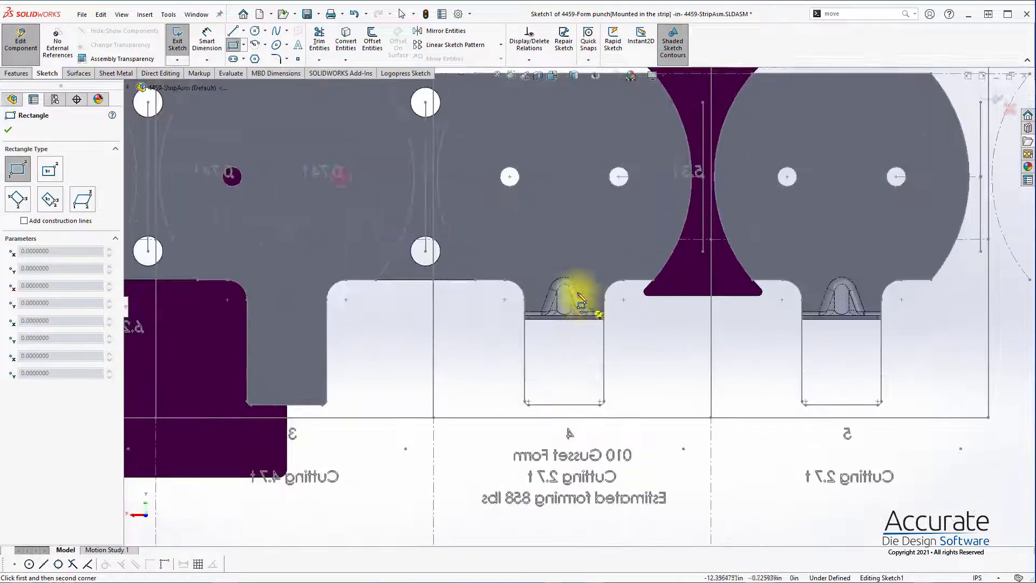
{"action": "left_click", "coordinate": [483, 400]}
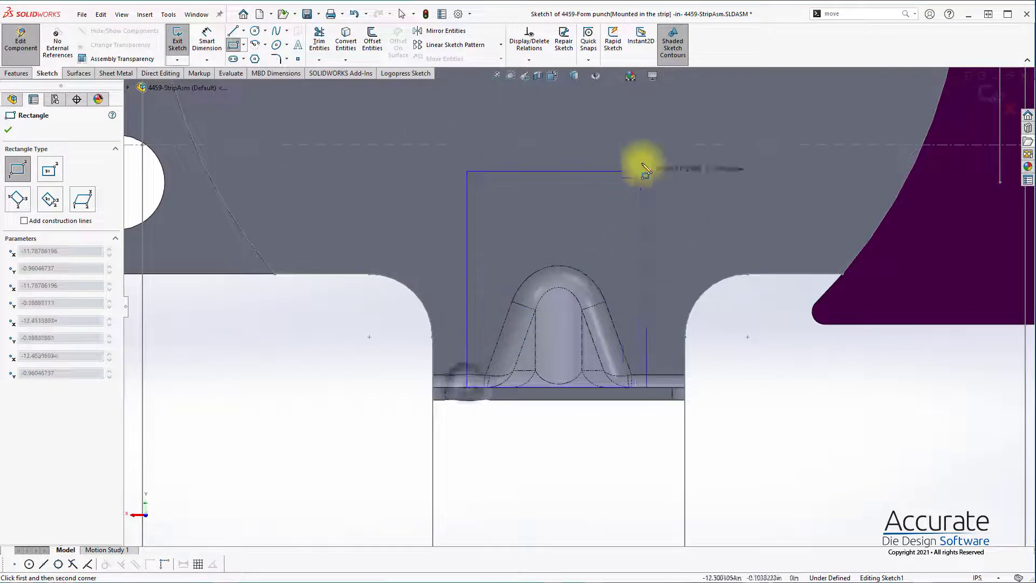
{"action": "left_click", "coordinate": [647, 169]}
{"action": "key", "text": "Escape"}
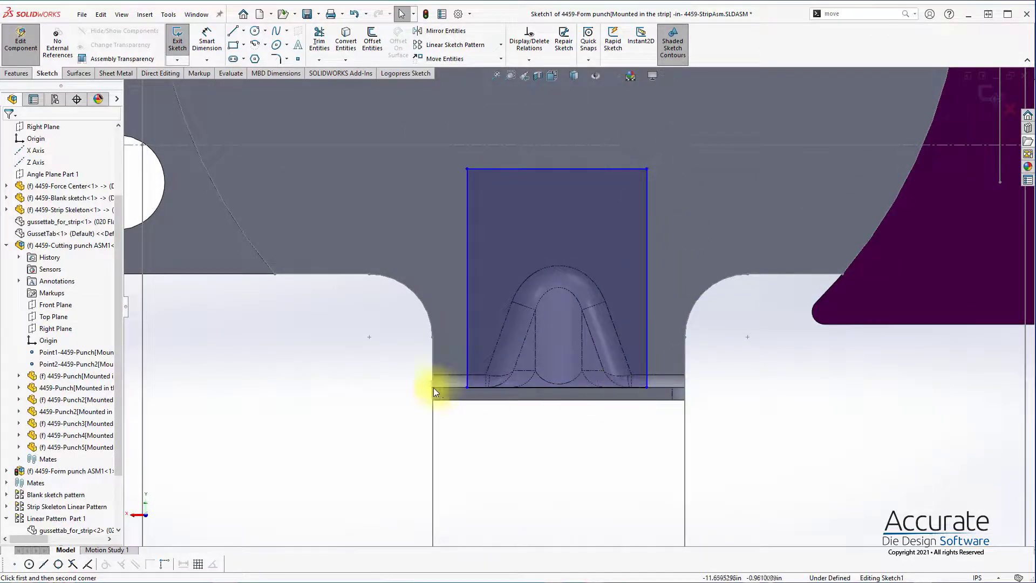
{"action": "left_click", "coordinate": [468, 387]}
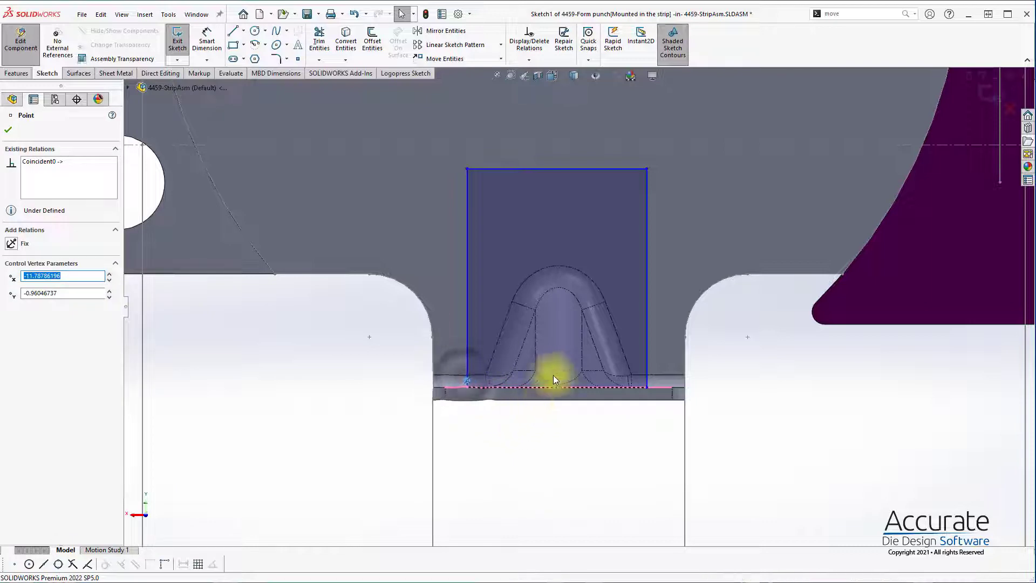
{"action": "scroll", "coordinate": [597, 431], "scroll_direction": "up", "scroll_amount": 5}
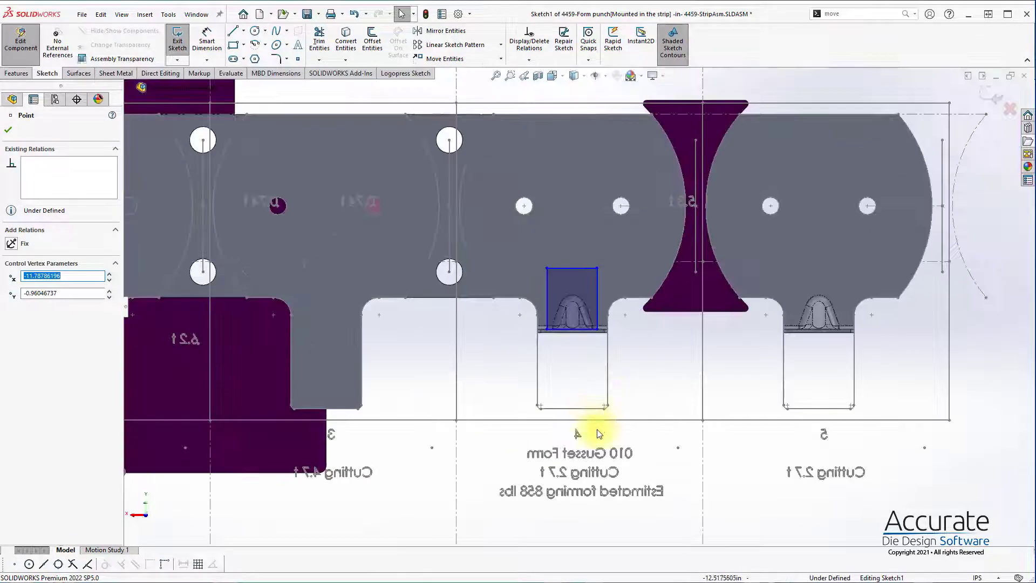
Step: Convert the strip skeleton's station 4 reference lines to construction lines and dimension the rectangle's lower edge from the horizontal one
{"action": "left_click", "coordinate": [454, 456]}
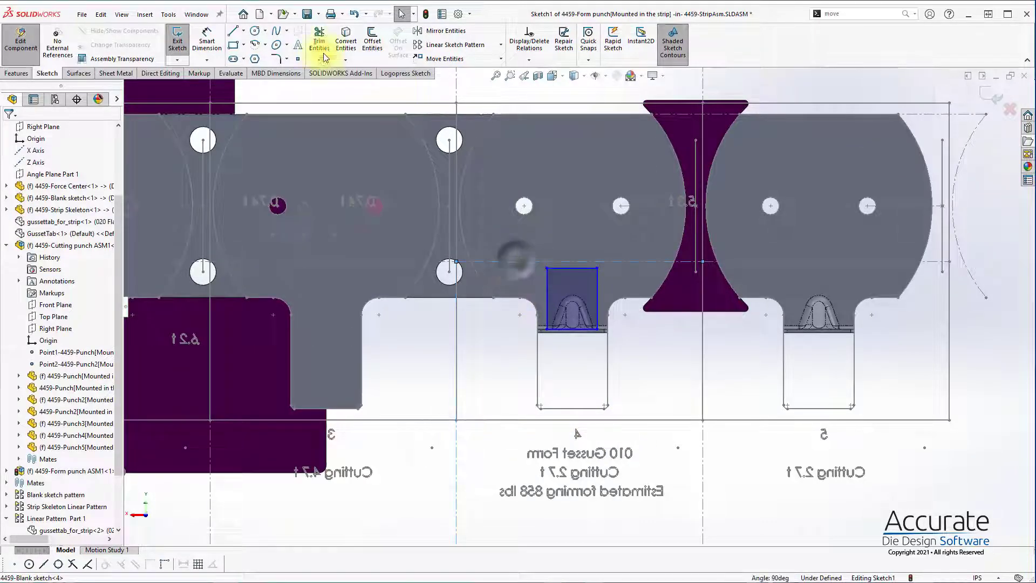
{"action": "left_click", "coordinate": [406, 74]}
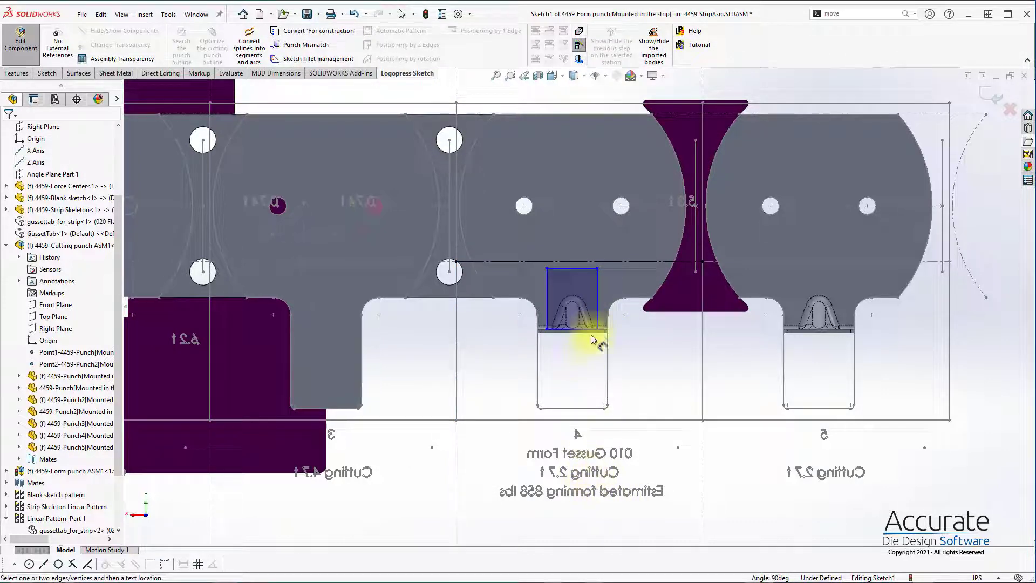
{"action": "left_click", "coordinate": [532, 261]}
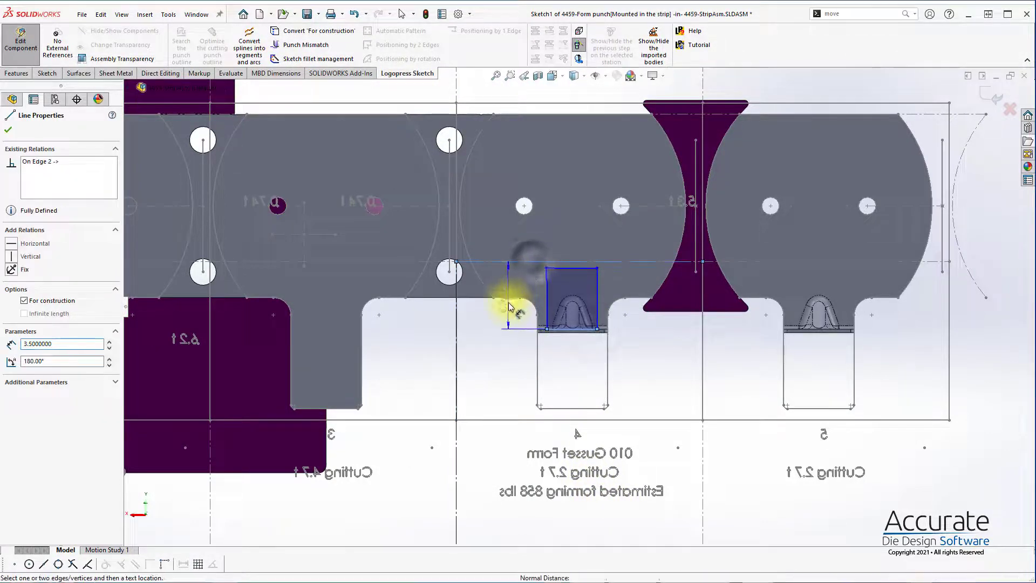
{"action": "left_click", "coordinate": [501, 324]}
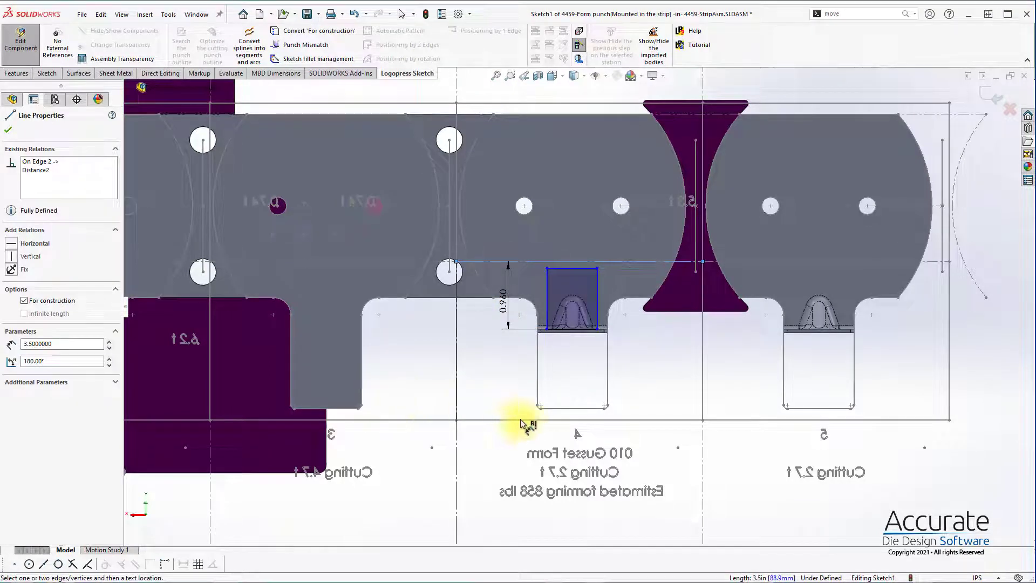
Step: Draw a vertical construction line from the midpoint of the station 4 tab outline's lower edge to the midpoint of the rectangle's lower edge
{"action": "key", "text": "s"}
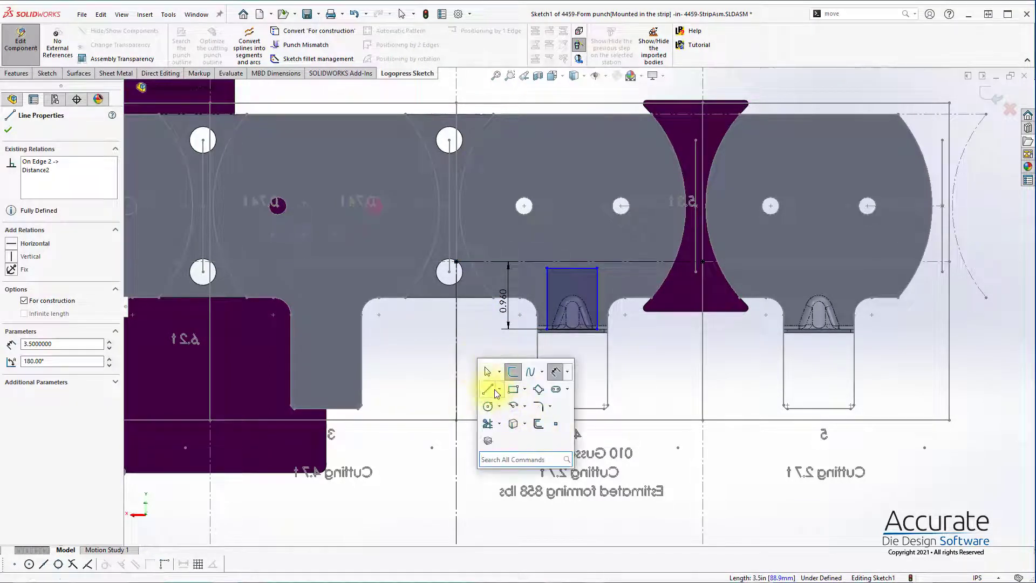
{"action": "left_click", "coordinate": [488, 389]}
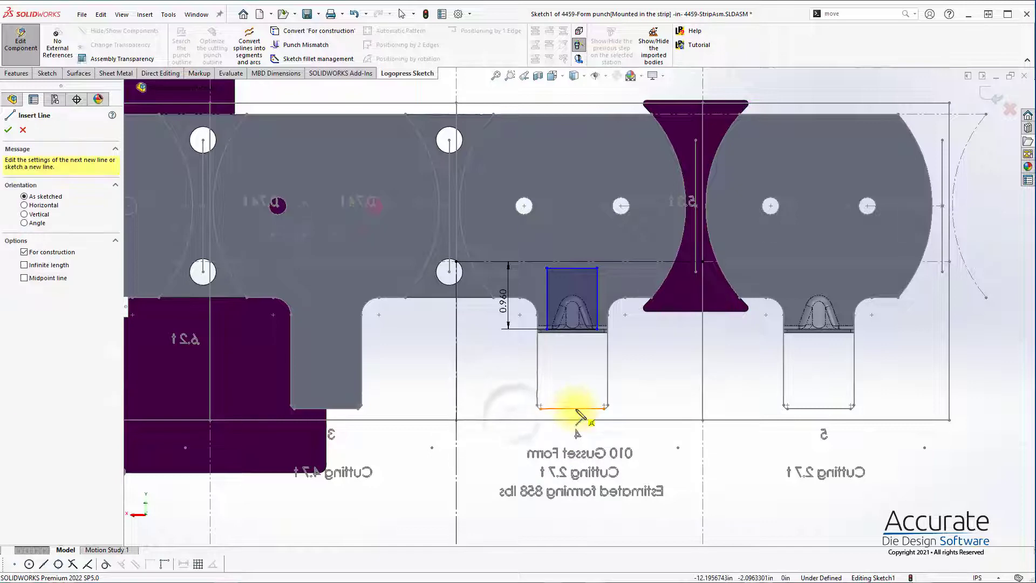
{"action": "left_click", "coordinate": [573, 408]}
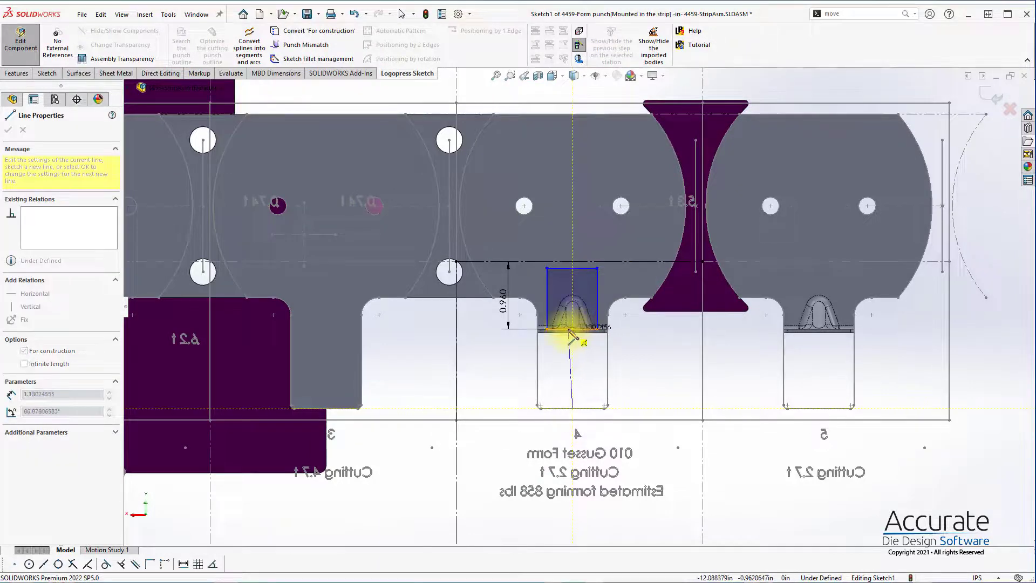
{"action": "left_click", "coordinate": [573, 330]}
{"action": "key", "text": "Escape"}
{"action": "left_click", "coordinate": [573, 375]}
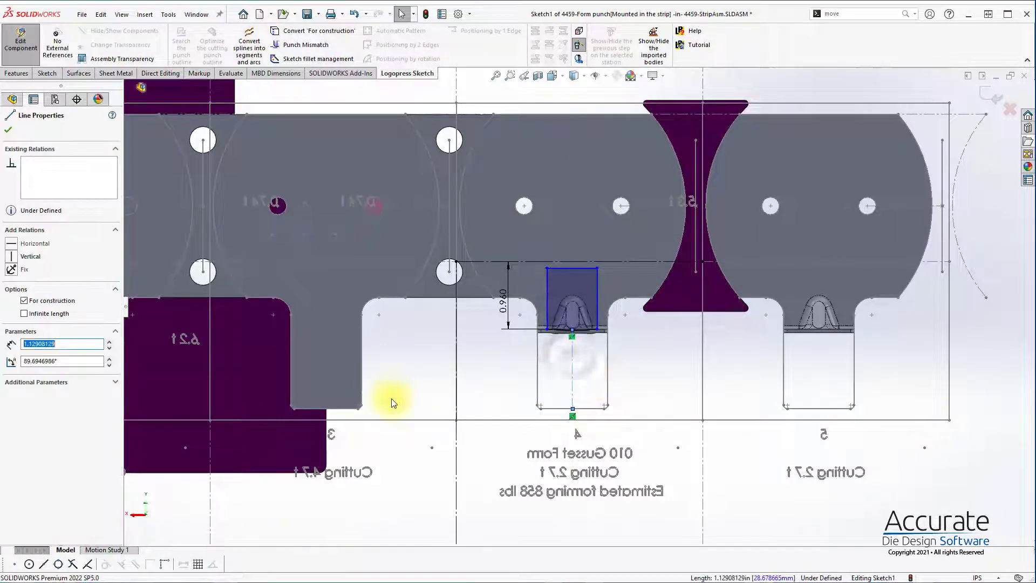
{"action": "double_click", "coordinate": [36, 344]}
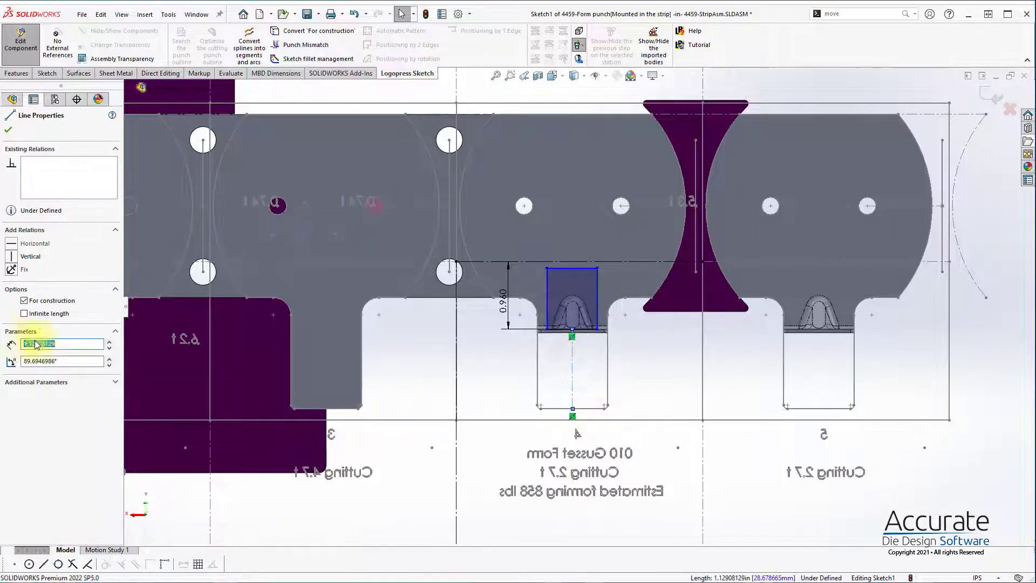
{"action": "left_click", "coordinate": [678, 433]}
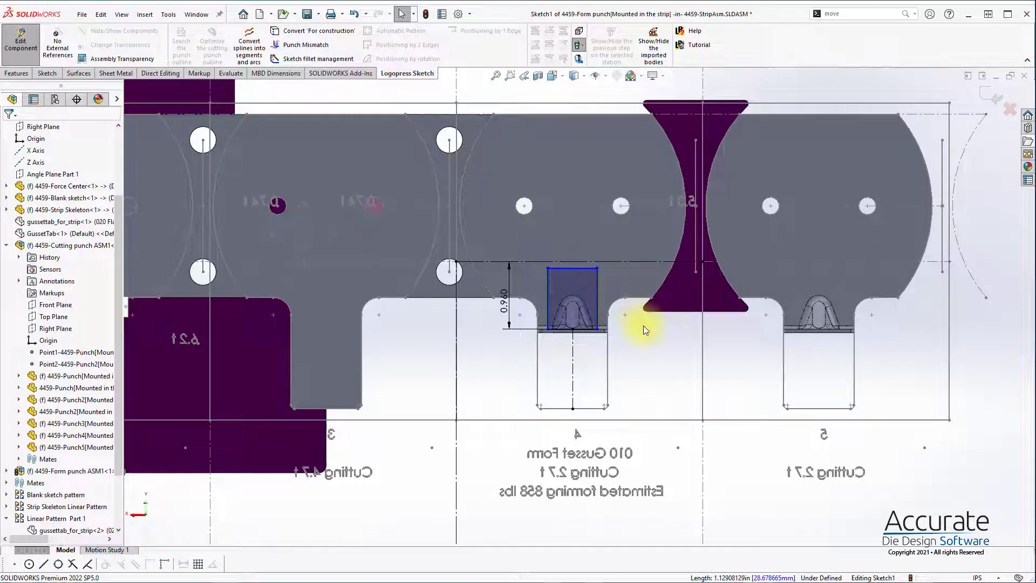
Step: Dimension the punch rectangle's width between its two vertical sides as 1.5 in
{"action": "right_click_drag", "start_coordinate": [643, 325], "coordinate": [641, 289]}
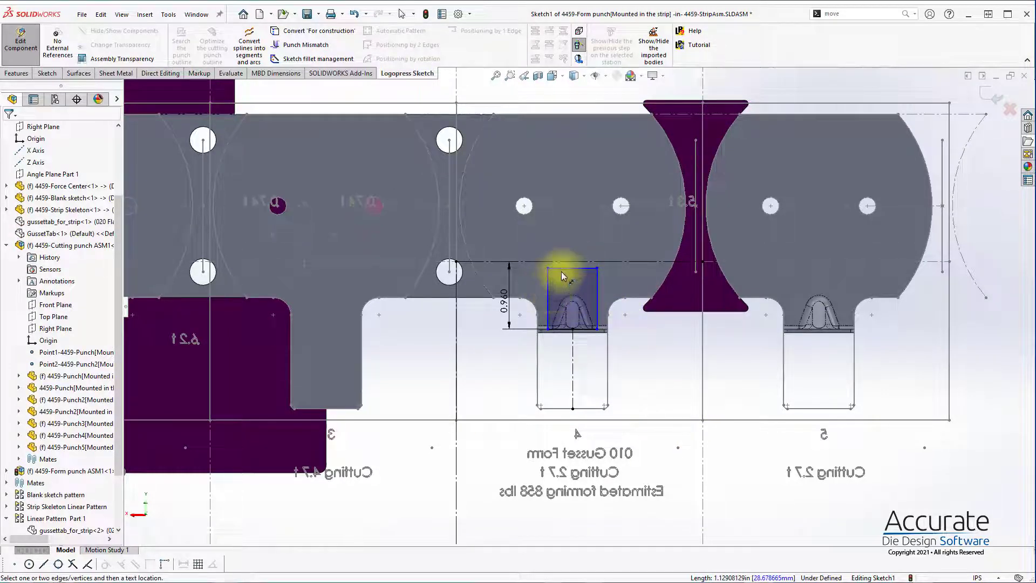
{"action": "left_click", "coordinate": [549, 289]}
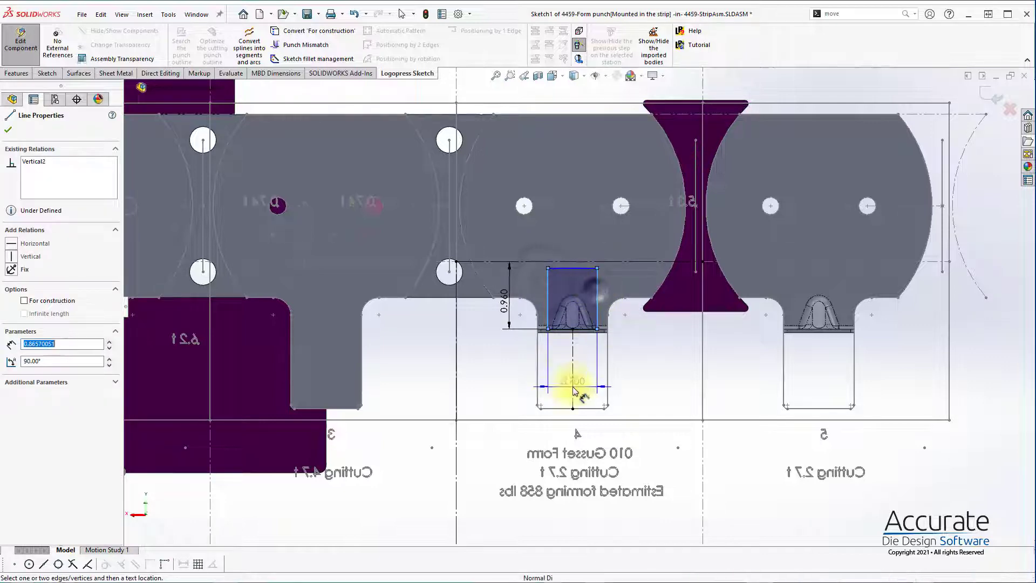
{"action": "left_click", "coordinate": [564, 408]}
{"action": "left_click", "coordinate": [558, 380]}
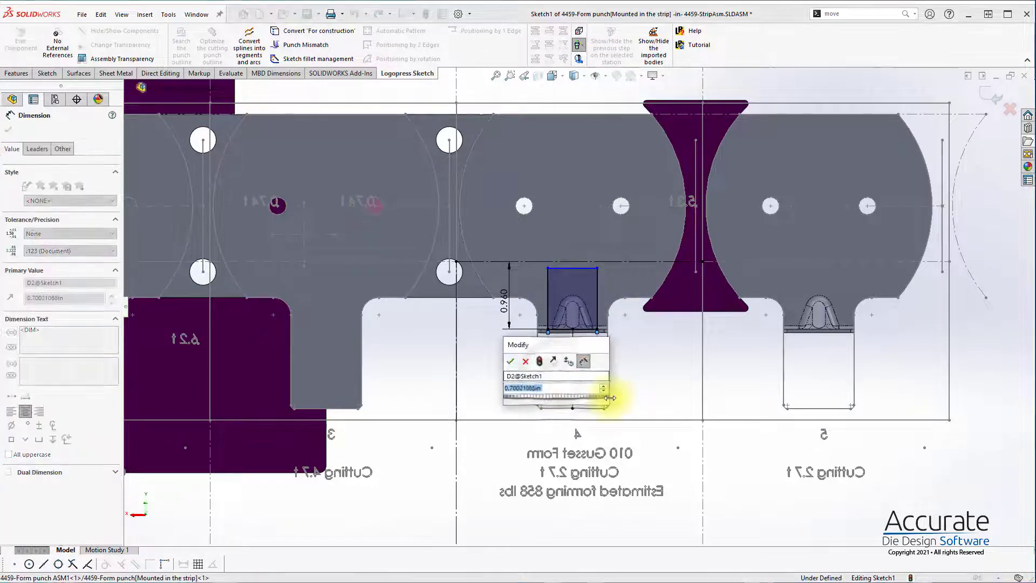
{"action": "key", "text": "Return"}
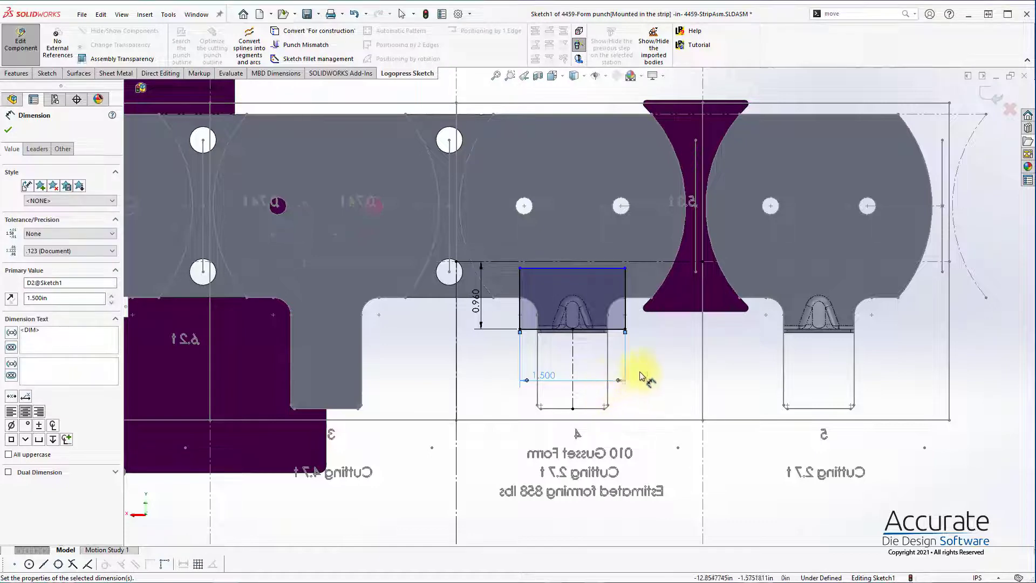
{"action": "left_click", "coordinate": [694, 365]}
Step: Dimension the punch rectangle's height along its vertical side as 1.5 in
{"action": "left_click", "coordinate": [626, 293]}
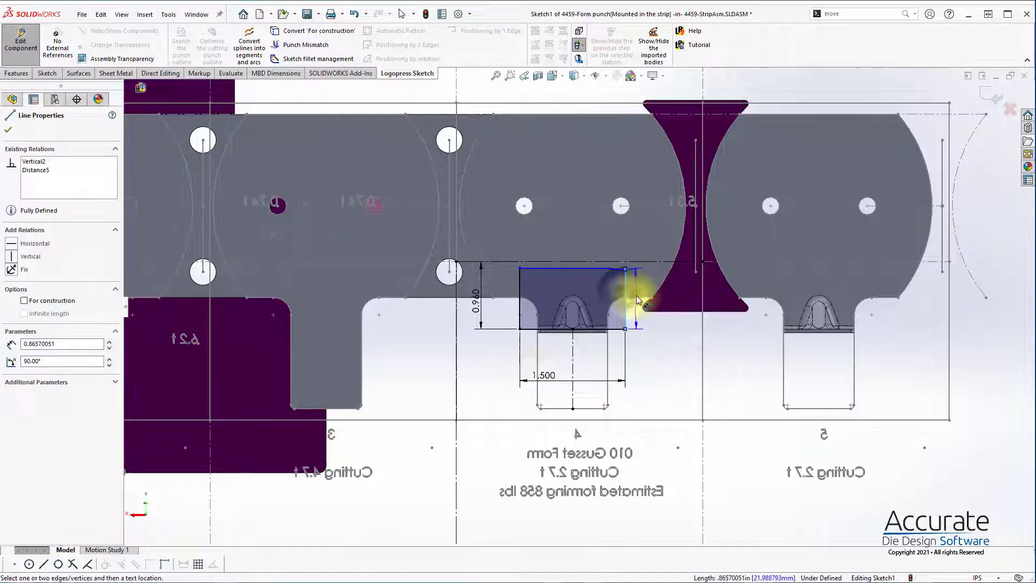
{"action": "left_click", "coordinate": [638, 297]}
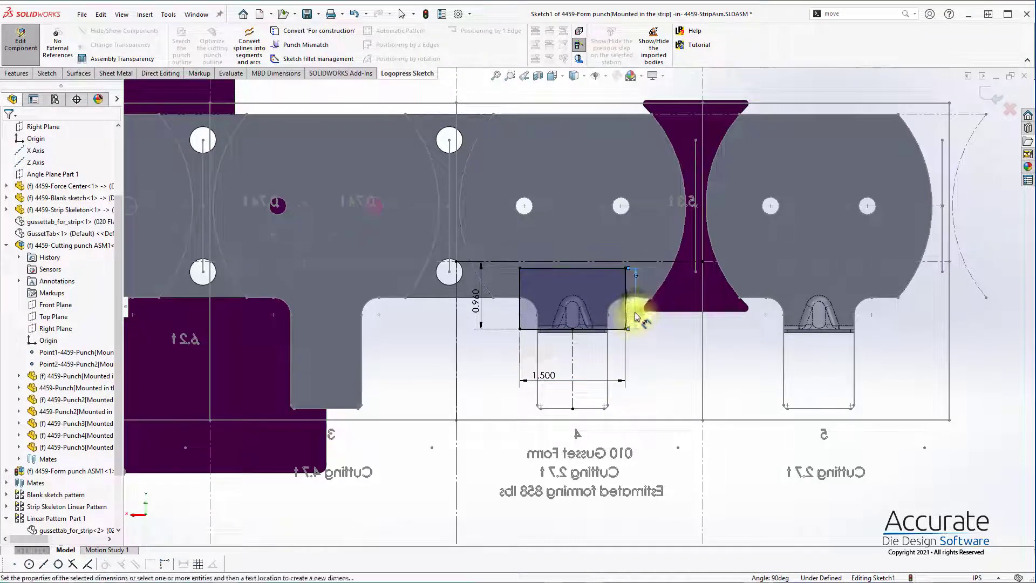
{"action": "left_click", "coordinate": [637, 311]}
{"action": "type", "text": "1.5"}
{"action": "key", "text": "Return"}
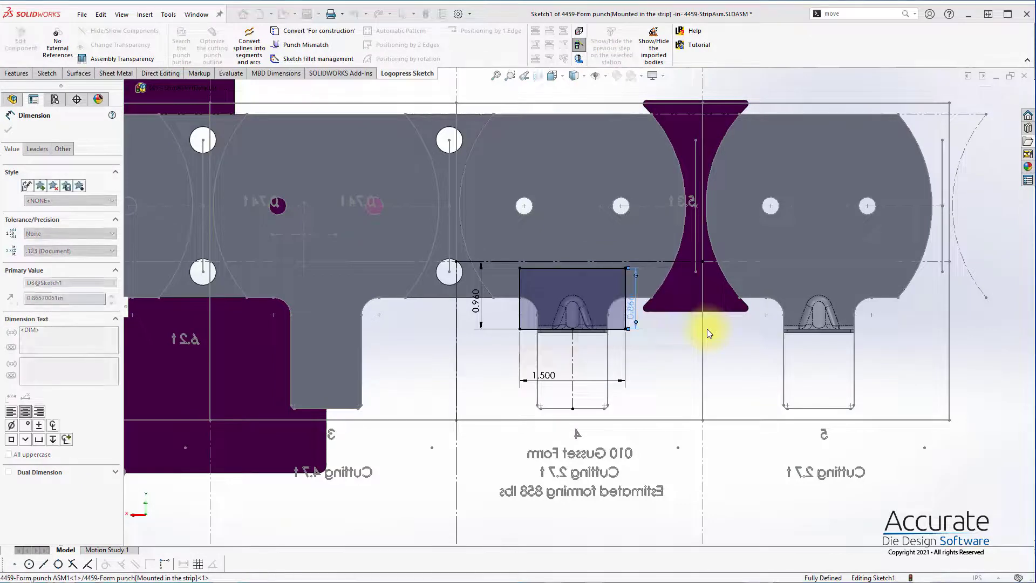
Step: Finish the punch profile sketch and accept the form punch for the selected station 4 faces
{"action": "left_click", "coordinate": [1007, 112]}
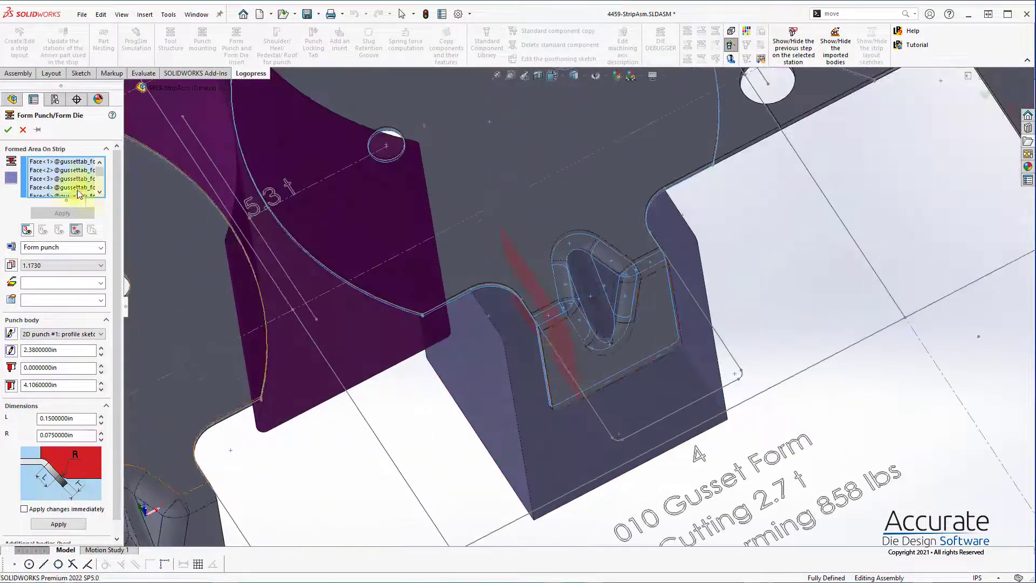
{"action": "left_click", "coordinate": [8, 131]}
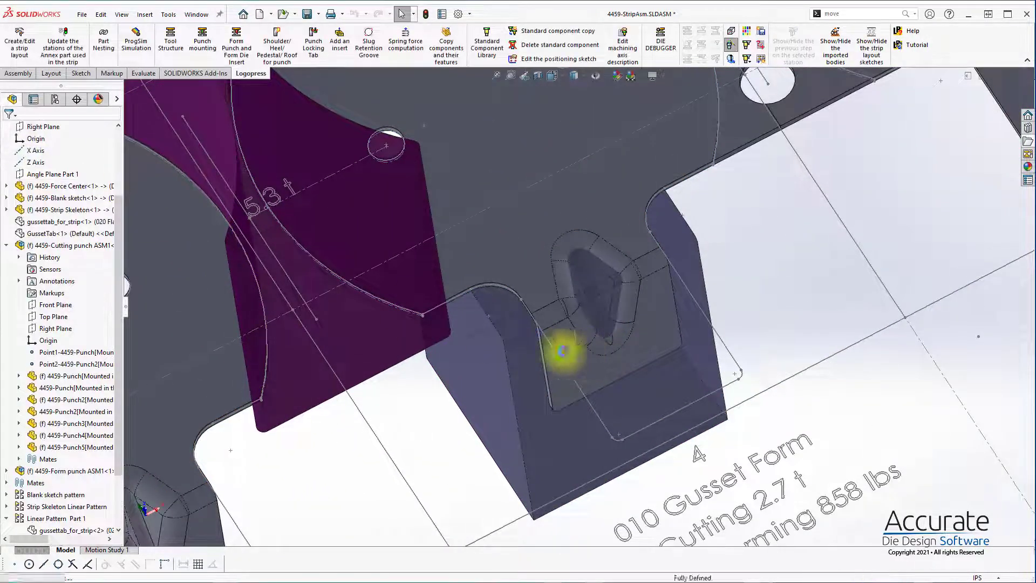
Step: Isolate the station 4 form punch and open the part for editing within the assembly
{"action": "right_click", "coordinate": [536, 378]}
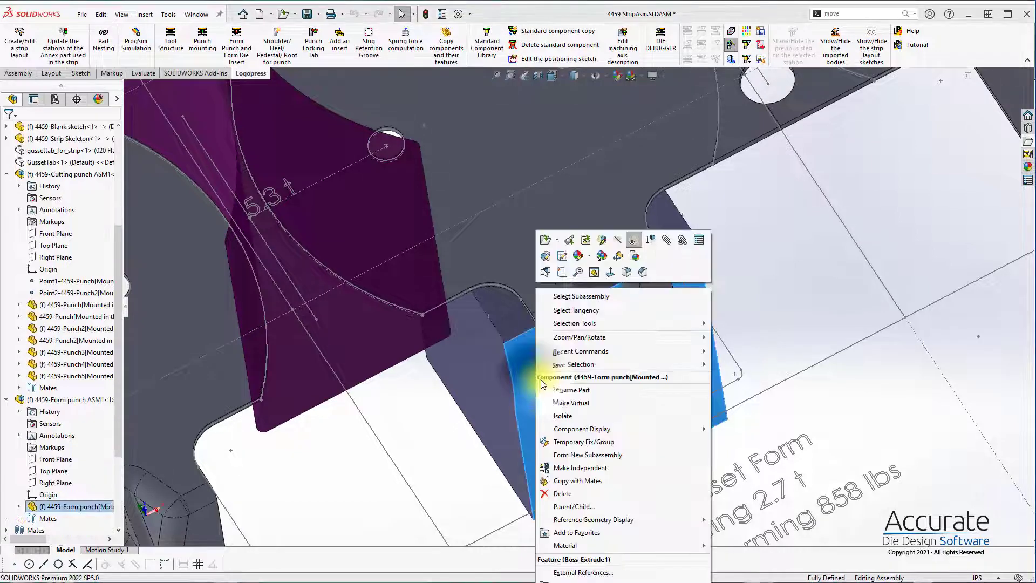
{"action": "left_click", "coordinate": [564, 416]}
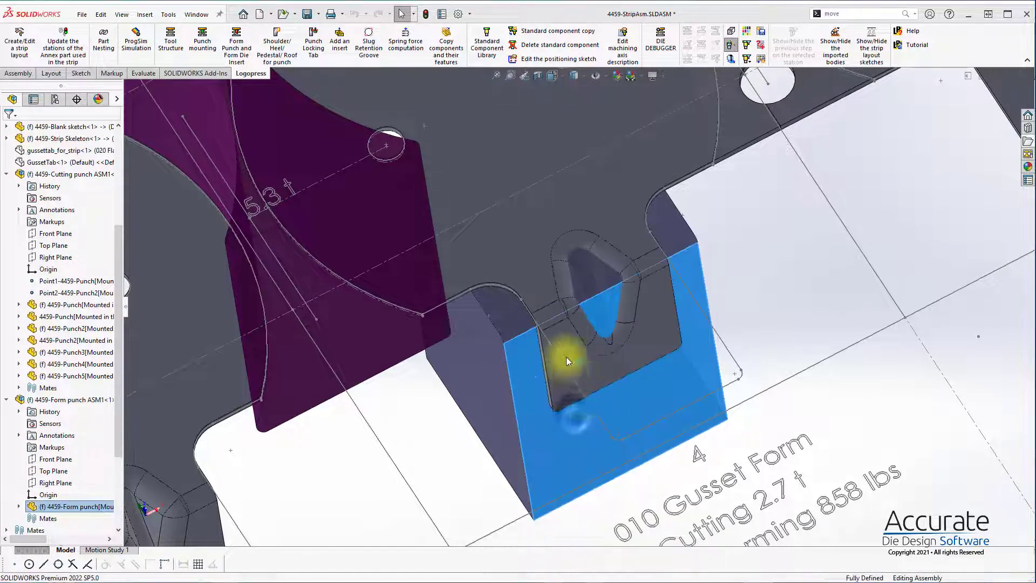
{"action": "left_click", "coordinate": [506, 382]}
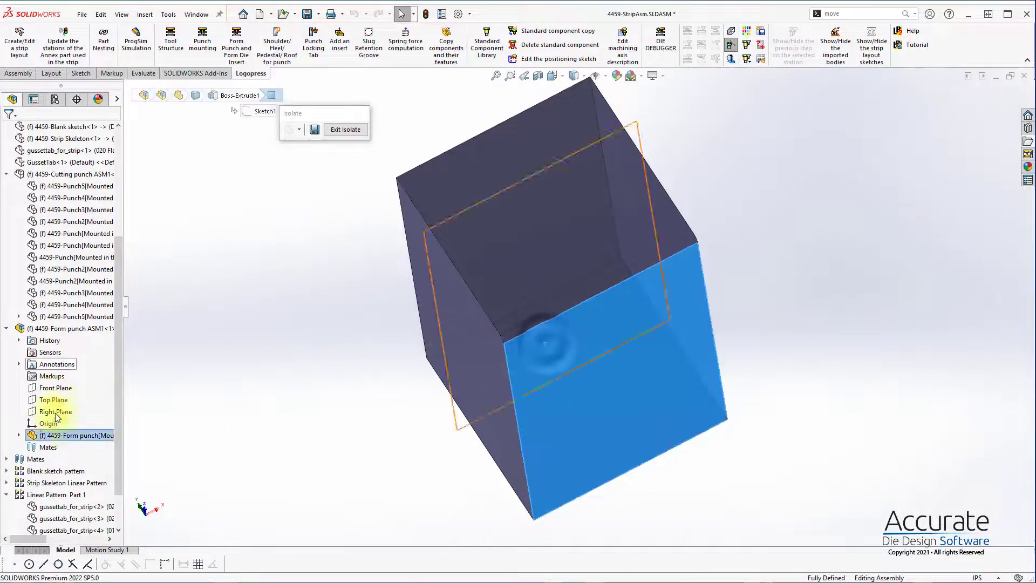
{"action": "right_click", "coordinate": [74, 316]}
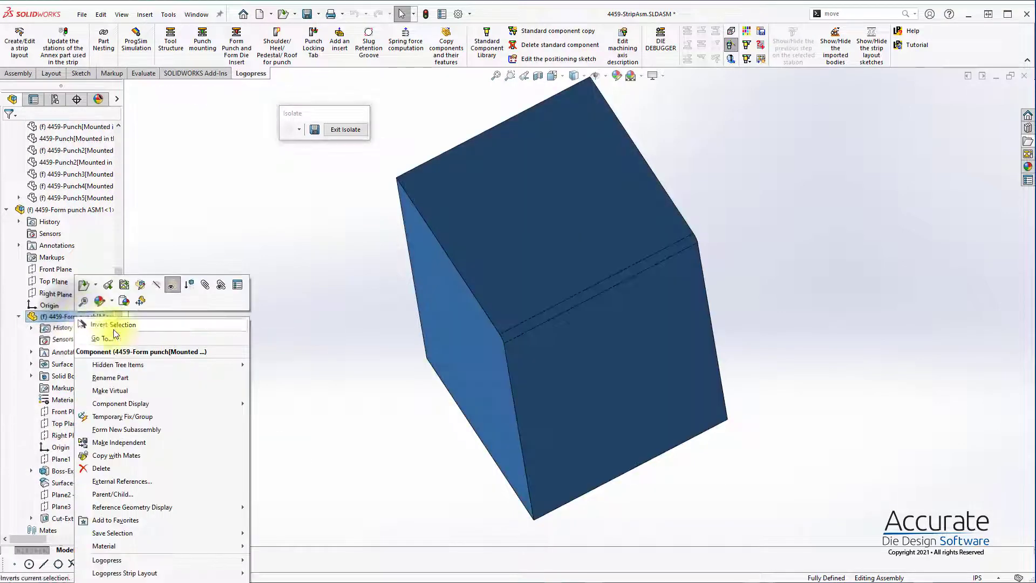
{"action": "left_click", "coordinate": [140, 301]}
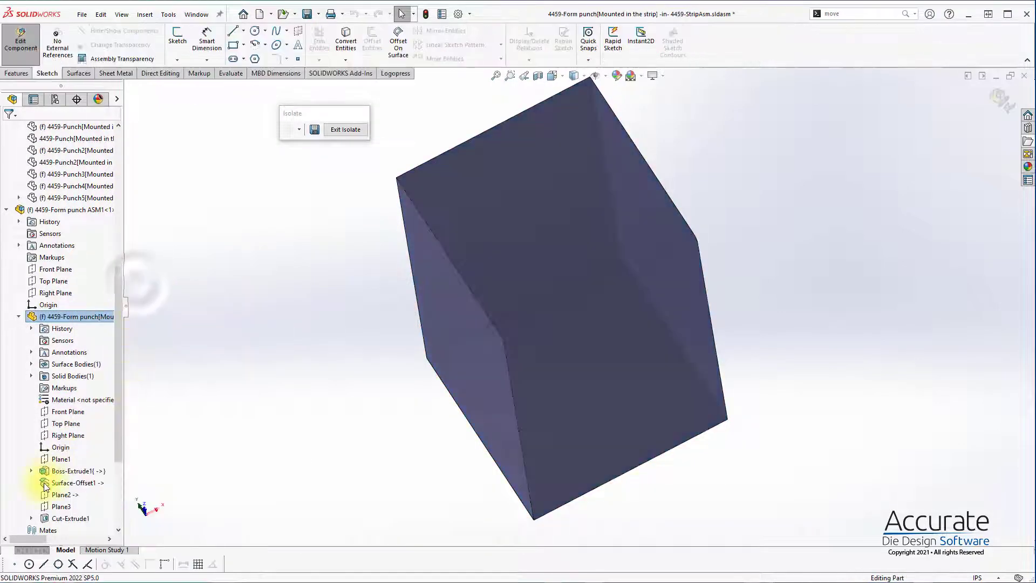
Step: Cut the form punch block with the Surface-Offset1 surface body and check the formed gusset shape
{"action": "left_click", "coordinate": [71, 483]}
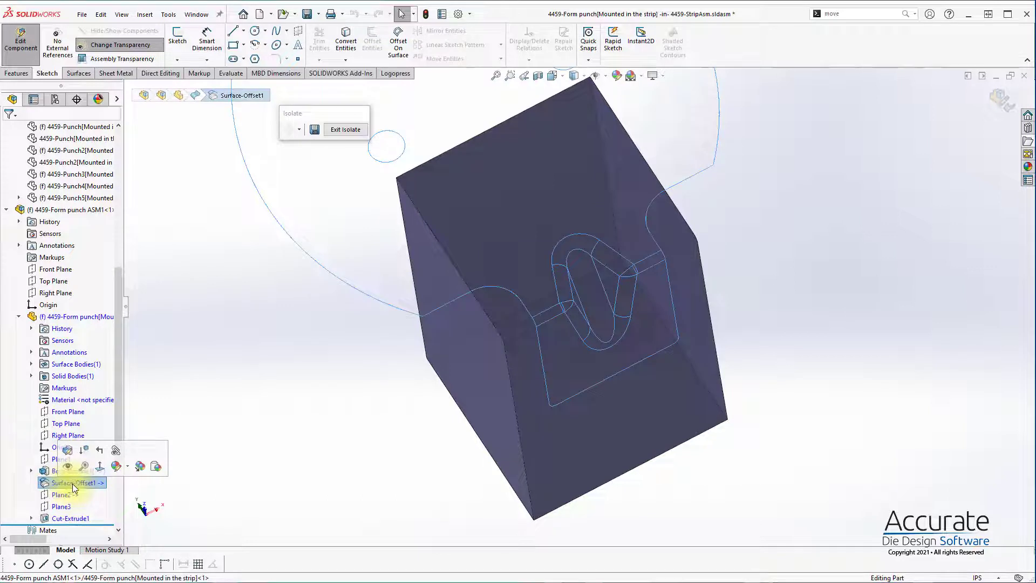
{"action": "left_click", "coordinate": [30, 364]}
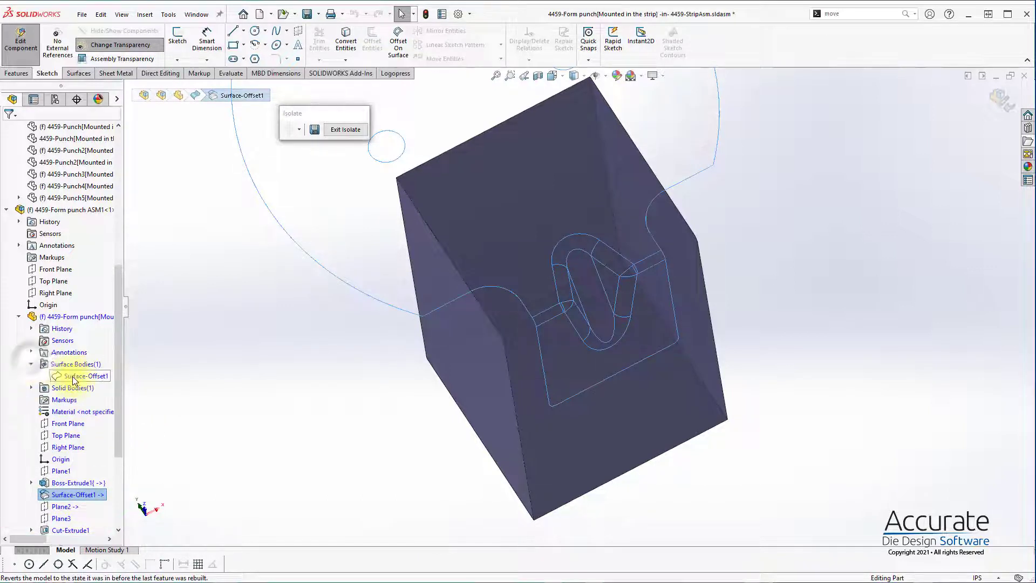
{"action": "left_click", "coordinate": [84, 376]}
{"action": "left_click", "coordinate": [86, 75]}
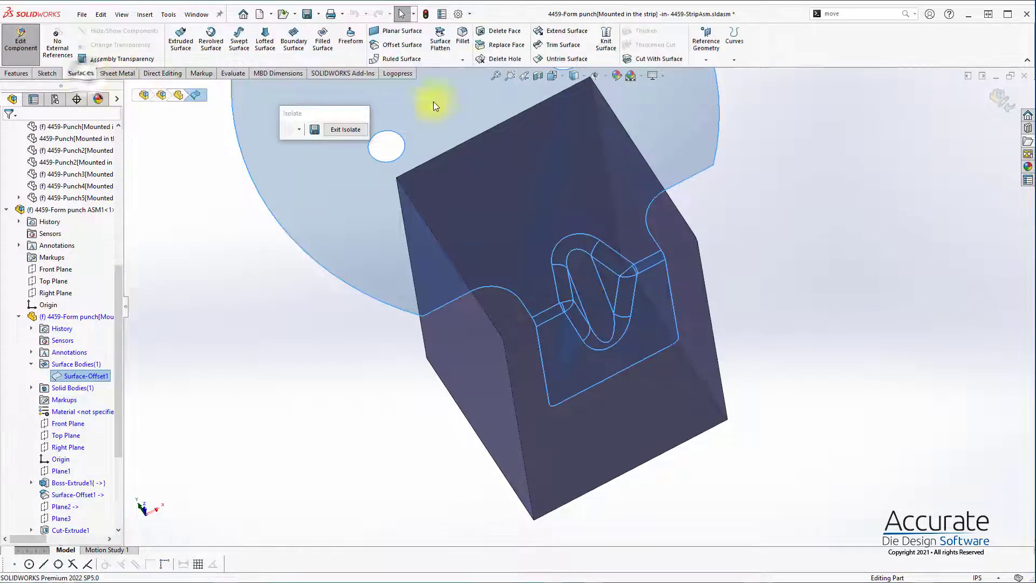
{"action": "left_click", "coordinate": [633, 61]}
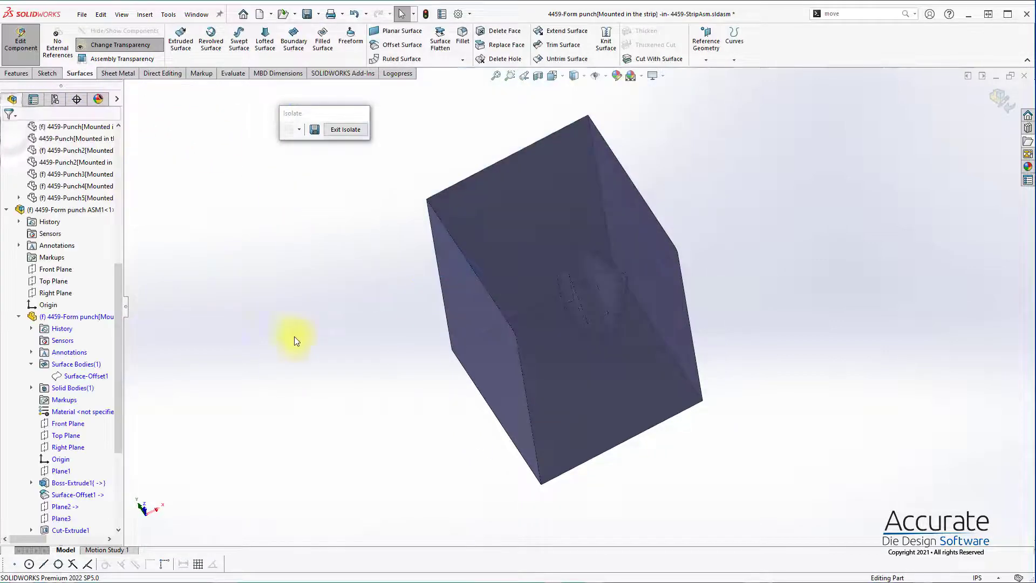
{"action": "middle_click_drag", "start_coordinate": [624, 347], "coordinate": [694, 204]}
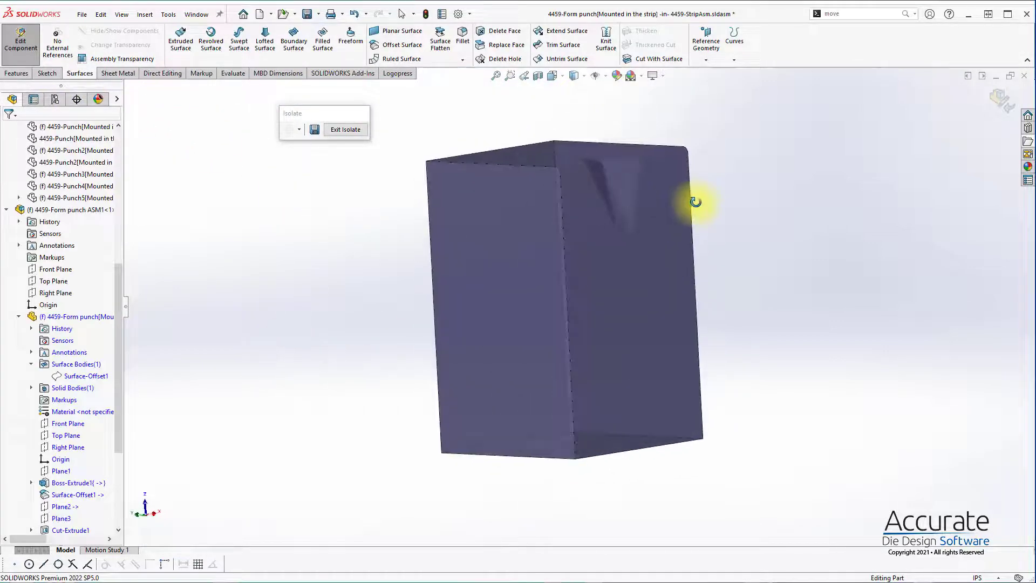
Step: Exit the isolated view, return to editing the strip assembly, and save it with all modified form punch files
{"action": "left_click", "coordinate": [332, 130]}
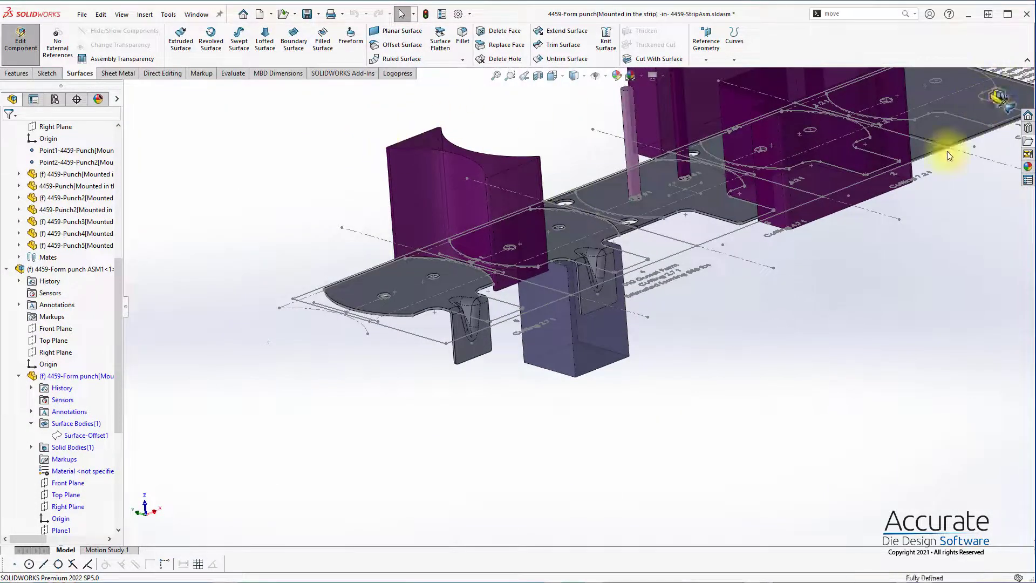
{"action": "left_click", "coordinate": [999, 97]}
{"action": "key", "text": "ctrl+s"}
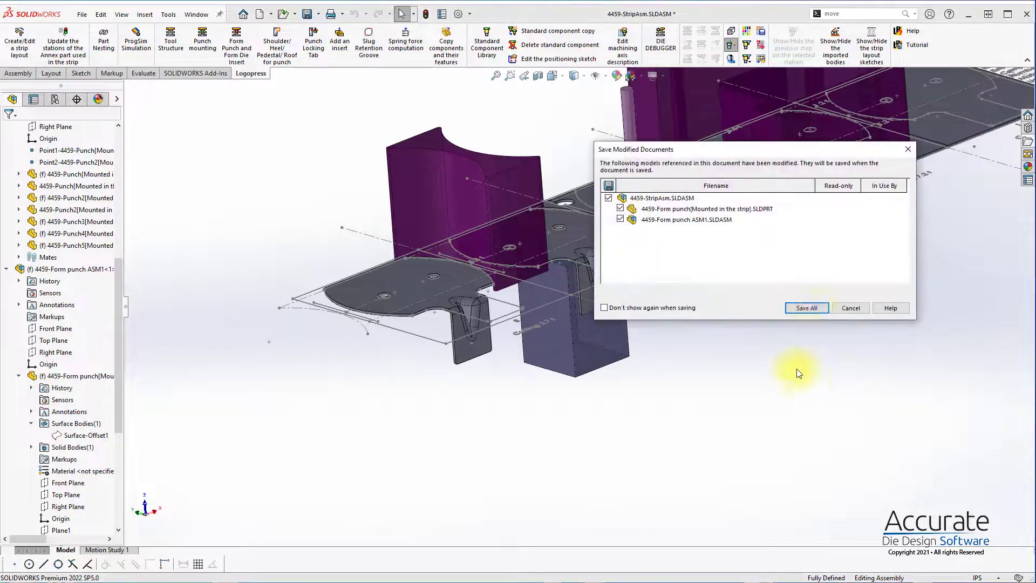
{"action": "left_click", "coordinate": [814, 310]}
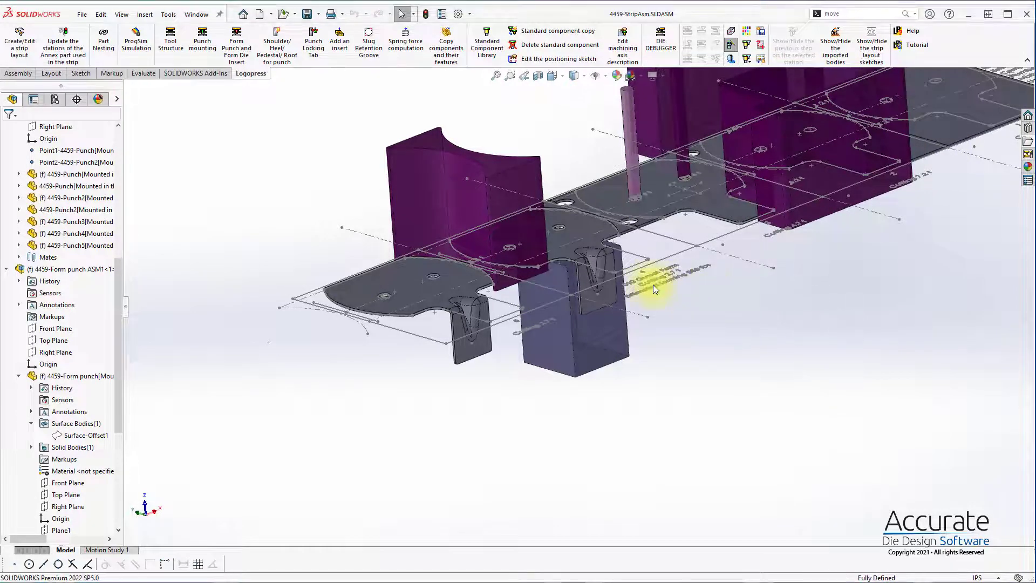
Step: Start a second form punch and select the outer bend face of the station 4 tab with all its tangent faces
{"action": "scroll", "coordinate": [603, 227], "scroll_direction": "down", "scroll_amount": 4}
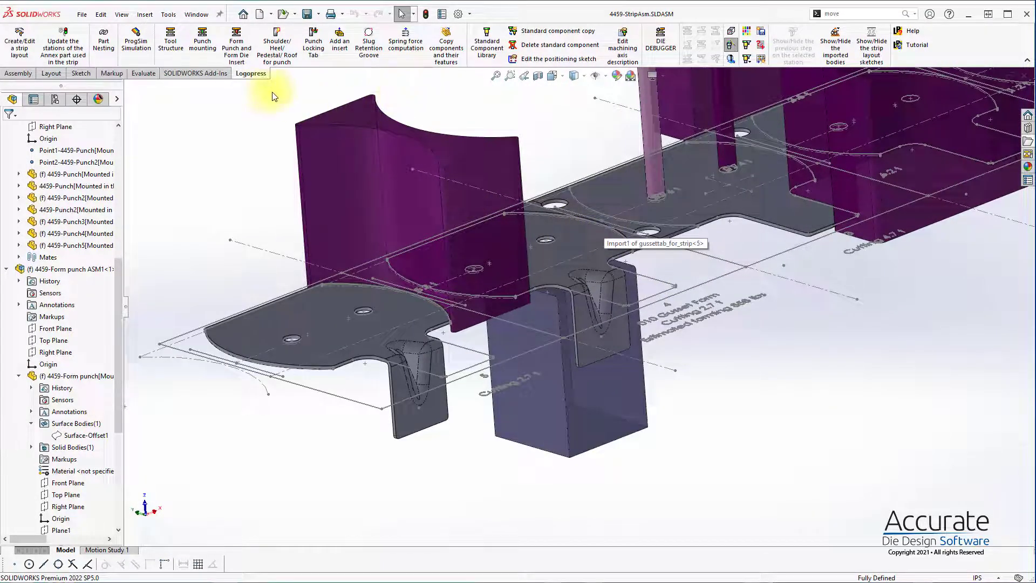
{"action": "left_click", "coordinate": [239, 51]}
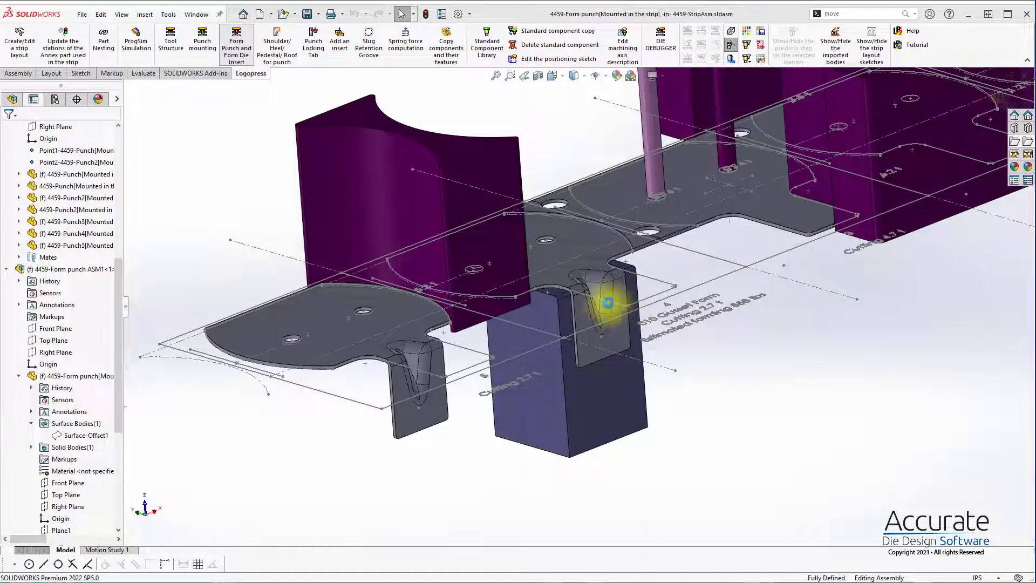
{"action": "scroll", "coordinate": [624, 278], "scroll_direction": "down", "scroll_amount": 4}
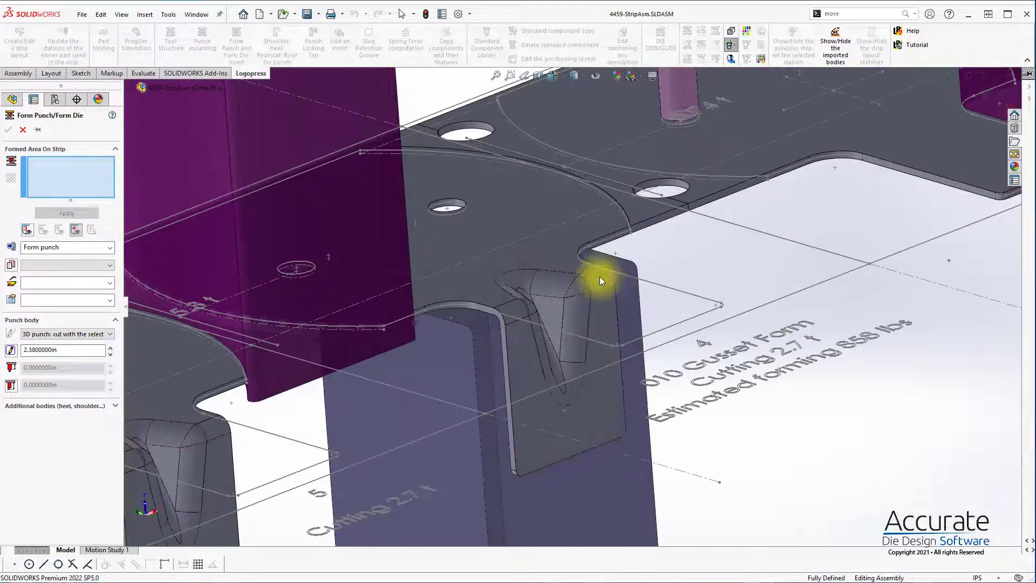
{"action": "left_click", "coordinate": [600, 278]}
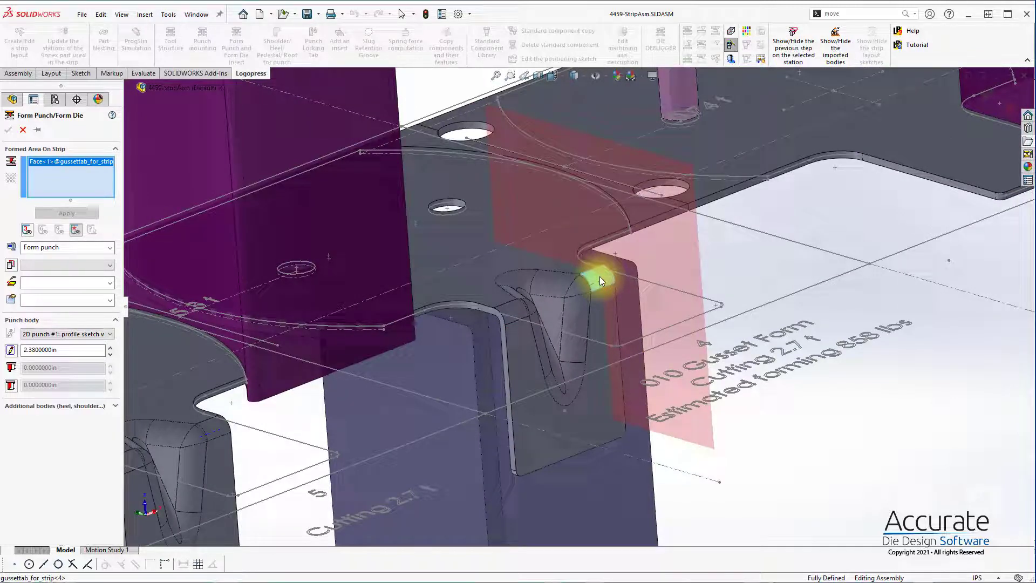
{"action": "right_click", "coordinate": [517, 307]}
{"action": "left_click", "coordinate": [565, 394]}
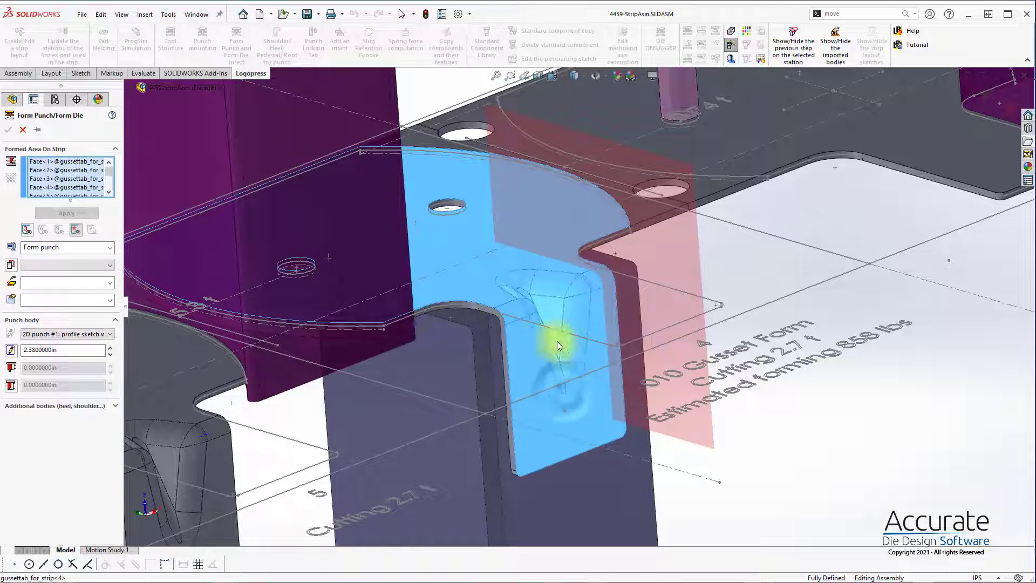
{"action": "scroll", "coordinate": [559, 332], "scroll_direction": "up", "scroll_amount": 3}
{"action": "scroll", "coordinate": [584, 309], "scroll_direction": "up", "scroll_amount": 2}
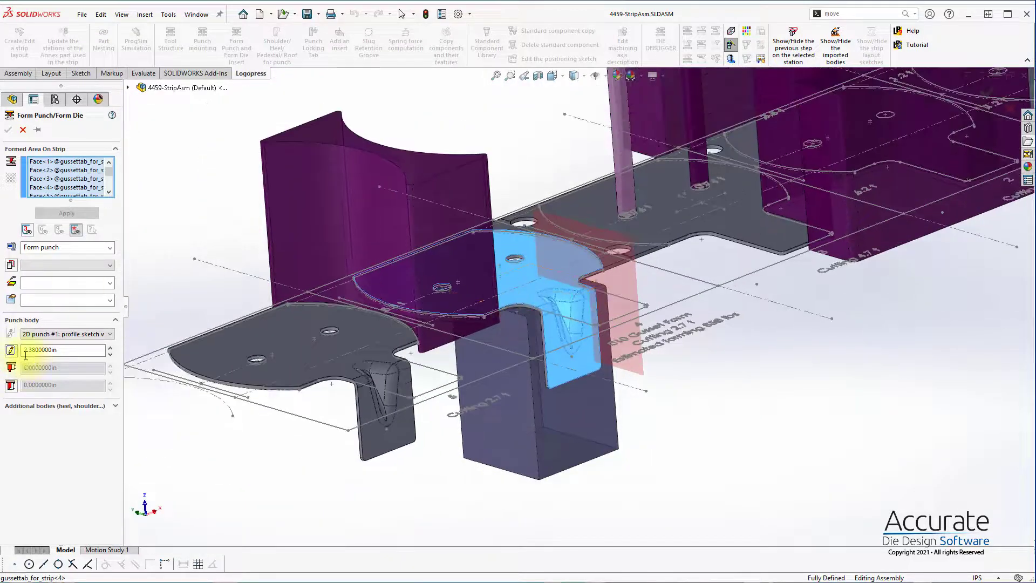
Step: Open the punch profile sketch and draw a rectangle about 1.32 by 1.07 in over the station 4 gusset
{"action": "left_click", "coordinate": [11, 350]}
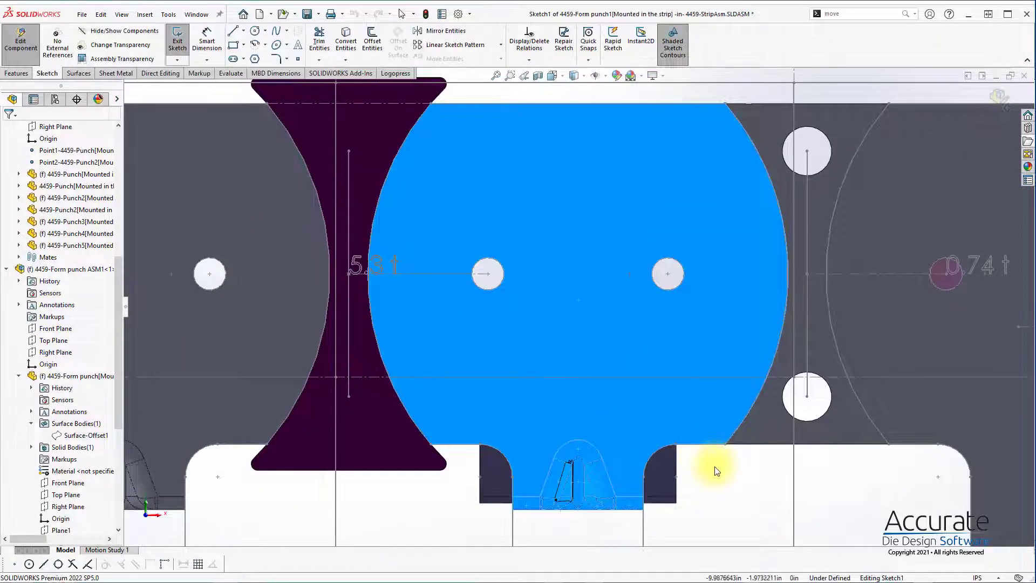
{"action": "key", "text": "s"}
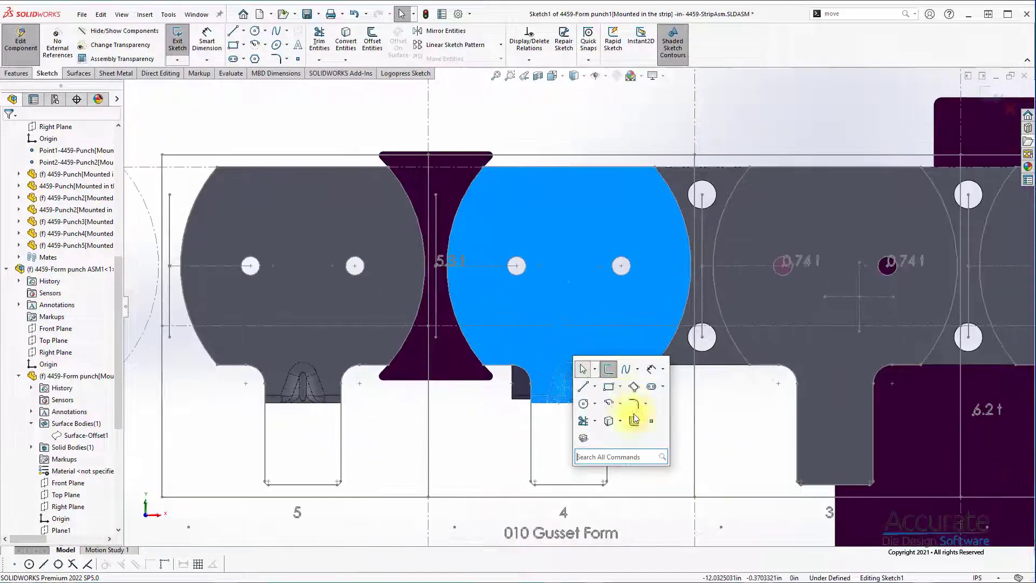
{"action": "left_click", "coordinate": [608, 387]}
{"action": "left_click", "coordinate": [519, 350]}
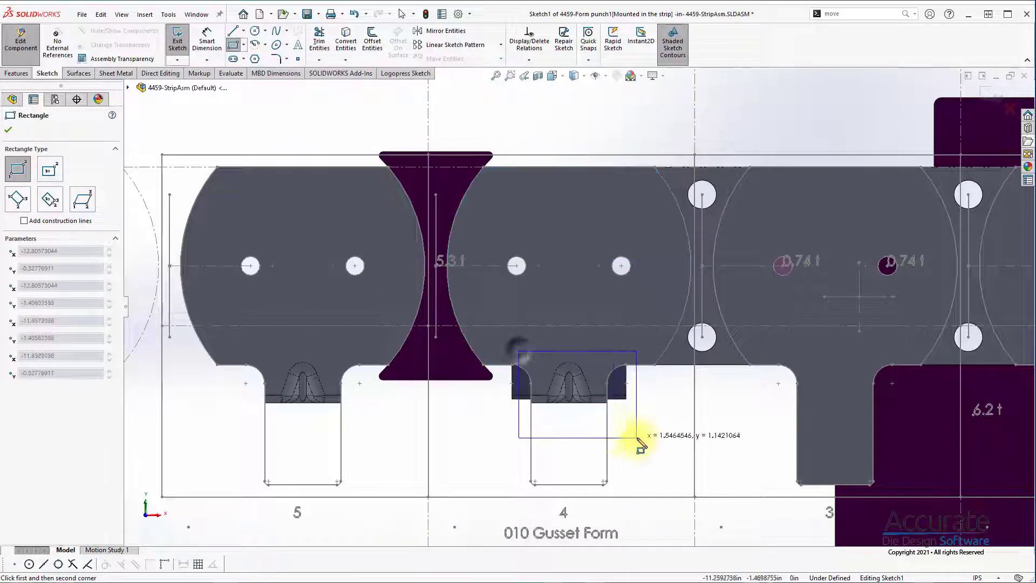
{"action": "left_click", "coordinate": [619, 432]}
Step: Draw a vertical centerline from the midpoint of the station 4 tab outline's lower edge to the midpoint of the rectangle's lower edge
{"action": "key", "text": "s"}
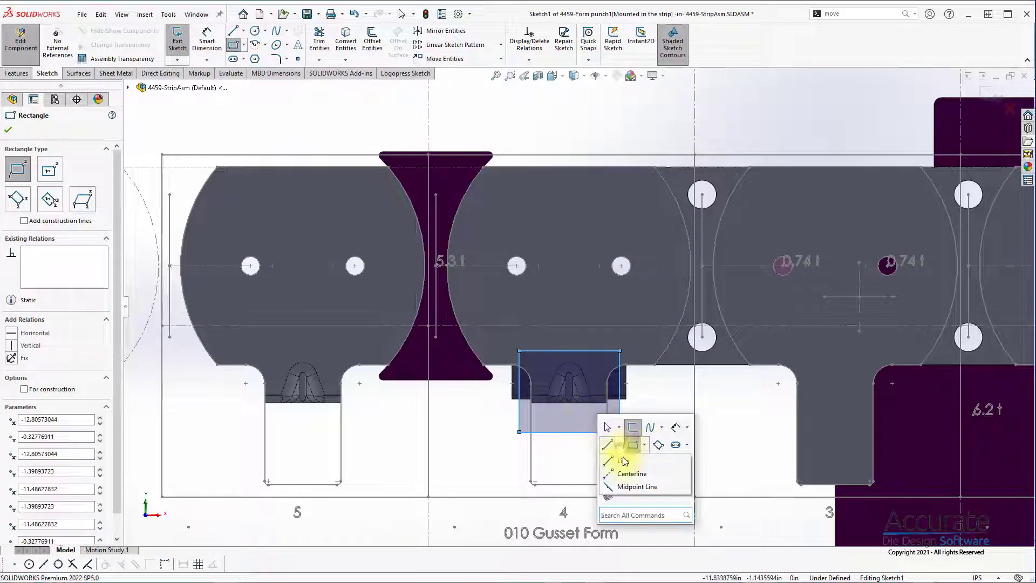
{"action": "left_click", "coordinate": [631, 474]}
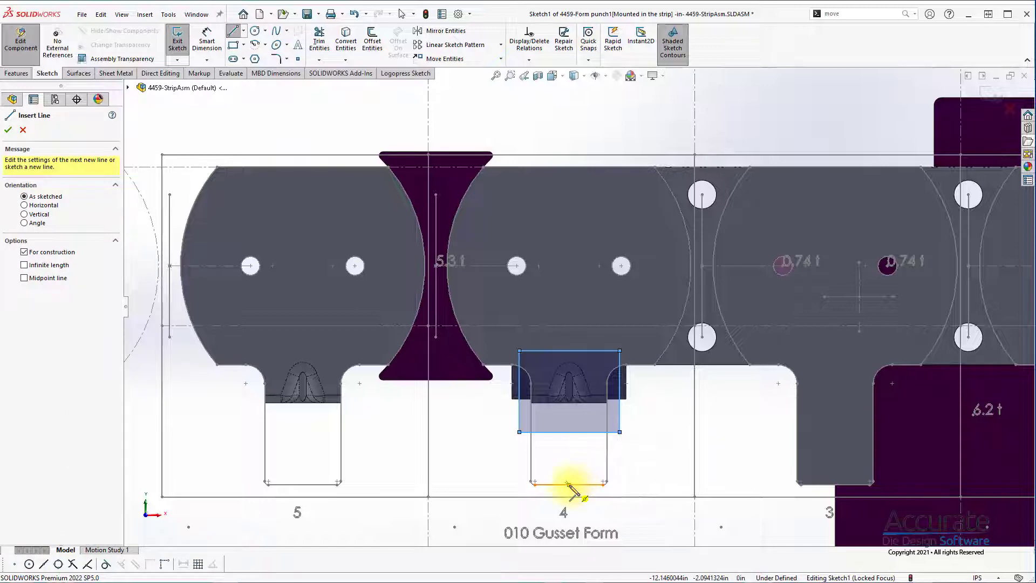
{"action": "left_click", "coordinate": [569, 485]}
{"action": "left_click", "coordinate": [568, 431]}
{"action": "key", "text": "Escape"}
{"action": "key", "text": "Escape"}
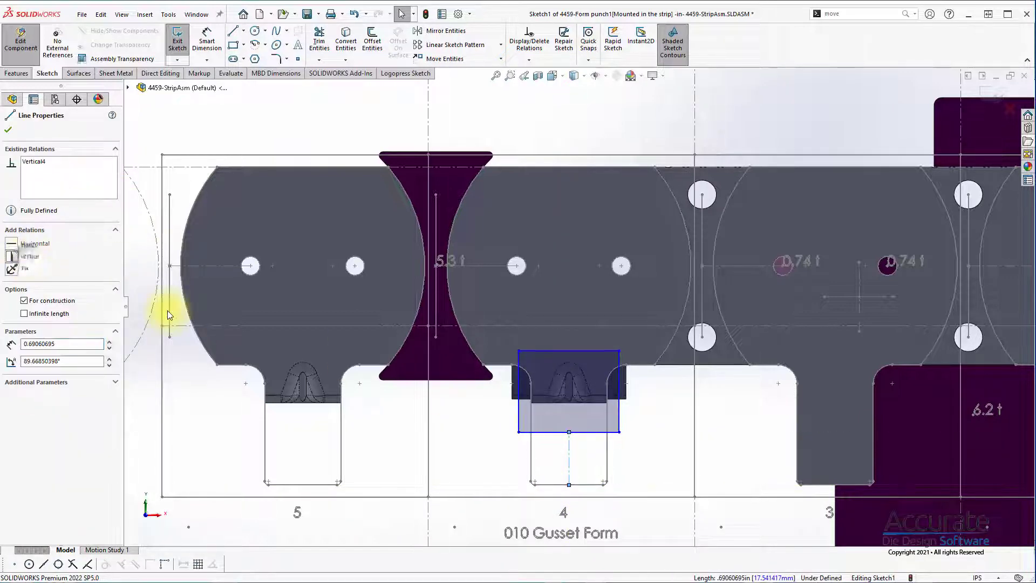
Step: Dimension the second punch rectangle's width between its two vertical sides as 1.5 in
{"action": "left_click", "coordinate": [679, 467]}
{"action": "key", "text": "d"}
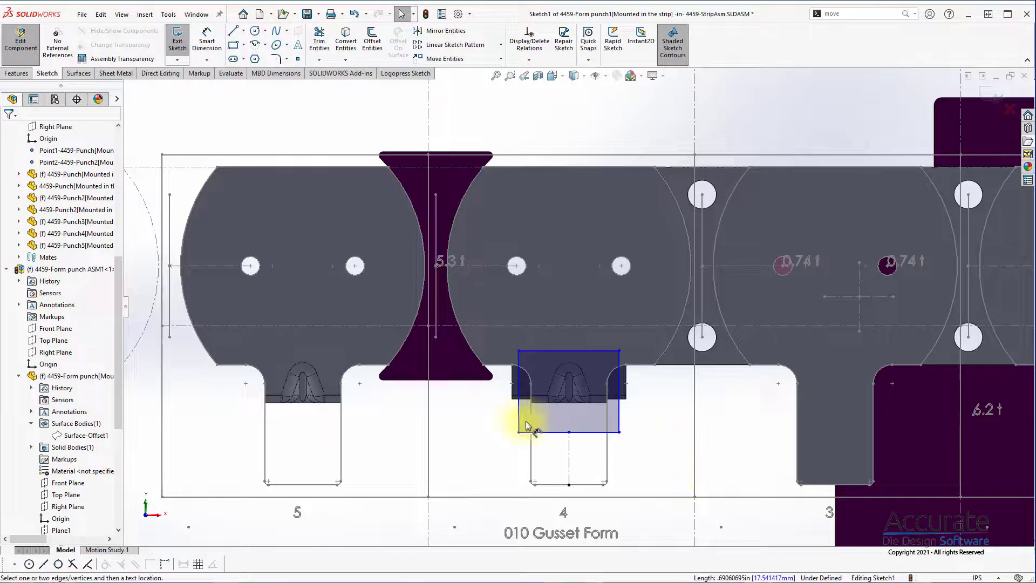
{"action": "left_click", "coordinate": [620, 424]}
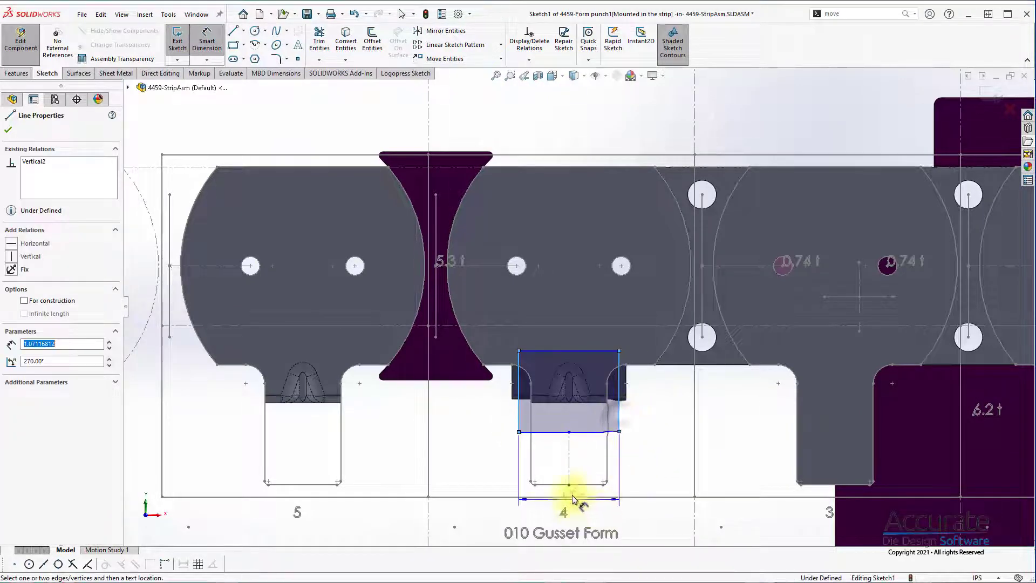
{"action": "left_click", "coordinate": [587, 472]}
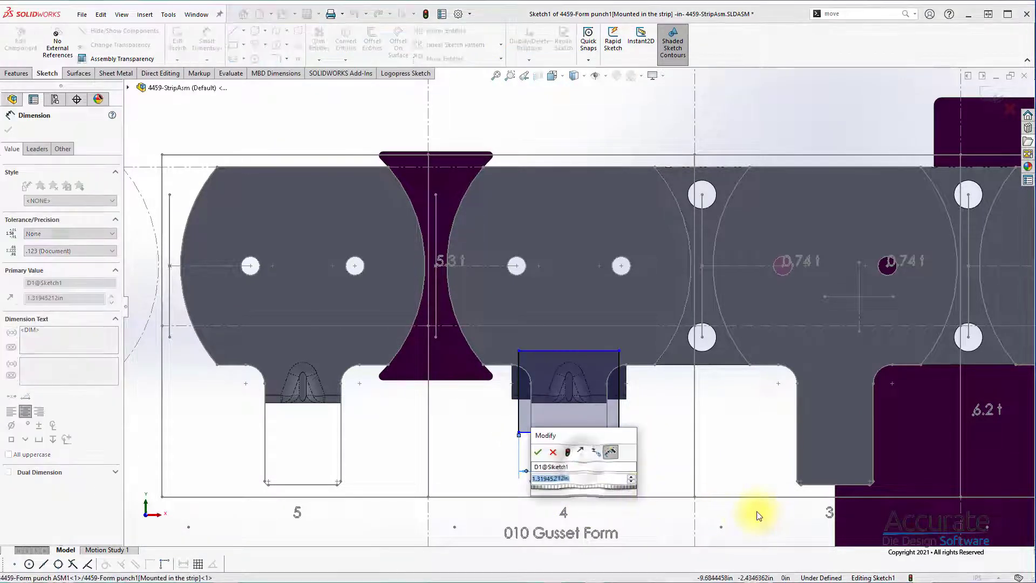
{"action": "type", "text": "1.5"}
{"action": "key", "text": "Return"}
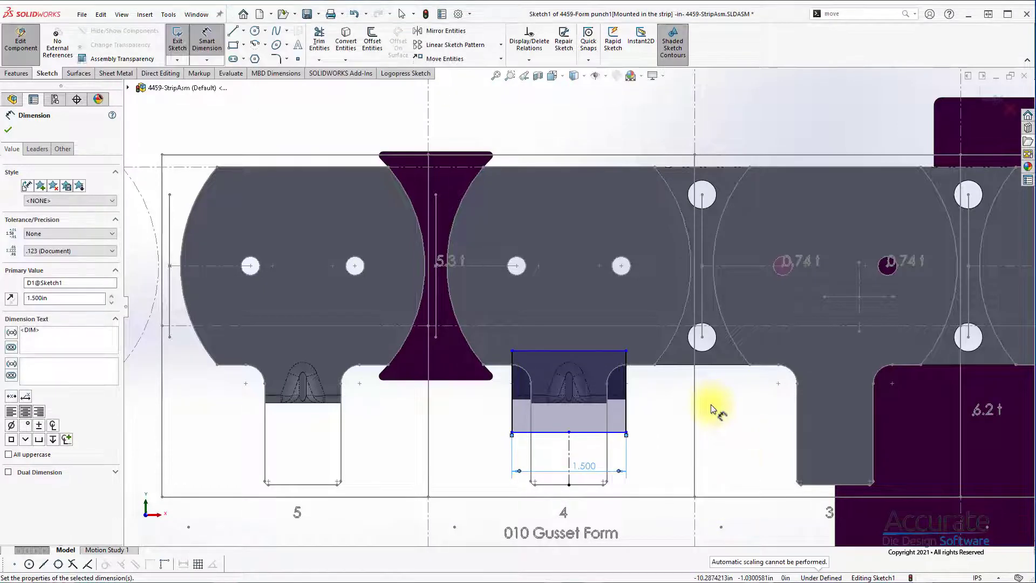
{"action": "key", "text": "Escape"}
Step: Convert the horizontal strip reference line above the rectangle into the sketch as construction geometry
{"action": "left_click", "coordinate": [644, 325]}
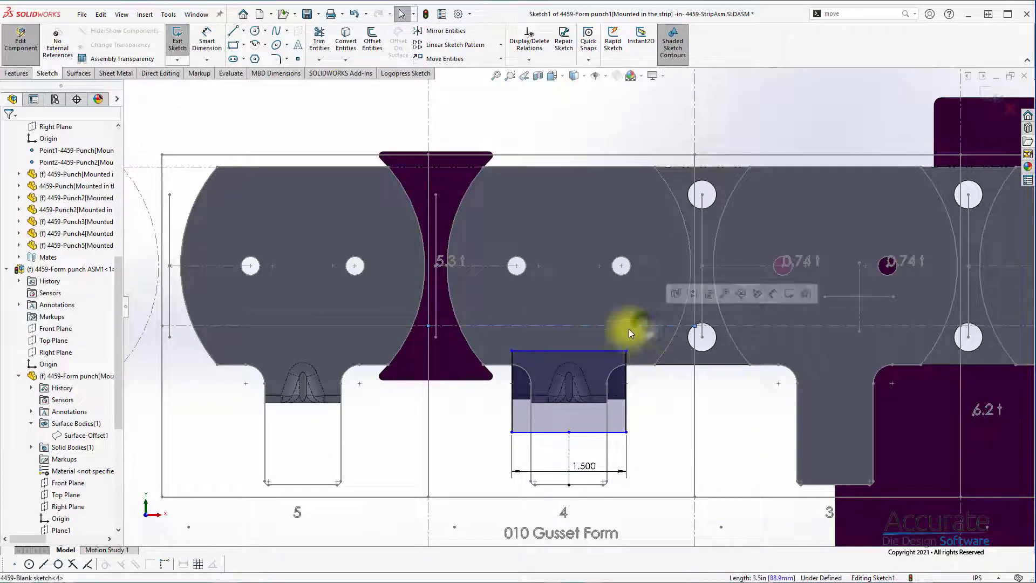
{"action": "left_click", "coordinate": [407, 72]}
{"action": "left_click", "coordinate": [310, 32]}
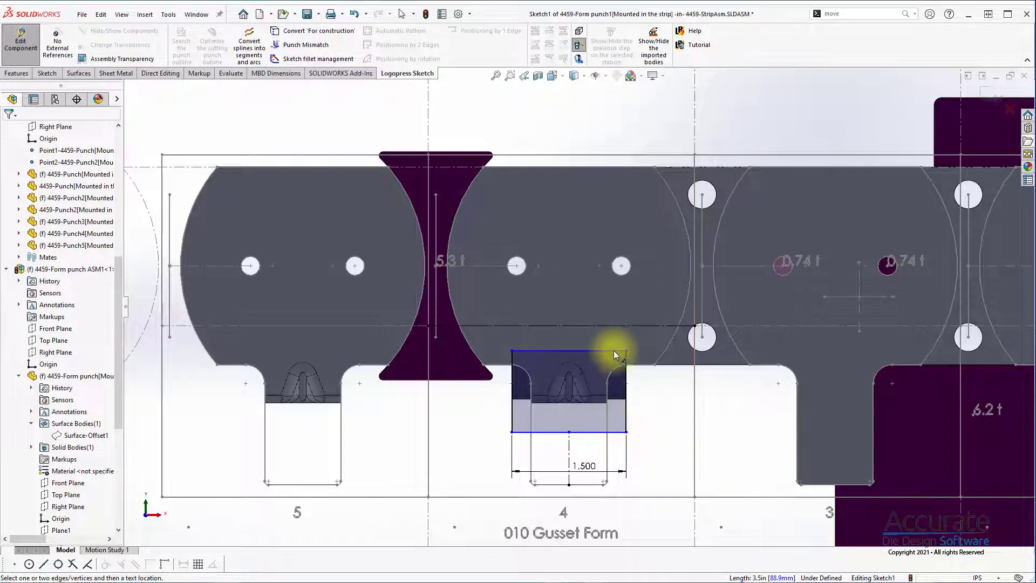
Step: Dimension the rectangle's upper edge 0.5 in below the converted horizontal reference line
{"action": "left_click", "coordinate": [618, 327]}
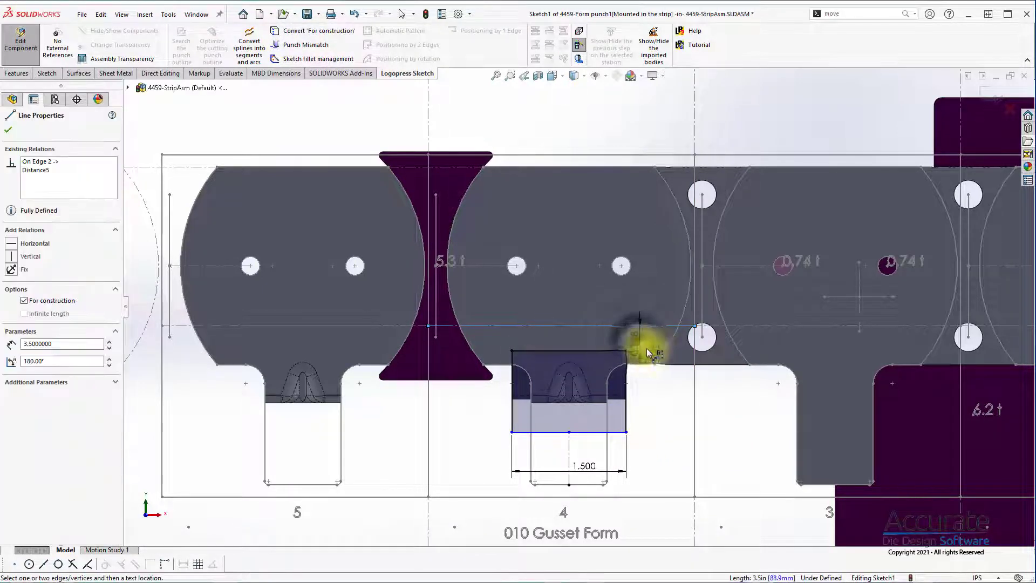
{"action": "left_click", "coordinate": [626, 351]}
{"action": "left_click", "coordinate": [745, 362]}
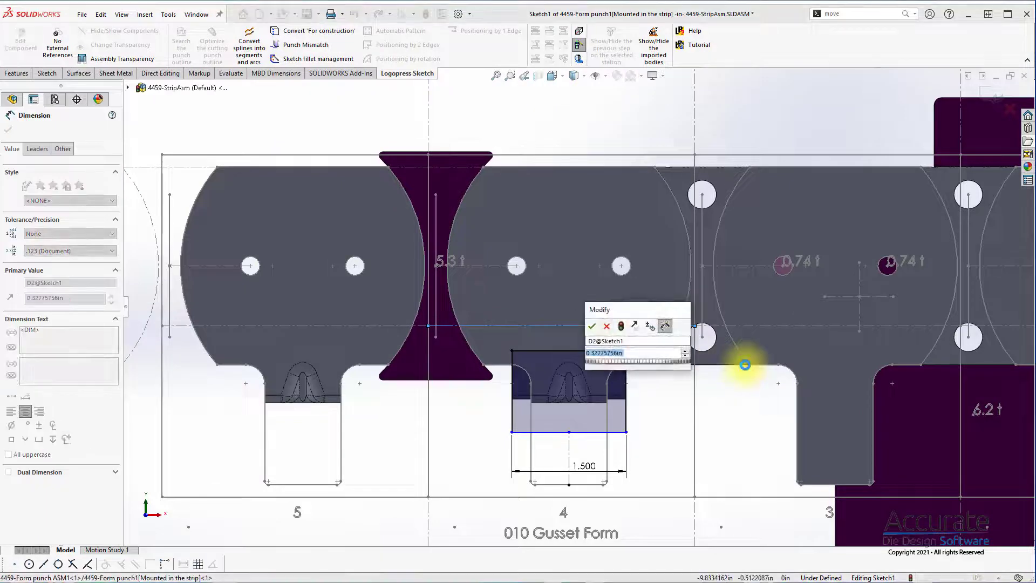
{"action": "type", "text": ".5"}
{"action": "key", "text": "Return"}
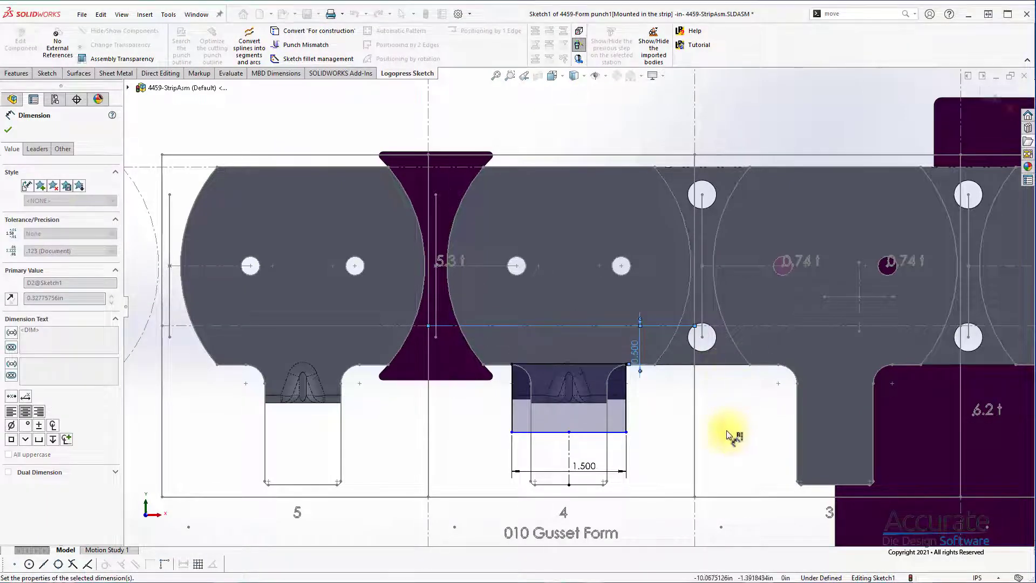
Step: Set the distance between the reference line and the rectangle's upper edge to 0.45 in
{"action": "double_click", "coordinate": [634, 345]}
{"action": "type", "text": "."}
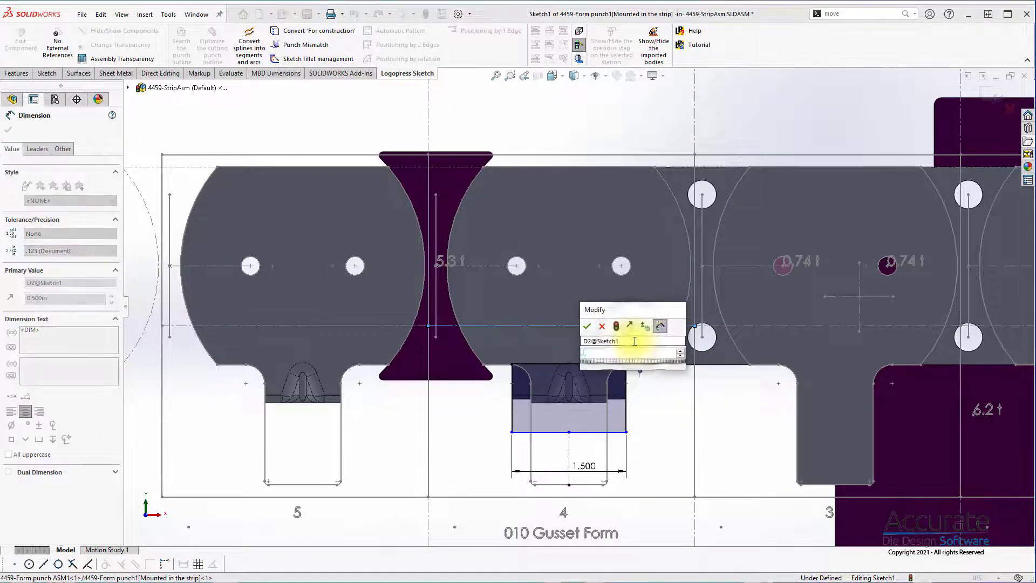
{"action": "type", "text": "75"}
{"action": "key", "text": "Return"}
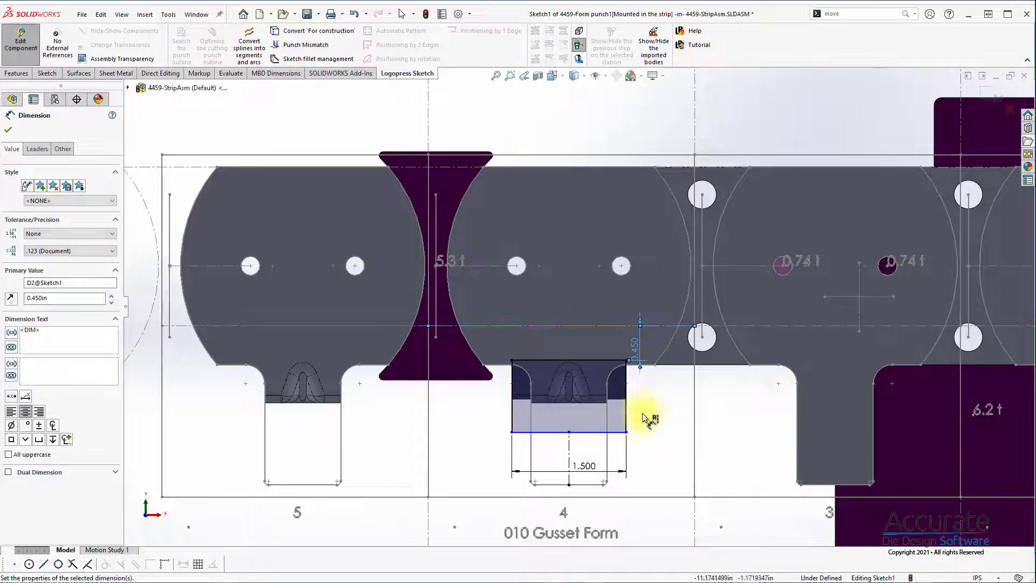
Step: Dimension the rectangle's lower edge 2 in below the reference line and exit the punch profile sketch
{"action": "left_click", "coordinate": [626, 410]}
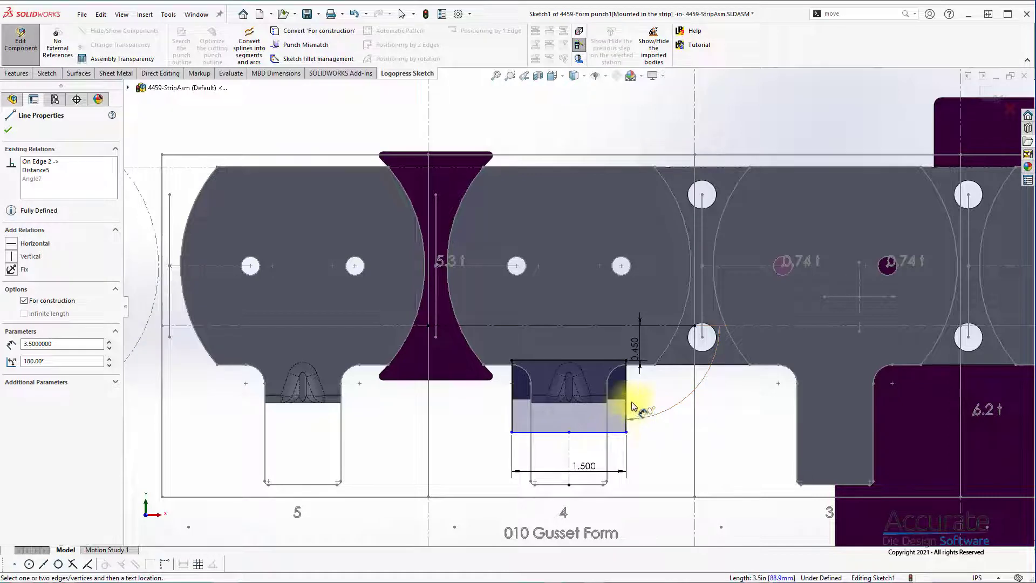
{"action": "key", "text": "Escape"}
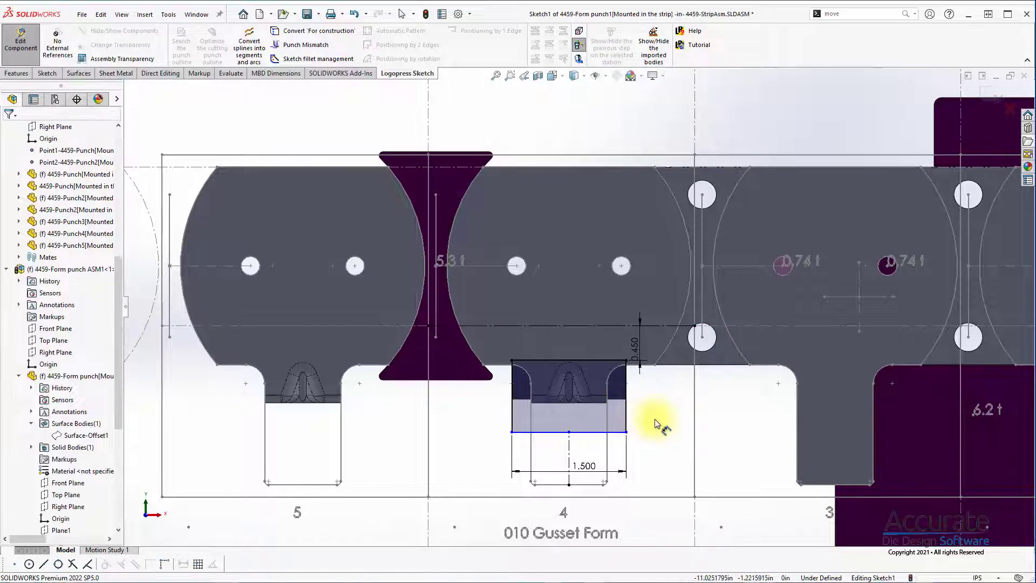
{"action": "left_click", "coordinate": [599, 327]}
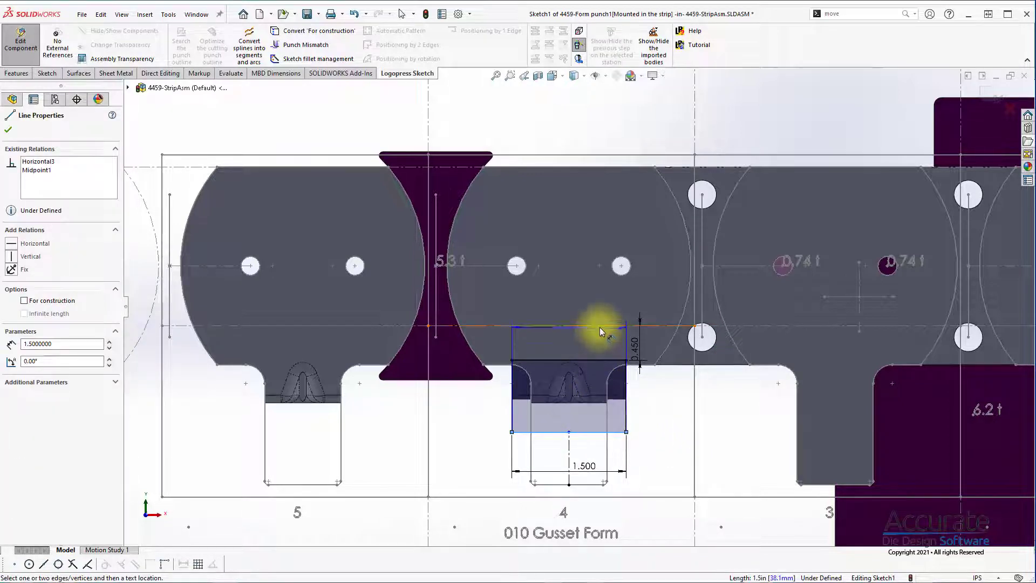
{"action": "left_click", "coordinate": [653, 400]}
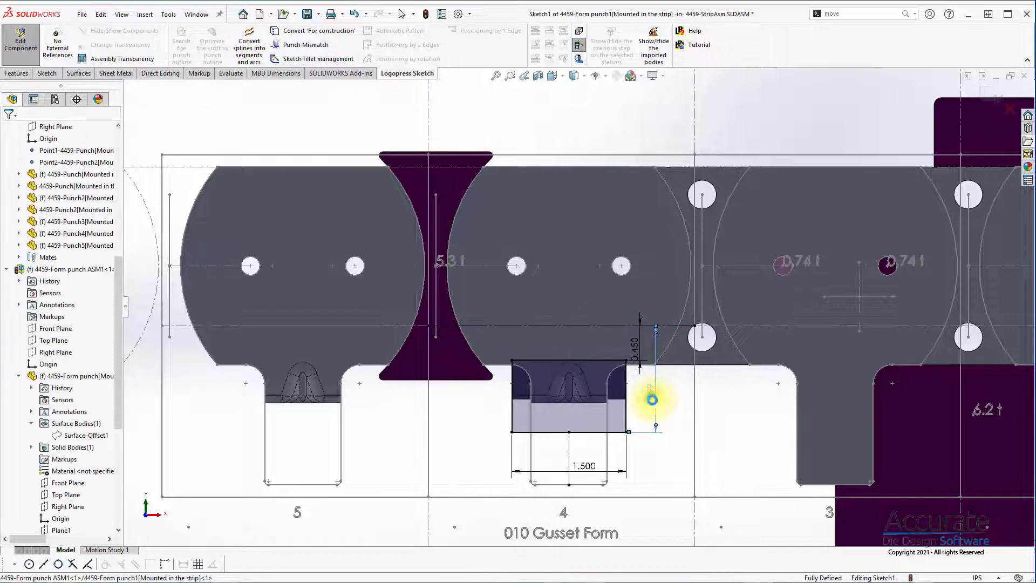
{"action": "type", "text": "2.000in"}
{"action": "key", "text": "Return"}
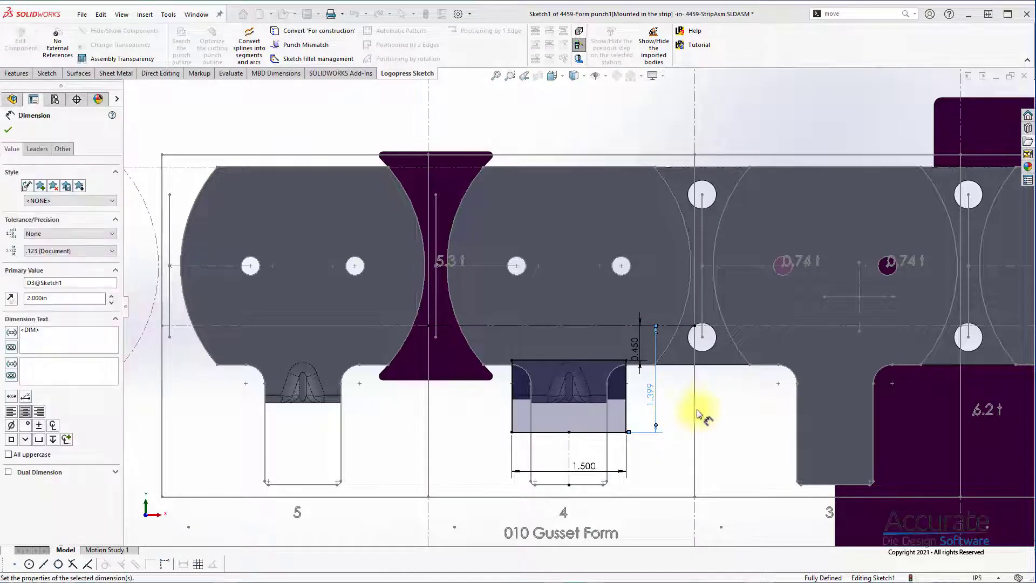
{"action": "left_click", "coordinate": [999, 104]}
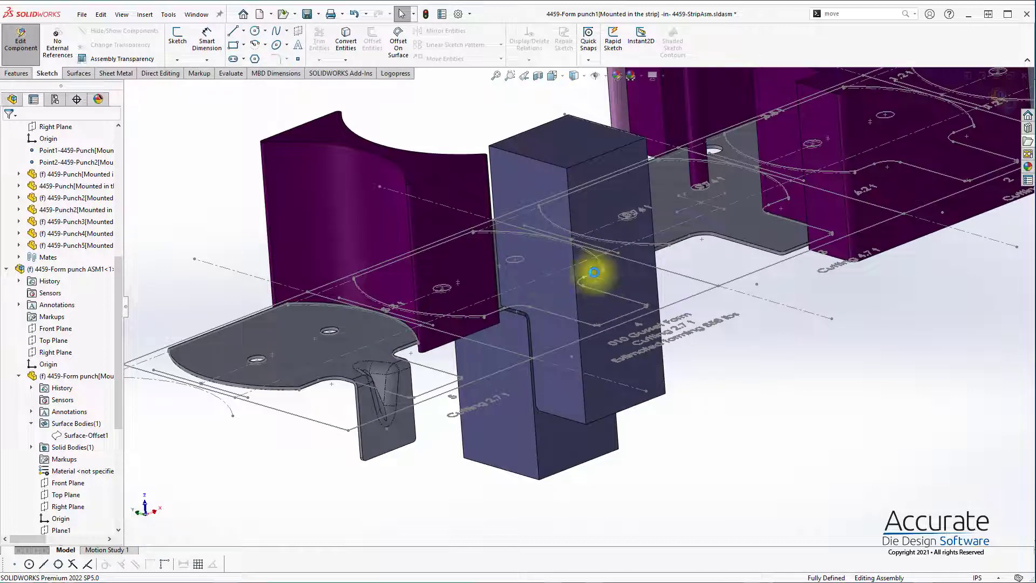
Step: Return to the assembly, isolate the upper form punch 4459-Form punch1, and open that part for in-context editing
{"action": "left_click", "coordinate": [9, 131]}
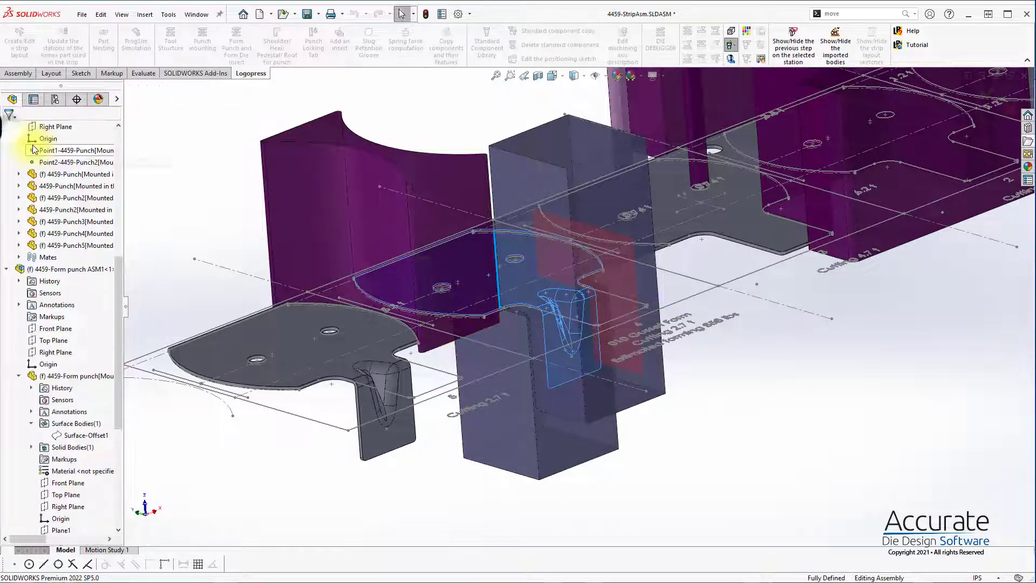
{"action": "right_click", "coordinate": [570, 153]}
{"action": "left_click", "coordinate": [581, 271]}
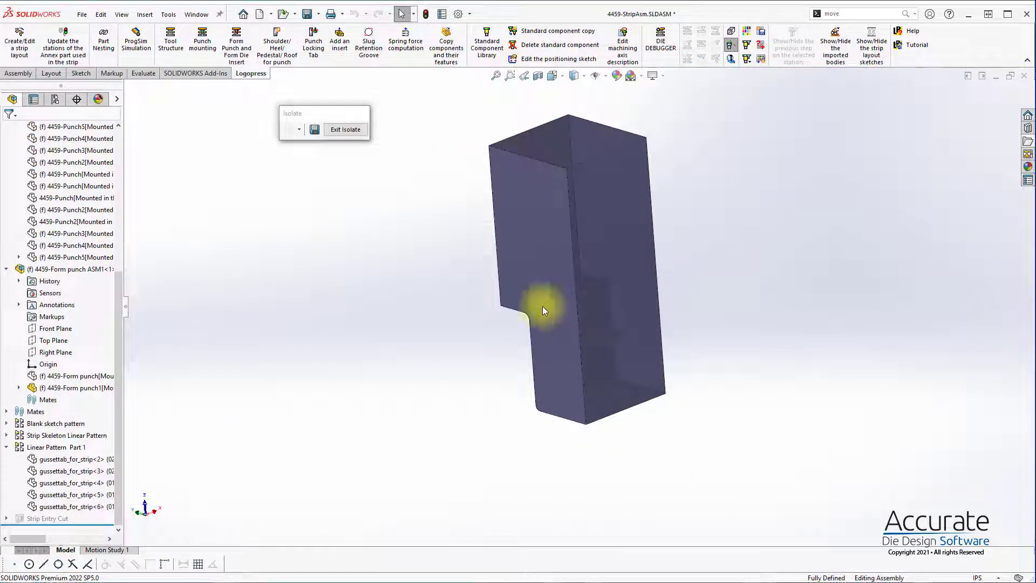
{"action": "left_click", "coordinate": [86, 387]}
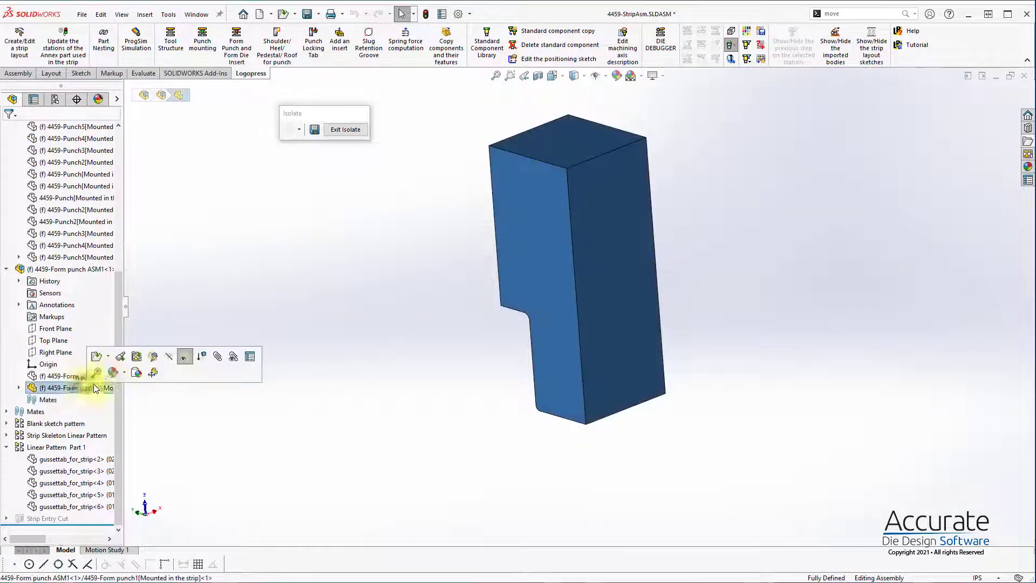
{"action": "left_click", "coordinate": [152, 357]}
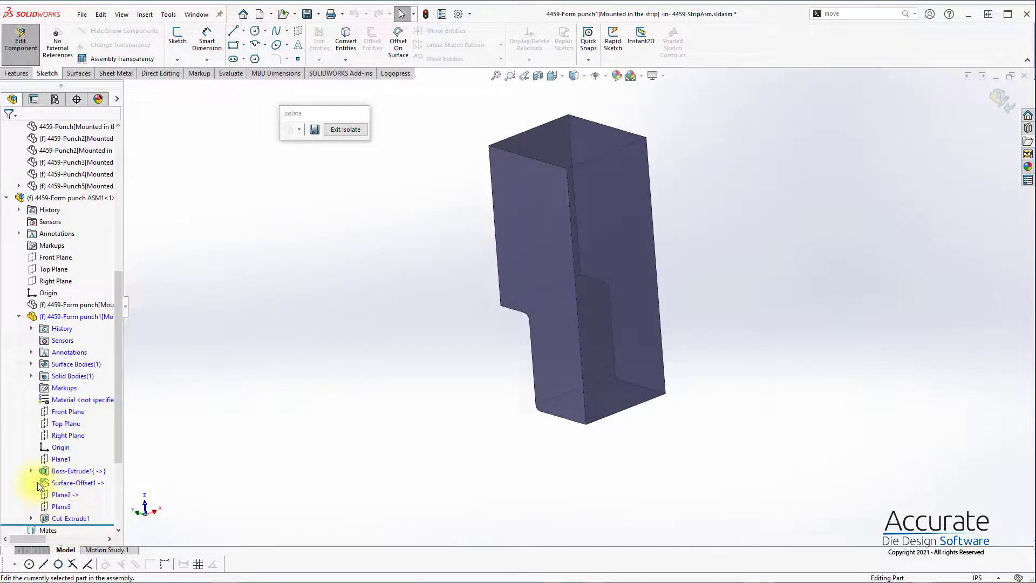
Step: Highlight the Surface-Offset1 body of the form punch and examine how it lies against the punch block
{"action": "left_click", "coordinate": [30, 363]}
{"action": "left_click", "coordinate": [81, 376]}
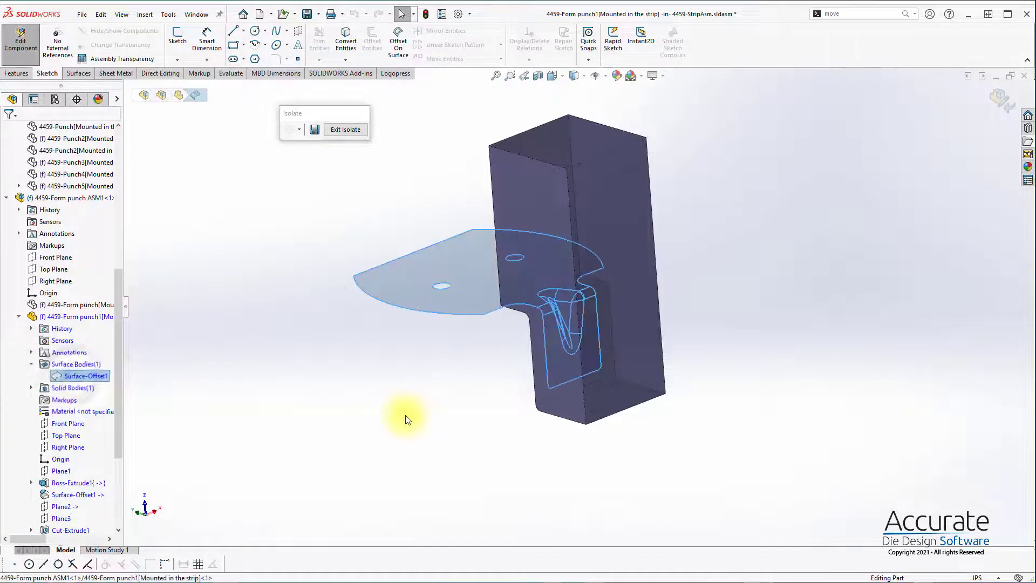
{"action": "middle_click_drag", "start_coordinate": [408, 420], "coordinate": [460, 415]}
{"action": "left_click", "coordinate": [303, 410]}
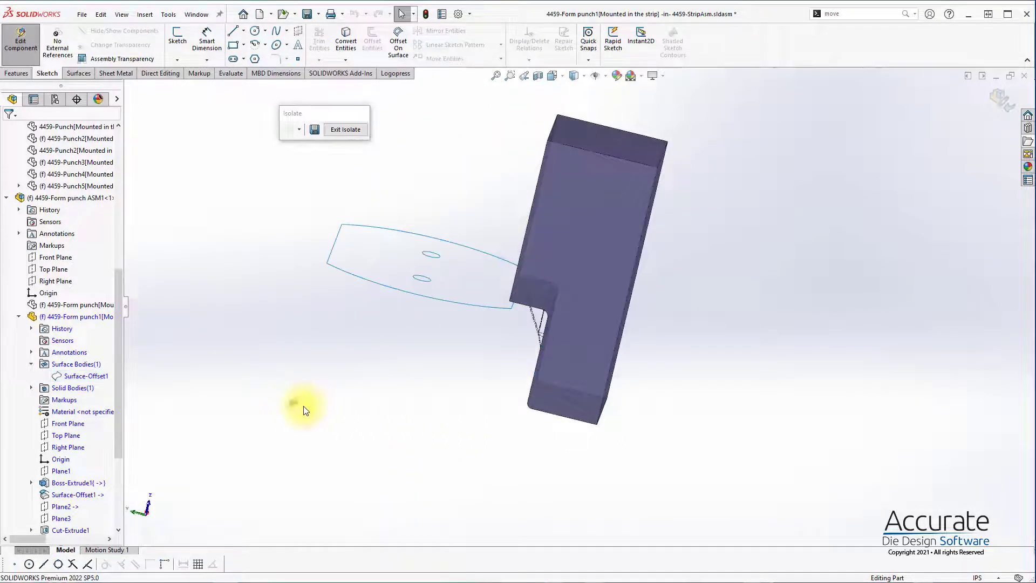
Step: Start a sketch on the punch block's top face and draw a corner rectangle from the face's edge on the gusset side
{"action": "left_click", "coordinate": [600, 137]}
{"action": "left_click", "coordinate": [540, 171]}
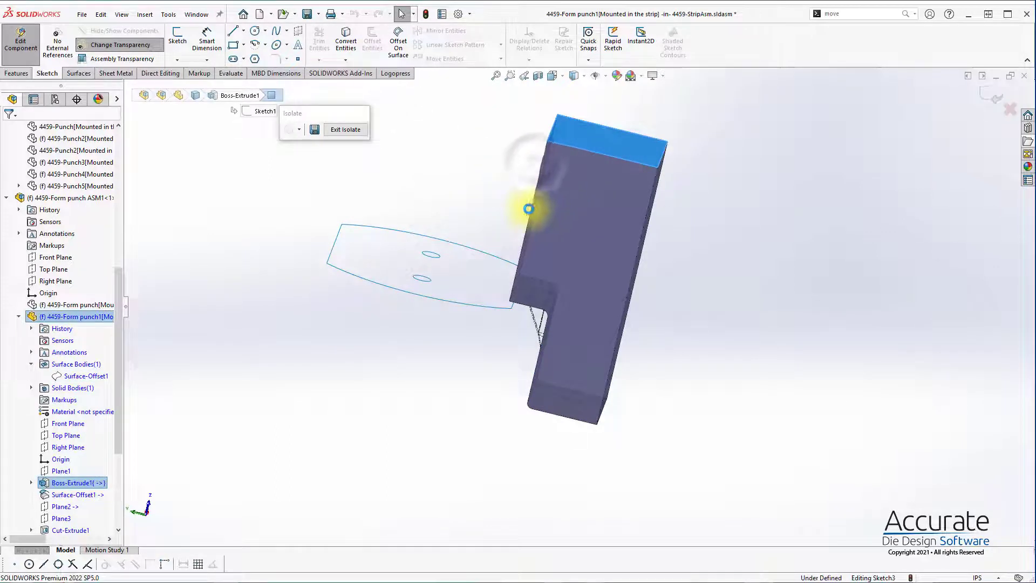
{"action": "key", "text": "s"}
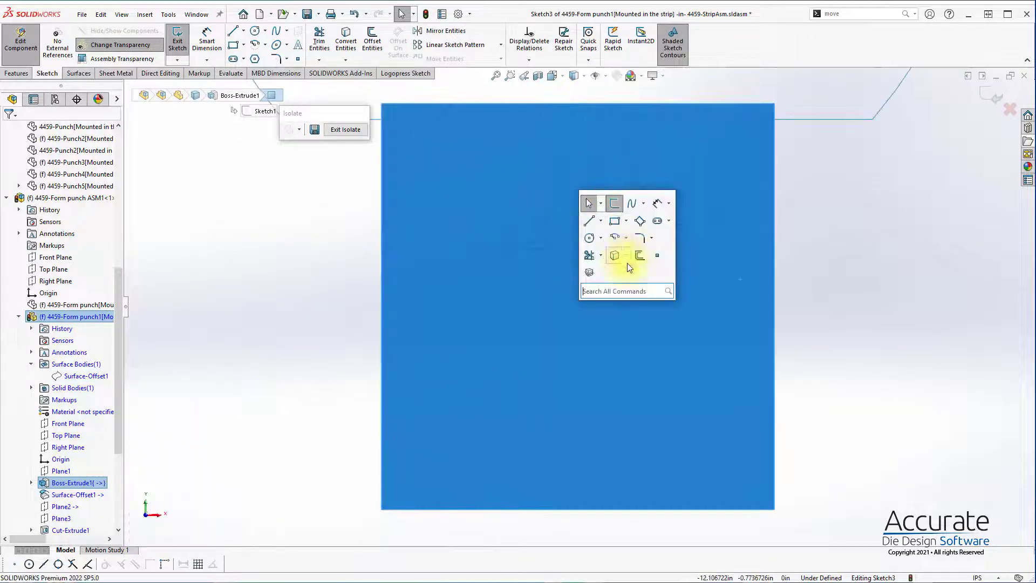
{"action": "left_click", "coordinate": [614, 220]}
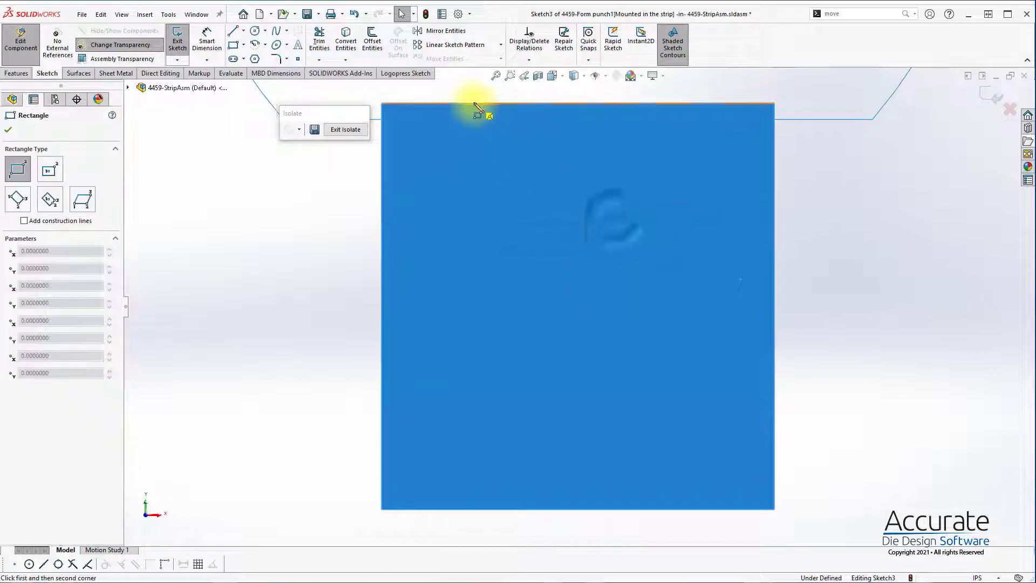
{"action": "left_click", "coordinate": [473, 103]}
{"action": "left_click", "coordinate": [674, 281]}
{"action": "key", "text": "Escape"}
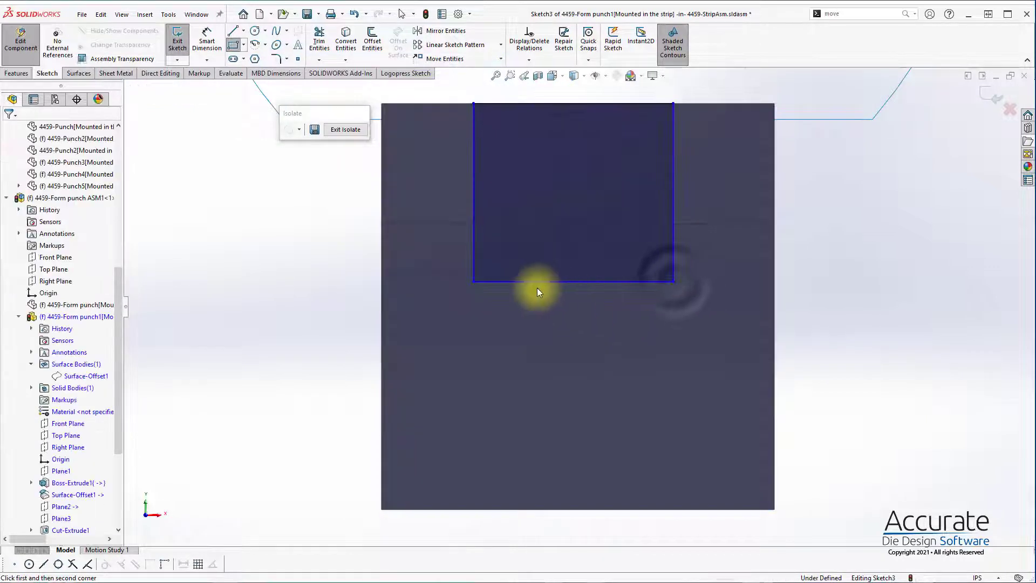
Step: Make the rectangle's lower side collinear with the straight edge where the rounding begins at the punch's far end
{"action": "scroll", "coordinate": [536, 287], "scroll_direction": "up", "scroll_amount": 5}
{"action": "middle_click_drag", "start_coordinate": [537, 286], "coordinate": [627, 333]}
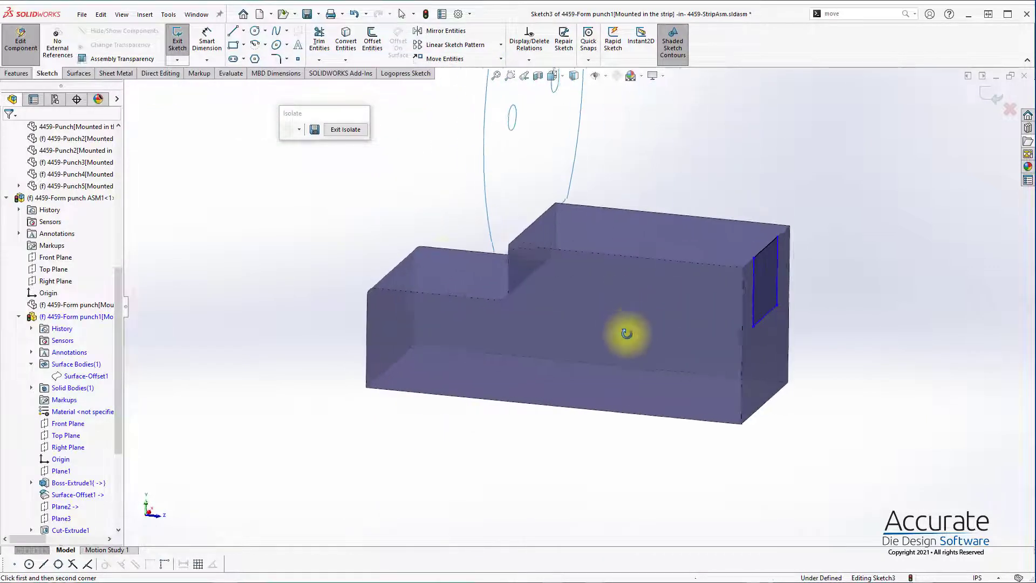
{"action": "left_click", "coordinate": [390, 288]}
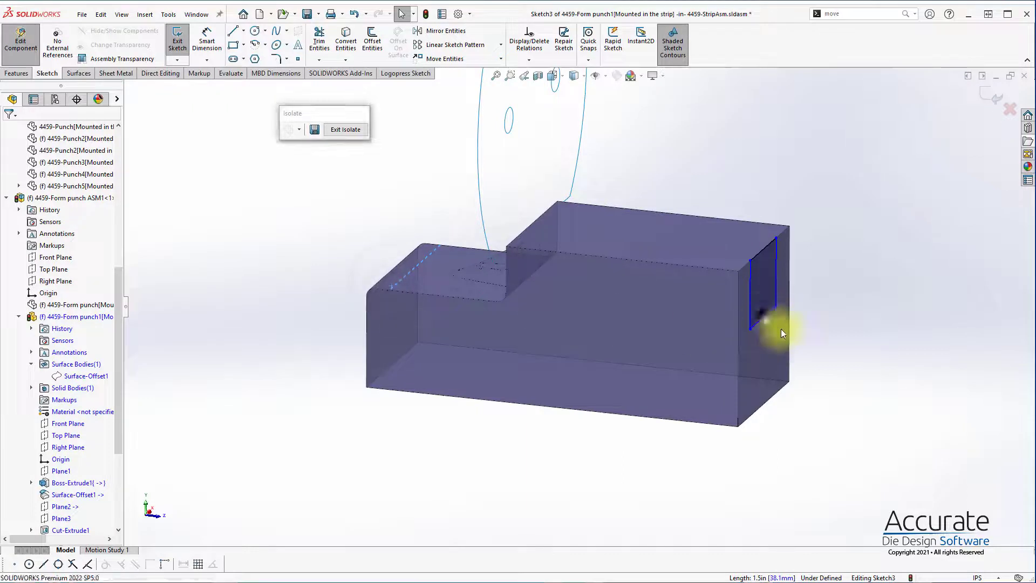
{"action": "left_click", "coordinate": [763, 317], "text": "ctrl"}
{"action": "left_click", "coordinate": [32, 306]}
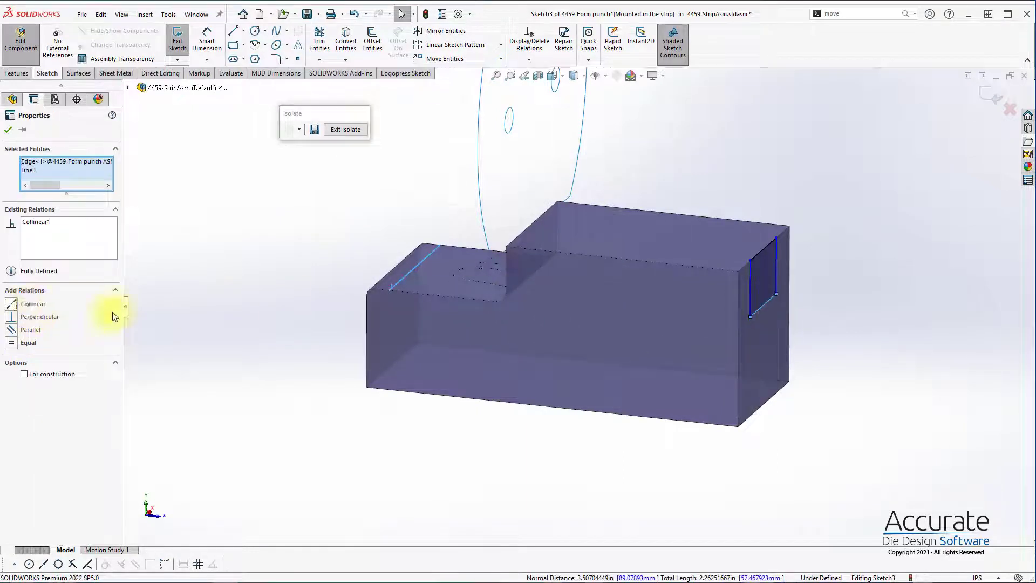
{"action": "left_click", "coordinate": [328, 340]}
Step: Narrow the rectangle from both vertical sides to about 0.62 in wide, viewing the sketch face-on
{"action": "key", "text": "ctrl+8"}
{"action": "scroll", "coordinate": [609, 362], "scroll_direction": "up", "scroll_amount": 4}
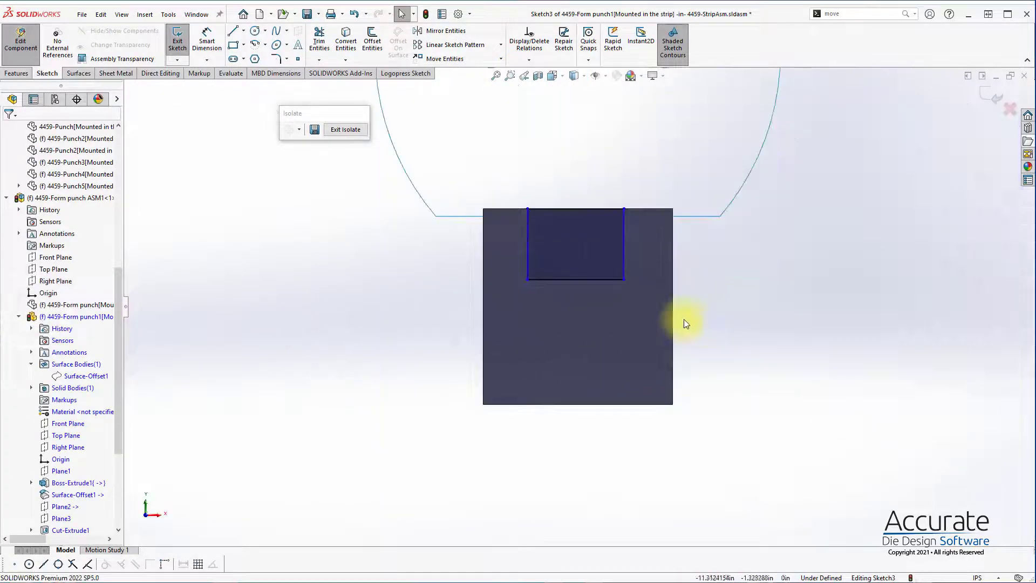
{"action": "scroll", "coordinate": [569, 224], "scroll_direction": "down", "scroll_amount": 2}
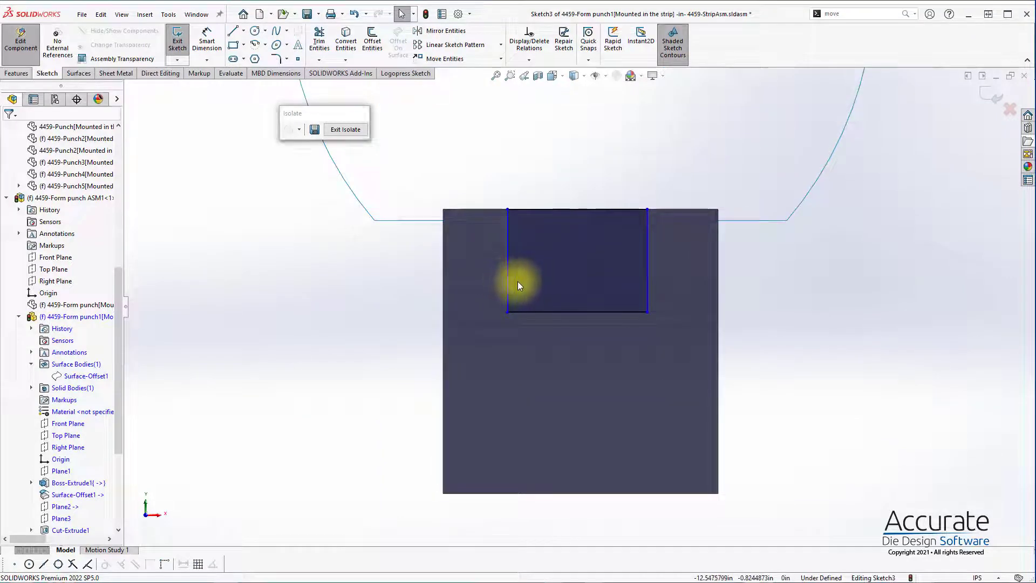
{"action": "left_click_drag", "start_coordinate": [517, 281], "coordinate": [526, 286]}
{"action": "left_click_drag", "start_coordinate": [648, 287], "coordinate": [640, 283]}
{"action": "left_click", "coordinate": [785, 348]}
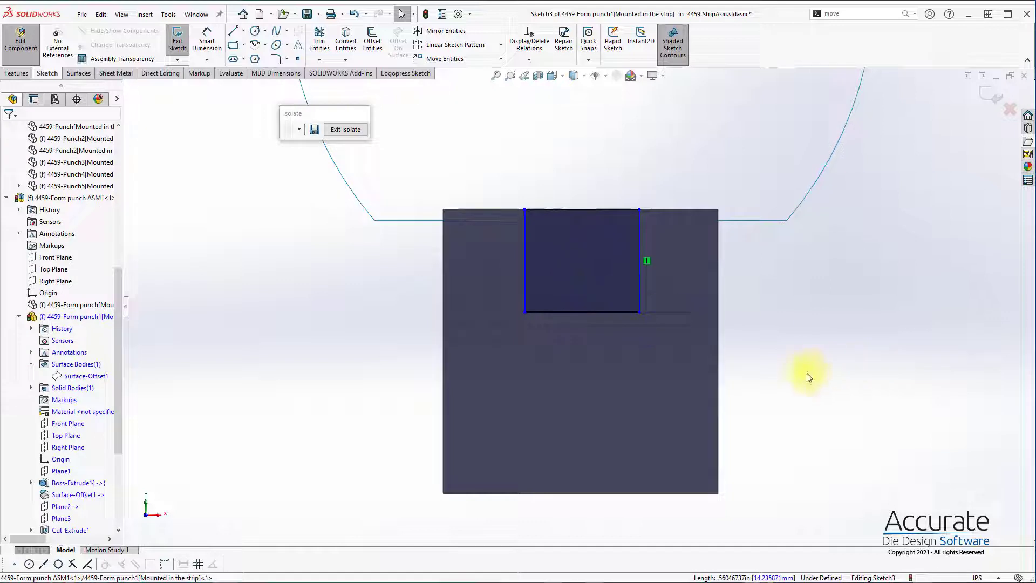
Step: Dimension the rectangle's spacing from the block's nearest vertical edge and the rectangle's width, keeping both as drawn
{"action": "right_click_drag", "start_coordinate": [824, 348], "coordinate": [820, 294]}
{"action": "left_click", "coordinate": [639, 244]}
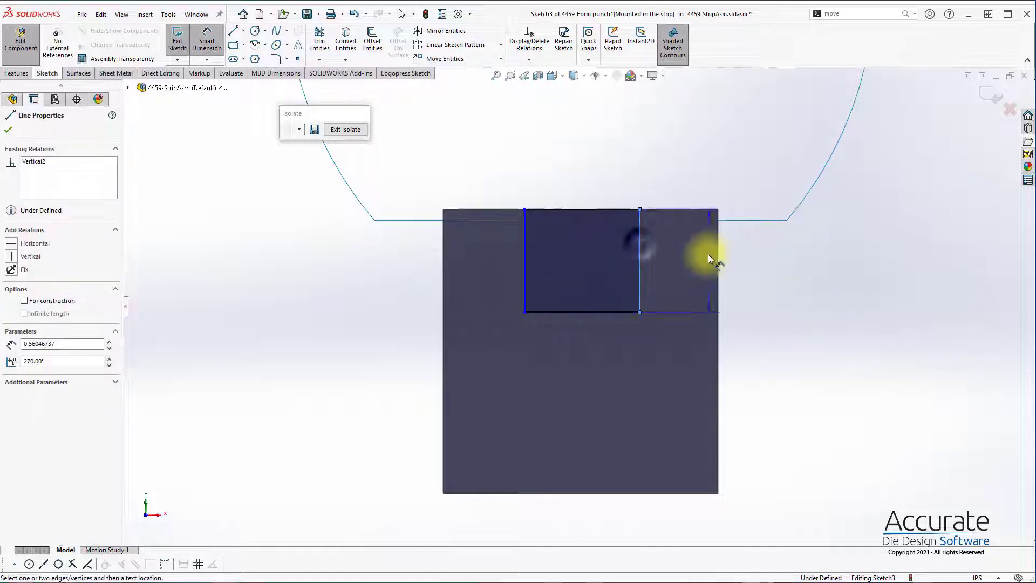
{"action": "left_click", "coordinate": [716, 261]}
{"action": "left_click", "coordinate": [700, 264]}
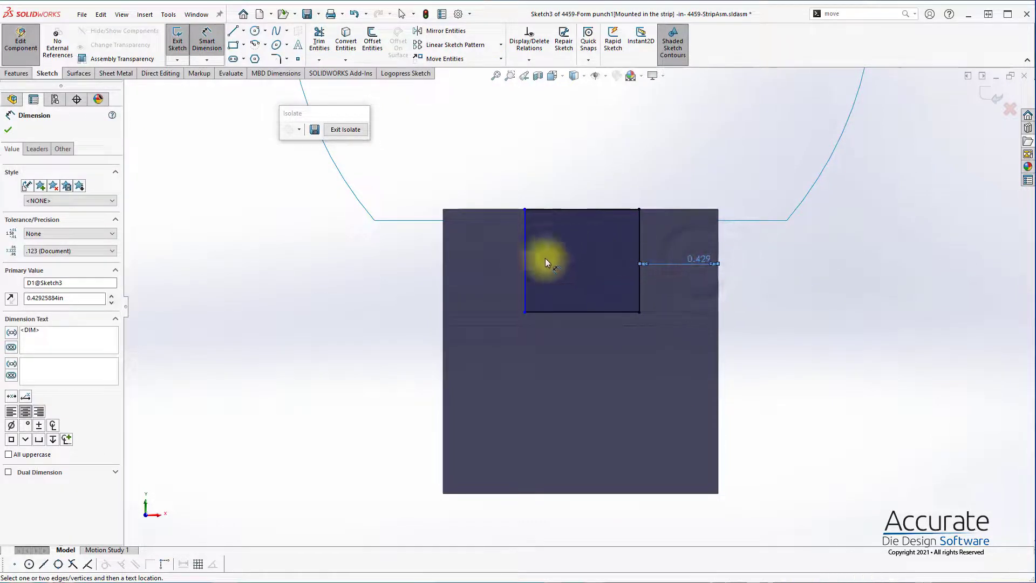
{"action": "left_click", "coordinate": [578, 312]}
{"action": "left_click", "coordinate": [585, 343]}
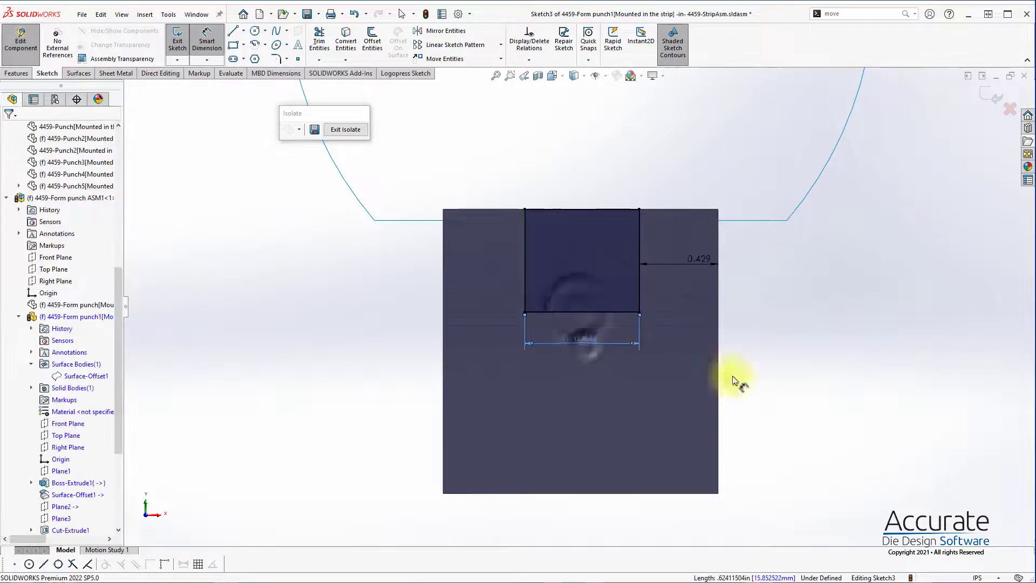
Step: Start an extruded boss from the rectangle and reverse its direction so it runs back through the punch block
{"action": "left_click", "coordinate": [15, 74]}
{"action": "left_click", "coordinate": [182, 41]}
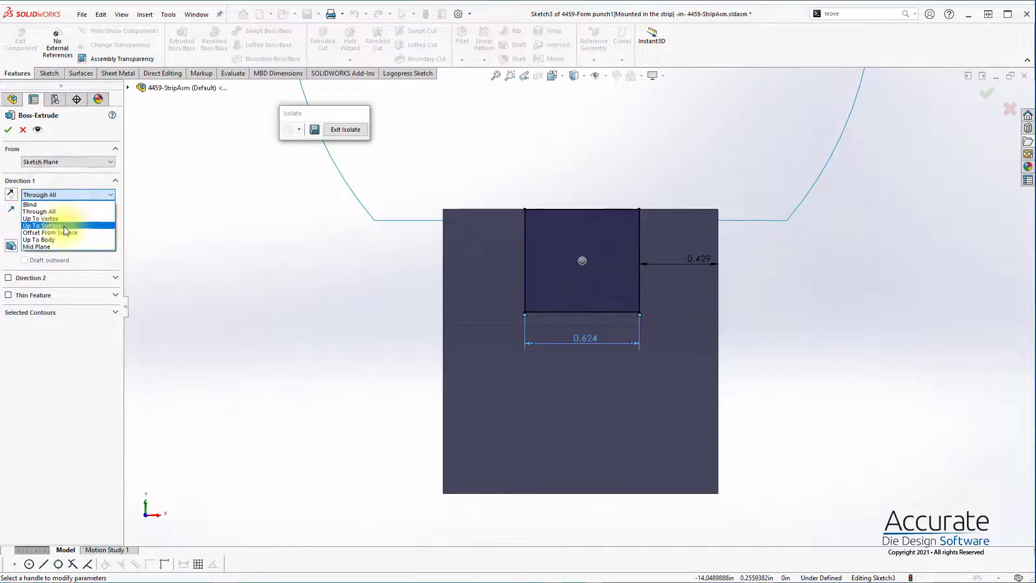
{"action": "left_click", "coordinate": [38, 204]}
{"action": "scroll", "coordinate": [406, 225], "scroll_direction": "up", "scroll_amount": 4}
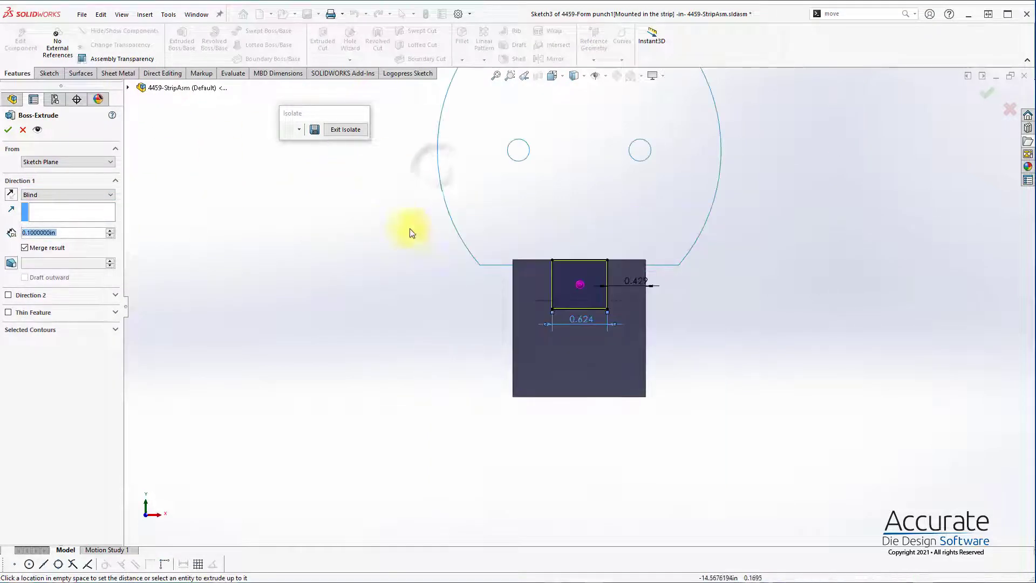
{"action": "middle_click_drag", "start_coordinate": [408, 229], "coordinate": [496, 153]}
{"action": "left_click", "coordinate": [10, 194]}
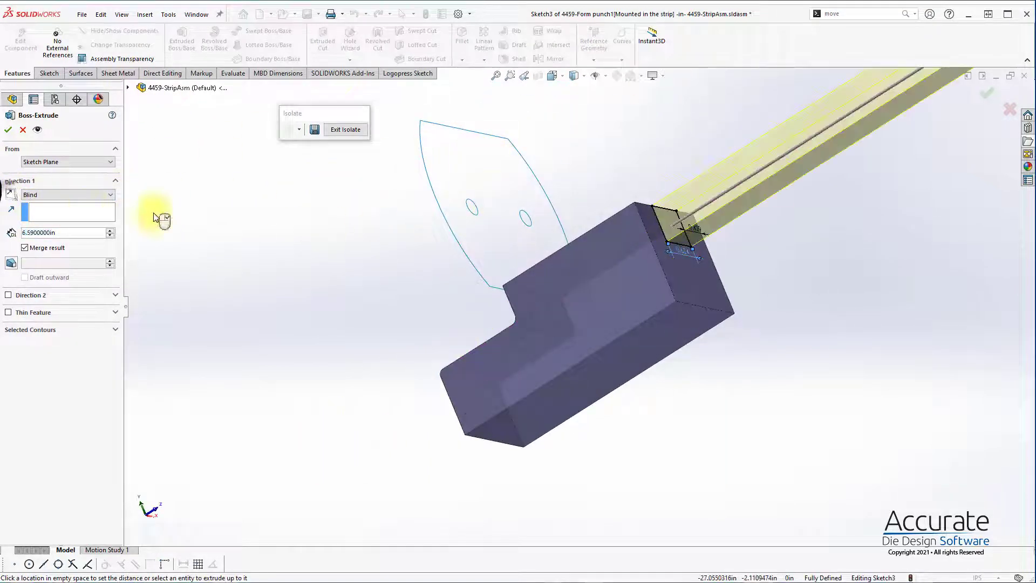
{"action": "left_click", "coordinate": [11, 194]}
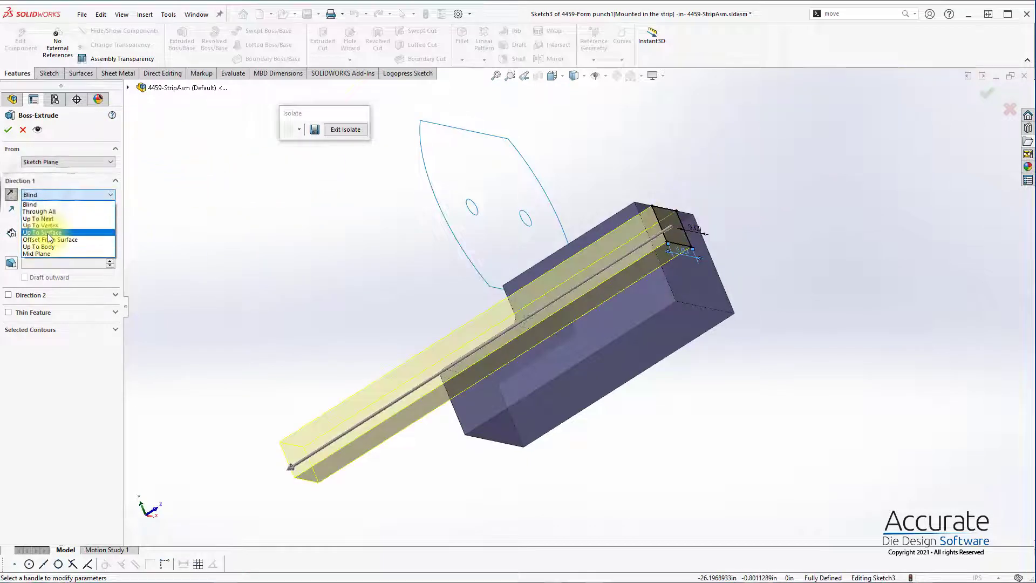
Step: Set the boss extrusion to end Up To Surface and expose the form punch's surface bodies for choosing the target
{"action": "left_click", "coordinate": [42, 232]}
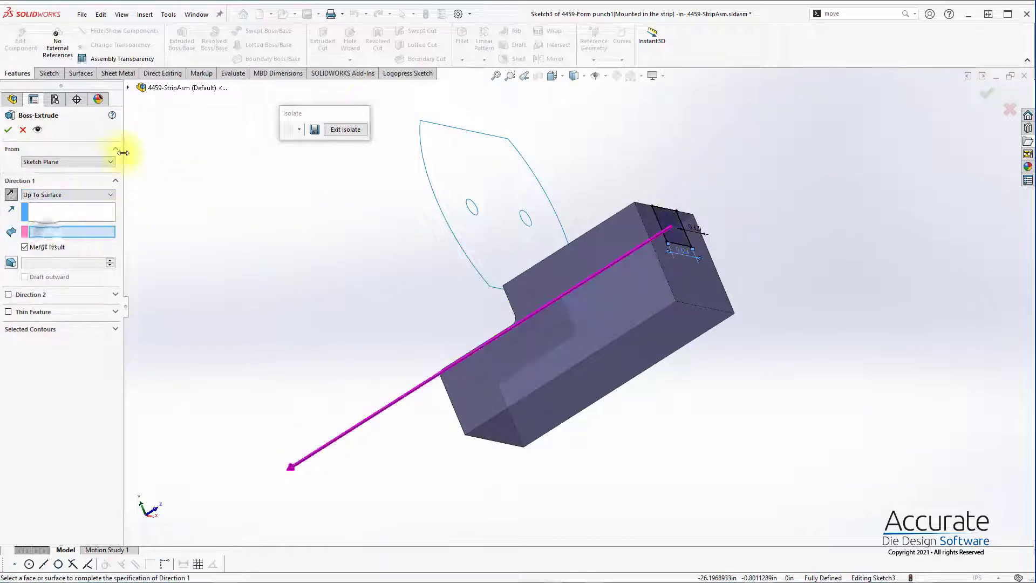
{"action": "left_click", "coordinate": [128, 87]}
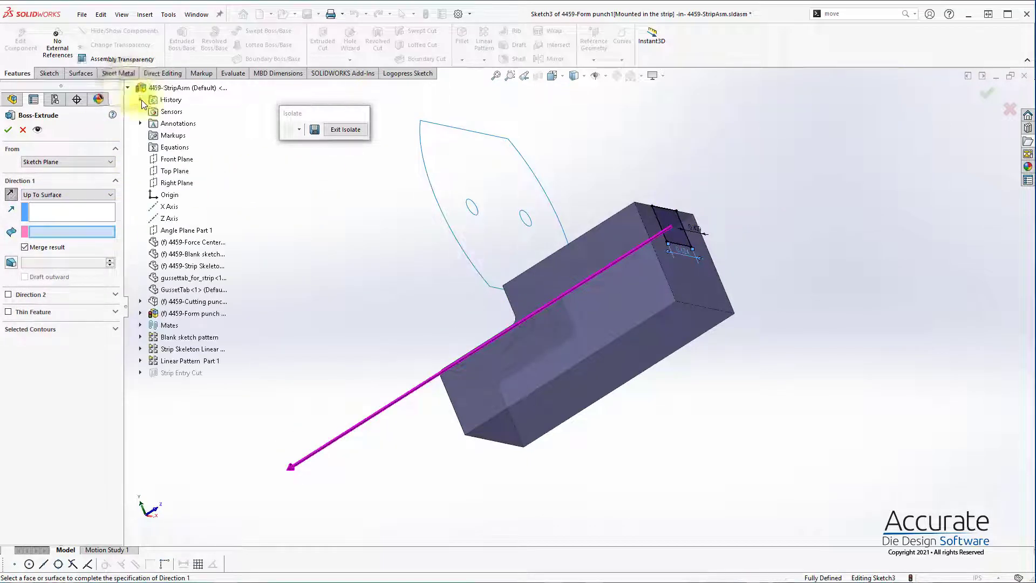
{"action": "left_click", "coordinate": [140, 313]}
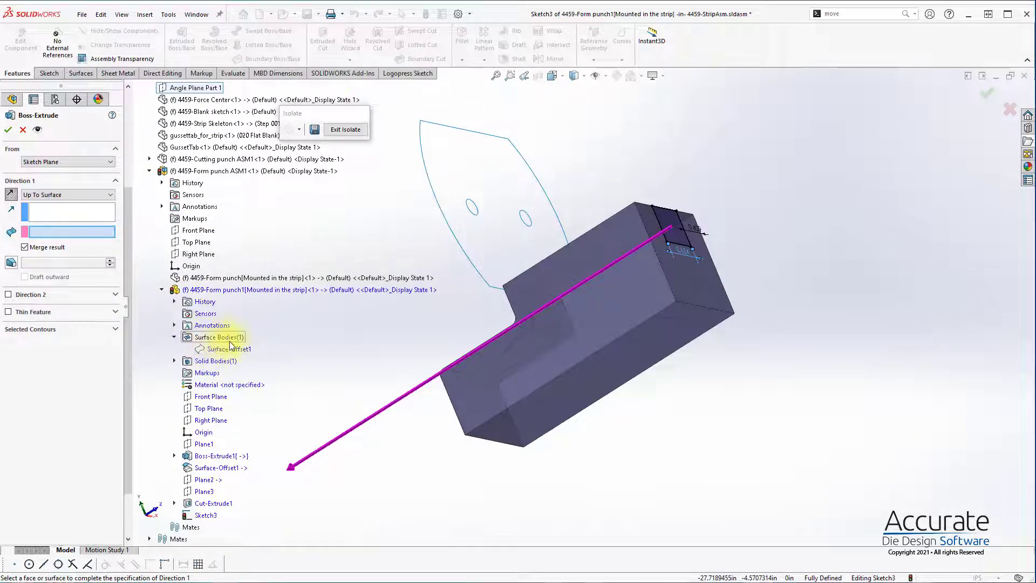
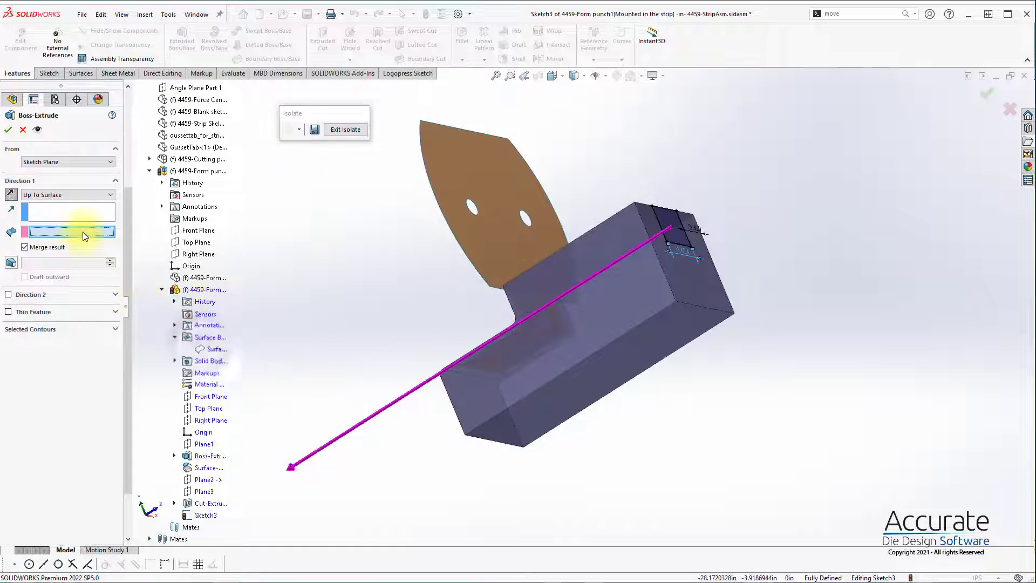
Step: Show the form punch's hidden Surface-Offset1 body and pick it as the end surface for the boss extrusion
{"action": "right_click", "coordinate": [220, 350]}
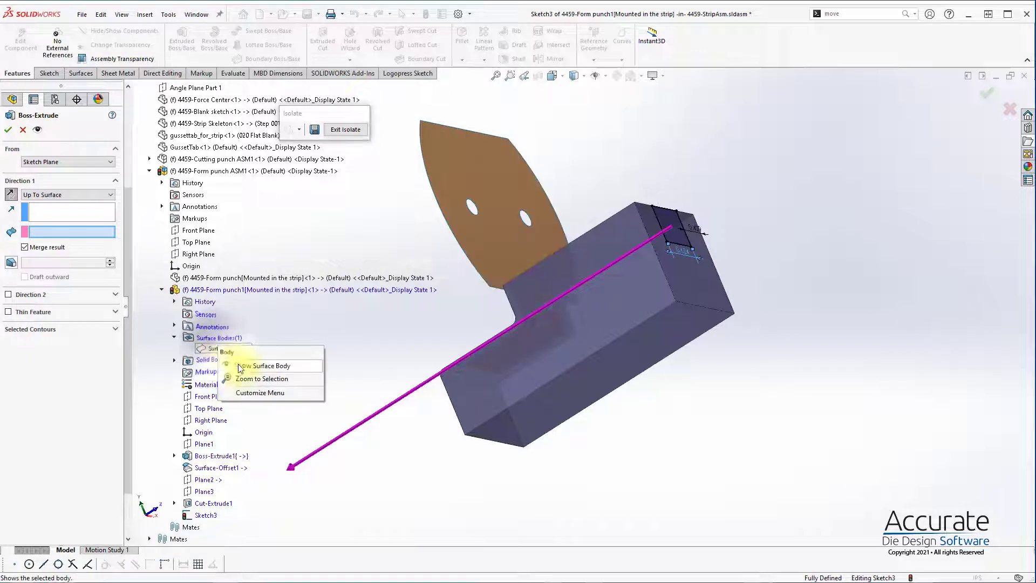
{"action": "left_click", "coordinate": [516, 257]}
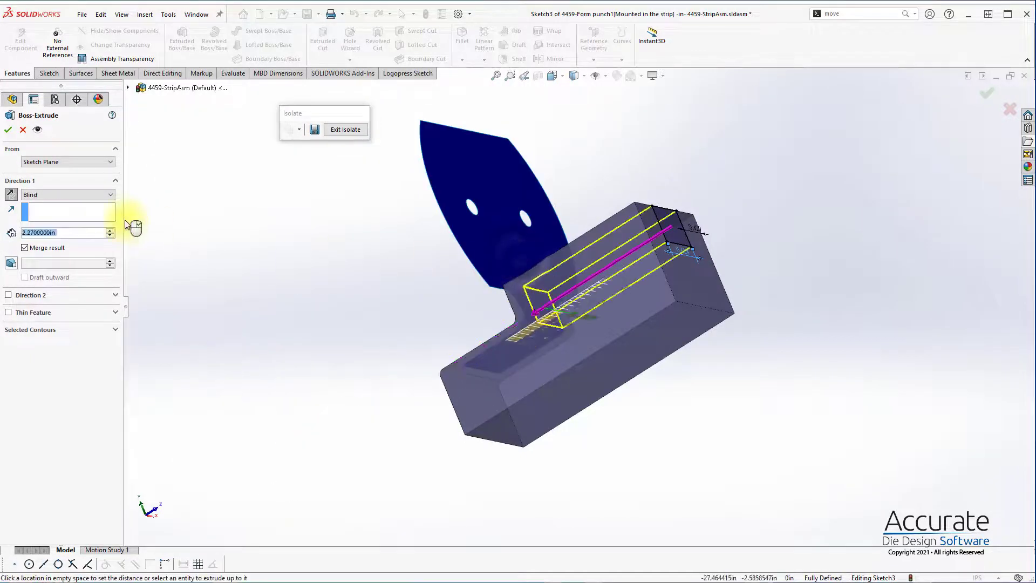
{"action": "left_click", "coordinate": [491, 254]}
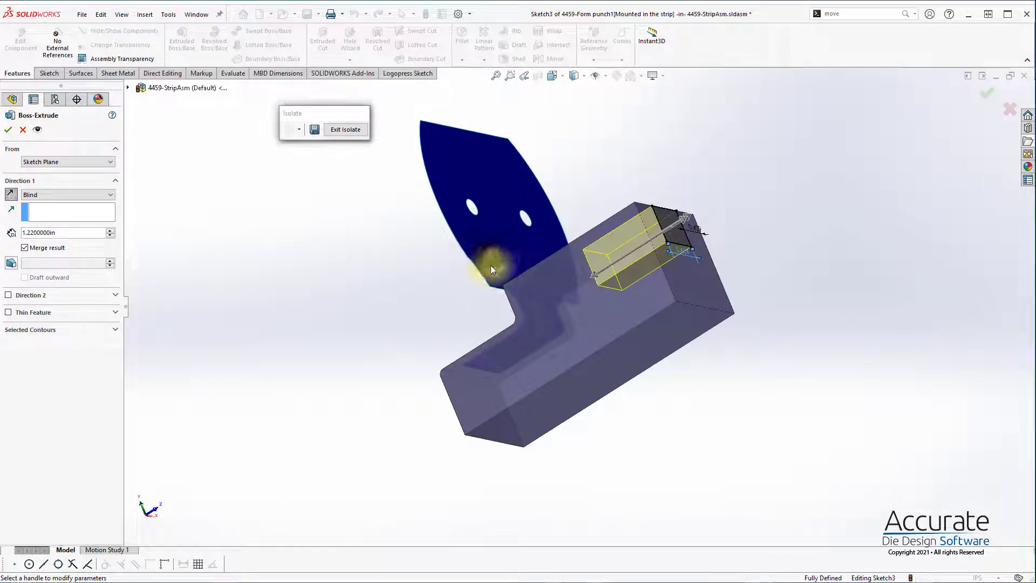
{"action": "left_click", "coordinate": [39, 196]}
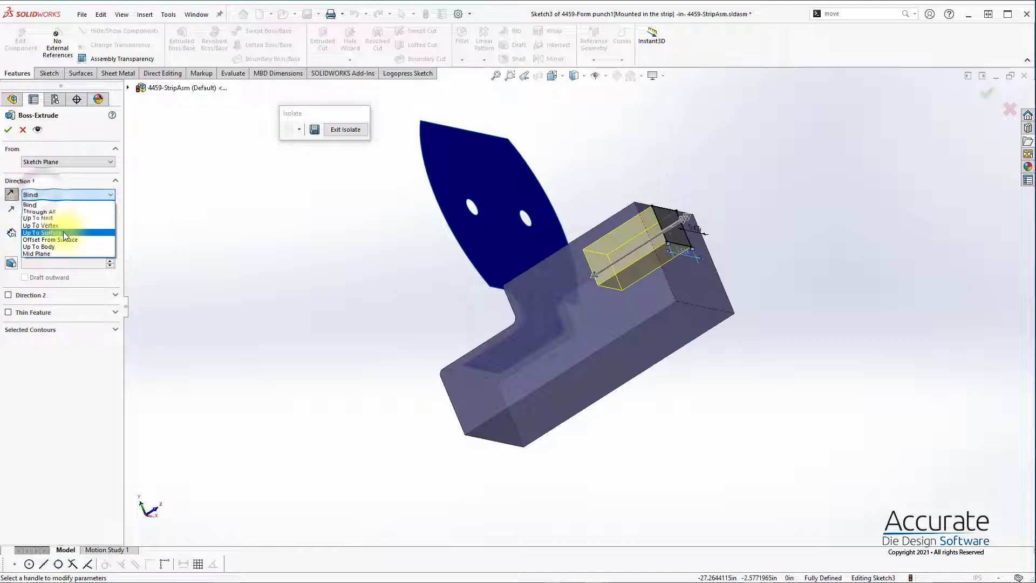
{"action": "left_click", "coordinate": [42, 229]}
{"action": "left_click", "coordinate": [514, 262]}
{"action": "left_click", "coordinate": [509, 276]}
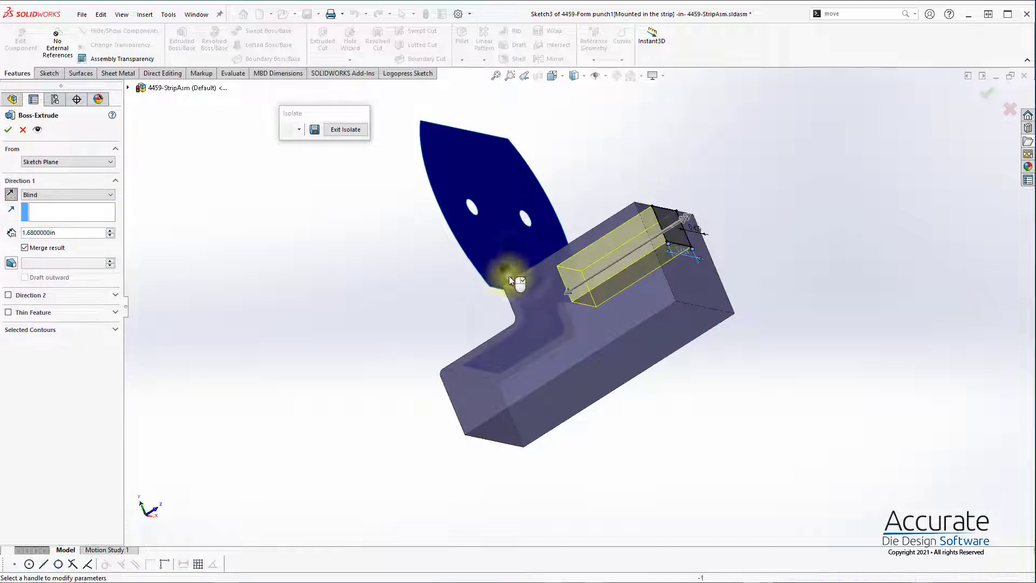
{"action": "mouse_move", "coordinate": [509, 277]}
{"action": "middle_mouse_down"}
{"action": "mouse_move", "coordinate": [508, 326]}
{"action": "mouse_move", "coordinate": [466, 429]}
{"action": "mouse_move", "coordinate": [527, 269]}
{"action": "mouse_move", "coordinate": [503, 244]}
{"action": "mouse_move", "coordinate": [506, 270]}
{"action": "middle_mouse_up"}
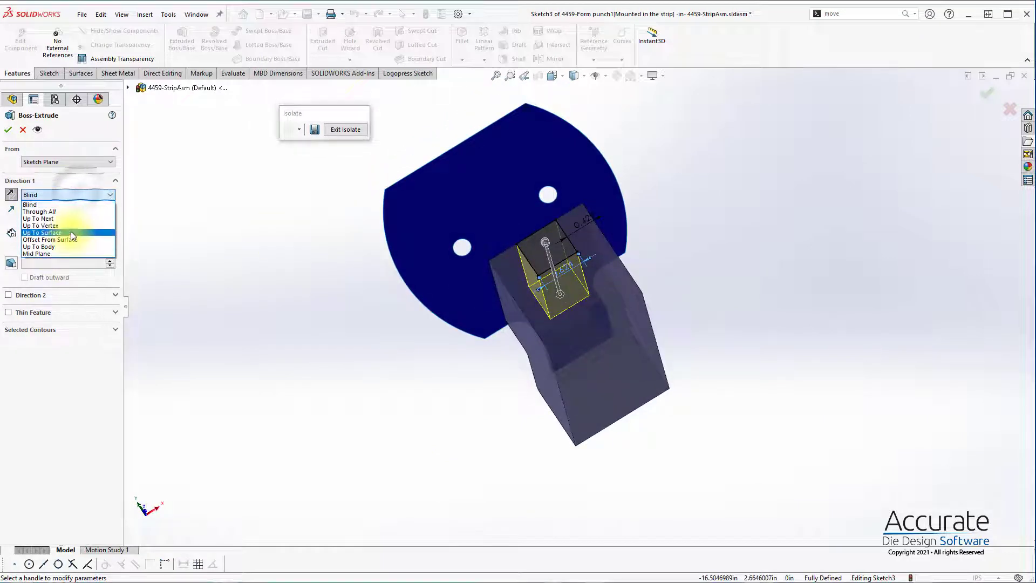
{"action": "left_click", "coordinate": [86, 232]}
{"action": "left_click", "coordinate": [480, 330]}
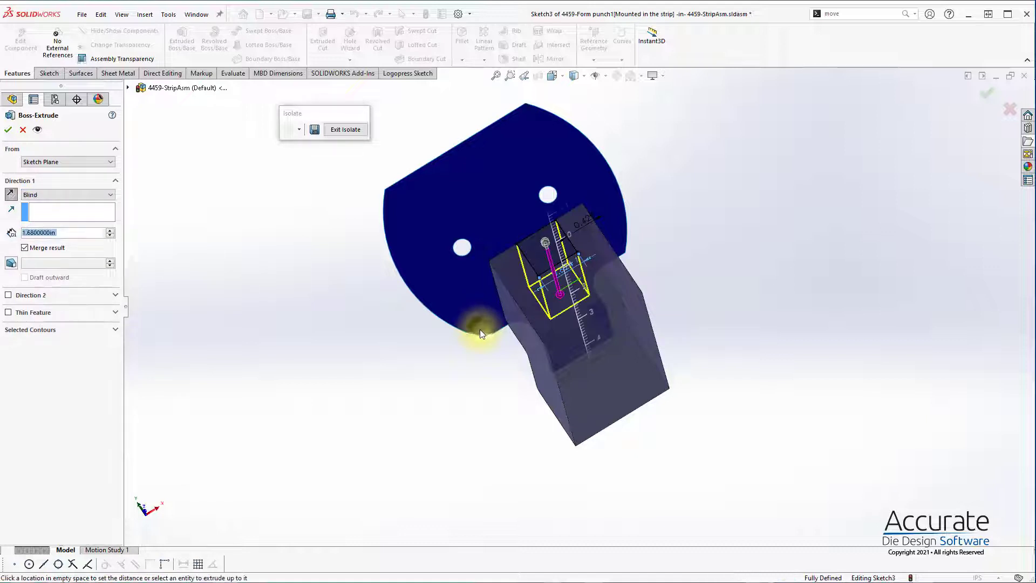
{"action": "left_click", "coordinate": [480, 332]}
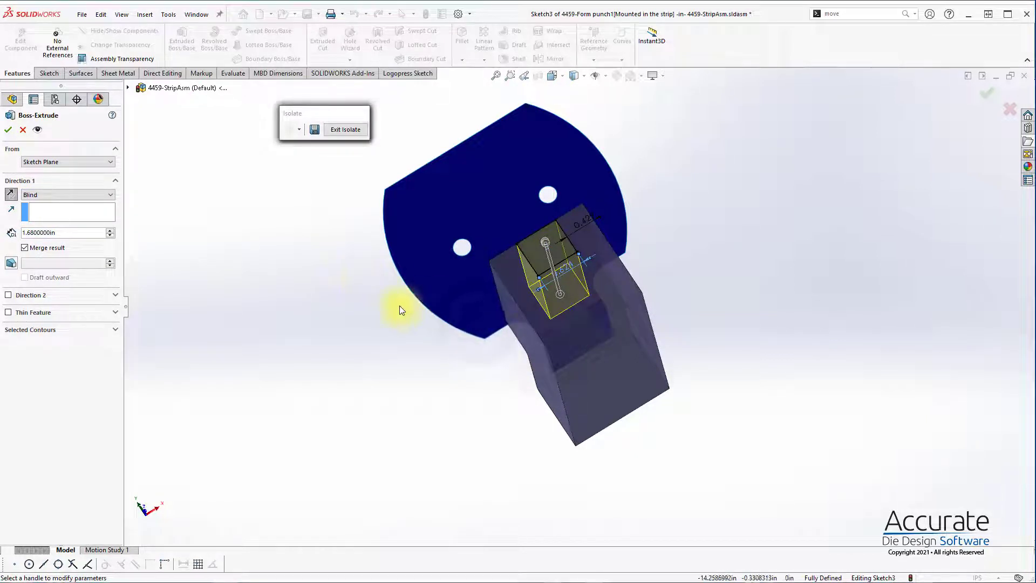
{"action": "middle_click_drag", "start_coordinate": [398, 307], "coordinate": [429, 231]}
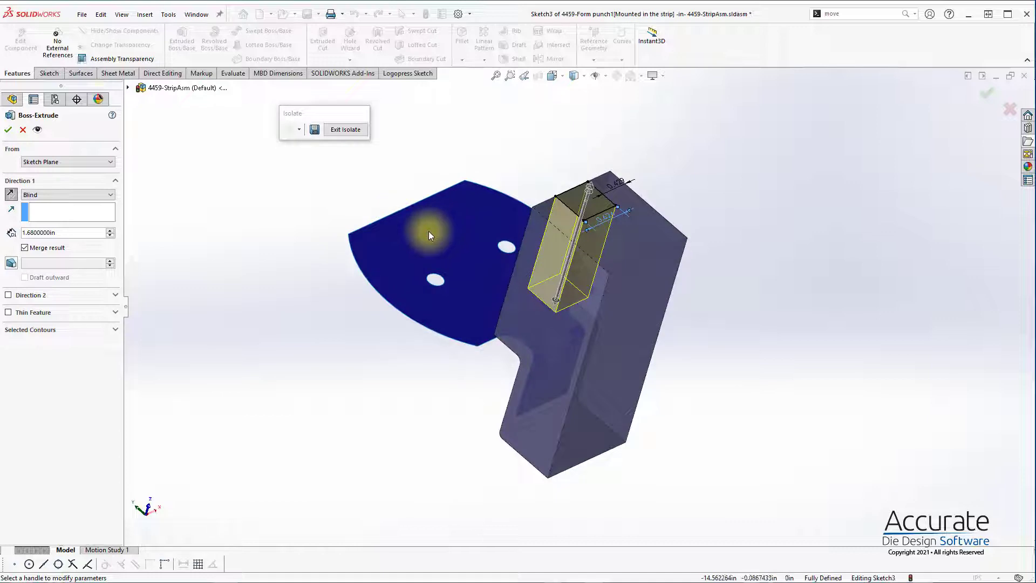
{"action": "left_click", "coordinate": [22, 130]}
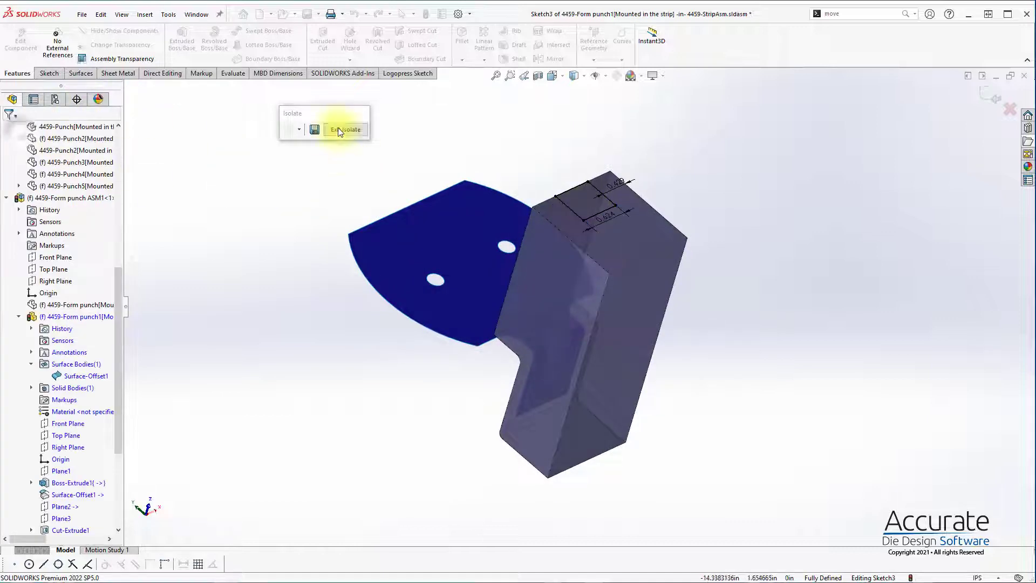
Step: Finish editing the form punch in context, exit the isolated view and open the form punch part in its own window
{"action": "left_click", "coordinate": [986, 106]}
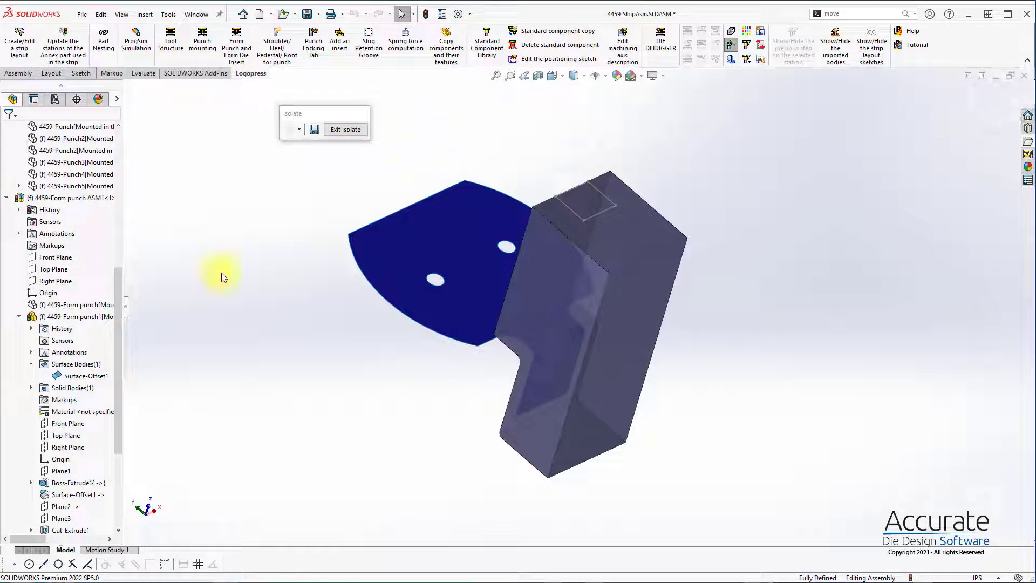
{"action": "left_click", "coordinate": [346, 130]}
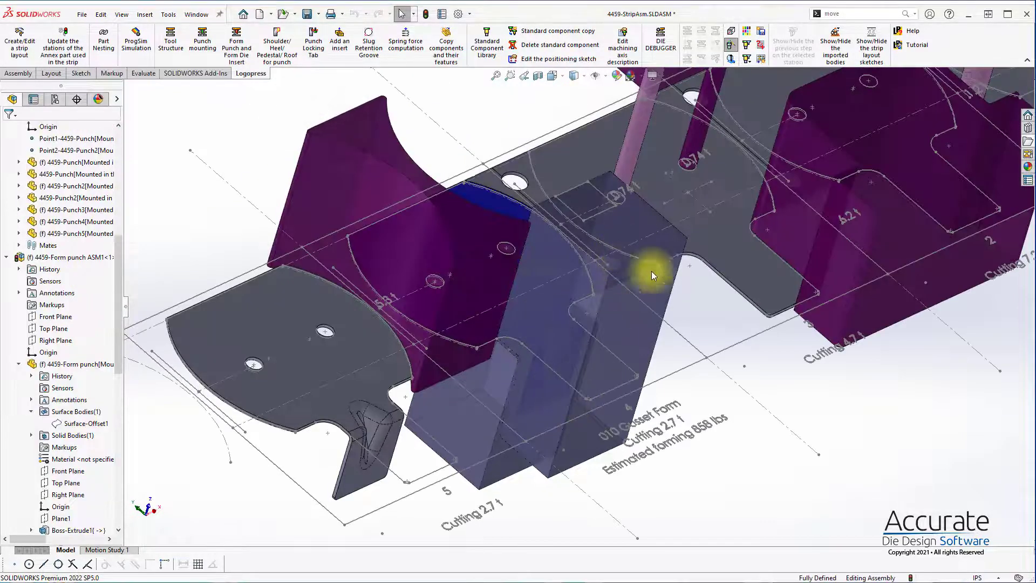
{"action": "left_click", "coordinate": [663, 326]}
{"action": "right_click", "coordinate": [662, 326]}
{"action": "left_click", "coordinate": [670, 257]}
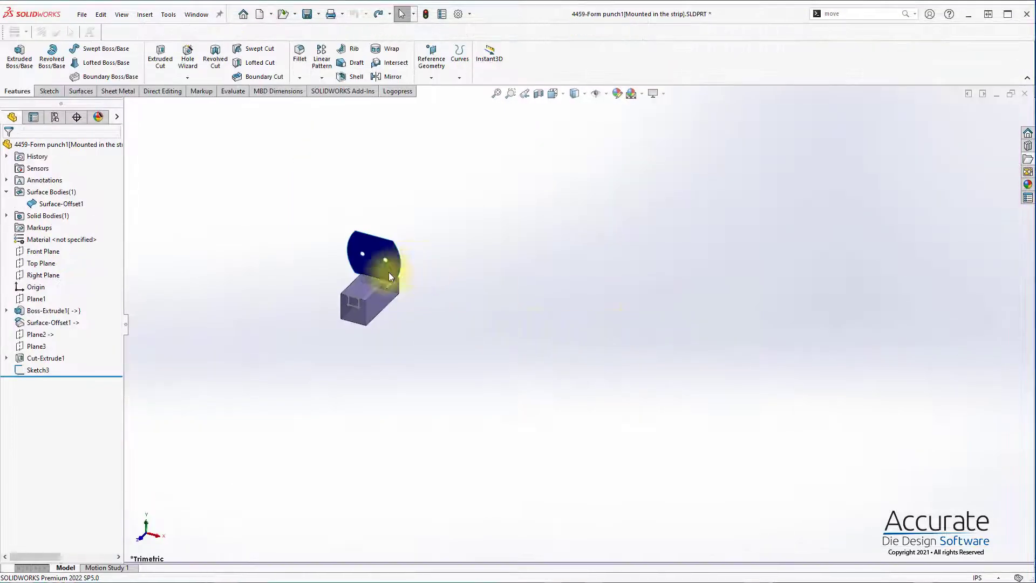
Step: Extrude the rectangle sketch (Sketch3) as a boss Up To Surface, ending at the blue offset surface
{"action": "scroll", "coordinate": [389, 272], "scroll_direction": "down", "scroll_amount": 7}
{"action": "middle_click_drag", "start_coordinate": [418, 329], "coordinate": [95, 339]}
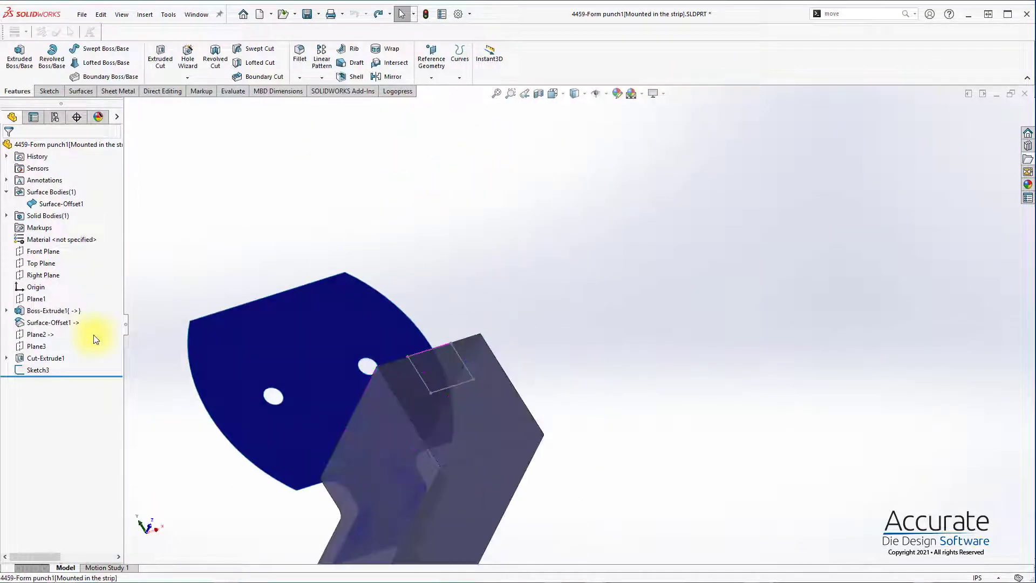
{"action": "left_click", "coordinate": [39, 370]}
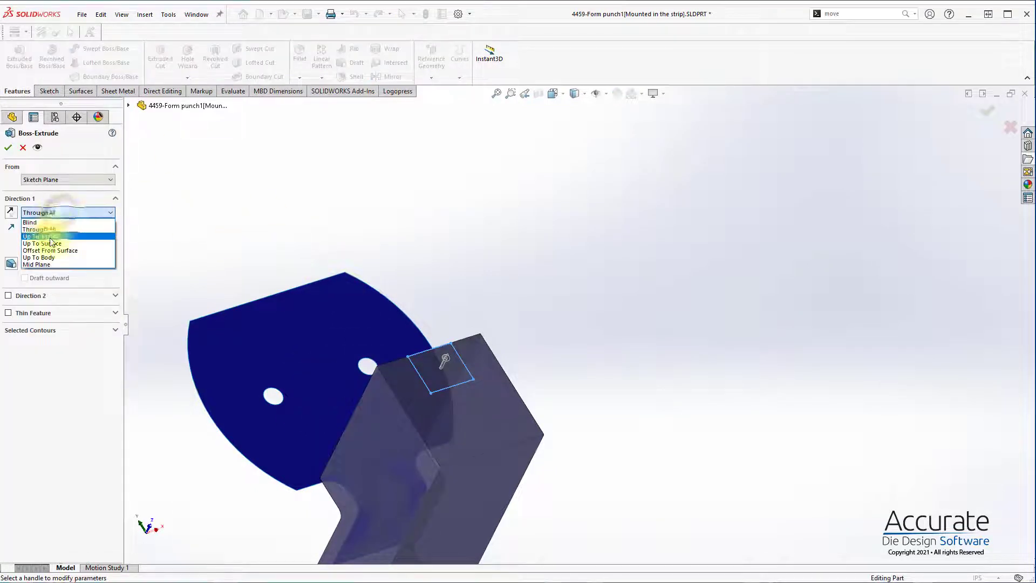
{"action": "left_click", "coordinate": [51, 244]}
{"action": "left_click", "coordinate": [292, 438]}
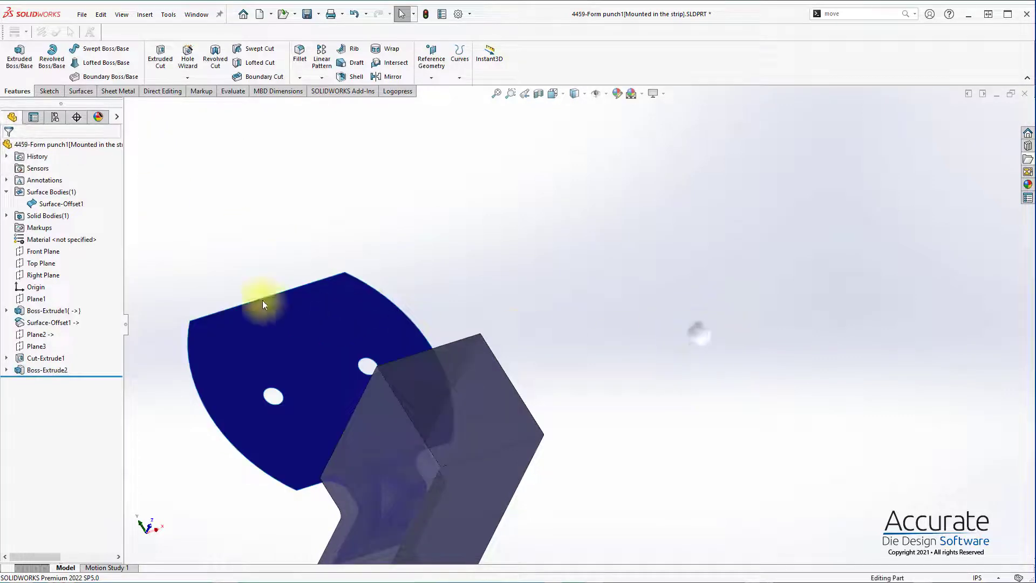
Step: Hide the Surface-Offset1 body and close the part to return to the strip assembly
{"action": "left_click", "coordinate": [60, 203]}
{"action": "left_click", "coordinate": [70, 186]}
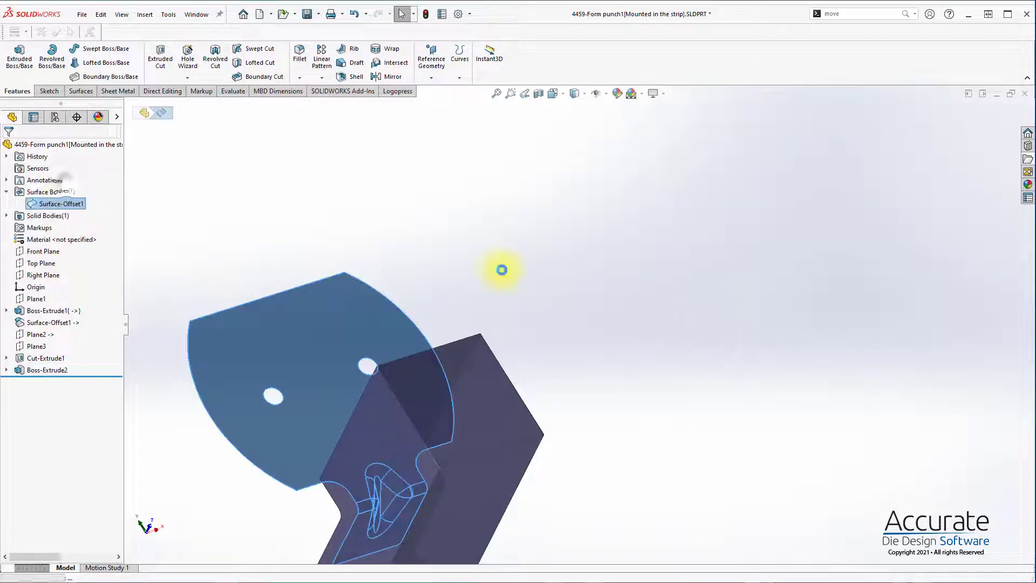
{"action": "middle_click_drag", "start_coordinate": [502, 271], "coordinate": [890, 121]}
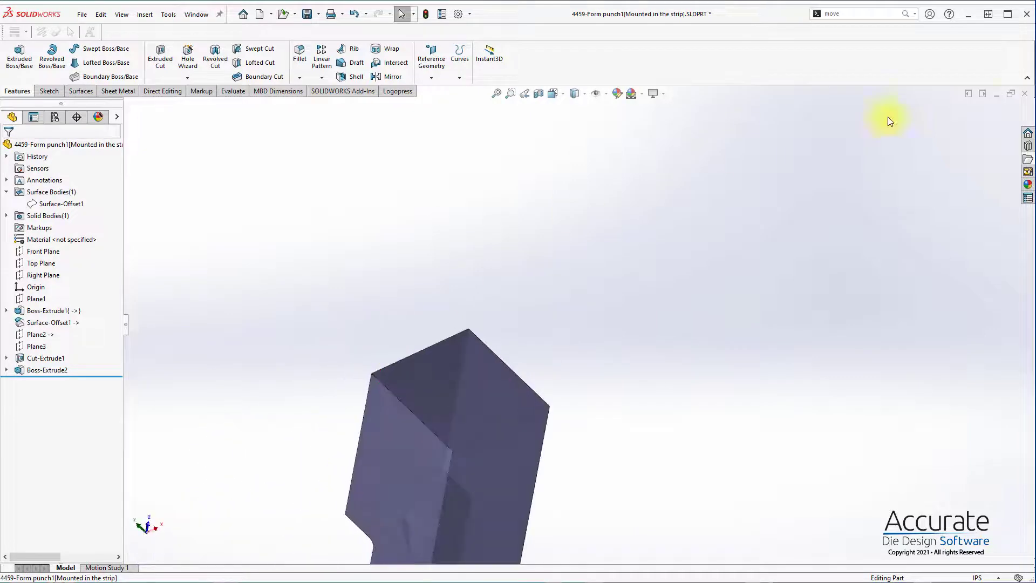
{"action": "left_click", "coordinate": [1026, 94]}
{"action": "left_click", "coordinate": [528, 320]}
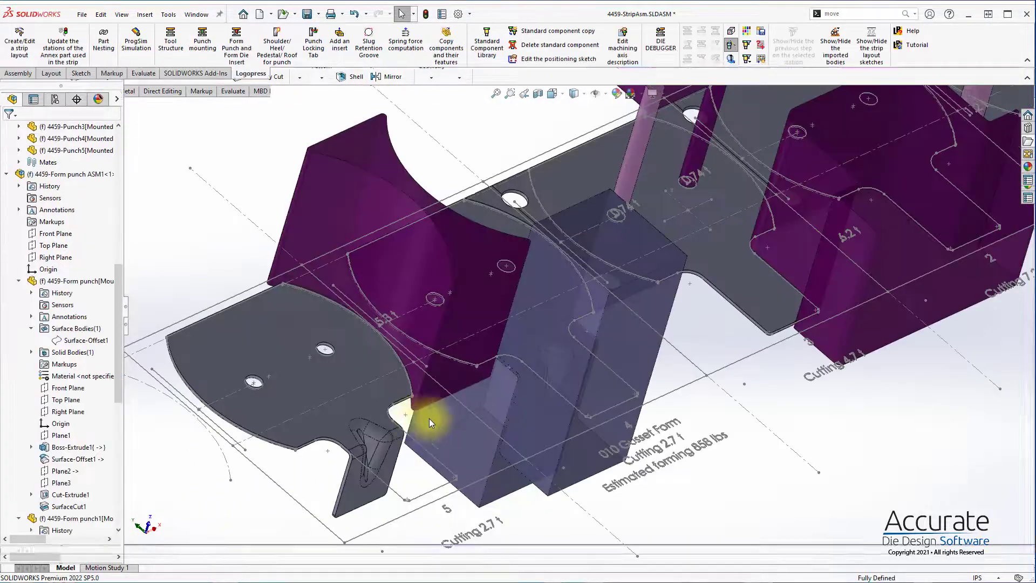
{"action": "mouse_move", "coordinate": [559, 301]}
{"action": "middle_mouse_down"}
{"action": "mouse_move", "coordinate": [578, 327]}
{"action": "mouse_move", "coordinate": [562, 301]}
{"action": "middle_mouse_up"}
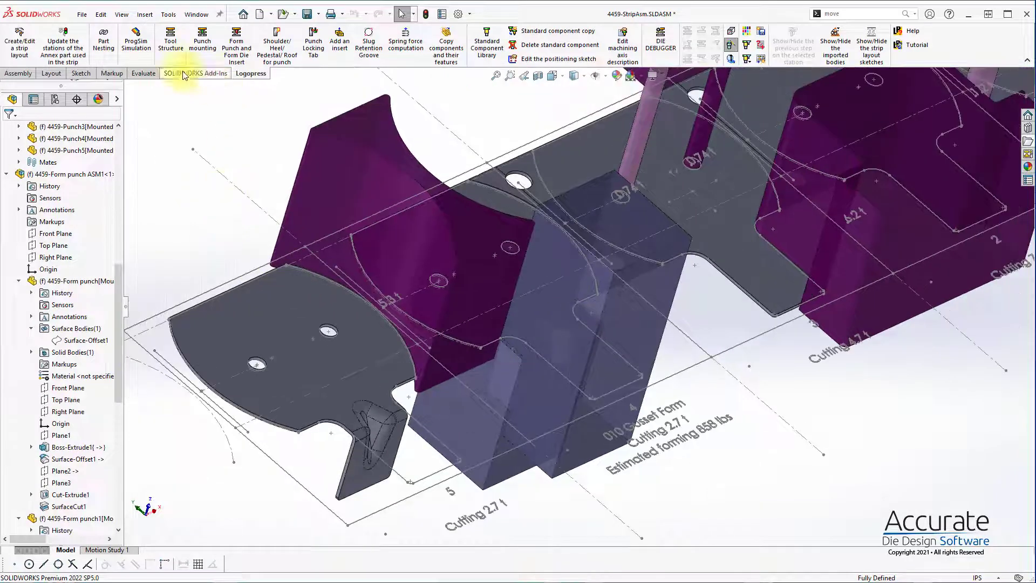
Step: Start another Logopress form punch on the station 4 part of the strip and open its punch body sketch
{"action": "left_click", "coordinate": [238, 46]}
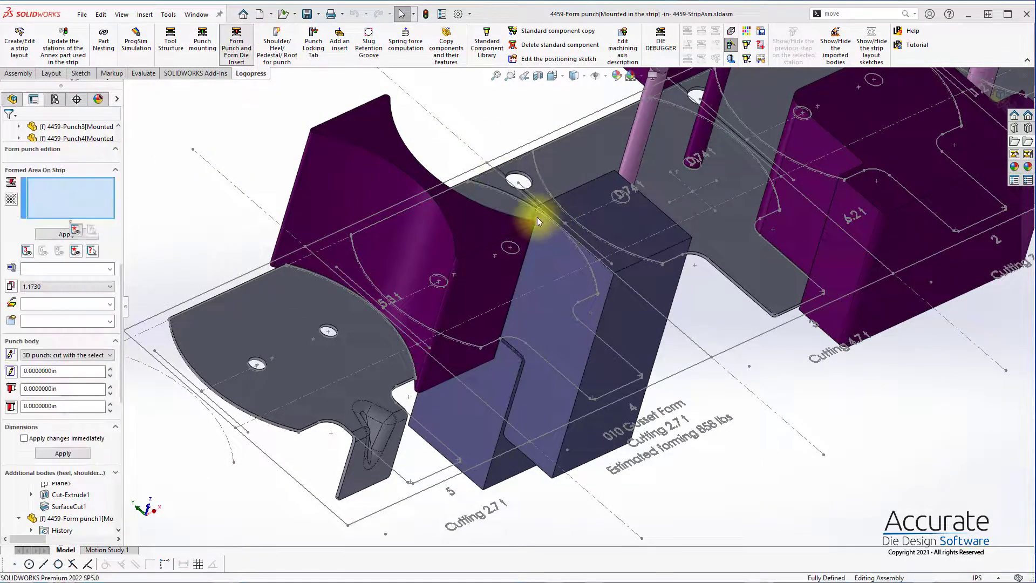
{"action": "middle_click_drag", "start_coordinate": [539, 217], "coordinate": [536, 351]}
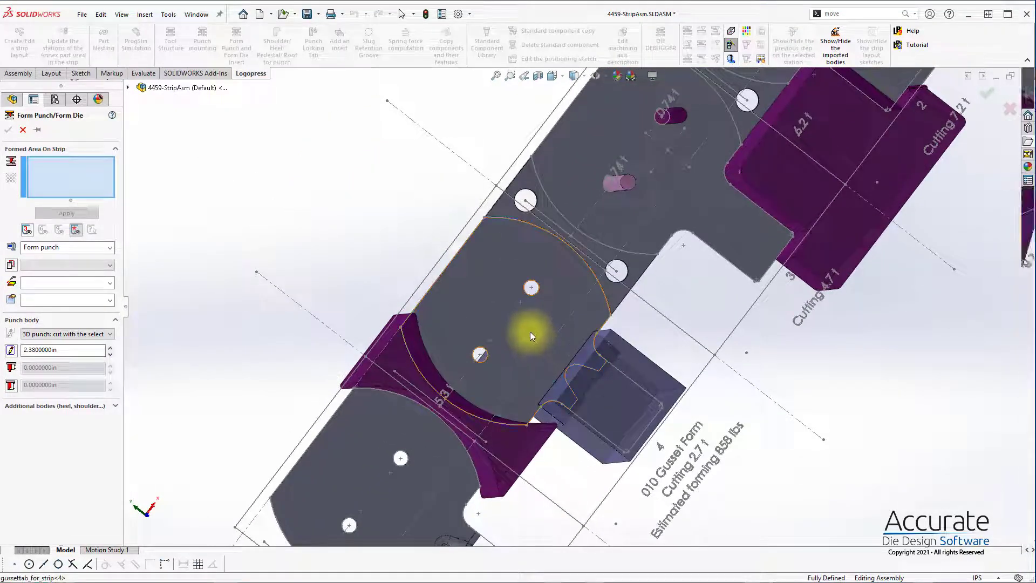
{"action": "left_click", "coordinate": [530, 332]}
{"action": "left_click", "coordinate": [16, 347]}
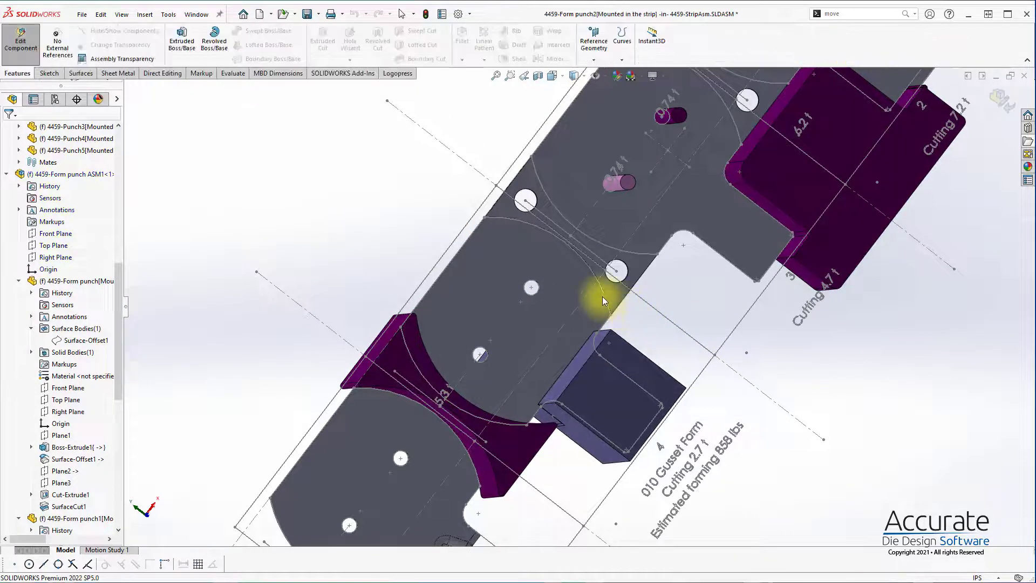
Step: Sketch a corner rectangle about 2.13 in wide over the two holes of the station 4 blank
{"action": "scroll", "coordinate": [561, 271], "scroll_direction": "up", "scroll_amount": 2}
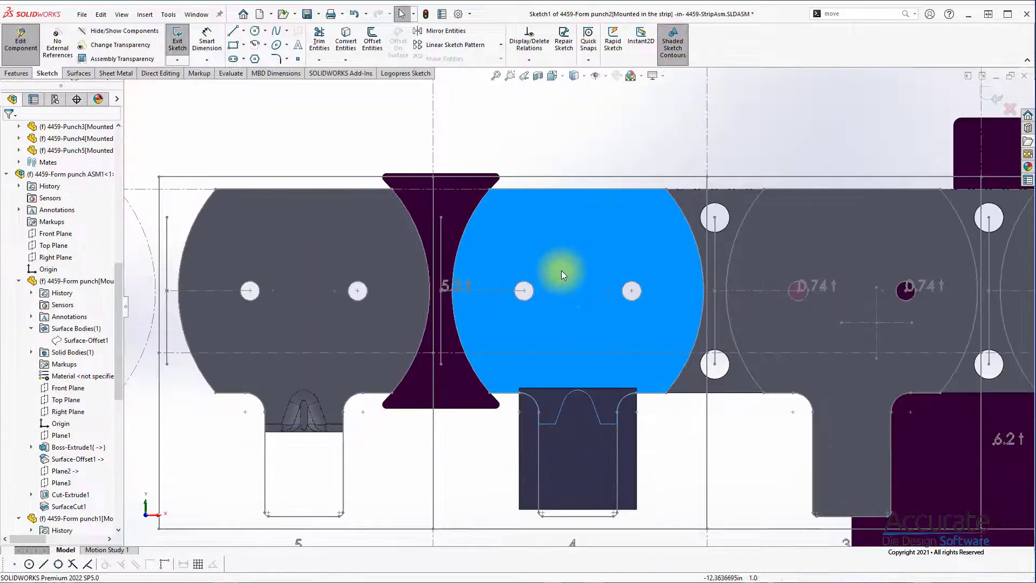
{"action": "key", "text": "s"}
{"action": "left_click", "coordinate": [600, 303]}
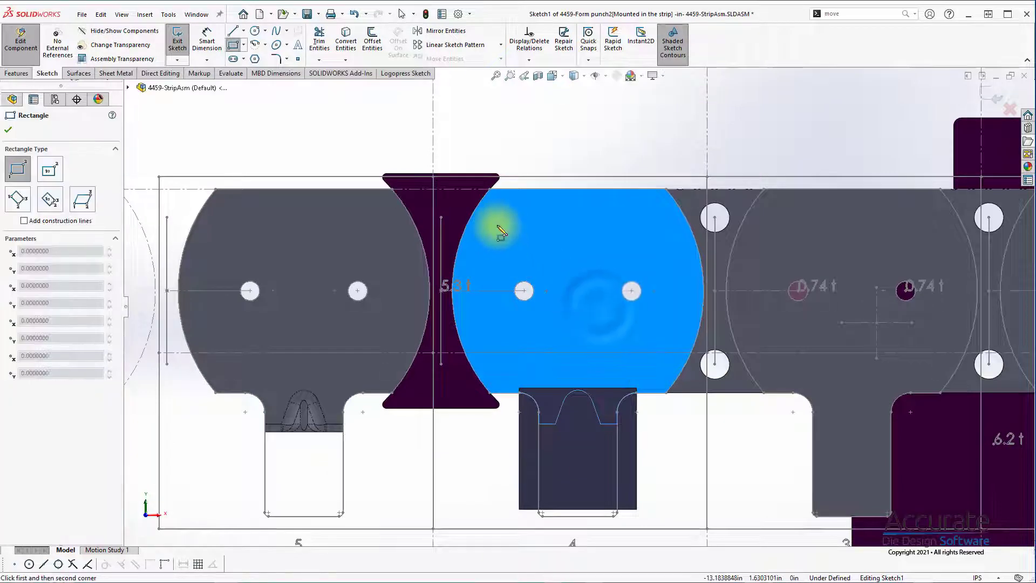
{"action": "left_click", "coordinate": [496, 225]}
{"action": "left_click", "coordinate": [664, 367]}
{"action": "scroll", "coordinate": [693, 455], "scroll_direction": "up", "scroll_amount": 3}
{"action": "key", "text": "Escape"}
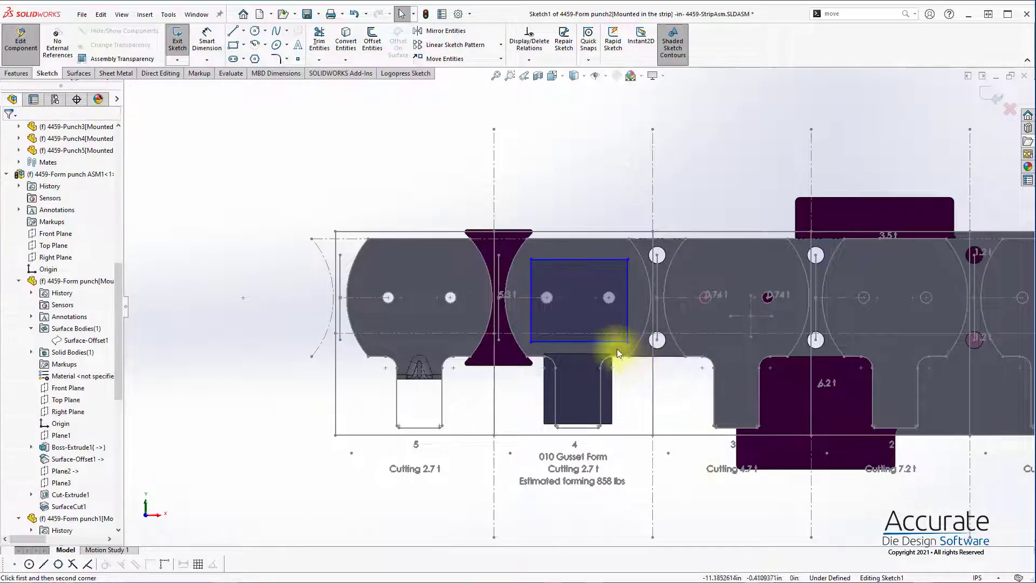
Step: Convert the strip's horizontal reference line and the vertical line between stations 3 and 4 into the sketch as construction lines
{"action": "left_click", "coordinate": [620, 333]}
{"action": "left_click", "coordinate": [653, 493], "text": "ctrl"}
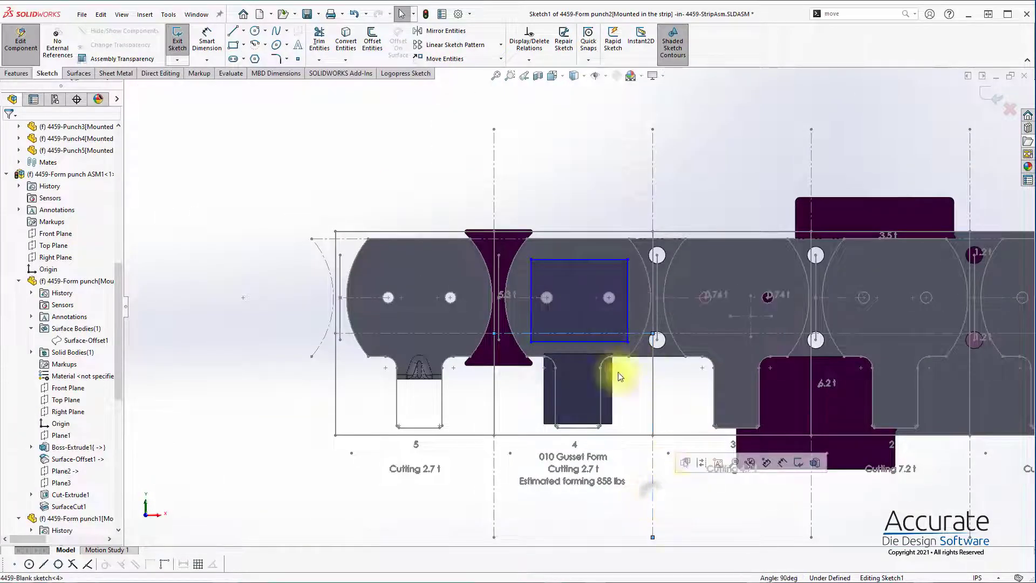
{"action": "left_click", "coordinate": [416, 75]}
{"action": "left_click", "coordinate": [302, 32]}
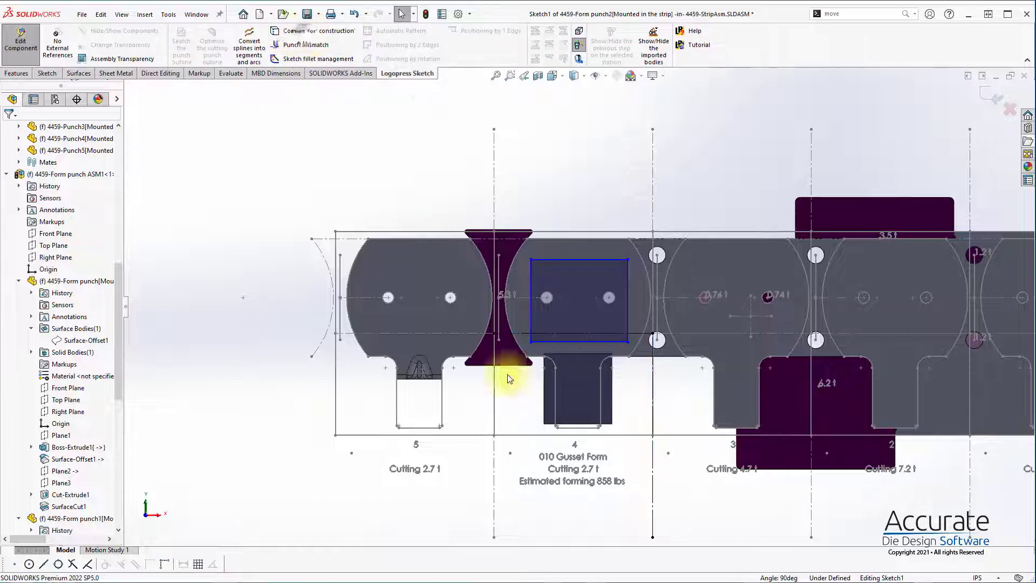
Step: Move the rectangle's lower edge down close to the strip's edge above the gusset form punches
{"action": "scroll", "coordinate": [601, 347], "scroll_direction": "down", "scroll_amount": 4}
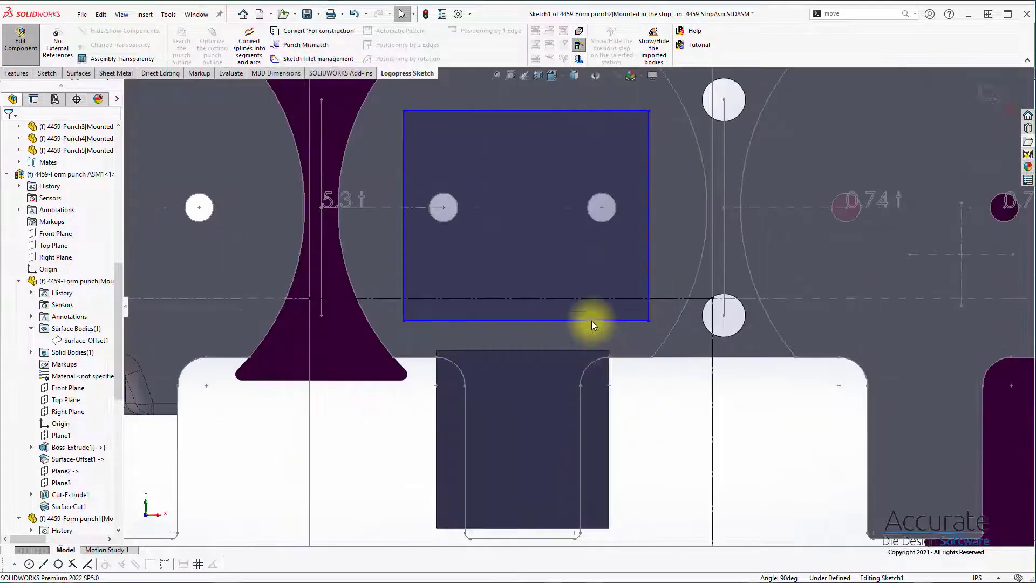
{"action": "left_click", "coordinate": [588, 348]}
{"action": "left_click_drag", "start_coordinate": [587, 349], "coordinate": [588, 348]}
{"action": "scroll", "coordinate": [722, 396], "scroll_direction": "up", "scroll_amount": 4}
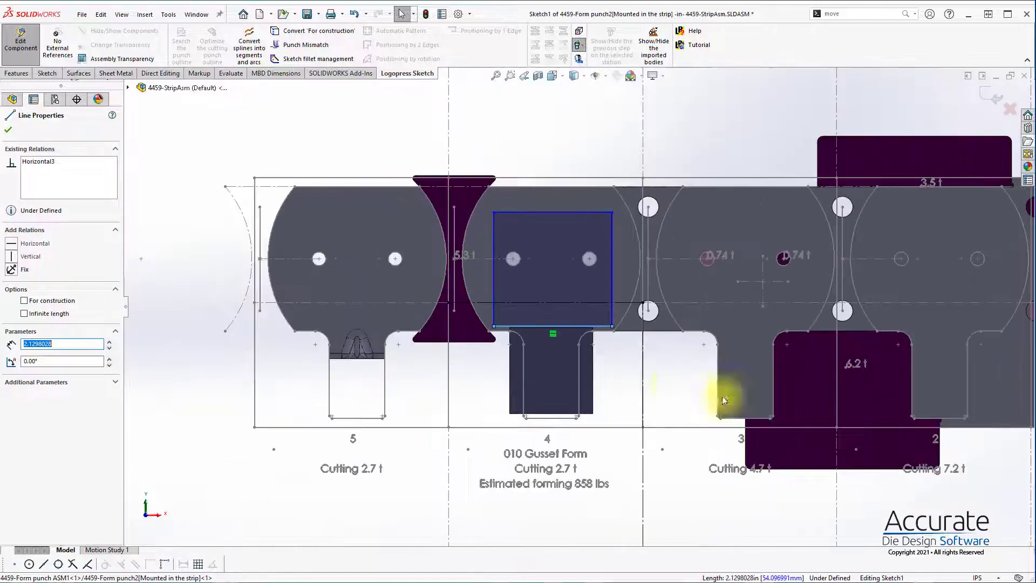
Step: Dimension the rectangle's lower edge 0.42 in from the horizontal construction line
{"action": "left_click", "coordinate": [619, 346]}
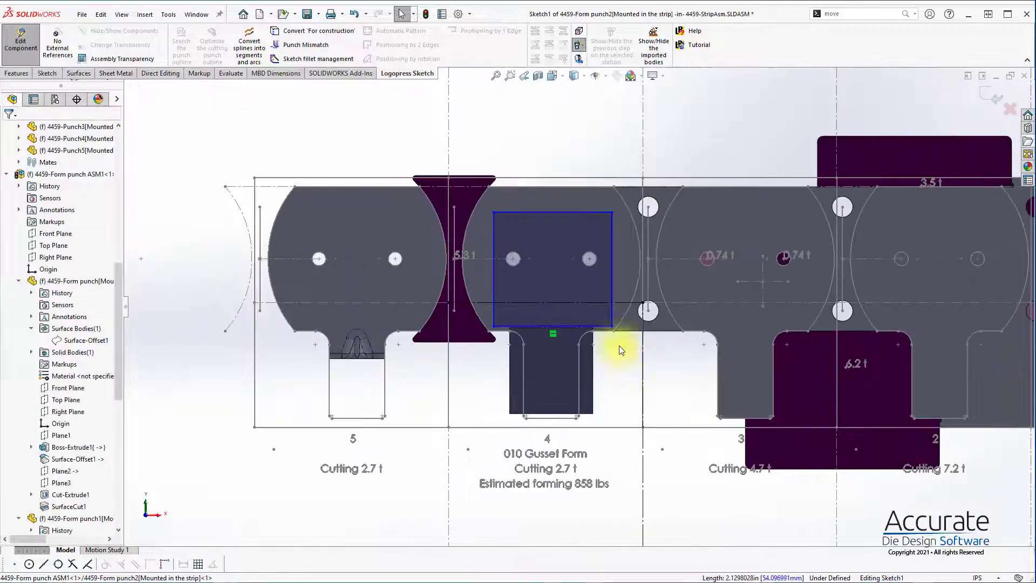
{"action": "left_click", "coordinate": [554, 325]}
{"action": "left_click", "coordinate": [585, 304]}
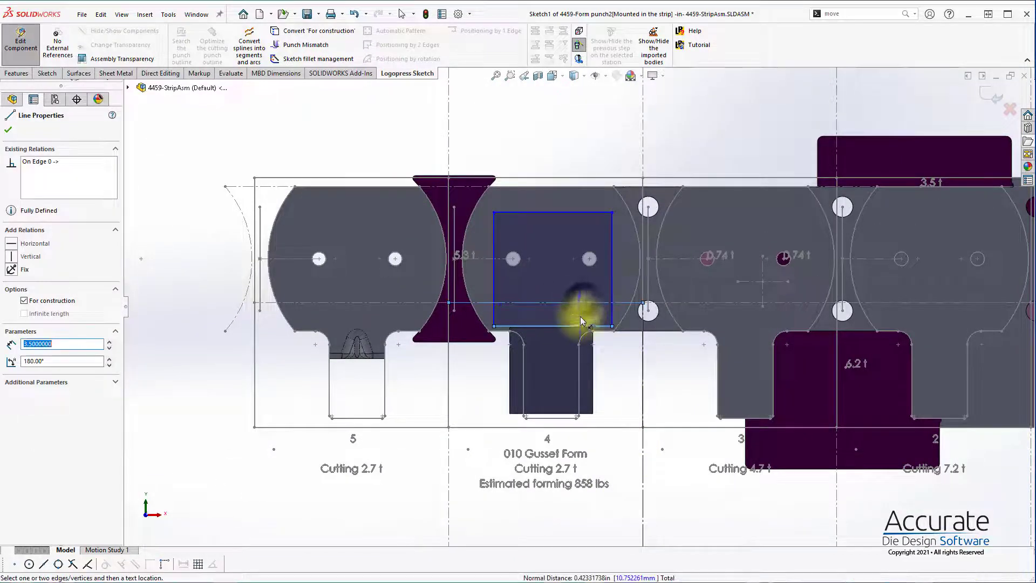
{"action": "left_click", "coordinate": [579, 315]}
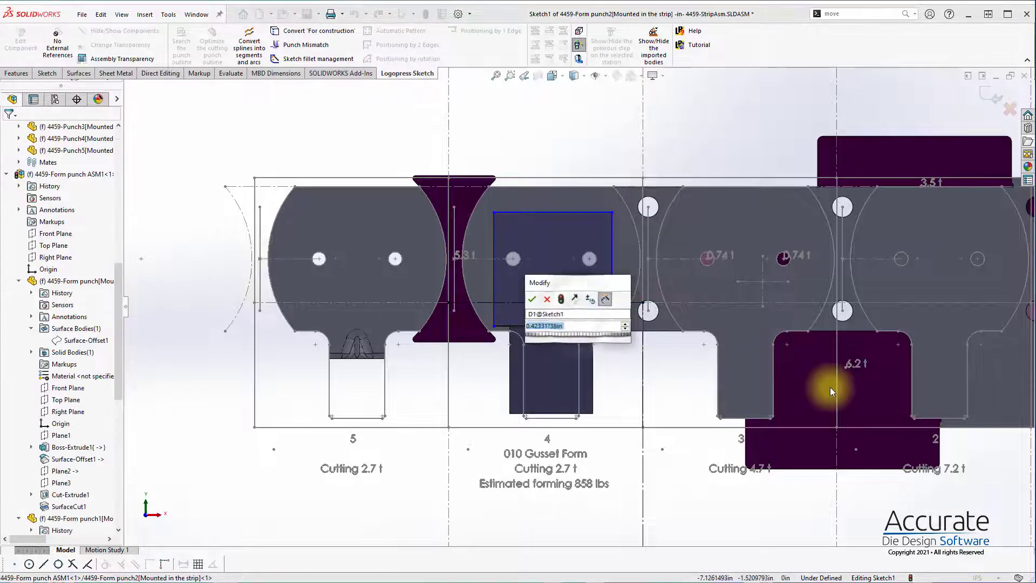
{"action": "key", "text": "Return"}
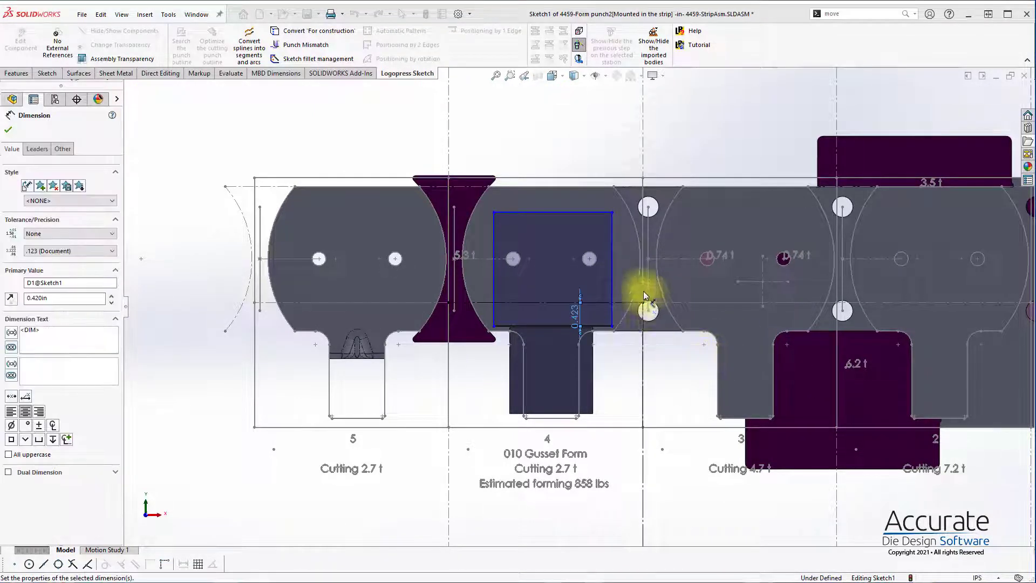
Step: Dimension the rectangle's side edge 0.55 in from the vertical construction line between stations 3 and 4
{"action": "left_click", "coordinate": [643, 462]}
{"action": "left_click", "coordinate": [613, 301]}
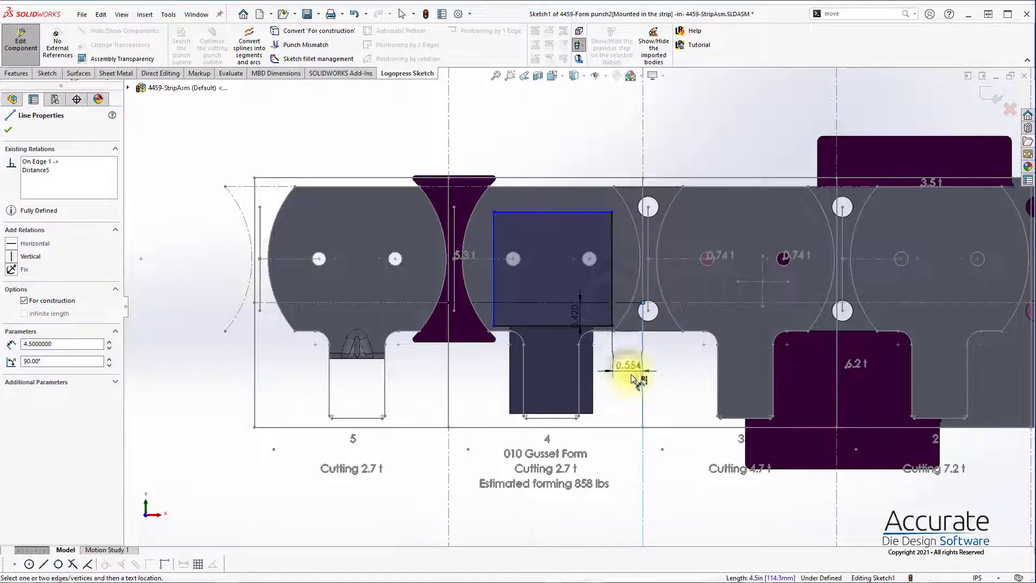
{"action": "left_click", "coordinate": [633, 373]}
{"action": "type", "text": ".55"}
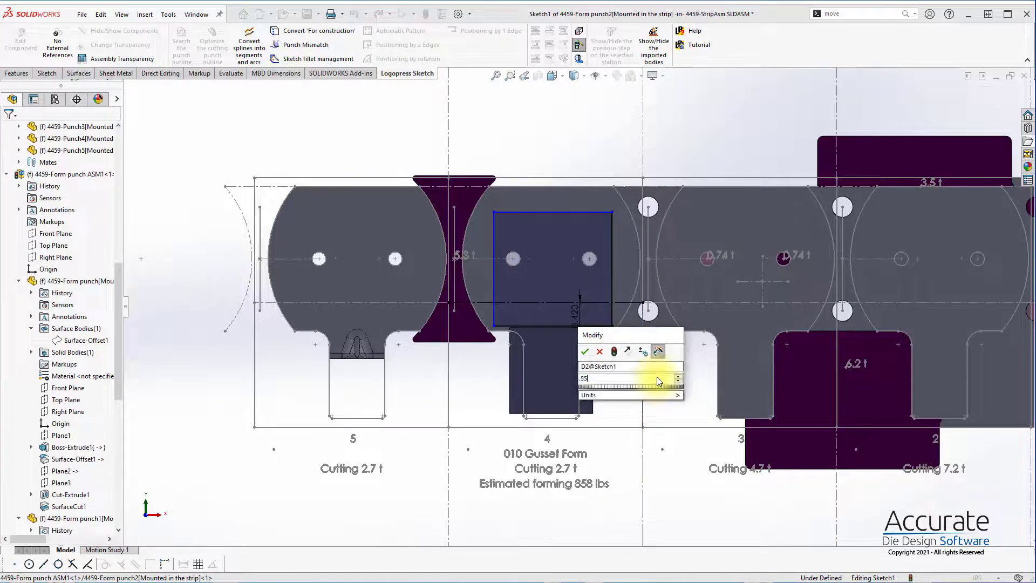
{"action": "key", "text": "Return"}
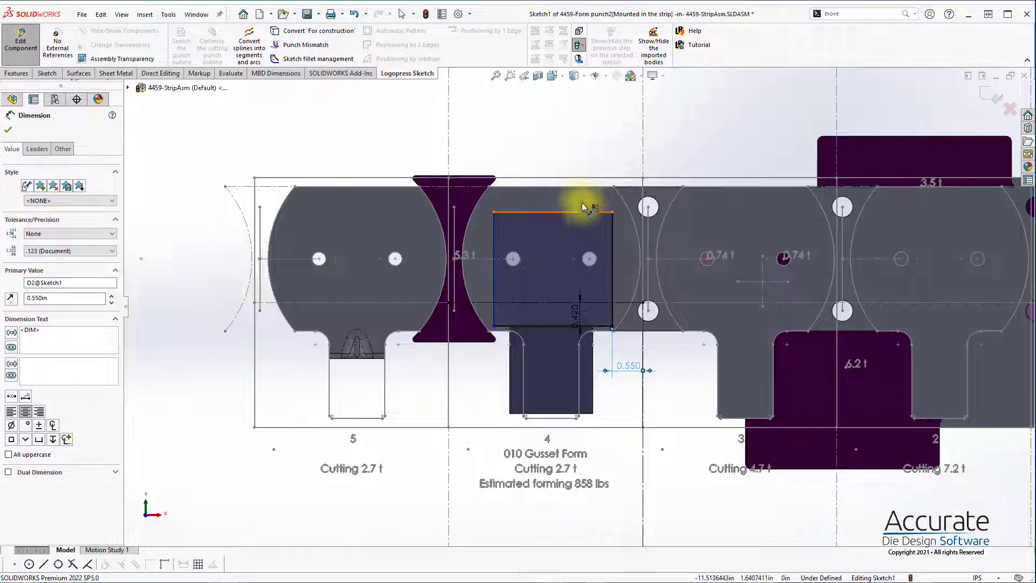
{"action": "left_click", "coordinate": [582, 210]}
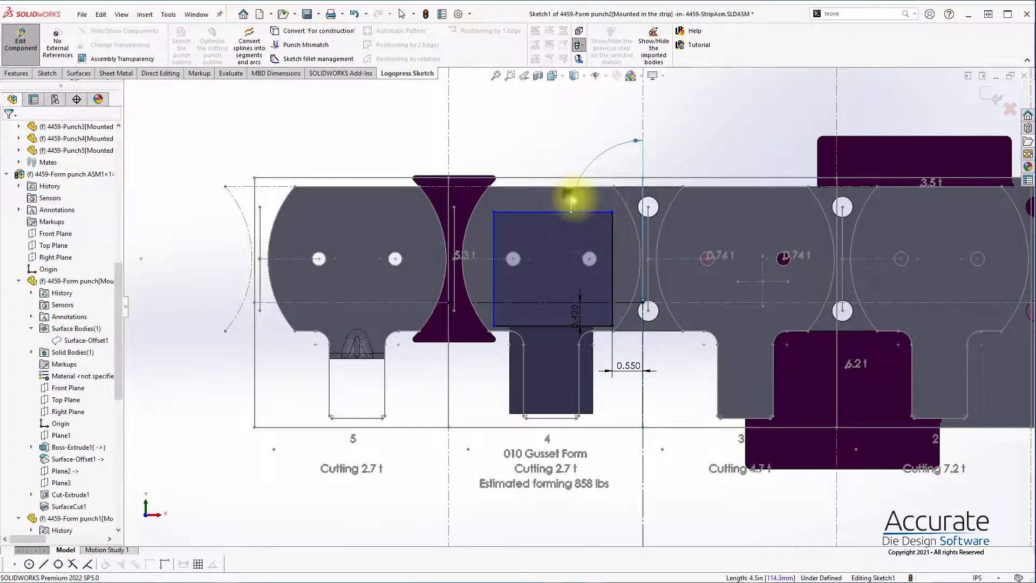
{"action": "key", "text": "Escape"}
Step: Set the rectangle's width to 2 in and dimension its height, keeping the height as drawn
{"action": "left_click", "coordinate": [611, 243]}
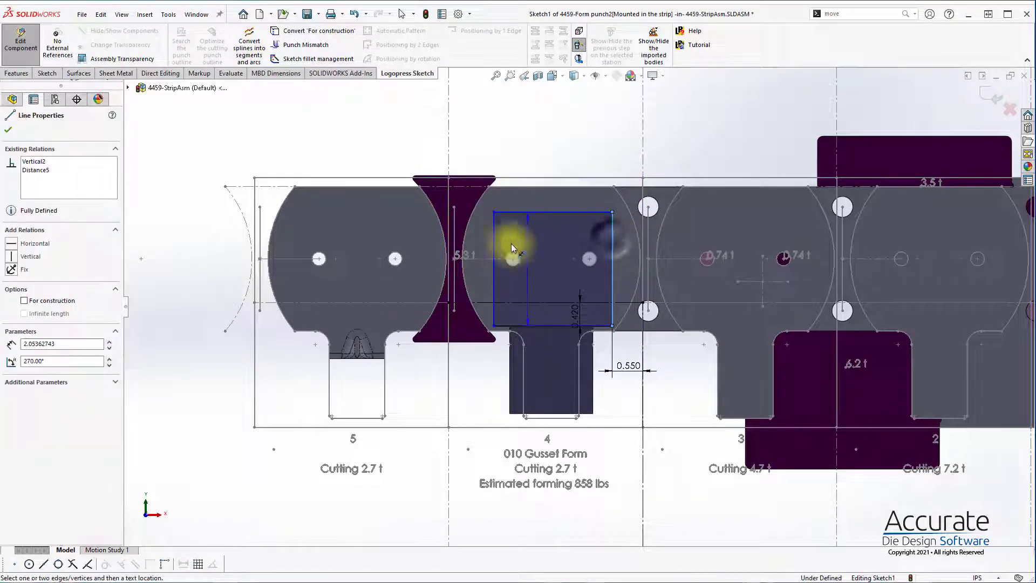
{"action": "left_click", "coordinate": [495, 241]}
{"action": "left_click", "coordinate": [531, 234]}
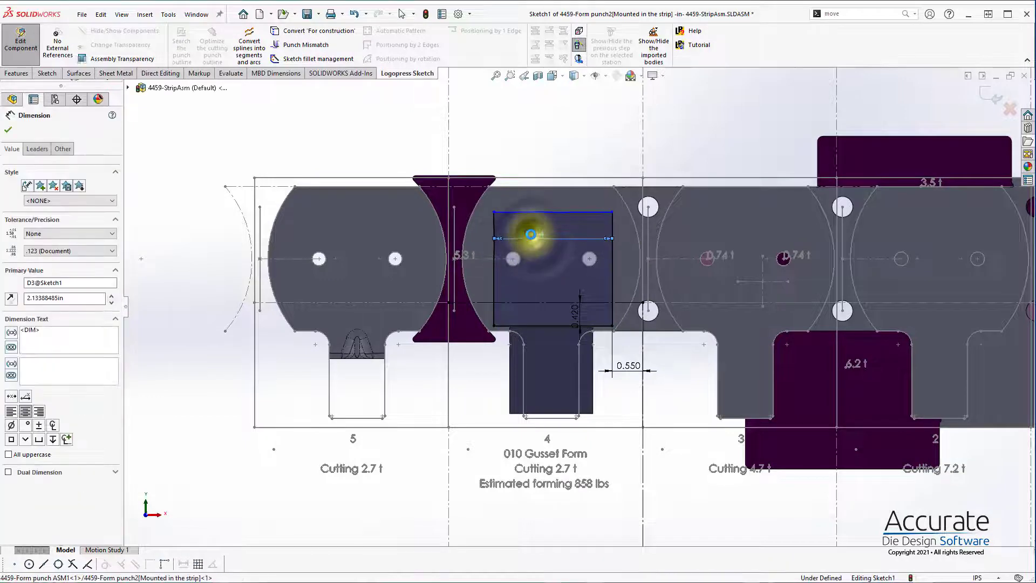
{"action": "key", "text": "Return"}
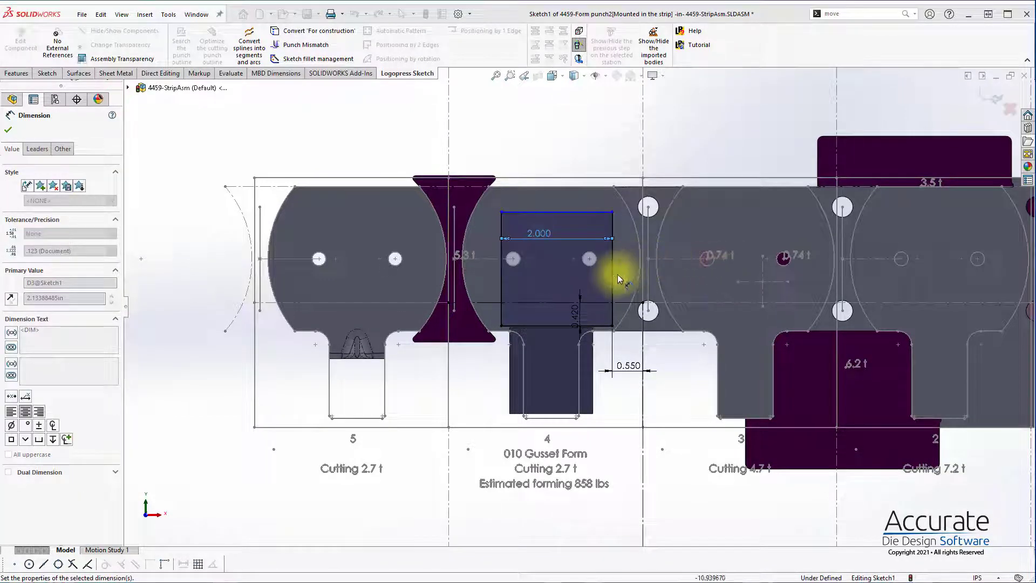
{"action": "left_click", "coordinate": [613, 274]}
{"action": "left_click", "coordinate": [624, 277]}
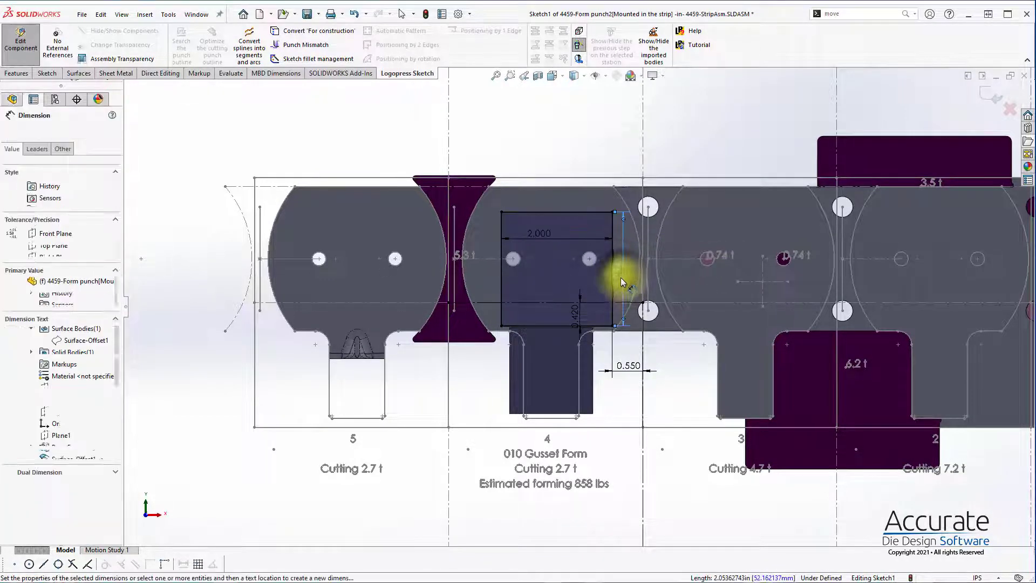
{"action": "key", "text": "Return"}
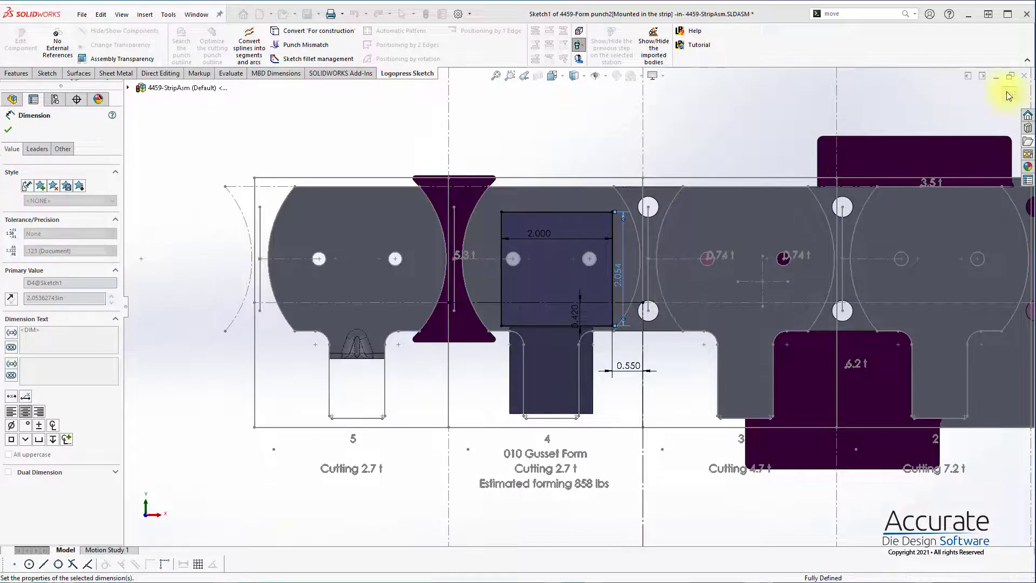
Step: Finish the profile sketch and accept the station 4 form punch named Form punch2
{"action": "key", "text": "Escape"}
{"action": "key", "text": "ctrl+b"}
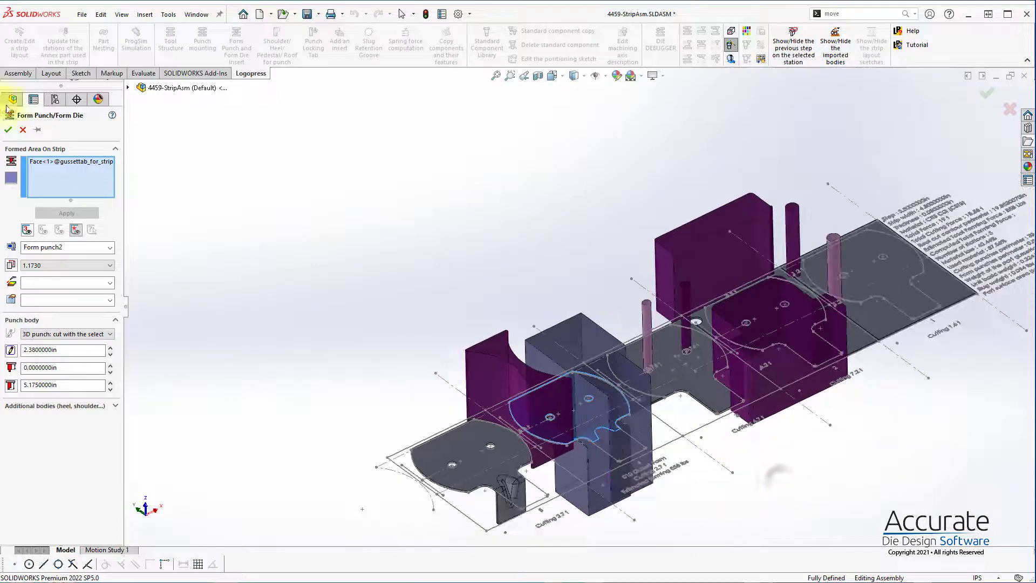
{"action": "left_click", "coordinate": [8, 130]}
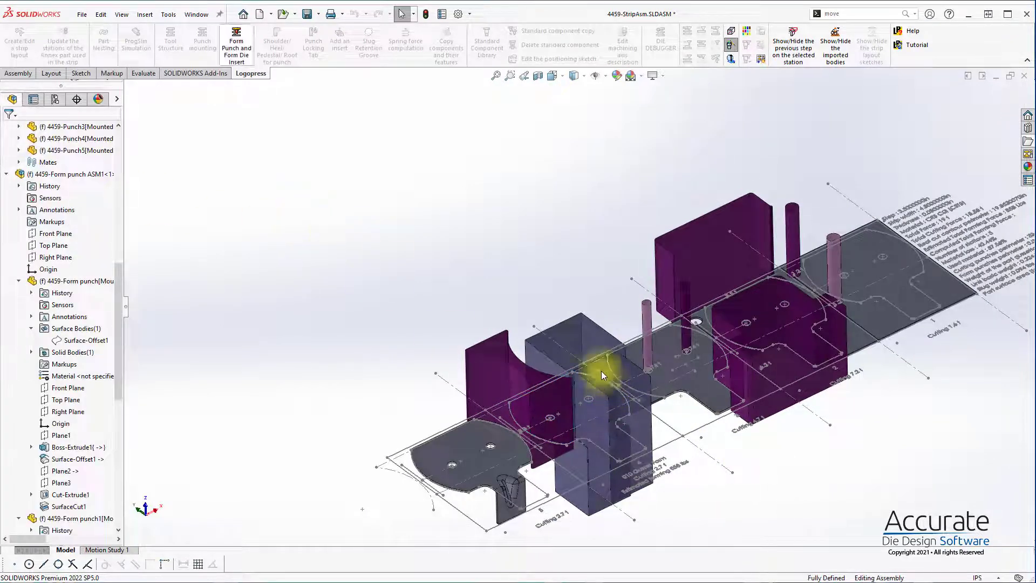
Step: Edit Form punch2 over the station 4 blank and change its color to yellow
{"action": "left_click", "coordinate": [588, 349]}
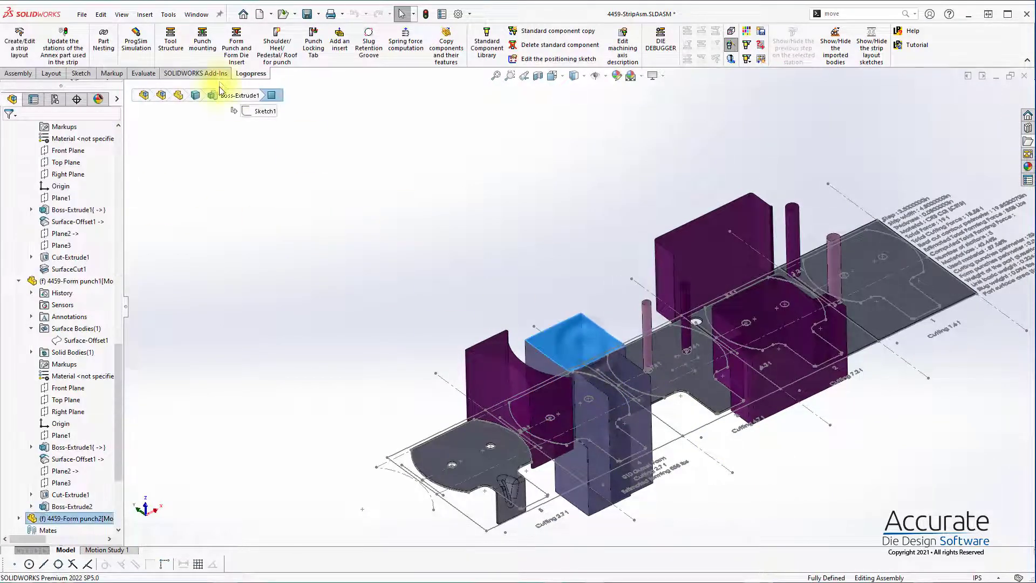
{"action": "left_click", "coordinate": [239, 56]}
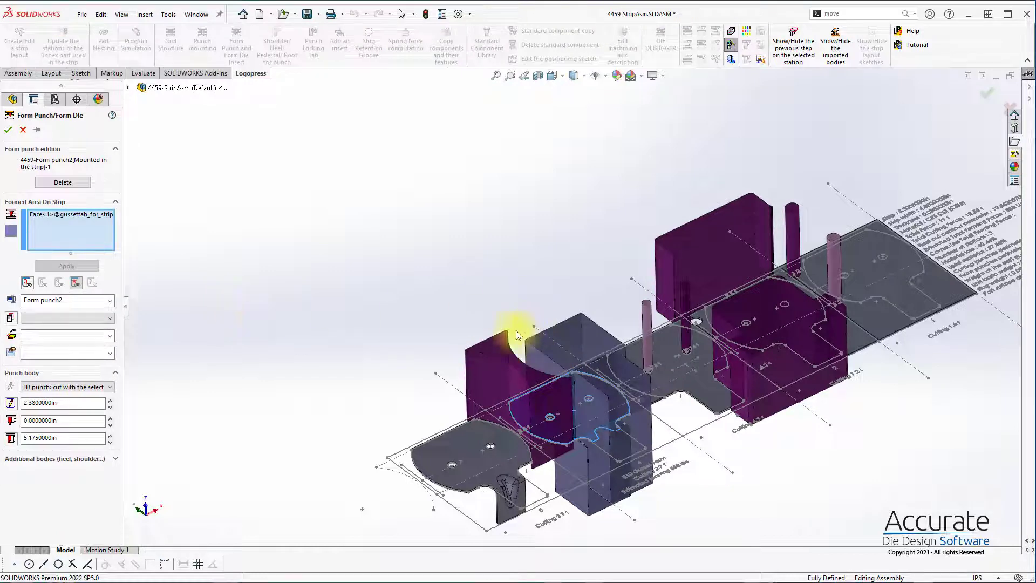
{"action": "left_click", "coordinate": [12, 231]}
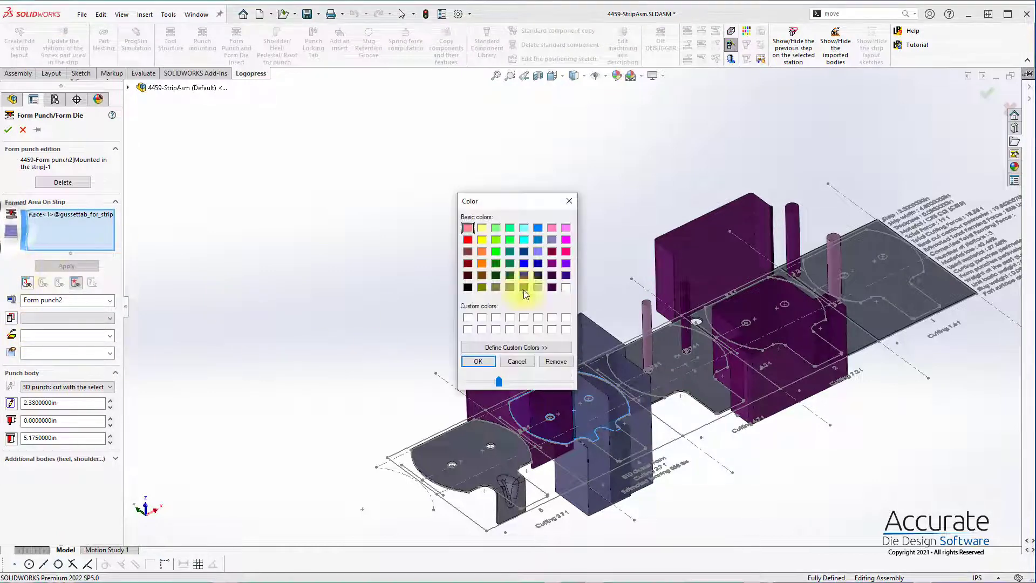
{"action": "left_click", "coordinate": [478, 362]}
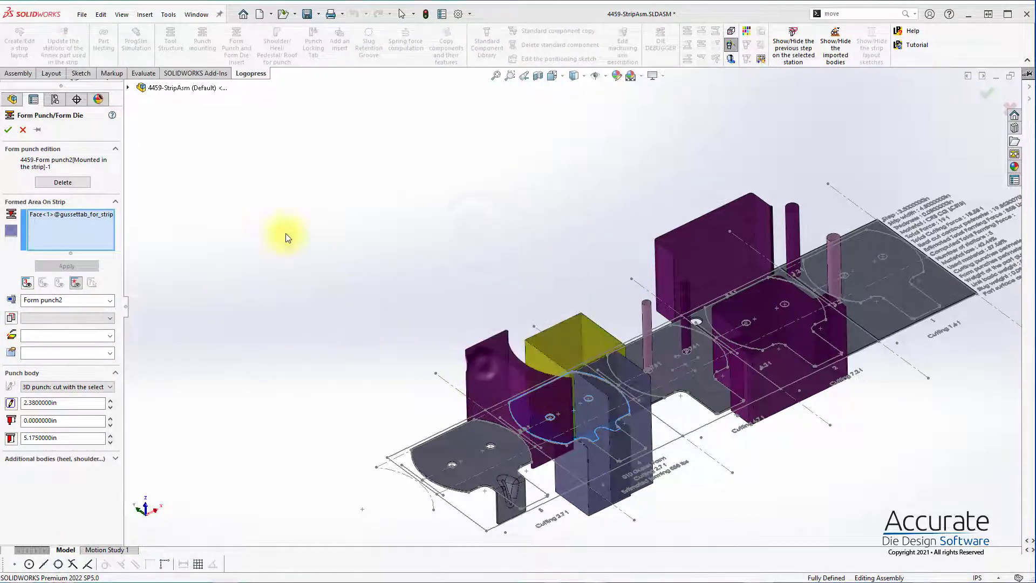
Step: Edit Form punch1 over the station 4 gusset tab and change its color to dark red
{"action": "left_click", "coordinate": [616, 480]}
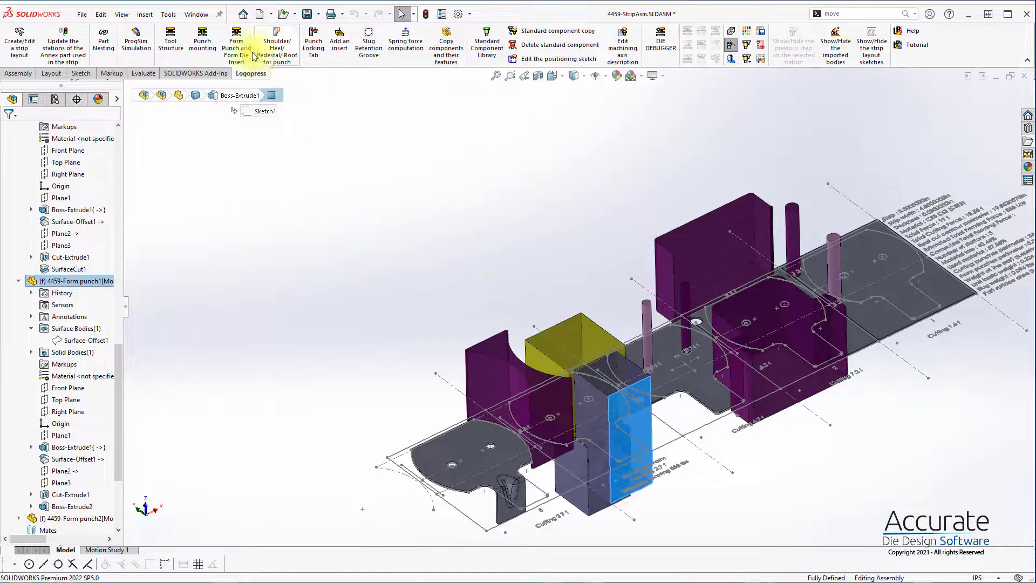
{"action": "left_click", "coordinate": [231, 53]}
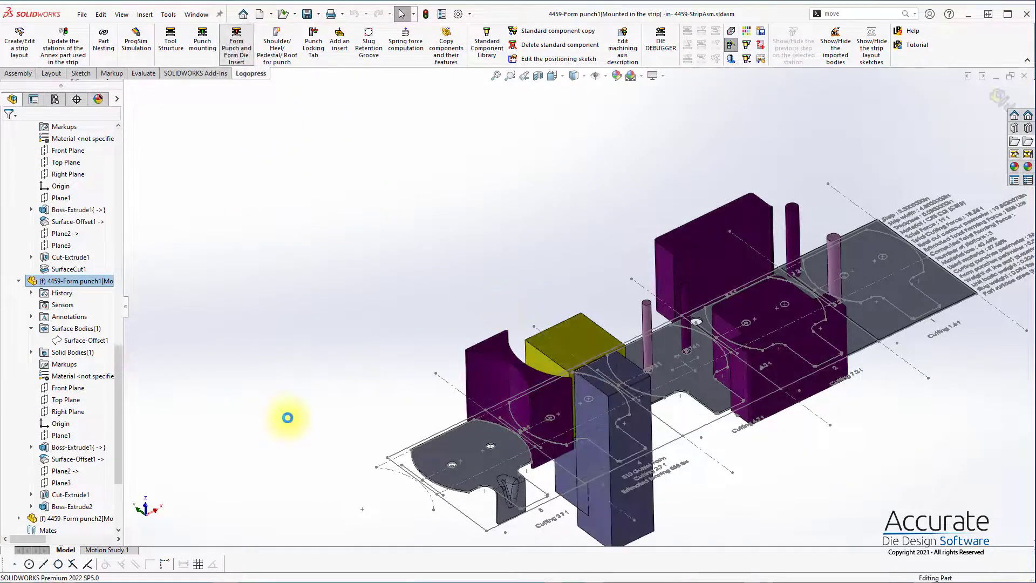
{"action": "left_click", "coordinate": [281, 396]}
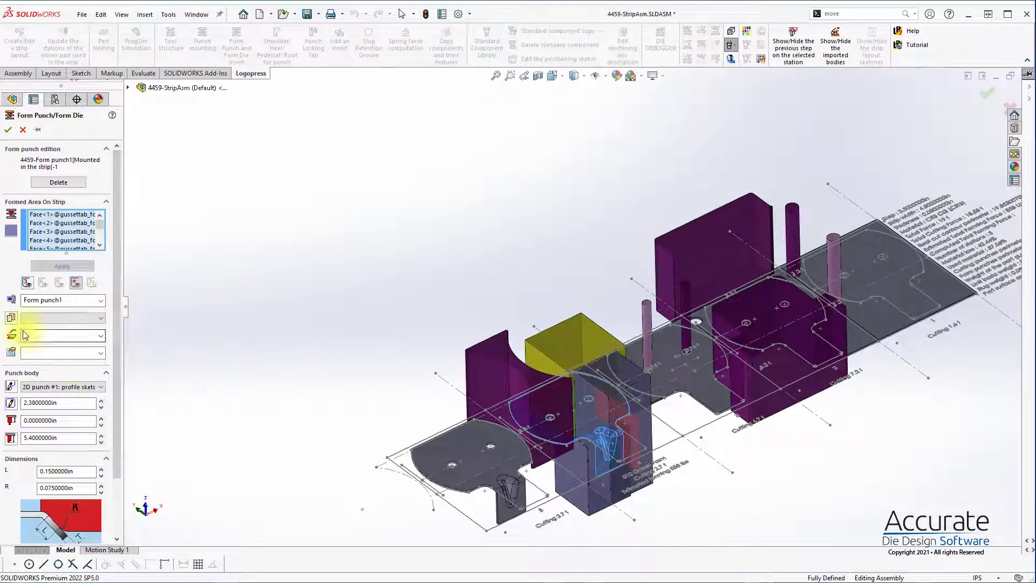
{"action": "left_click", "coordinate": [9, 231]}
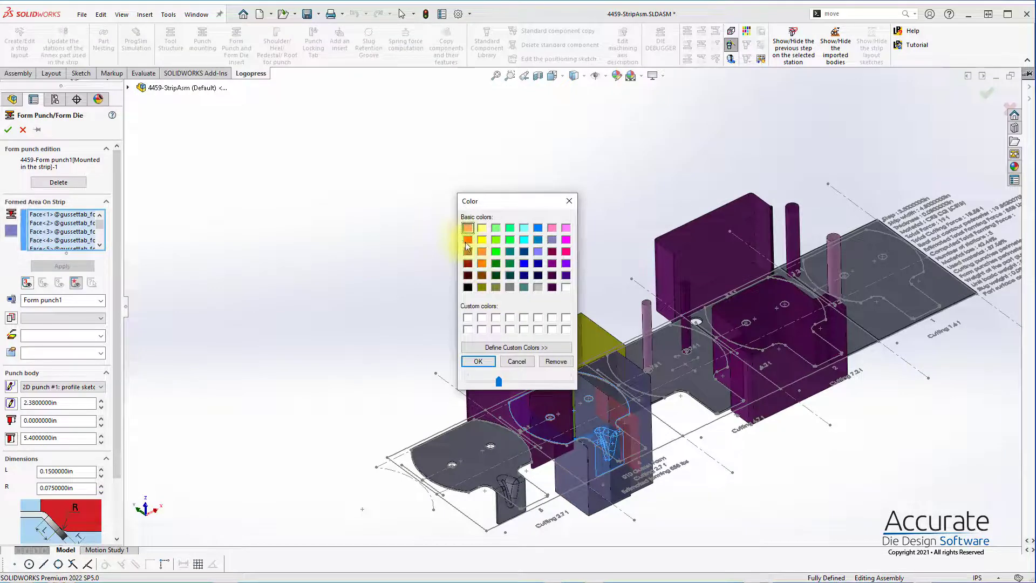
{"action": "left_click", "coordinate": [468, 264]}
{"action": "left_click", "coordinate": [478, 361]}
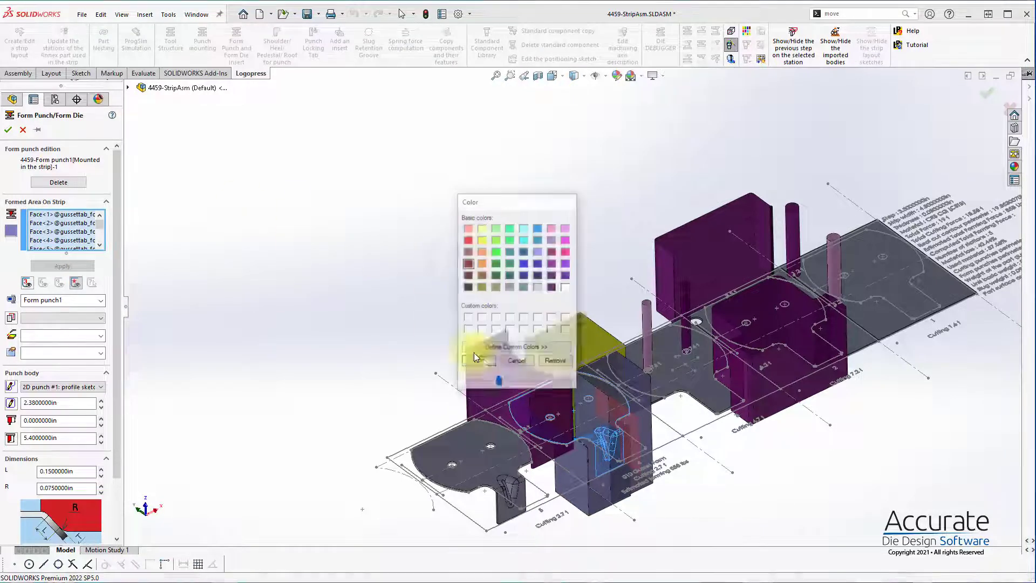
{"action": "left_click", "coordinate": [9, 130]}
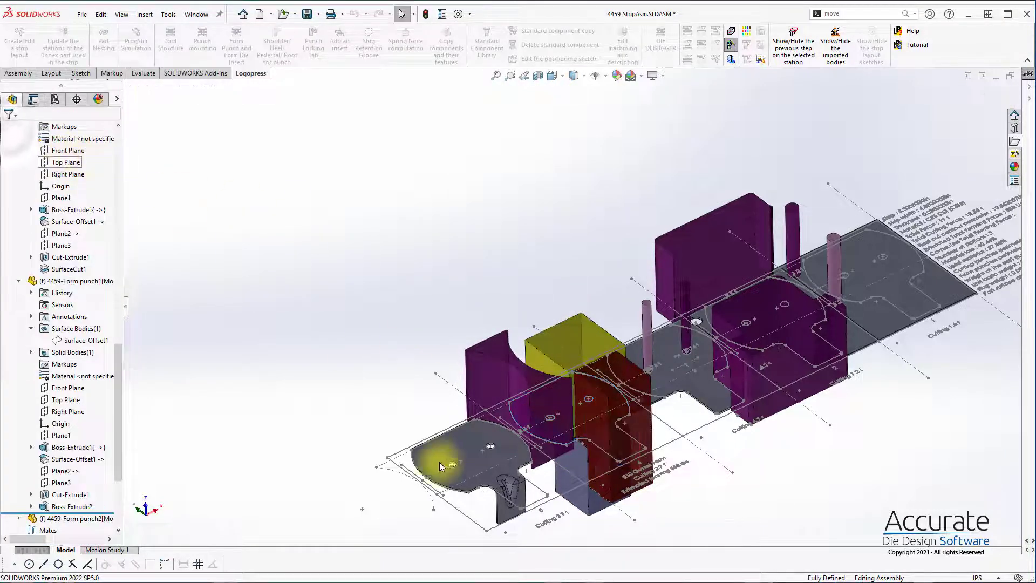
Step: Edit the lower gusset form punch at station 4, named Form punch, and change its color to cyan
{"action": "left_click", "coordinate": [580, 506]}
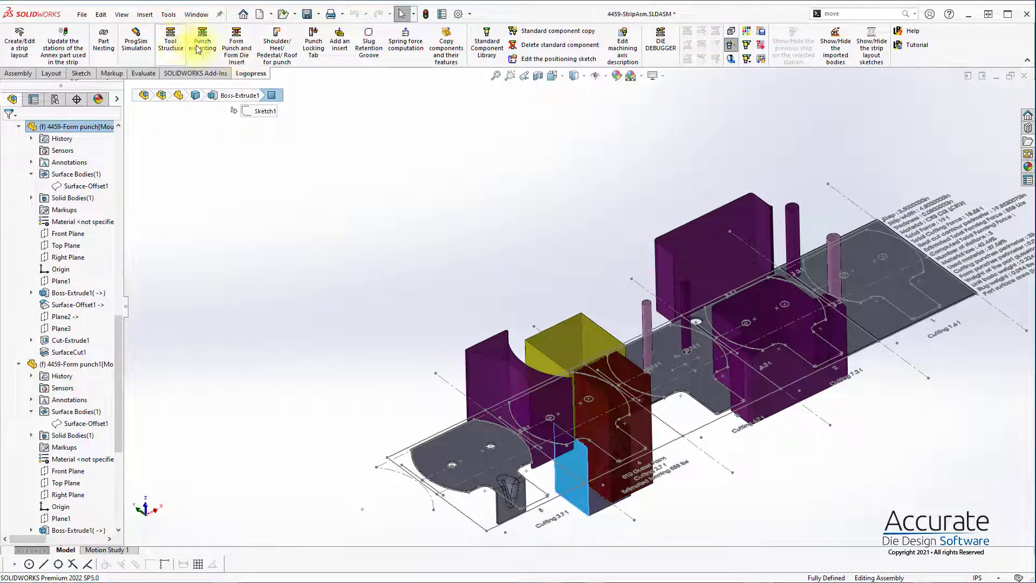
{"action": "left_click", "coordinate": [248, 45]}
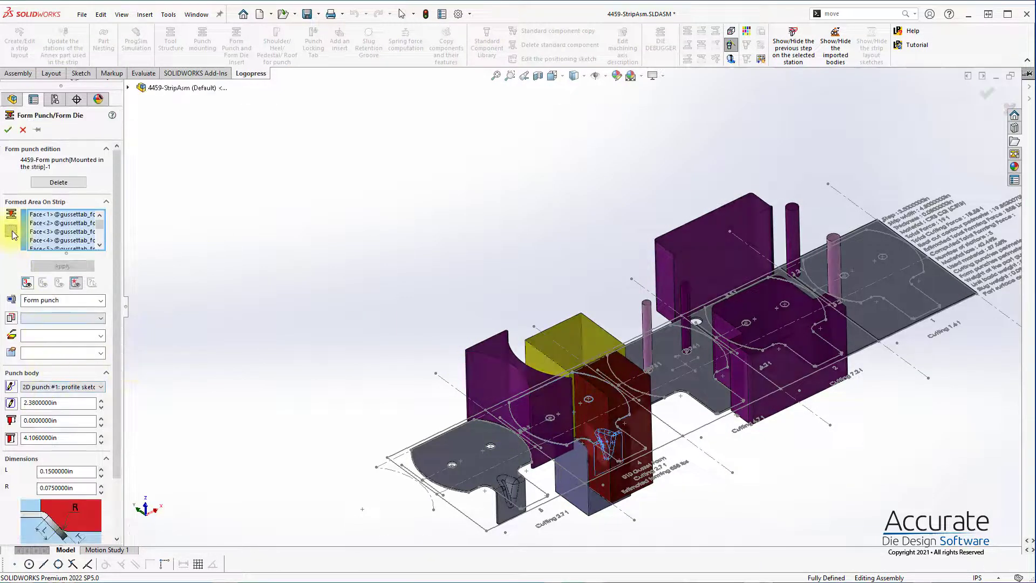
{"action": "left_click", "coordinate": [11, 231]}
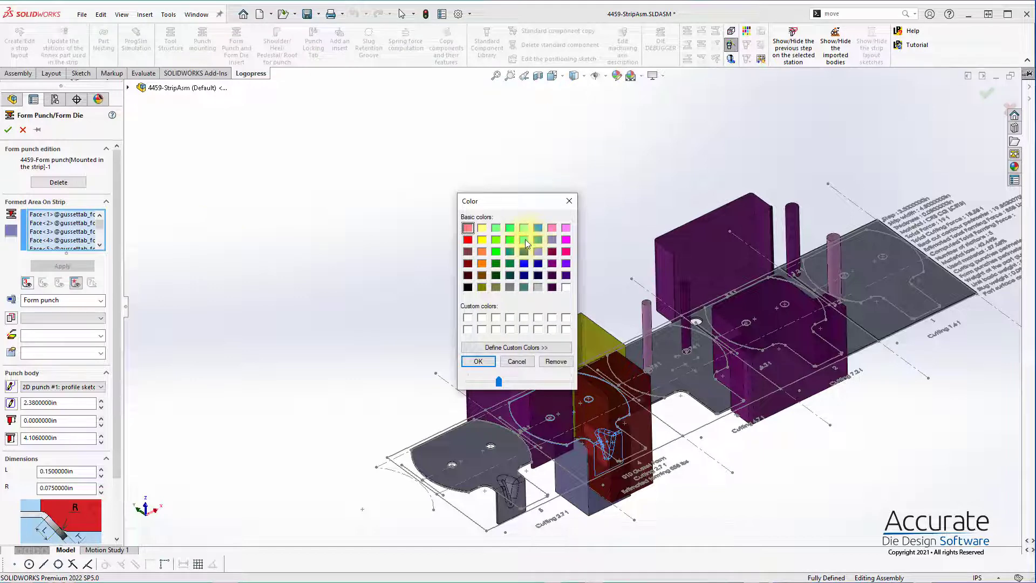
{"action": "left_click", "coordinate": [478, 361]}
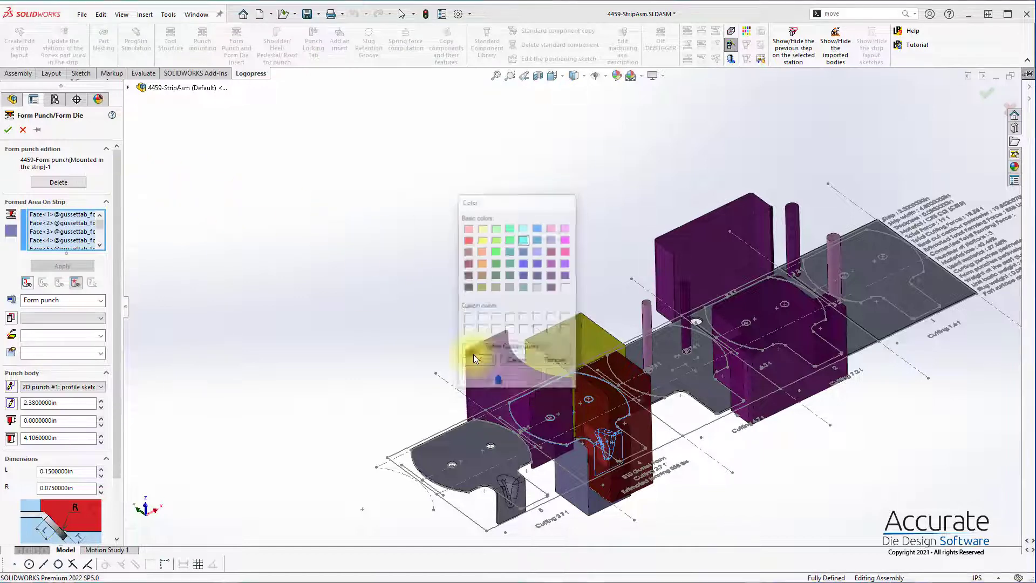
{"action": "left_click", "coordinate": [8, 129]}
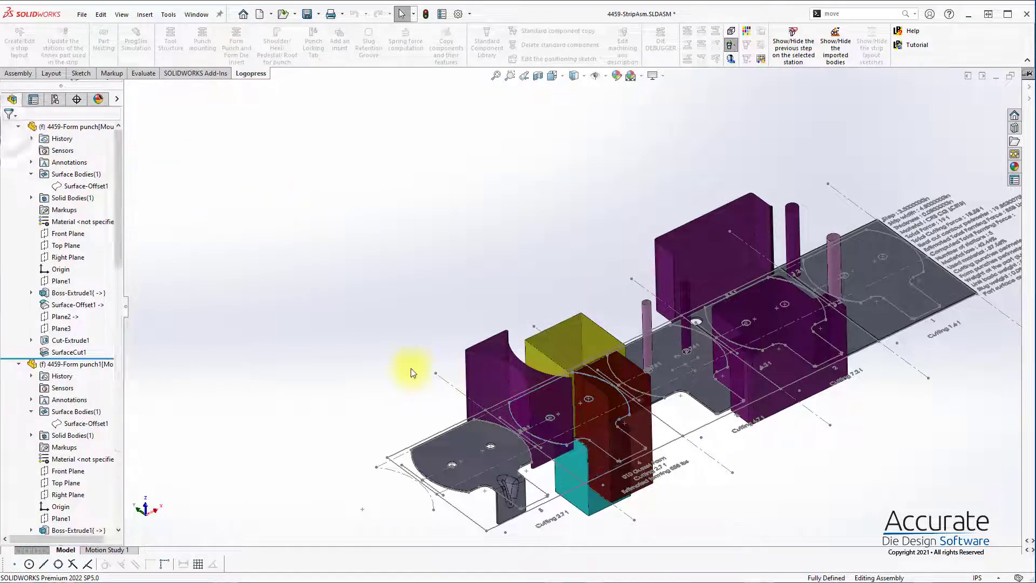
Step: Save the strip assembly together with all modified form punch parts and the form punch subassembly
{"action": "scroll", "coordinate": [681, 465], "scroll_direction": "down", "scroll_amount": 10}
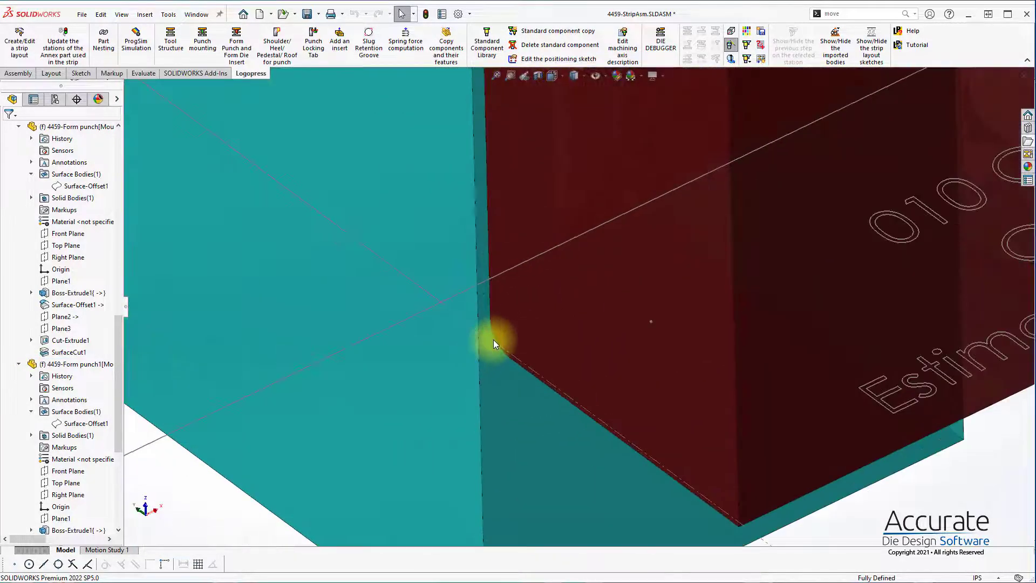
{"action": "middle_click_drag", "start_coordinate": [493, 339], "coordinate": [515, 308]}
{"action": "scroll", "coordinate": [588, 318], "scroll_direction": "up", "scroll_amount": 5}
{"action": "scroll", "coordinate": [669, 346], "scroll_direction": "up", "scroll_amount": 5}
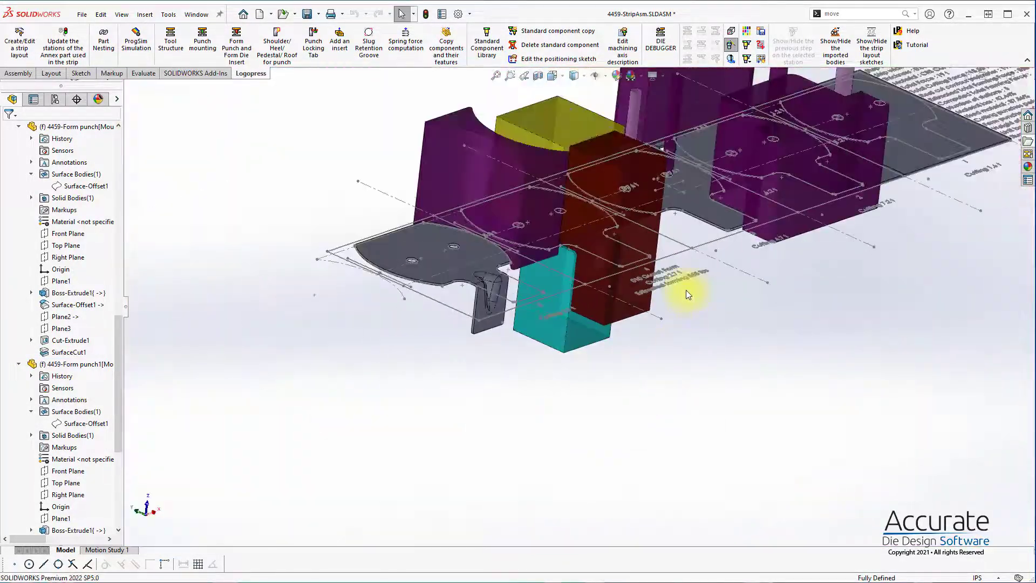
{"action": "key", "text": "ctrl+s"}
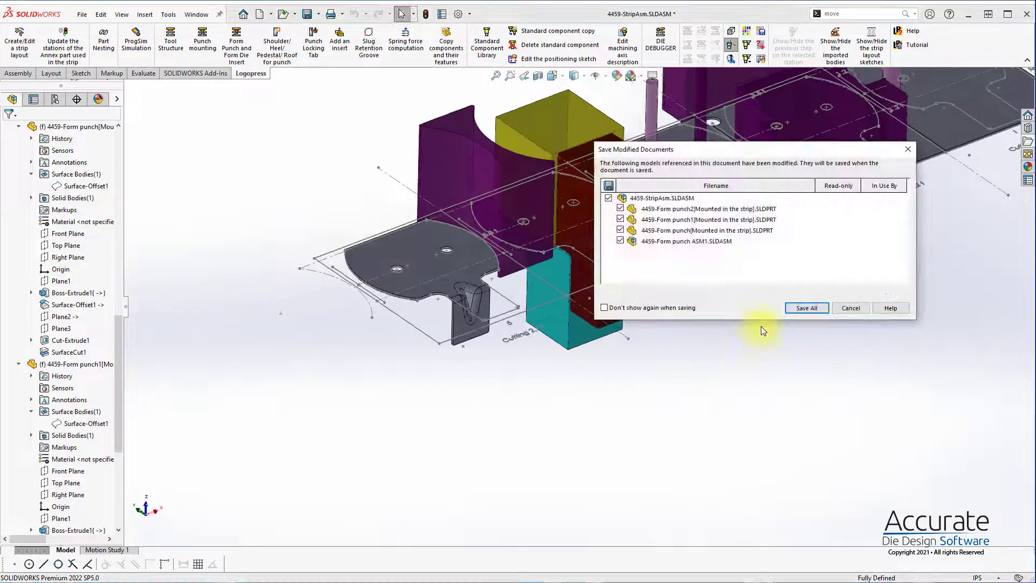
{"action": "left_click", "coordinate": [808, 307]}
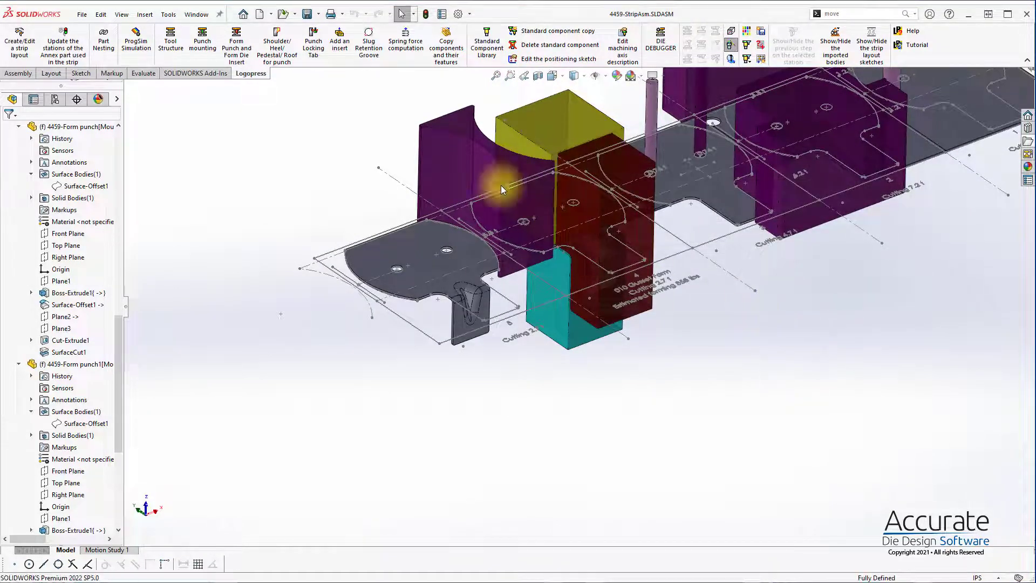
Step: Start a ProgSim simulation setup for the strip assembly
{"action": "scroll", "coordinate": [501, 186], "scroll_direction": "up", "scroll_amount": 1}
{"action": "left_click", "coordinate": [136, 38]}
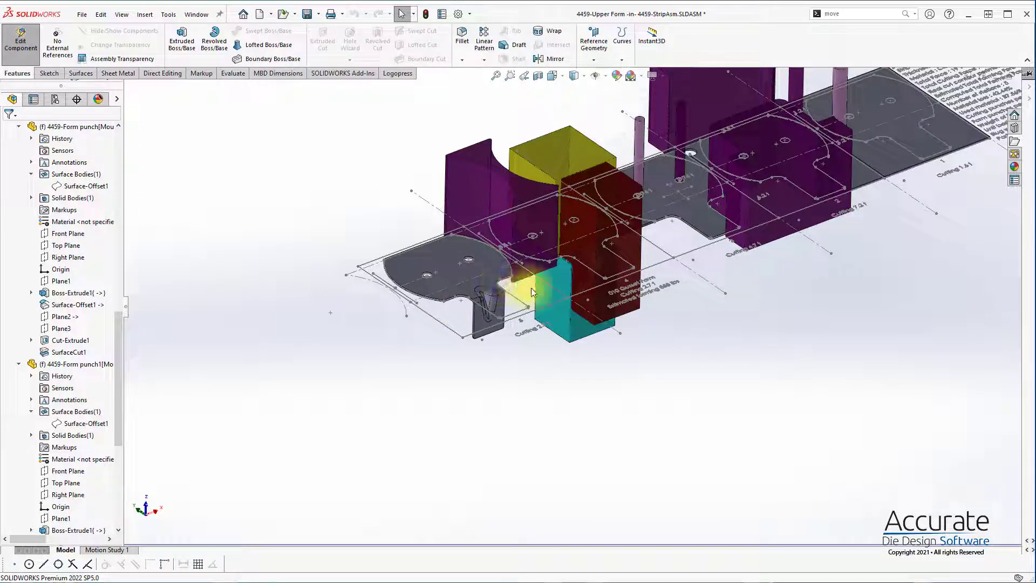
{"action": "left_click", "coordinate": [519, 278]}
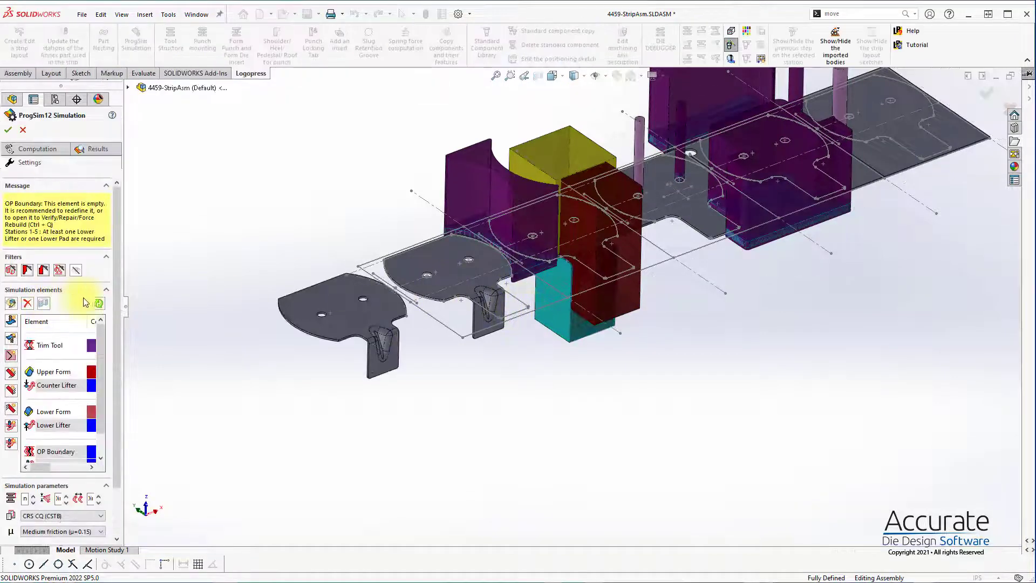
Step: Open the Trim Tool simulation element, check the geometry generated from its linked cutting punches, and accept it
{"action": "double_click", "coordinate": [54, 346]}
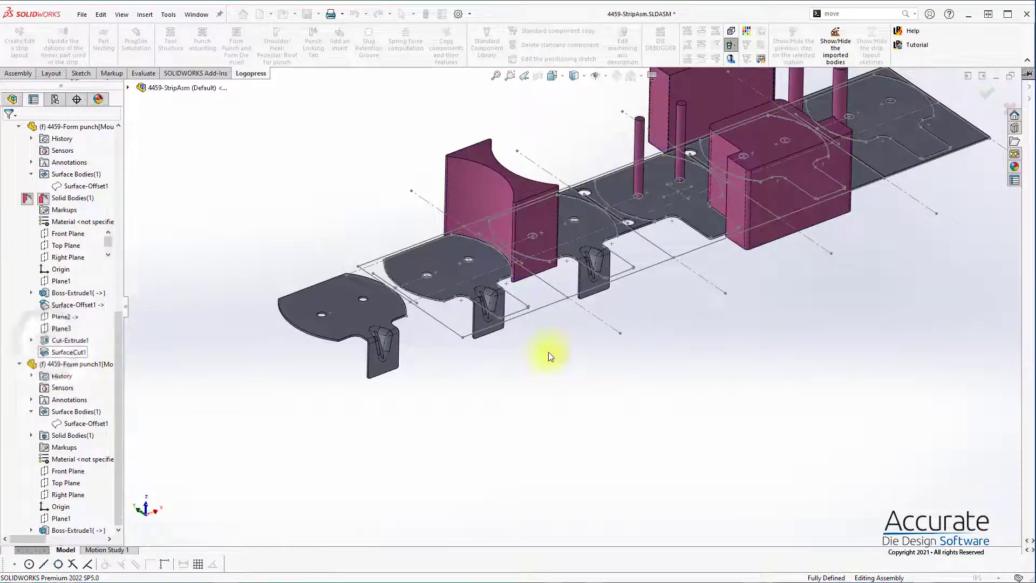
{"action": "scroll", "coordinate": [701, 203], "scroll_direction": "down", "scroll_amount": 3}
{"action": "middle_click_drag", "start_coordinate": [682, 206], "coordinate": [697, 255]}
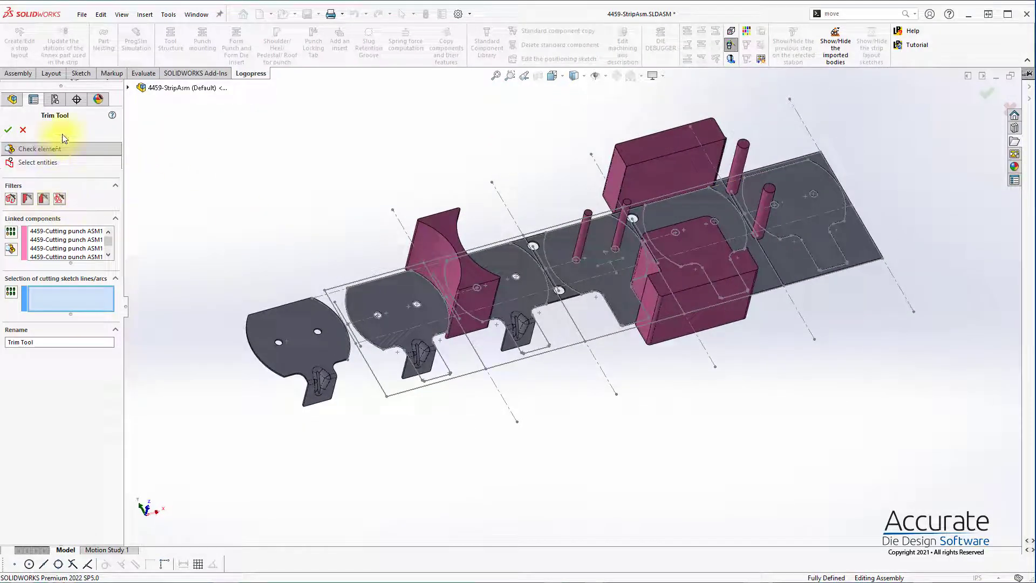
{"action": "left_click_drag", "start_coordinate": [124, 159], "coordinate": [150, 158]}
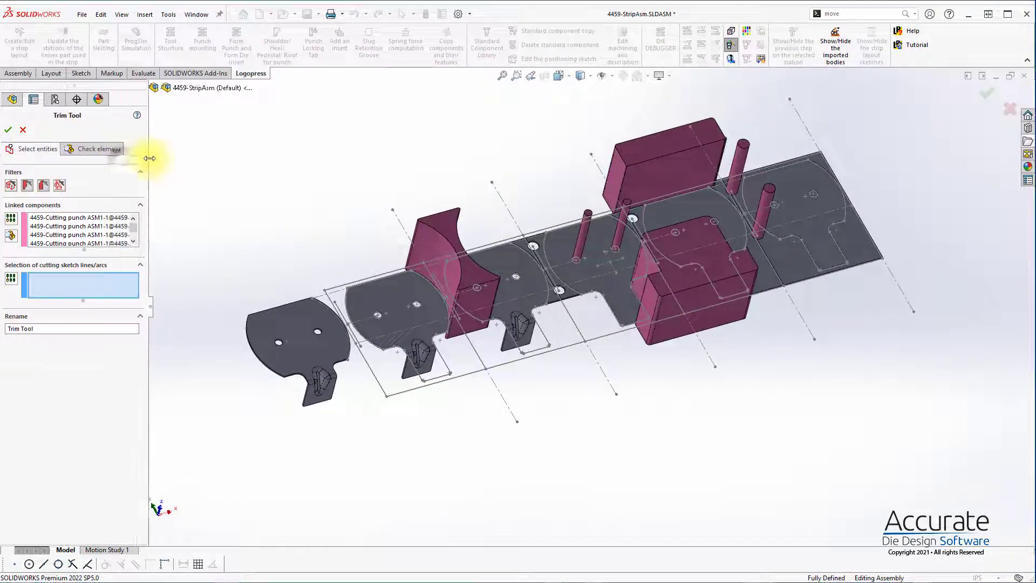
{"action": "left_click", "coordinate": [98, 150]}
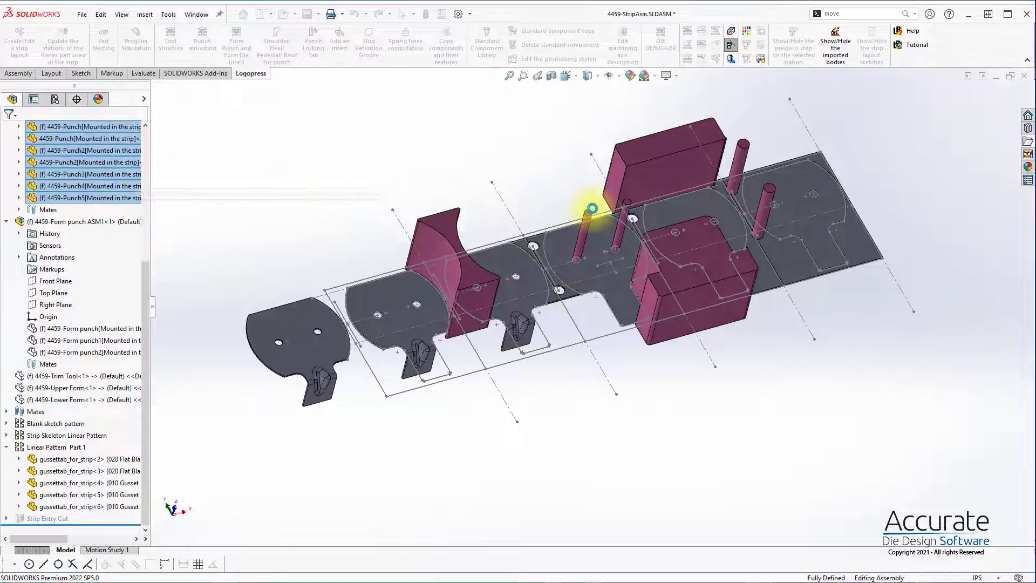
{"action": "left_click", "coordinate": [592, 209]}
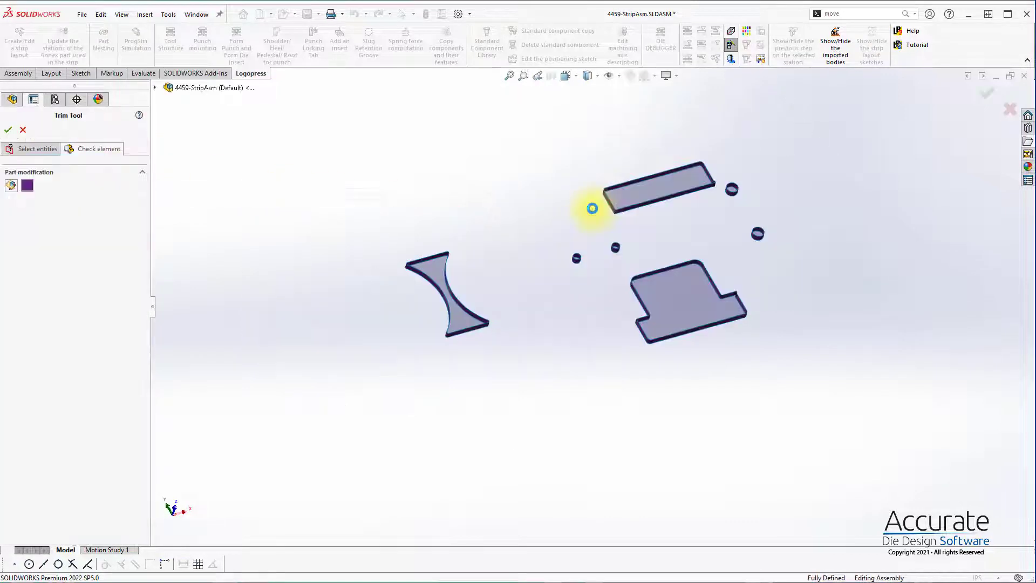
{"action": "left_click", "coordinate": [9, 130]}
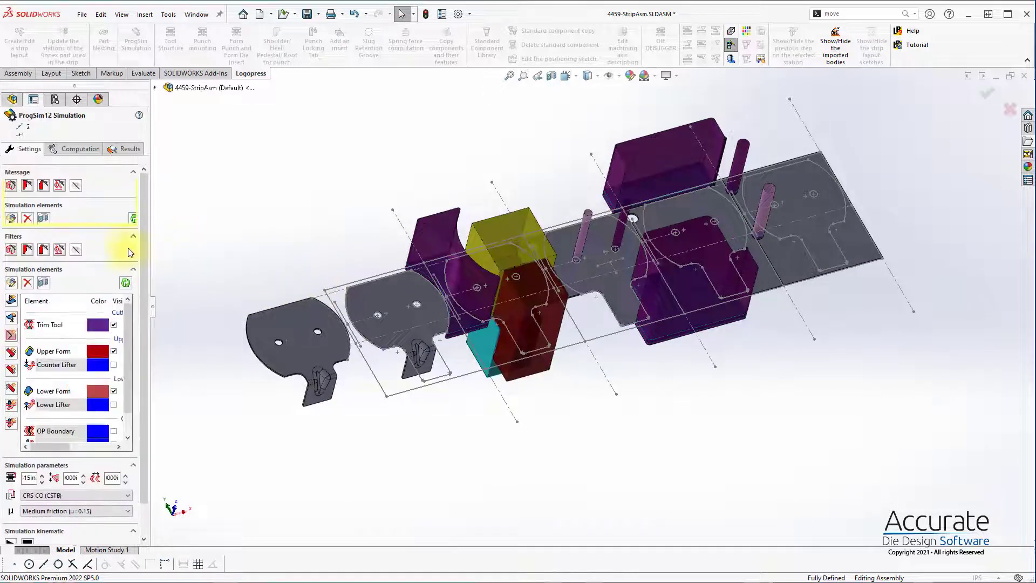
Step: Open the Upper Form simulation element and remove the yellow form punch from its linked components
{"action": "double_click", "coordinate": [47, 352]}
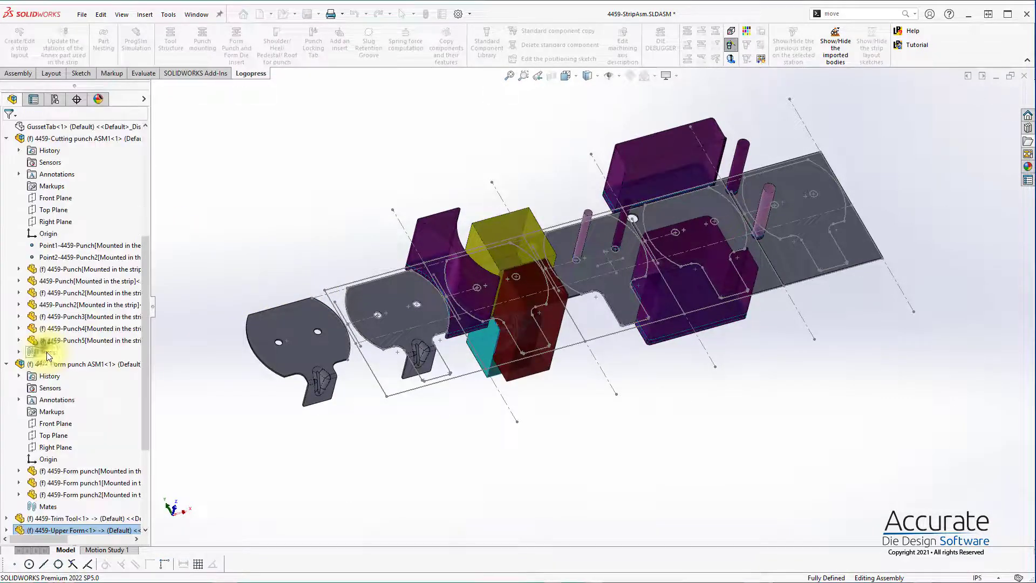
{"action": "middle_click_drag", "start_coordinate": [535, 275], "coordinate": [532, 220]}
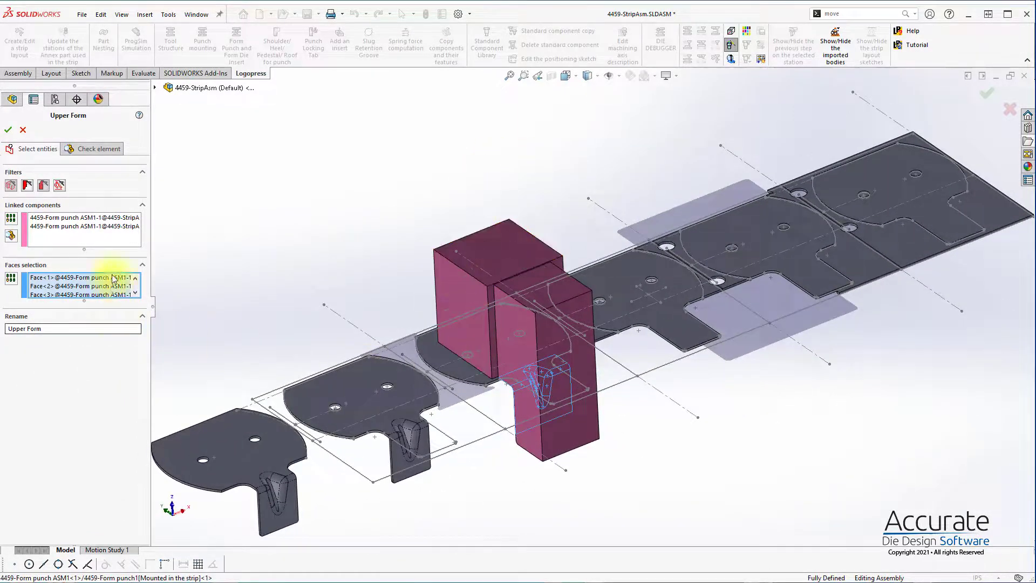
{"action": "left_click", "coordinate": [90, 233]}
{"action": "left_click", "coordinate": [446, 252]}
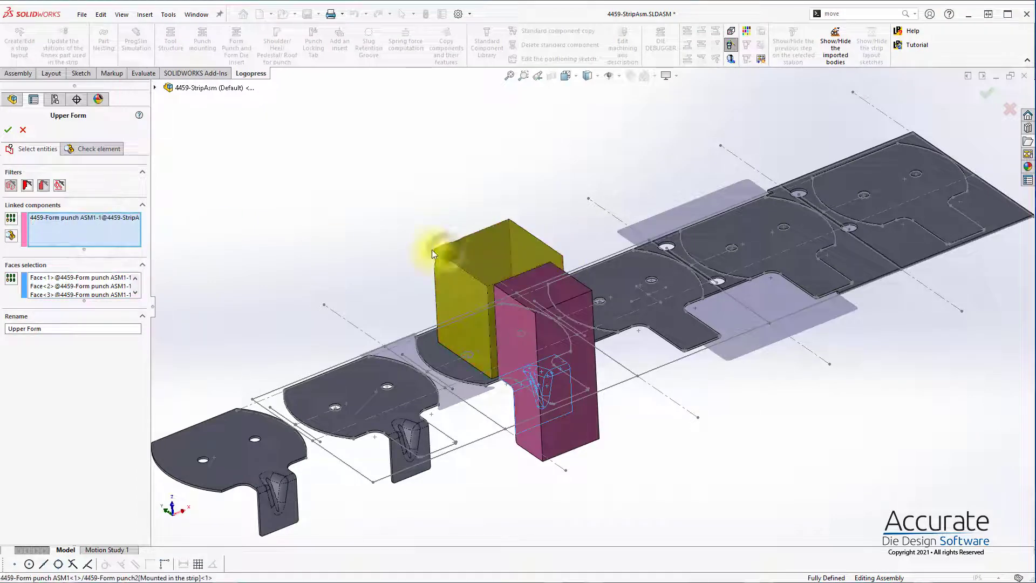
Step: Add the lower radius and bottom face of the remaining form punch to the Upper Form faces, check the resulting surface and accept it
{"action": "middle_click_drag", "start_coordinate": [211, 299], "coordinate": [607, 425]}
{"action": "scroll", "coordinate": [606, 426], "scroll_direction": "up", "scroll_amount": 1}
{"action": "scroll", "coordinate": [545, 380], "scroll_direction": "down", "scroll_amount": 2}
{"action": "middle_click_drag", "start_coordinate": [545, 379], "coordinate": [619, 183]}
{"action": "left_click", "coordinate": [81, 285]}
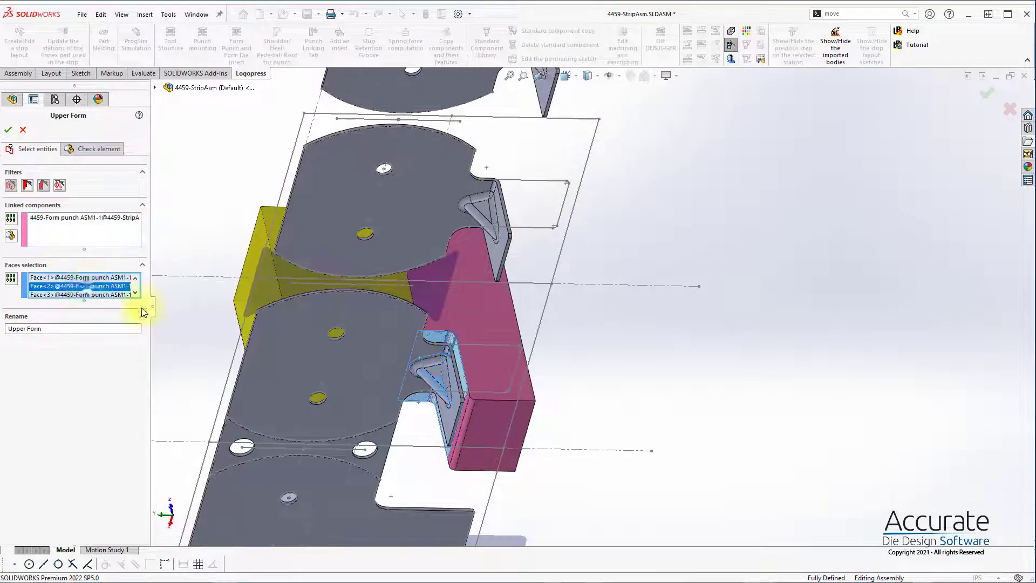
{"action": "scroll", "coordinate": [474, 411], "scroll_direction": "down", "scroll_amount": 4}
{"action": "left_click", "coordinate": [498, 350]}
{"action": "left_click", "coordinate": [542, 361]}
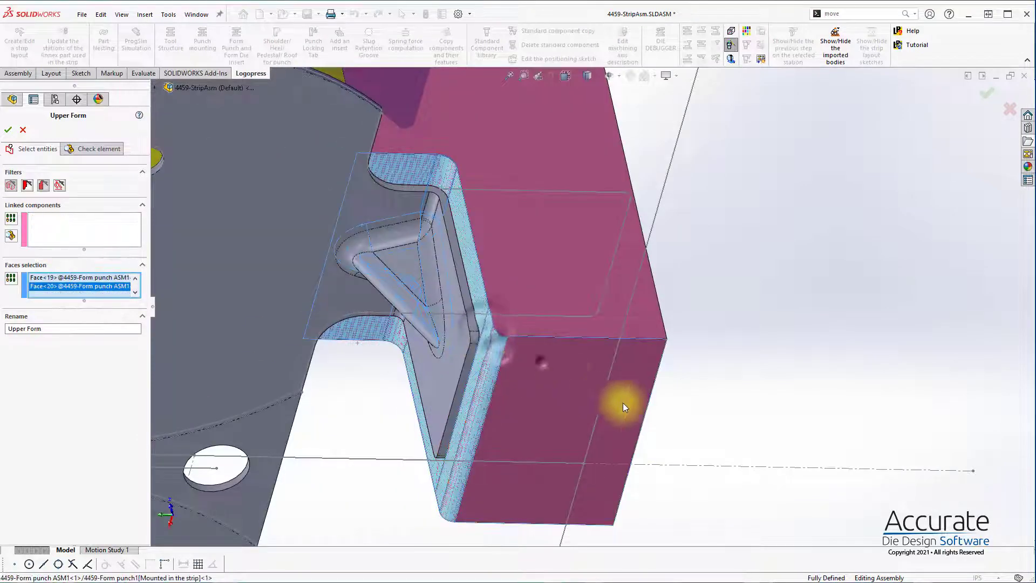
{"action": "scroll", "coordinate": [504, 319], "scroll_direction": "down", "scroll_amount": 2}
{"action": "middle_click_drag", "start_coordinate": [505, 318], "coordinate": [462, 492]}
{"action": "scroll", "coordinate": [488, 468], "scroll_direction": "up", "scroll_amount": 8}
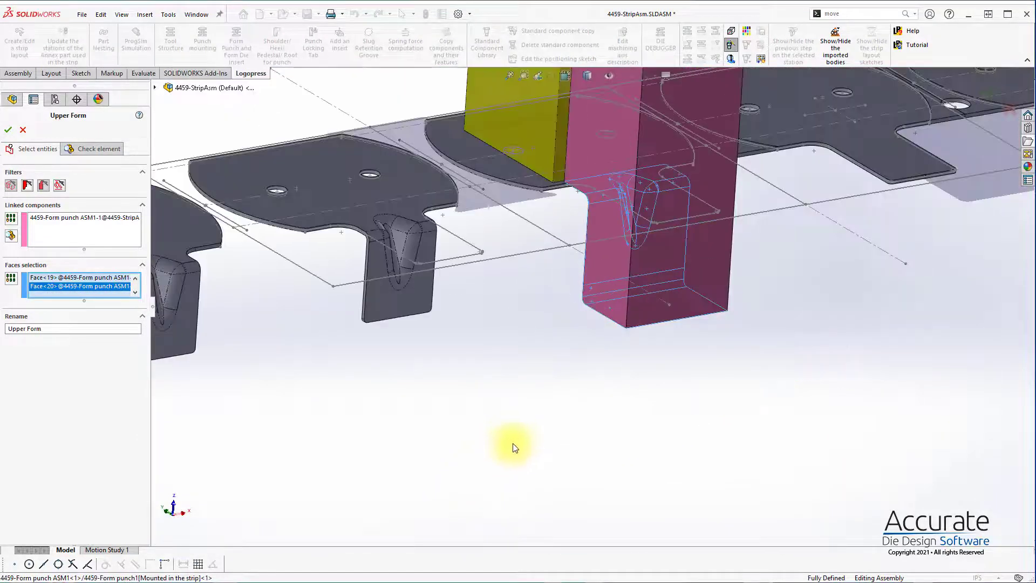
{"action": "left_click", "coordinate": [8, 130]}
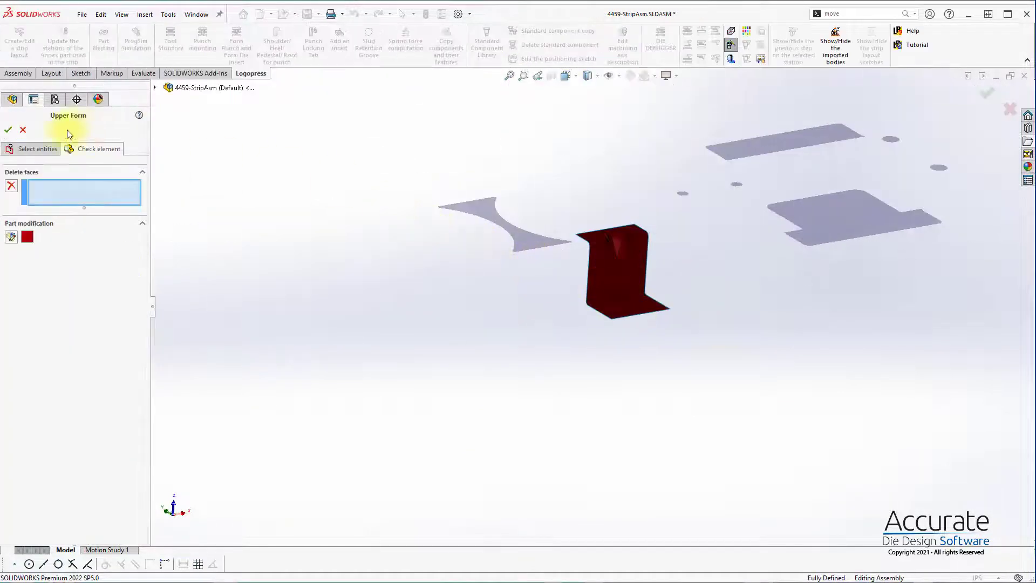
{"action": "left_click", "coordinate": [9, 130]}
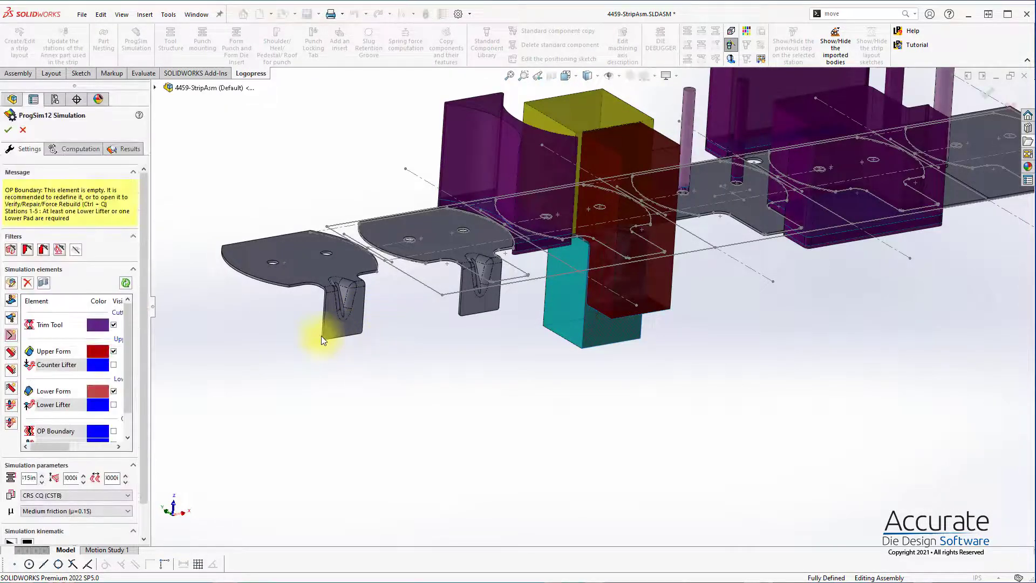
Step: Create the Counter Lifter element with its proposed name and sketch a lifter rectangle about 23.4 in long across the whole strip
{"action": "double_click", "coordinate": [58, 365]}
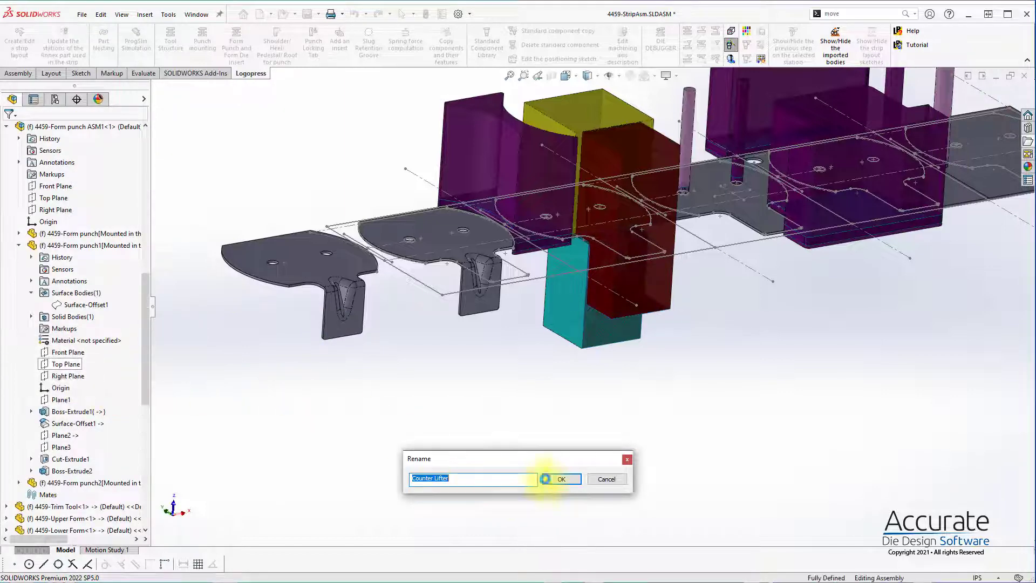
{"action": "left_click", "coordinate": [562, 479]}
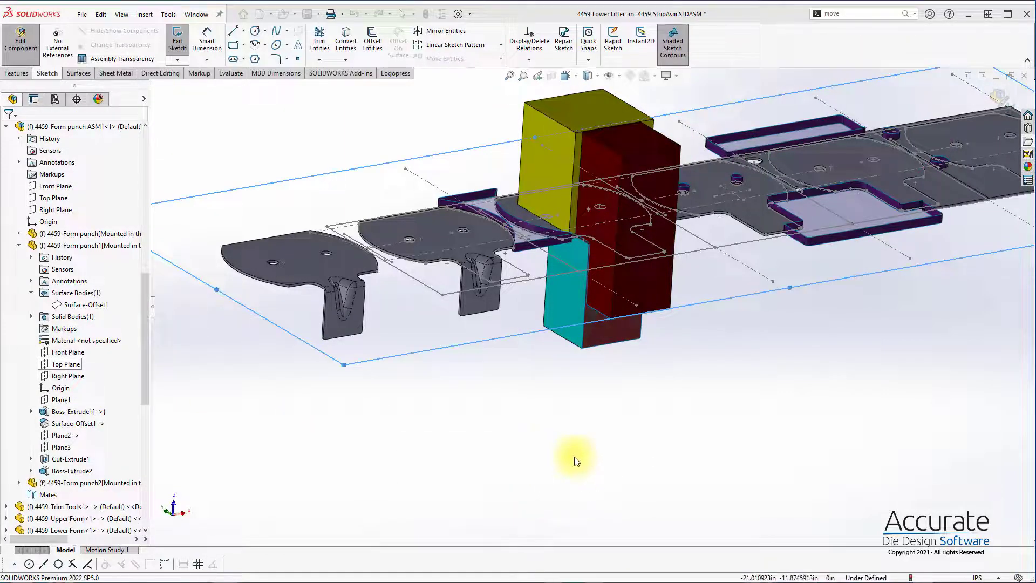
{"action": "key", "text": "s"}
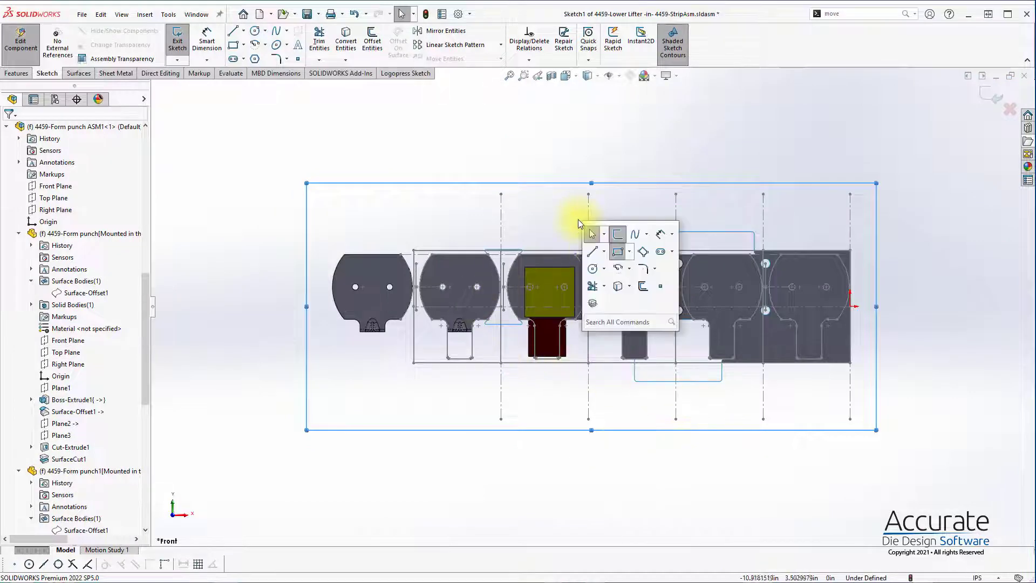
{"action": "left_click", "coordinate": [583, 262]}
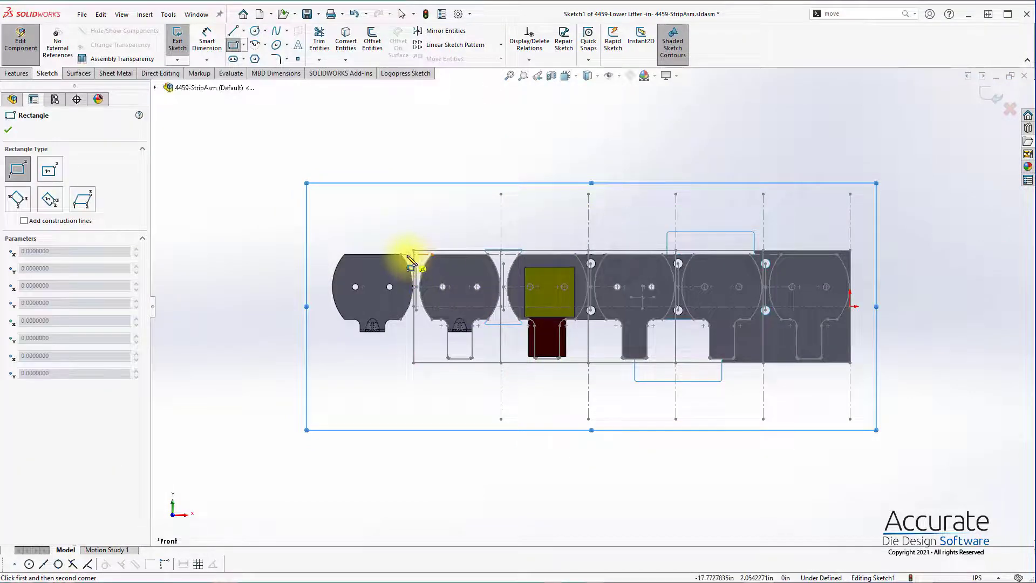
{"action": "left_click", "coordinate": [317, 252]}
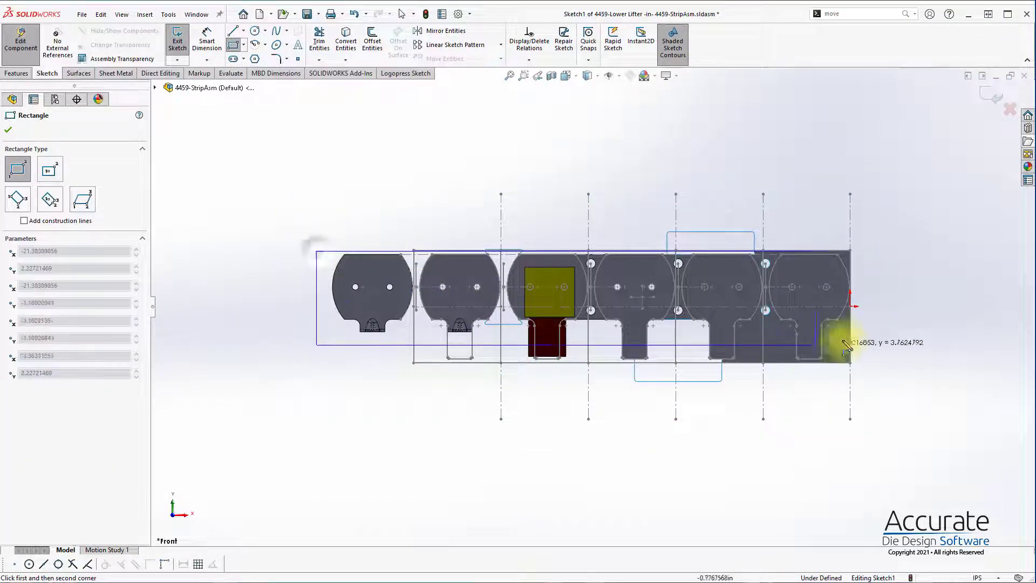
{"action": "left_click", "coordinate": [900, 316]}
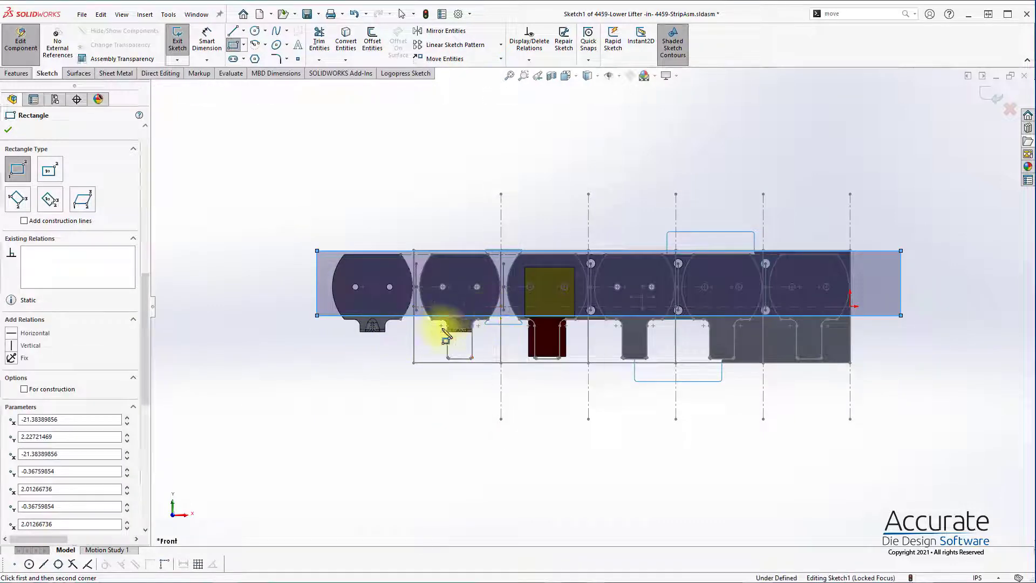
Step: Align the lifter rectangle's lower edge with the blanks' straight edges, shorten both ends to just beyond the strip, and finish the sketch
{"action": "scroll", "coordinate": [482, 322], "scroll_direction": "up", "scroll_amount": 2}
{"action": "scroll", "coordinate": [482, 321], "scroll_direction": "up", "scroll_amount": 5}
{"action": "left_click", "coordinate": [647, 321]}
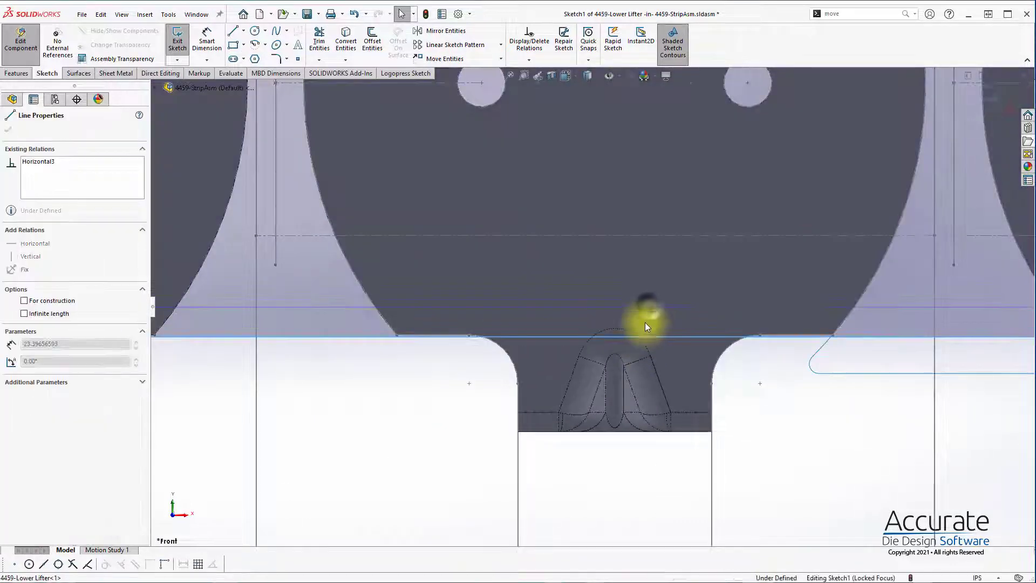
{"action": "scroll", "coordinate": [734, 365], "scroll_direction": "down", "scroll_amount": 10}
{"action": "left_click", "coordinate": [835, 263]}
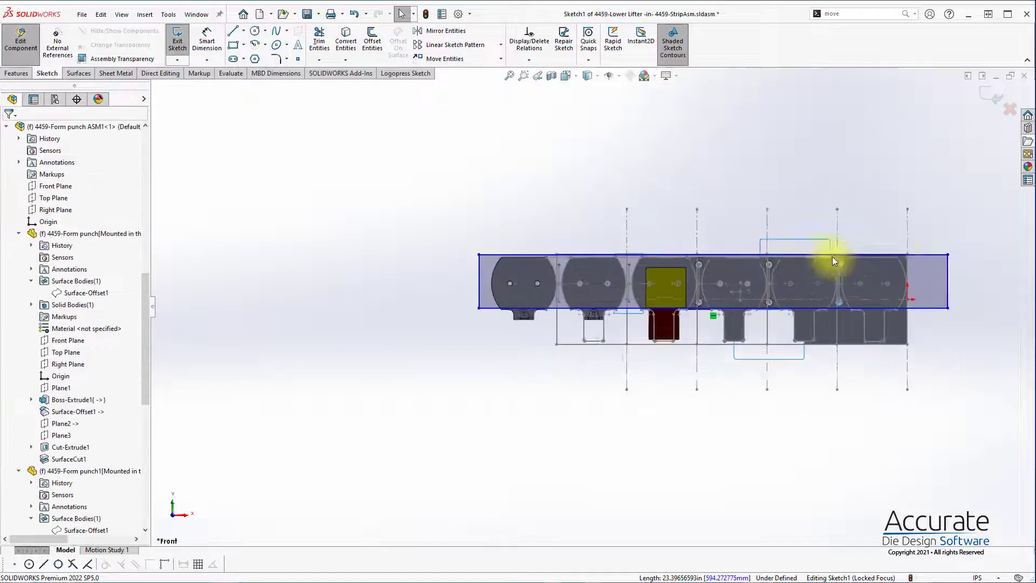
{"action": "left_click_drag", "start_coordinate": [877, 303], "coordinate": [834, 300]}
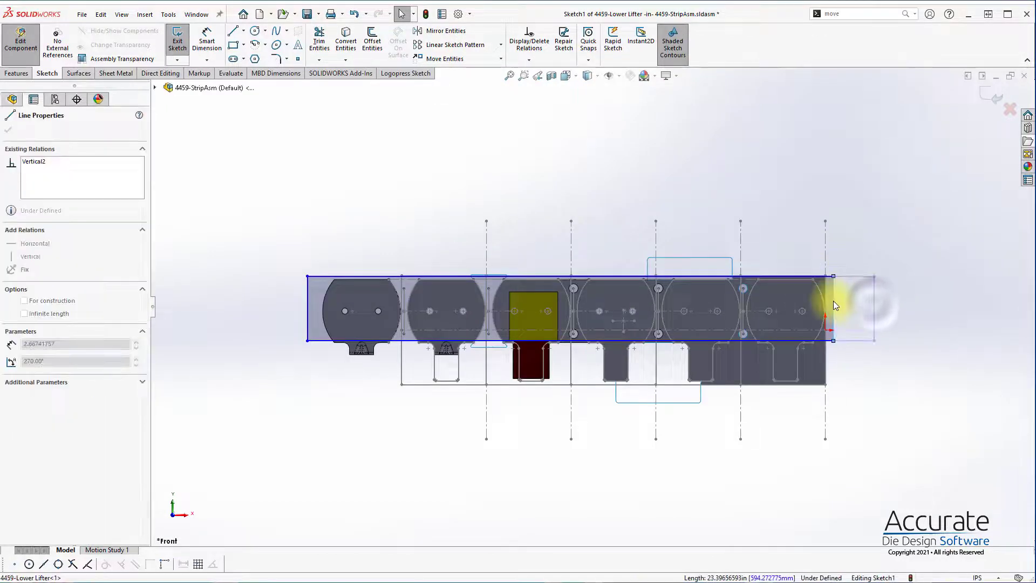
{"action": "left_click_drag", "start_coordinate": [307, 316], "coordinate": [390, 320]}
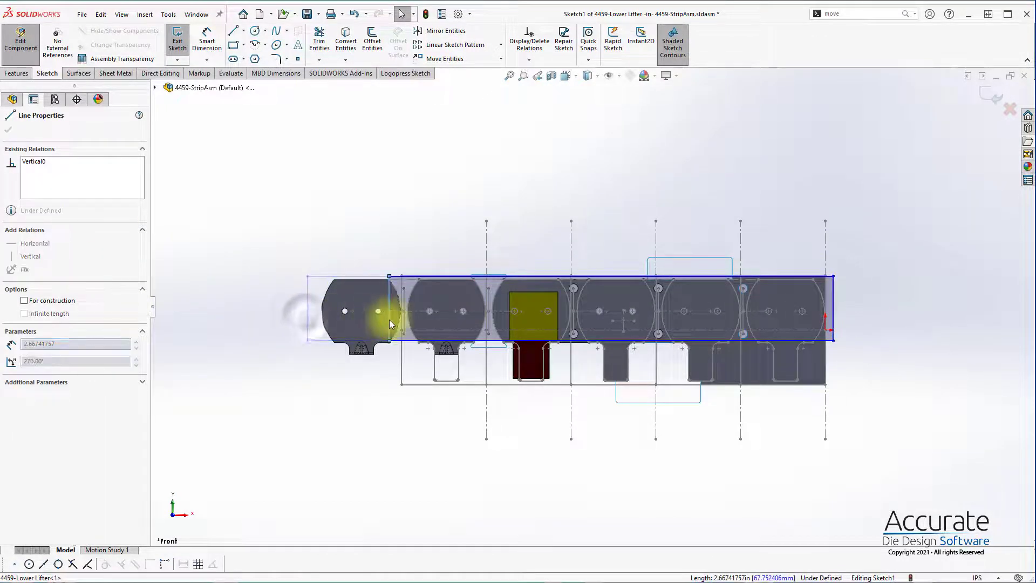
{"action": "left_click", "coordinate": [905, 199]}
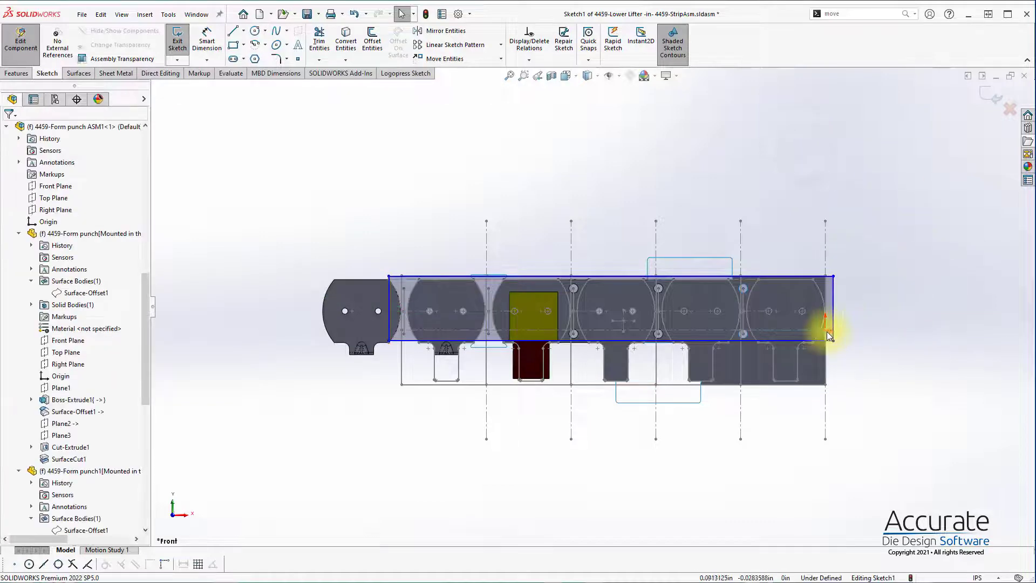
{"action": "left_click", "coordinate": [1001, 95]}
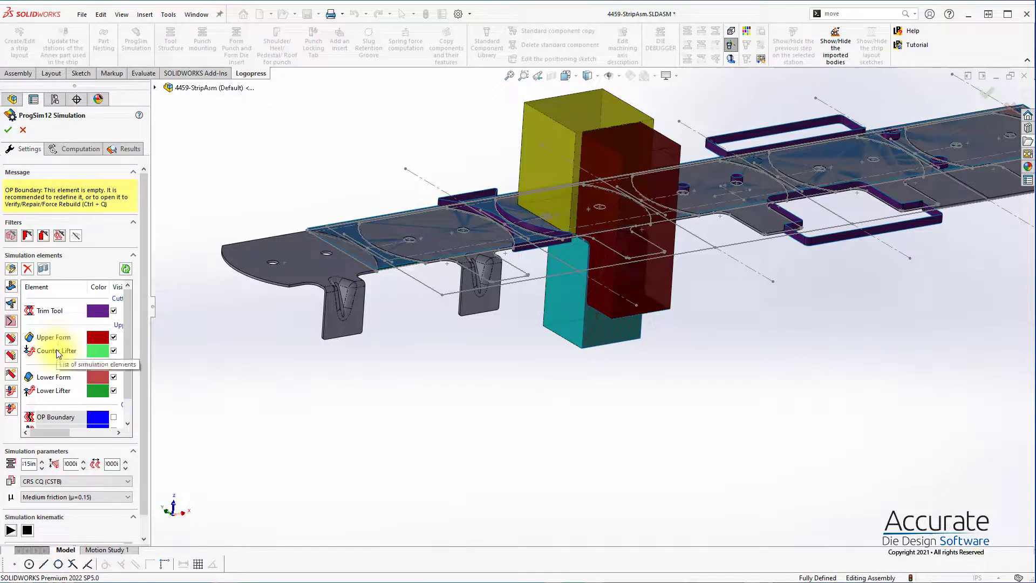
Step: Open the Lower Form simulation element, check the surface built from its selected punch faces, and accept it
{"action": "double_click", "coordinate": [50, 378]}
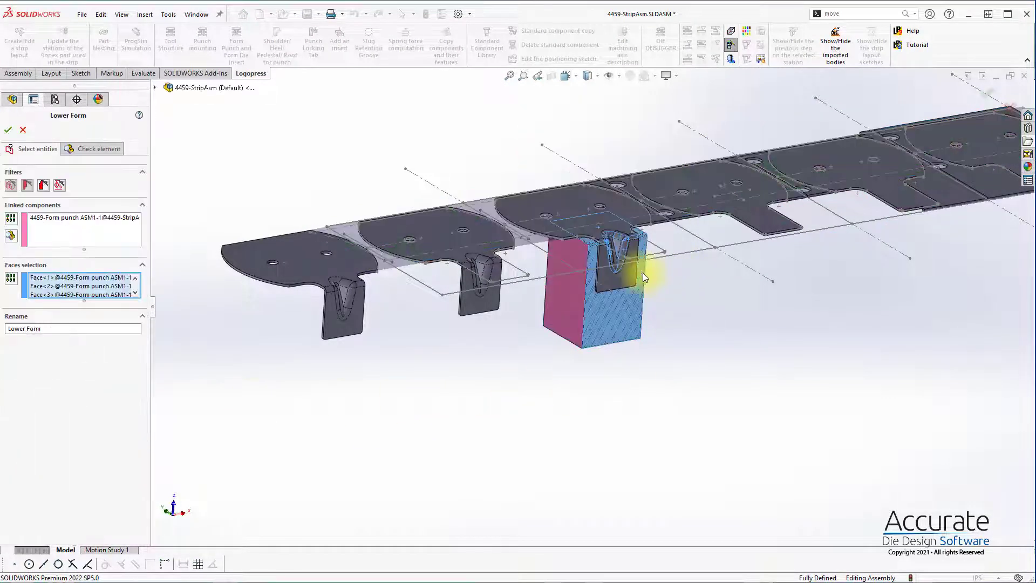
{"action": "left_click", "coordinate": [106, 149]}
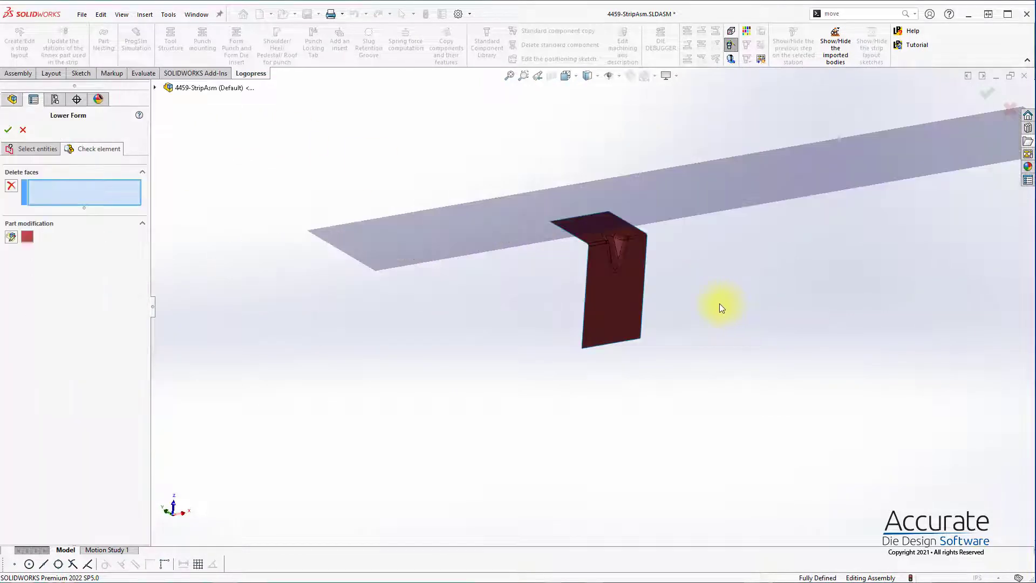
{"action": "left_click", "coordinate": [9, 130]}
{"action": "left_click", "coordinate": [564, 296]}
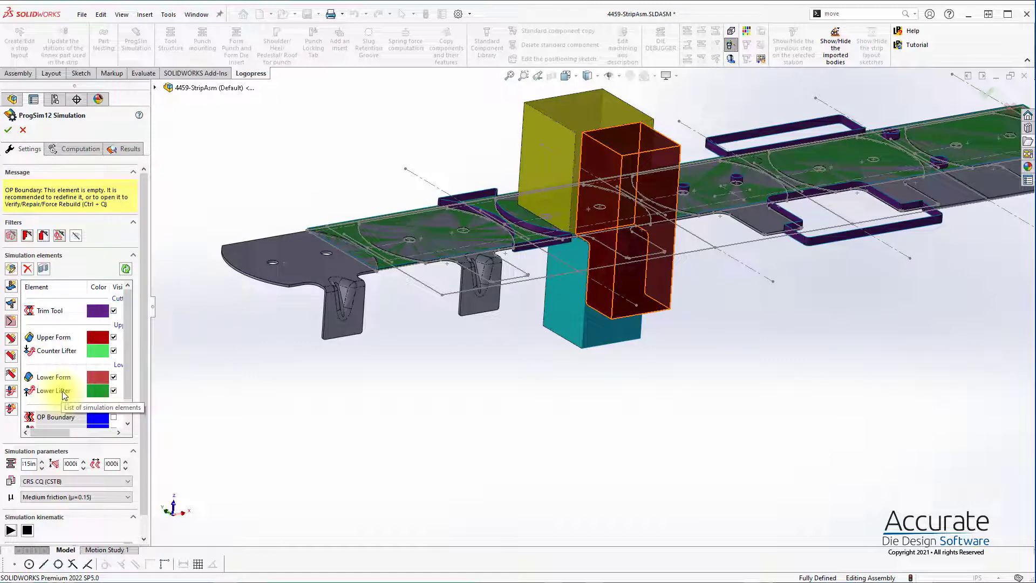
Step: Create the OP Boundary simulation element with its proposed name
{"action": "scroll", "coordinate": [64, 395], "scroll_direction": "down", "scroll_amount": 1}
{"action": "double_click", "coordinate": [60, 395]}
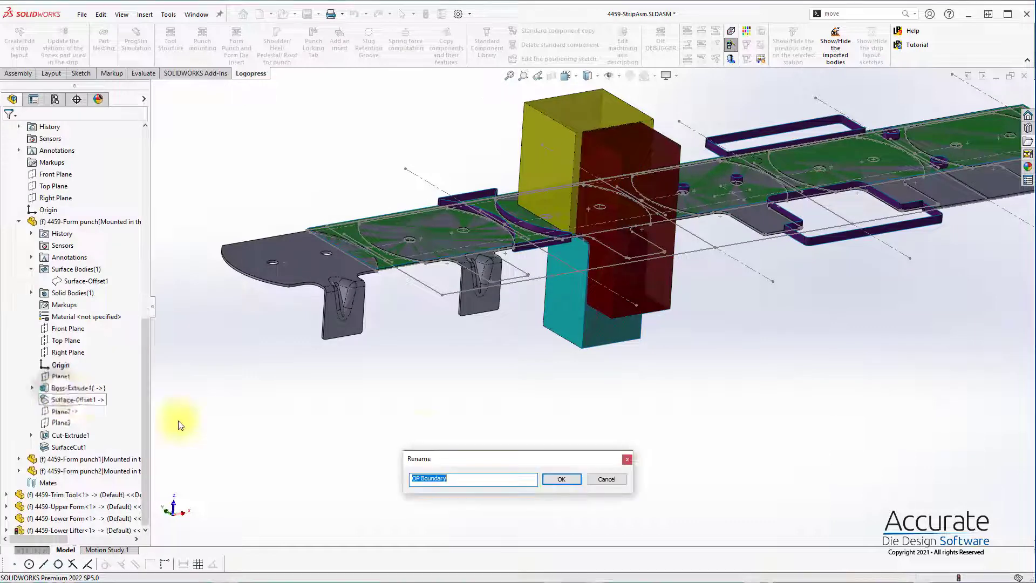
{"action": "left_click", "coordinate": [561, 479]}
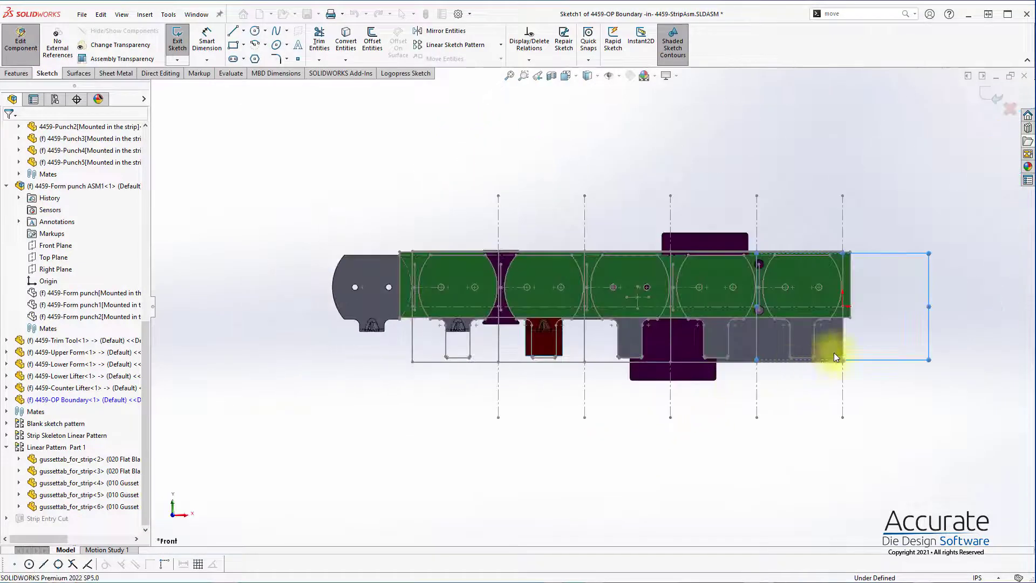
Step: Try to sketch the boundary as a slanted line from the strip's upper edge to the line joining two pilot punches, plus a vertical segment about 0.62 in long
{"action": "scroll", "coordinate": [711, 267], "scroll_direction": "up", "scroll_amount": 5}
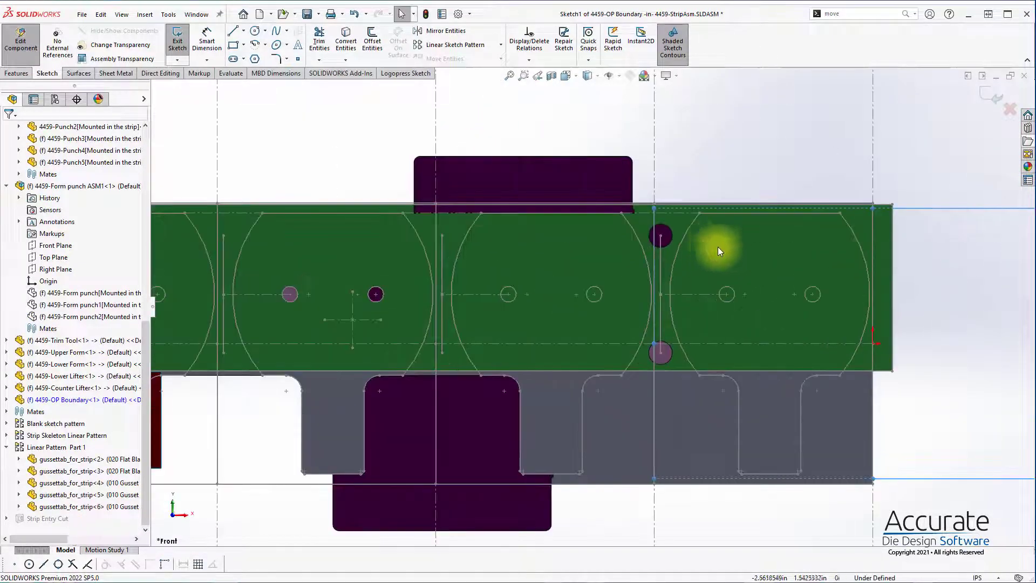
{"action": "key", "text": "s"}
{"action": "left_click", "coordinate": [715, 238]}
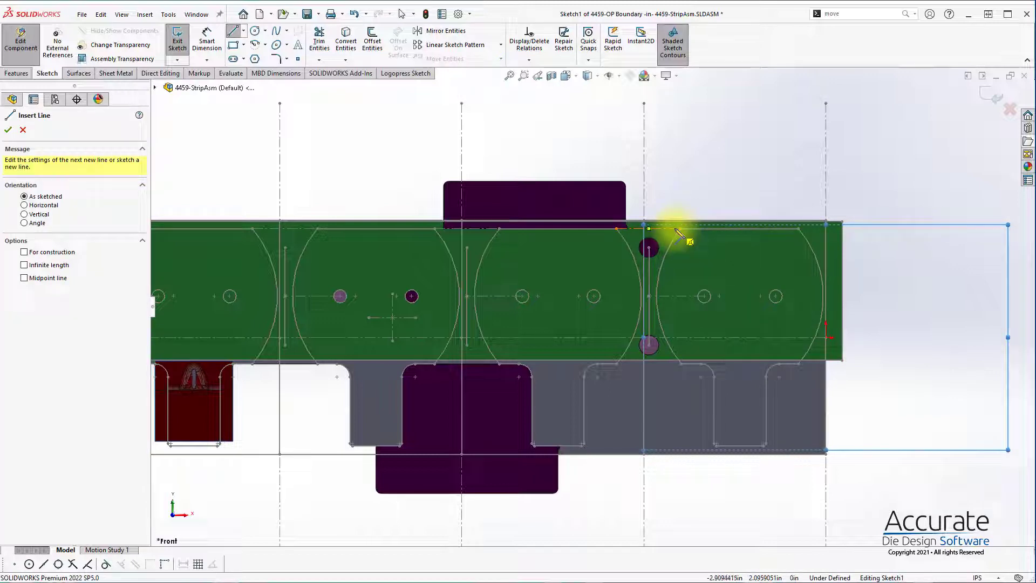
{"action": "scroll", "coordinate": [680, 233], "scroll_direction": "up", "scroll_amount": 3}
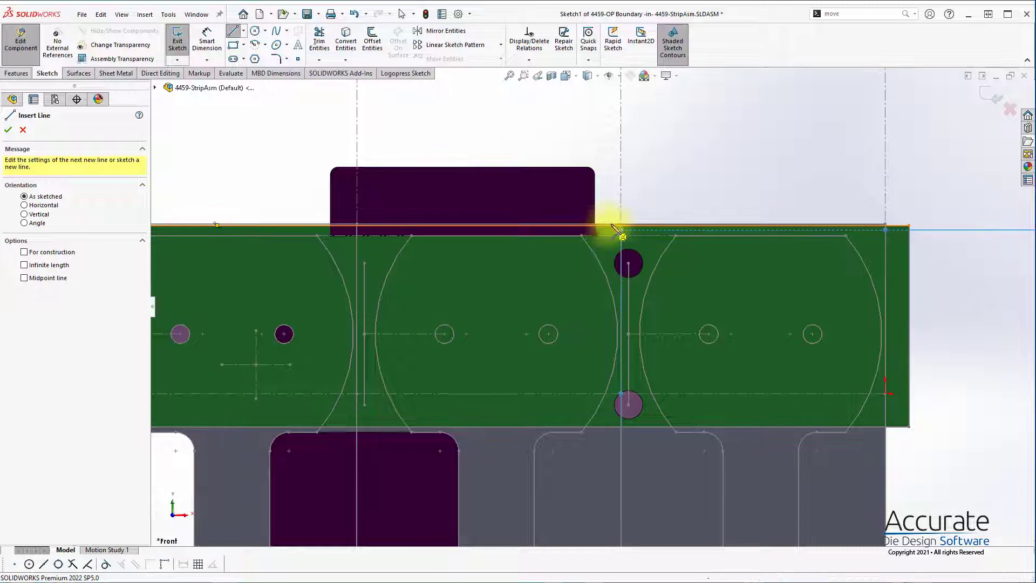
{"action": "scroll", "coordinate": [620, 233], "scroll_direction": "up", "scroll_amount": 4}
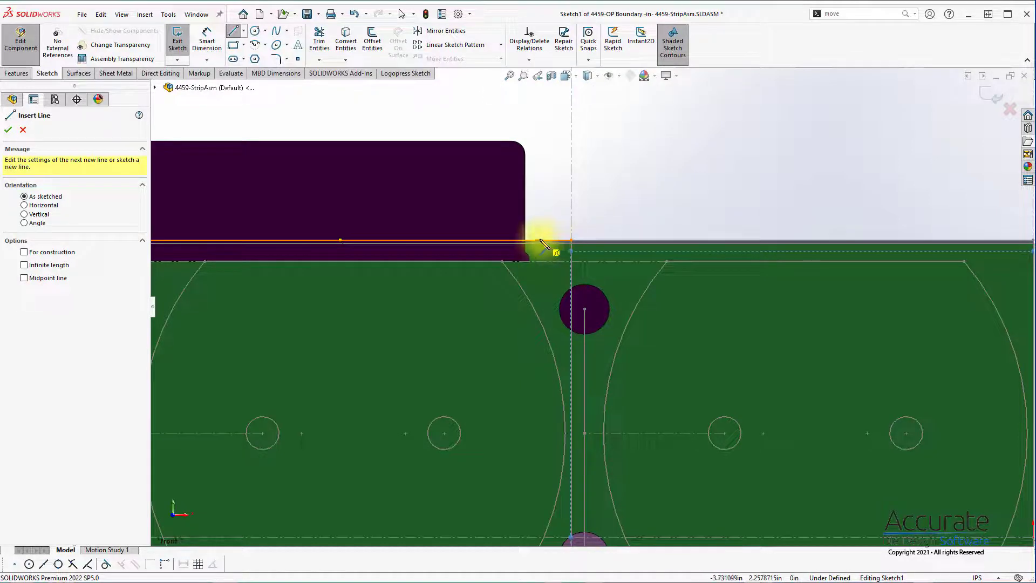
{"action": "left_click", "coordinate": [533, 241]}
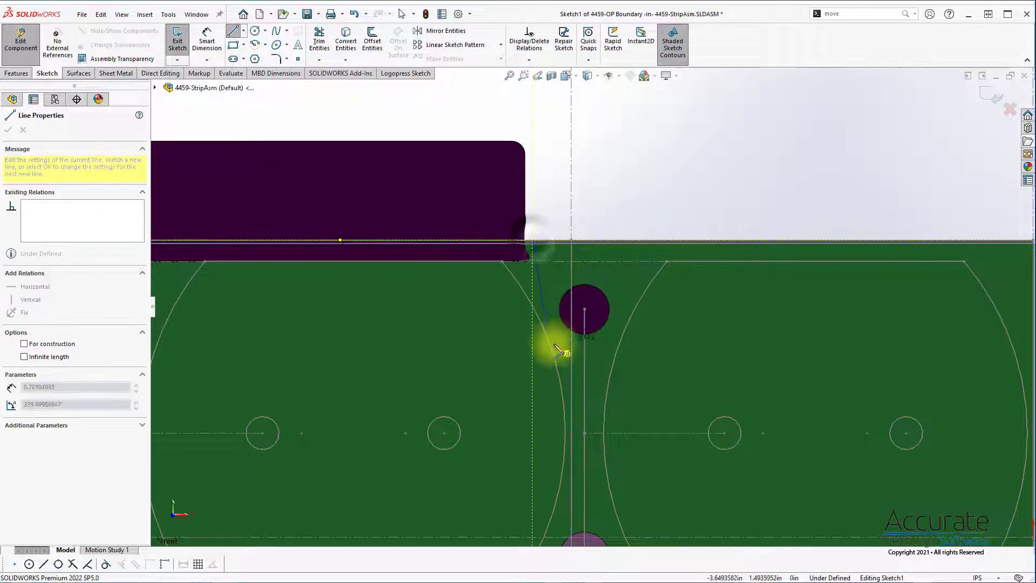
{"action": "left_click", "coordinate": [584, 422]}
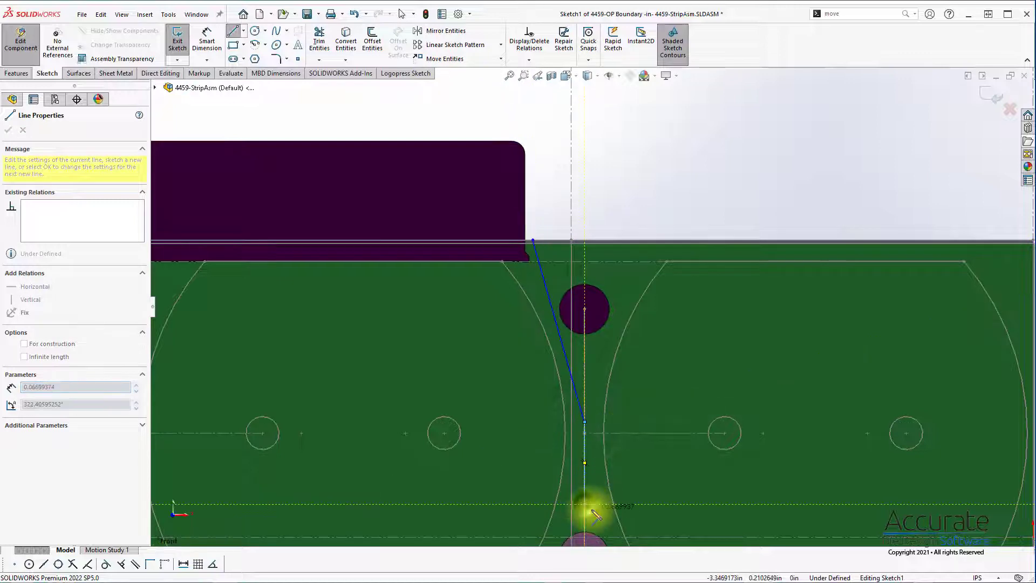
{"action": "scroll", "coordinate": [589, 510], "scroll_direction": "up", "scroll_amount": 3}
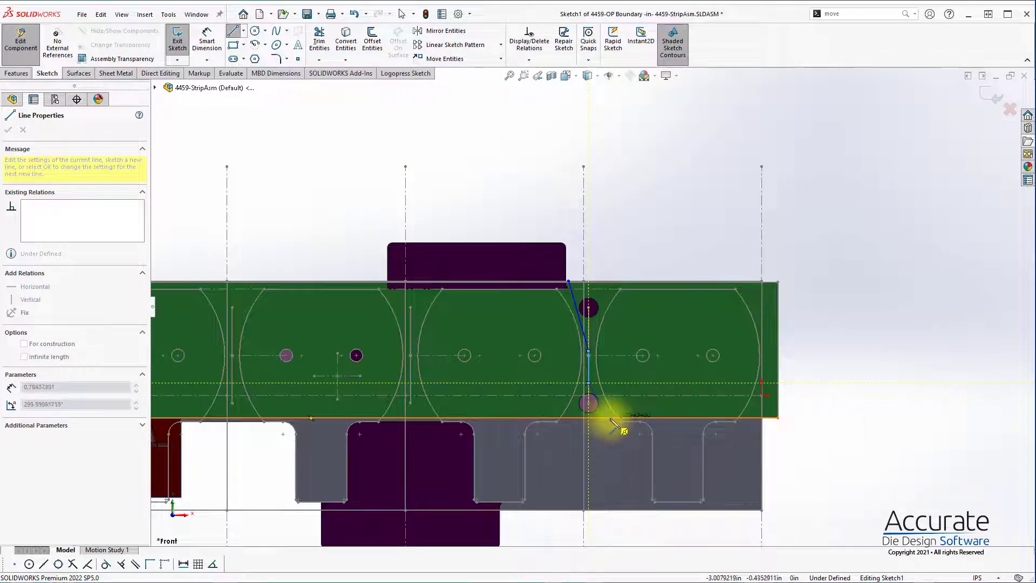
{"action": "scroll", "coordinate": [609, 410], "scroll_direction": "down", "scroll_amount": 1}
{"action": "scroll", "coordinate": [604, 420], "scroll_direction": "down", "scroll_amount": 3}
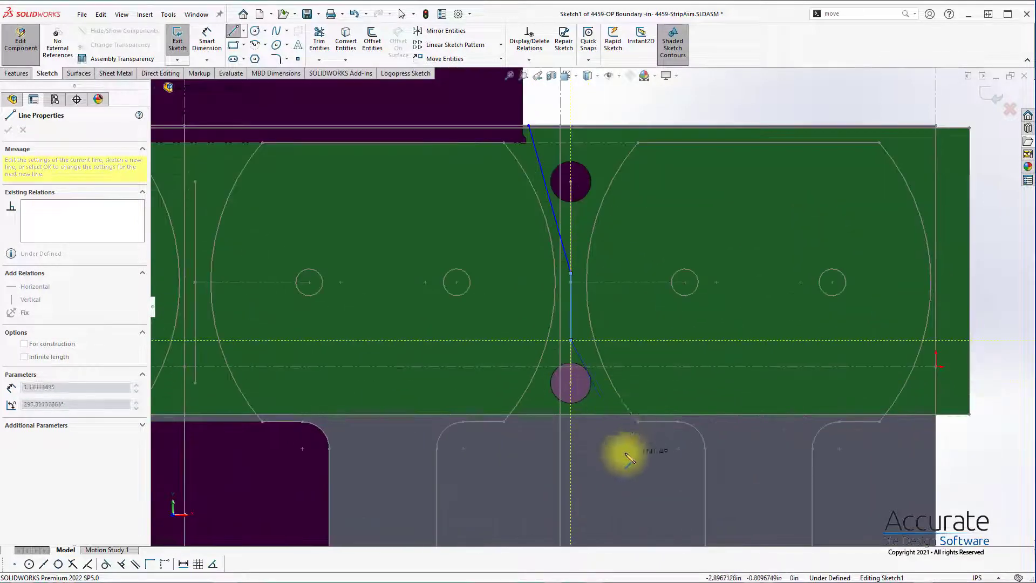
{"action": "key", "text": "Escape"}
{"action": "key", "text": "Escape"}
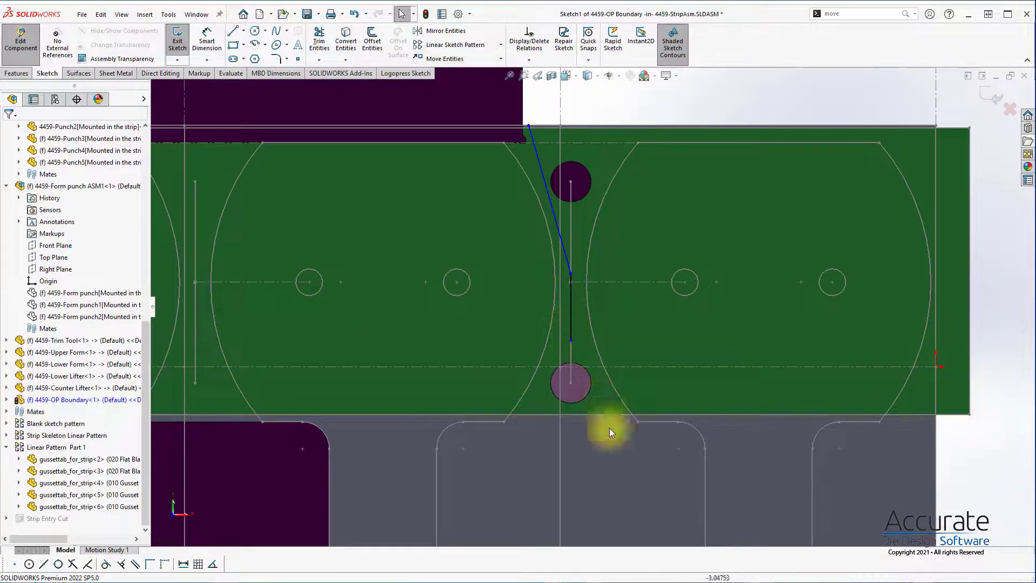
Step: Delete the short vertical segment and move the slanted line's lower end further down the line joining the two pilot punches
{"action": "left_click", "coordinate": [572, 329]}
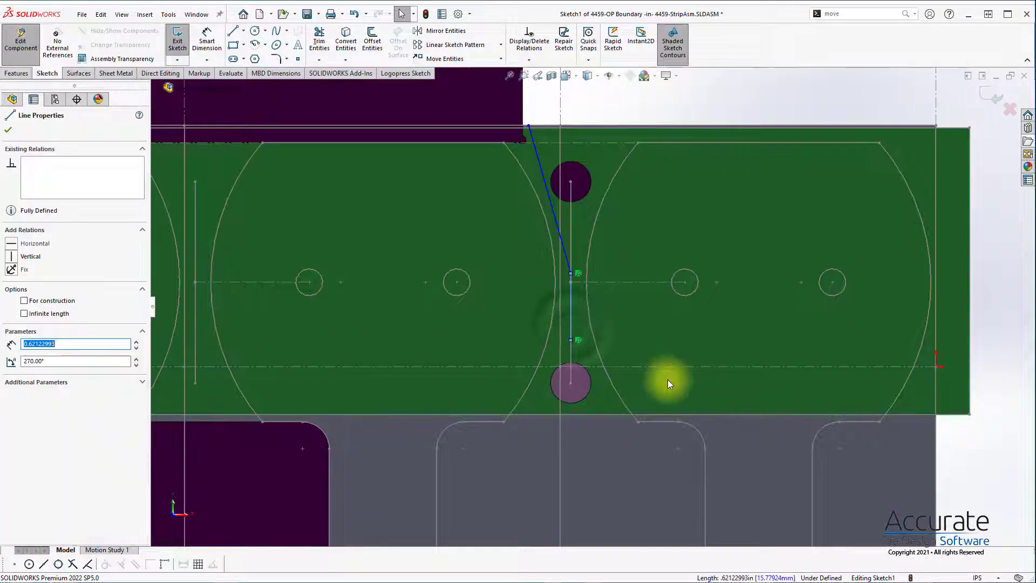
{"action": "key", "text": "Delete"}
{"action": "left_click", "coordinate": [572, 273]}
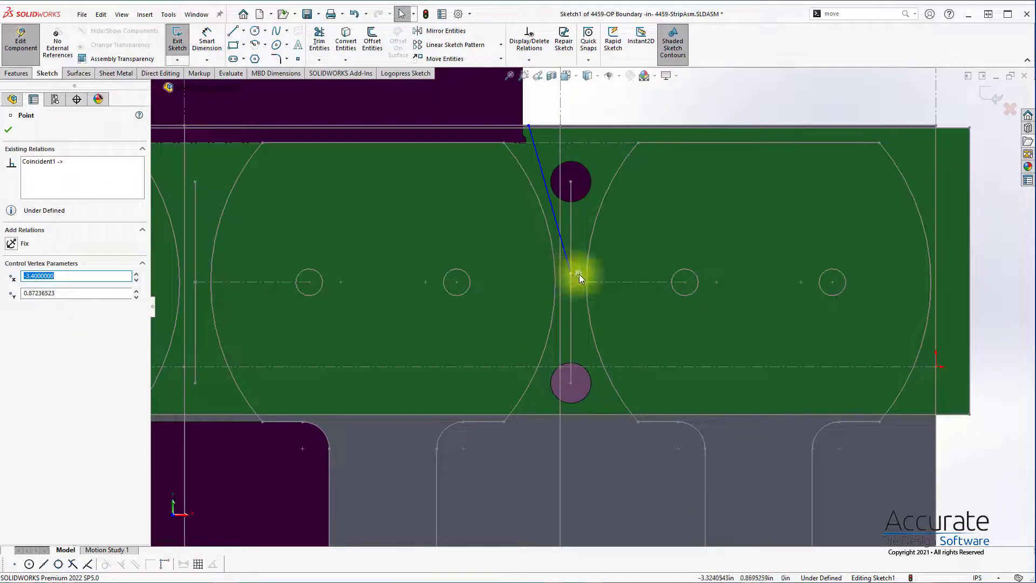
{"action": "left_click", "coordinate": [577, 273]}
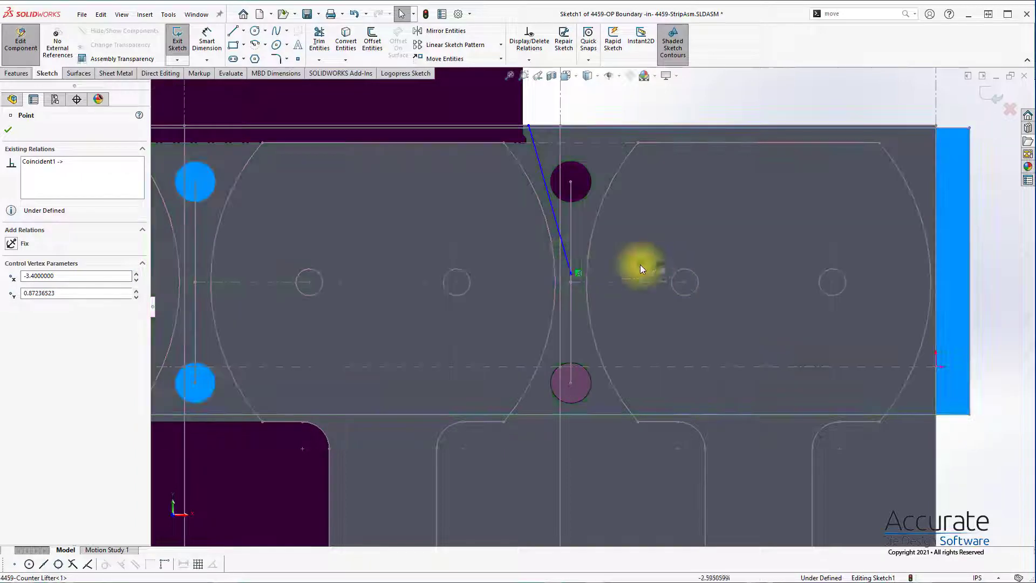
{"action": "left_click", "coordinate": [661, 266]}
{"action": "left_click", "coordinate": [572, 274]}
{"action": "left_click", "coordinate": [597, 128]}
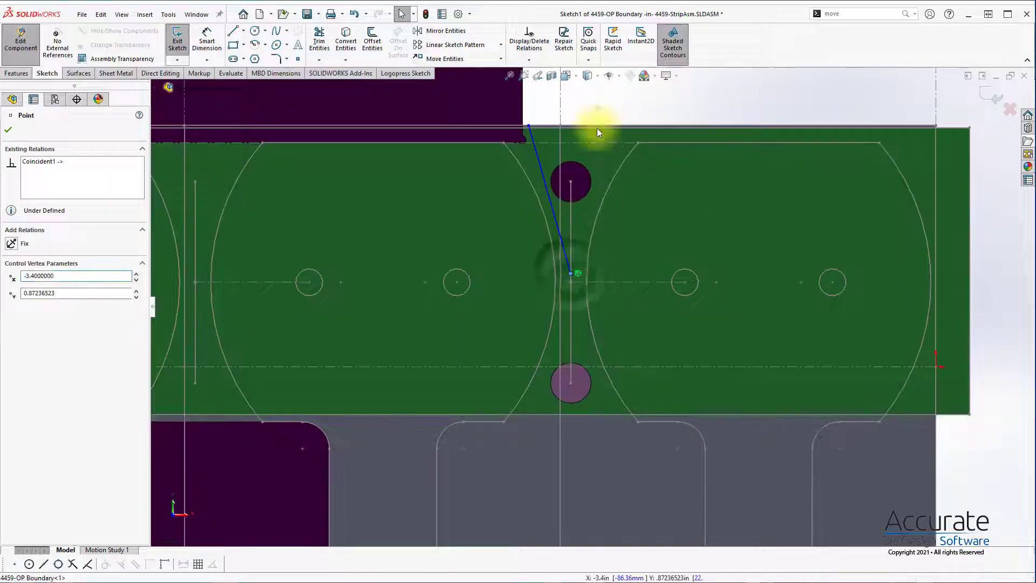
{"action": "left_click_drag", "start_coordinate": [571, 273], "coordinate": [572, 292]}
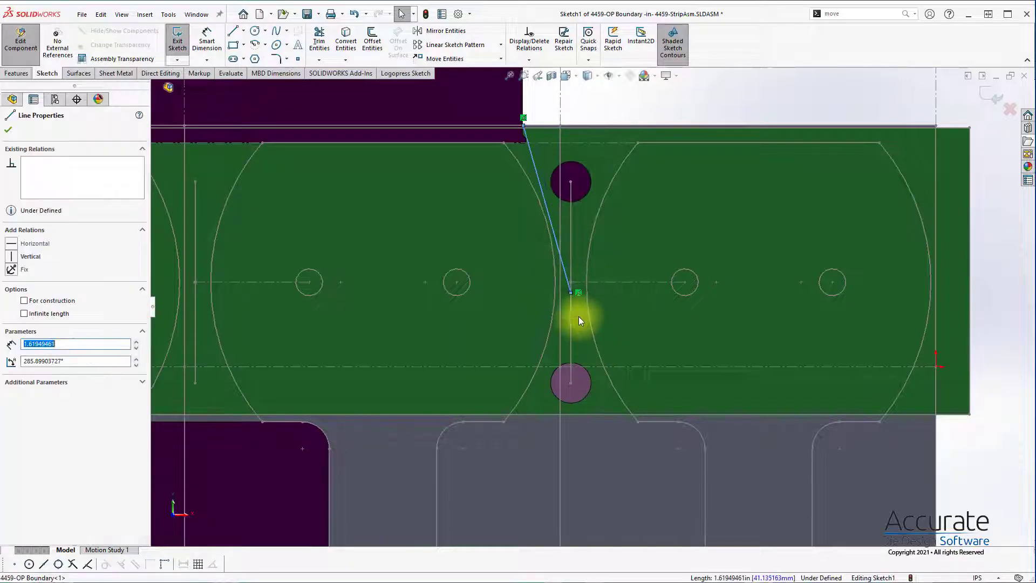
Step: Delete the remaining slanted line from the boundary sketch
{"action": "left_click", "coordinate": [578, 293]}
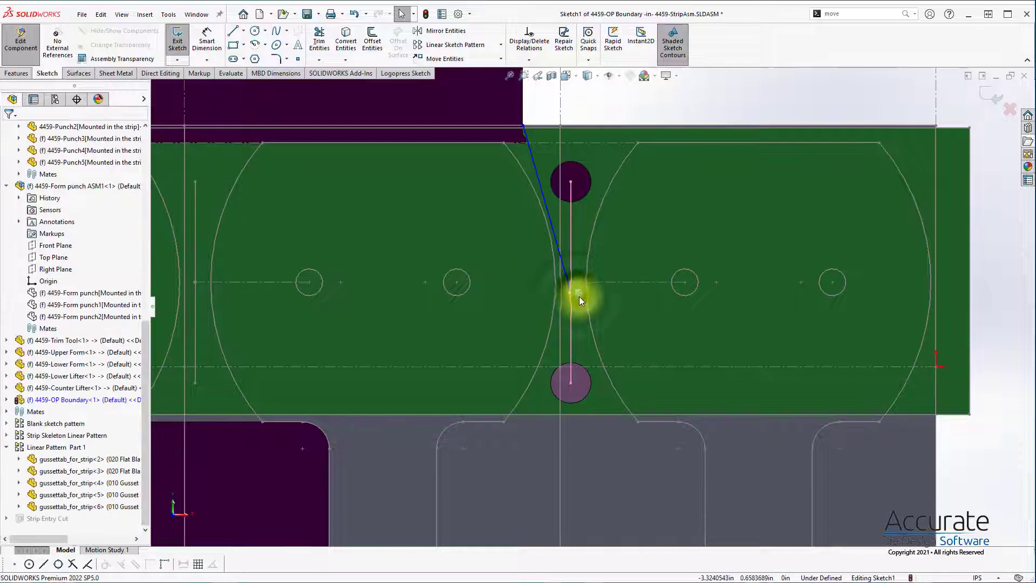
{"action": "left_click", "coordinate": [658, 324]}
{"action": "left_click", "coordinate": [561, 259]}
{"action": "key", "text": "Delete"}
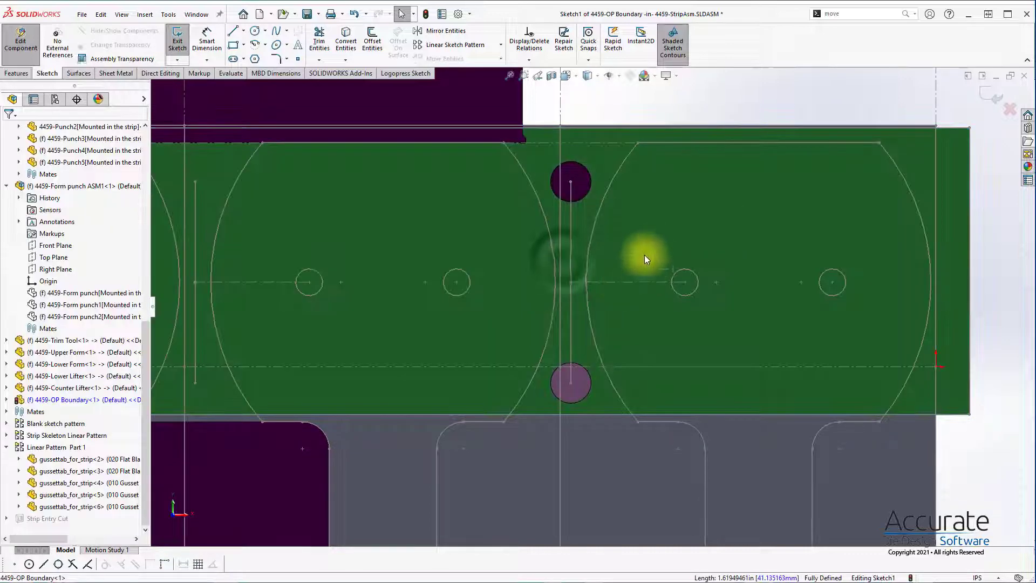
Step: Sketch a slanted boundary line from the strip's upper edge between the pilot punches, continue it vertically to the strip's lower edge, and finish the sketch
{"action": "key", "text": "s"}
{"action": "left_click", "coordinate": [659, 265]}
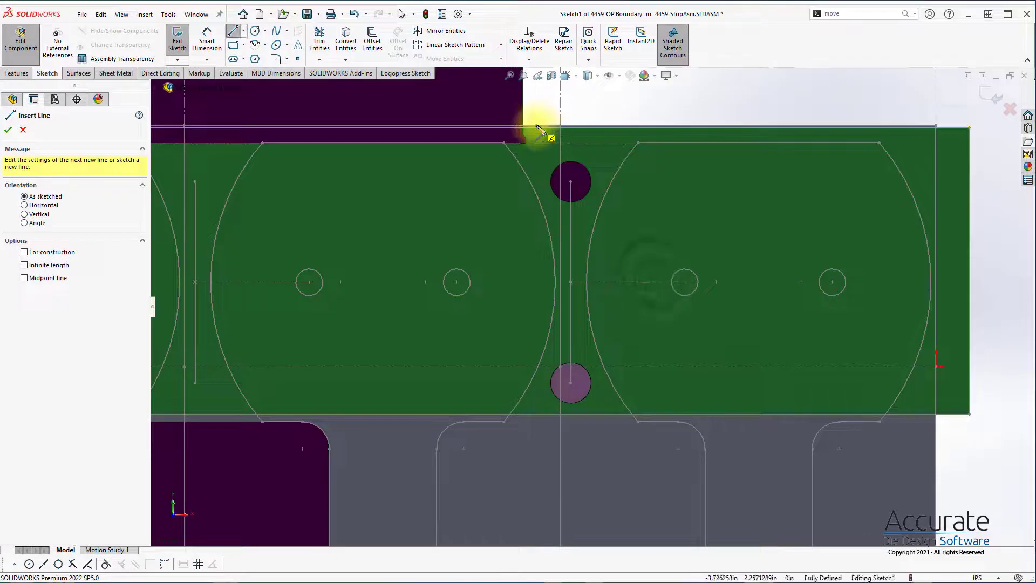
{"action": "left_click", "coordinate": [527, 127]}
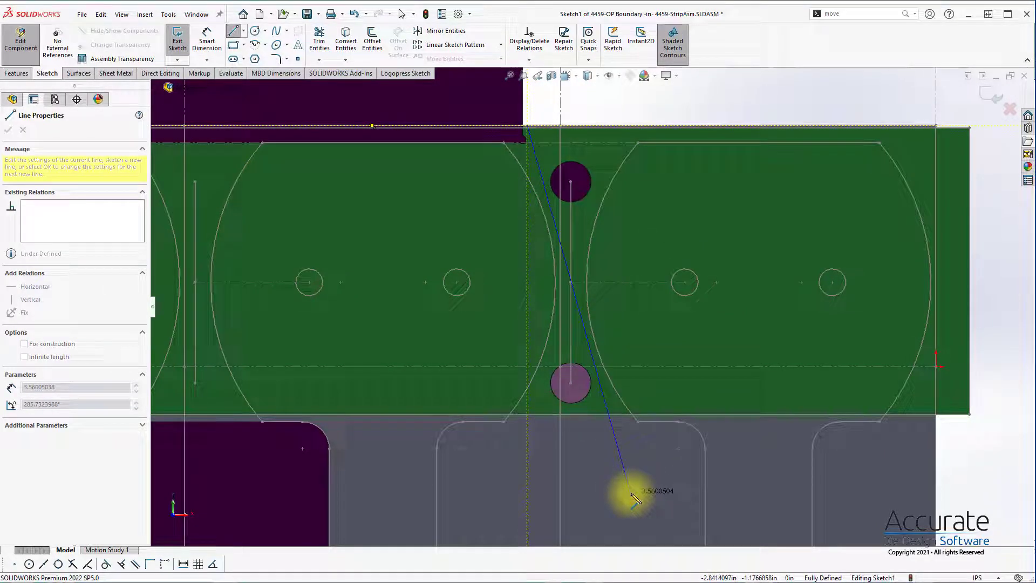
{"action": "scroll", "coordinate": [634, 494], "scroll_direction": "up", "scroll_amount": 4}
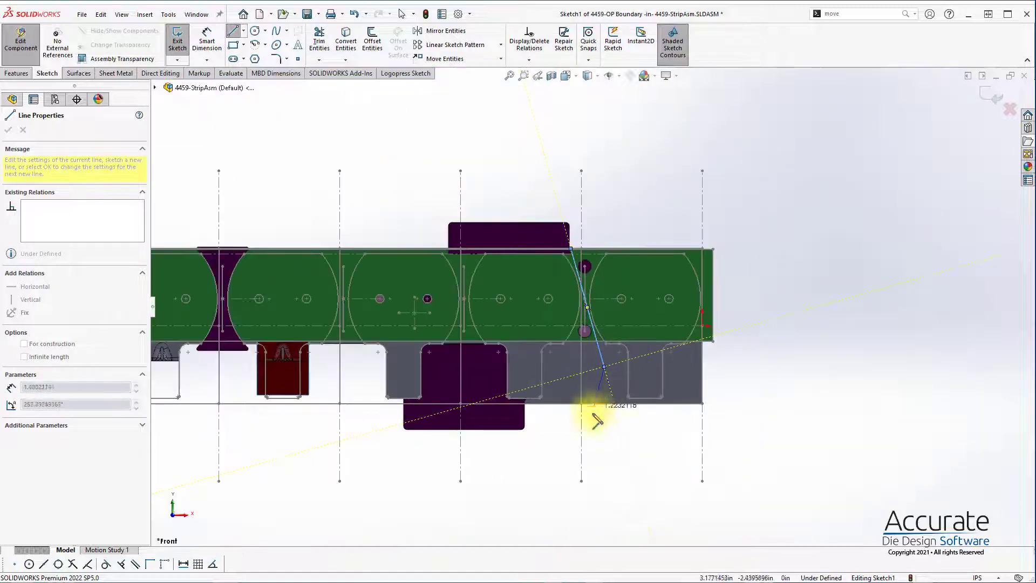
{"action": "left_click", "coordinate": [604, 367]}
{"action": "left_click", "coordinate": [603, 403]}
{"action": "key", "text": "Escape"}
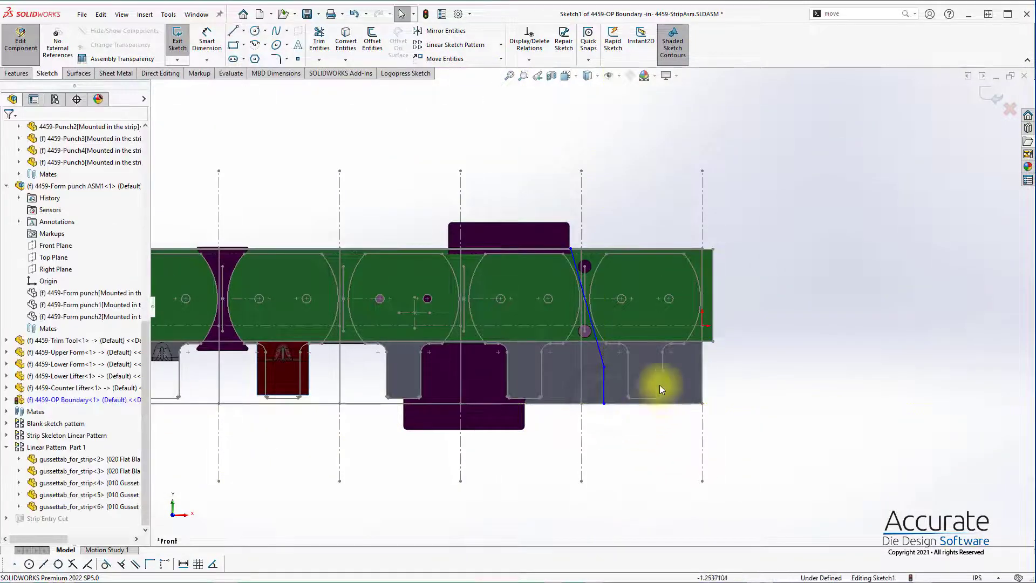
{"action": "left_click", "coordinate": [997, 99]}
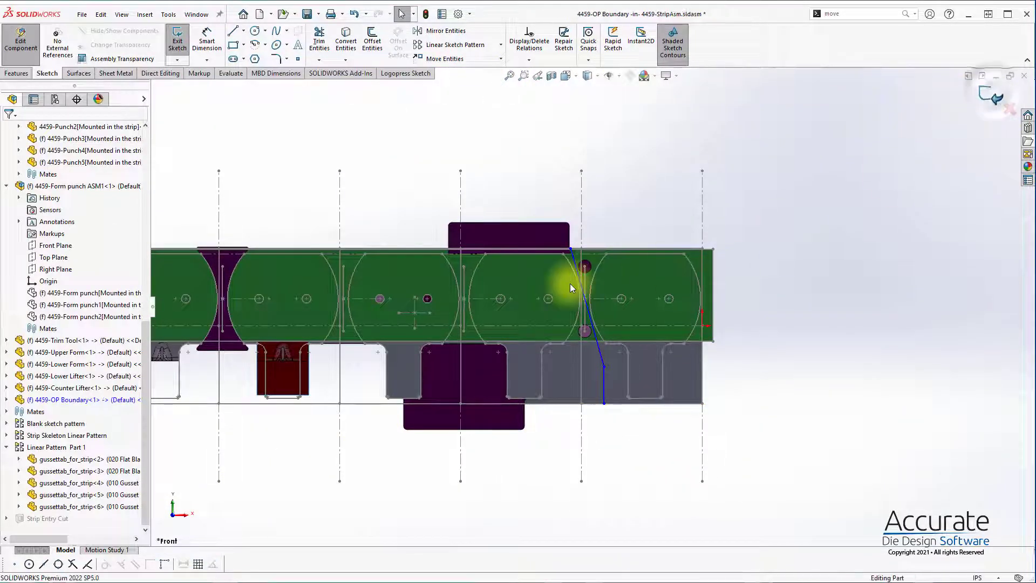
{"action": "middle_click_drag", "start_coordinate": [484, 288], "coordinate": [459, 266]}
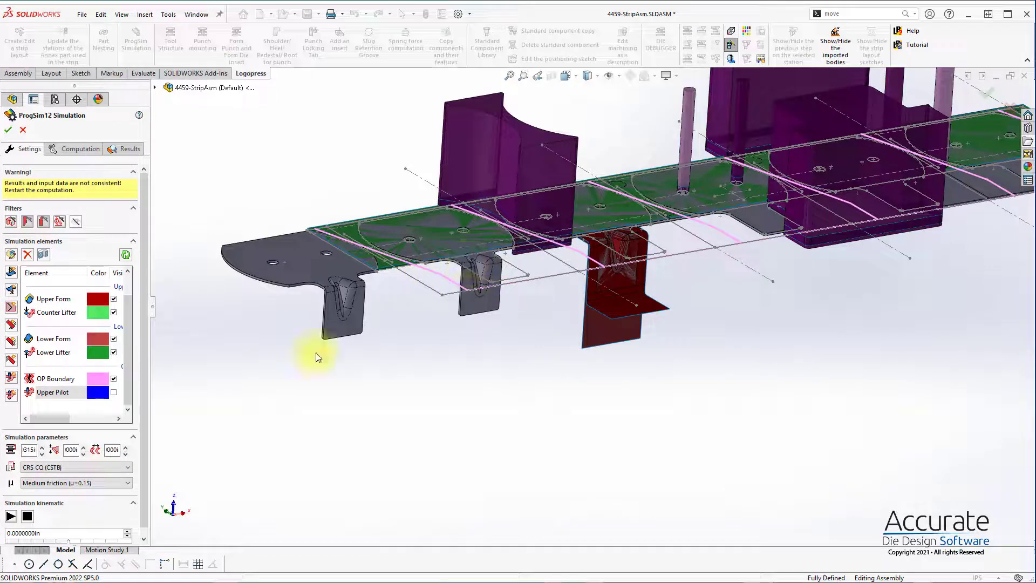
Step: Open the Upper Pilot element and select the edges of the two open pilot holes along the strip's upper side
{"action": "double_click", "coordinate": [56, 390]}
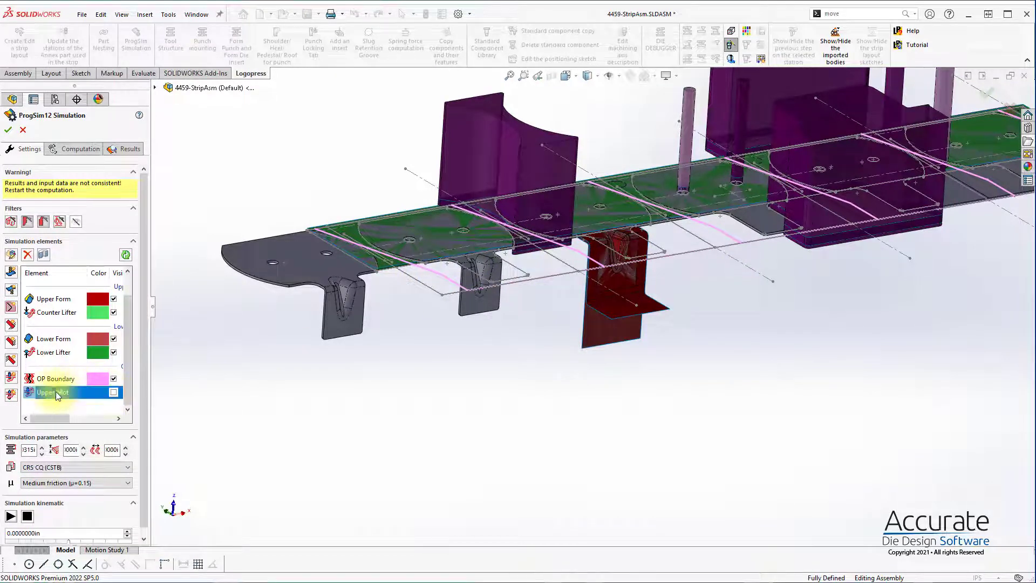
{"action": "scroll", "coordinate": [278, 232], "scroll_direction": "up", "scroll_amount": 5}
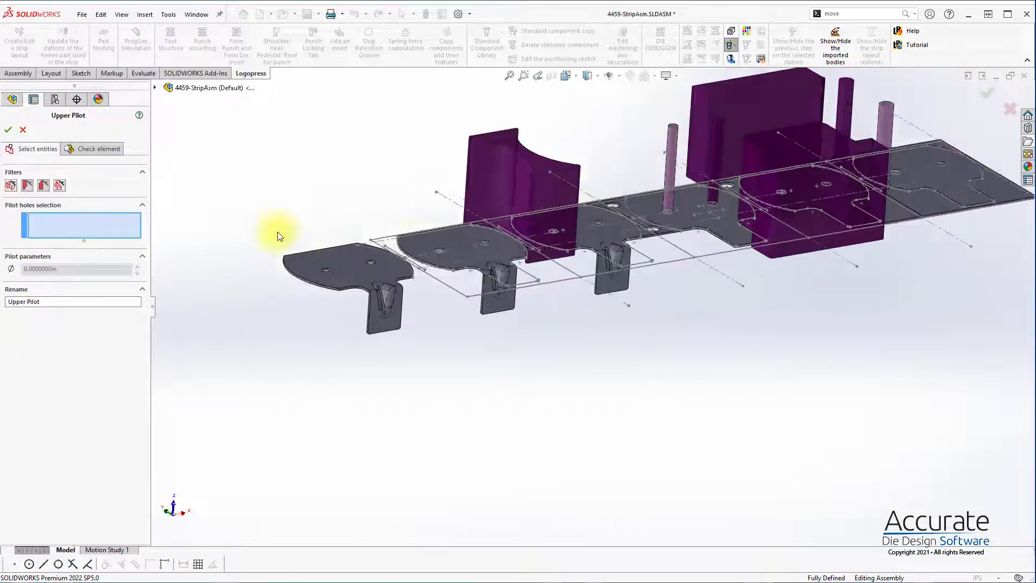
{"action": "middle_click_drag", "start_coordinate": [686, 240], "coordinate": [683, 337]}
{"action": "scroll", "coordinate": [693, 164], "scroll_direction": "down", "scroll_amount": 5}
{"action": "scroll", "coordinate": [581, 401], "scroll_direction": "down", "scroll_amount": 3}
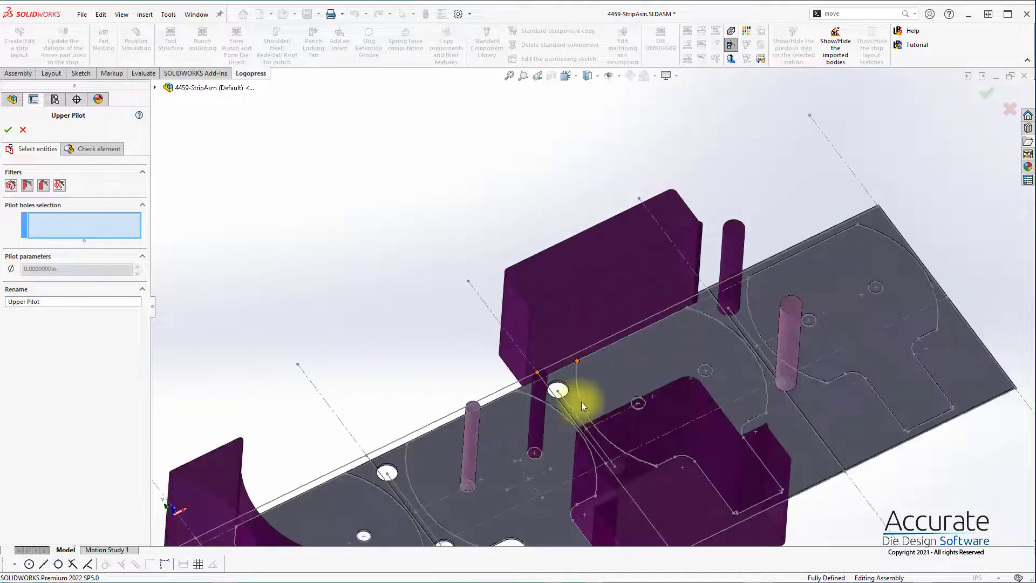
{"action": "left_click", "coordinate": [565, 382]}
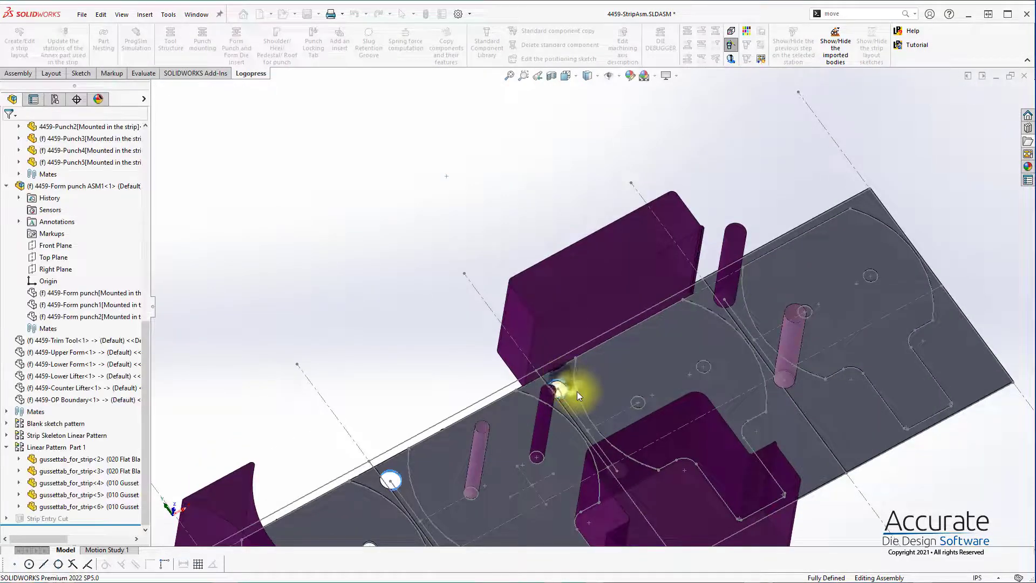
{"action": "scroll", "coordinate": [579, 443], "scroll_direction": "up", "scroll_amount": 3}
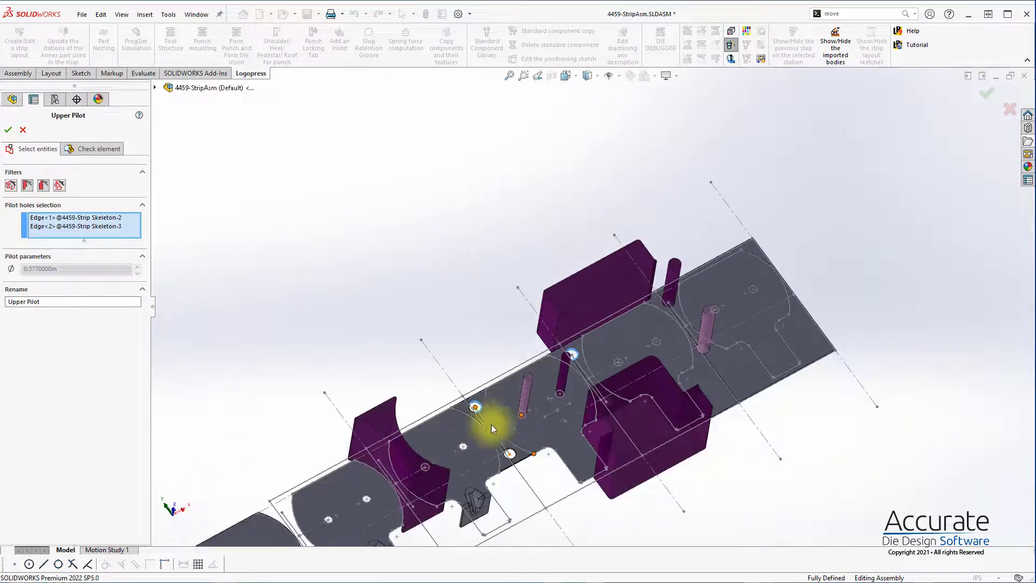
Step: Add the two matching pilot holes on the strip's opposite side to the selection and accept the Upper Pilot element
{"action": "middle_click_drag", "start_coordinate": [661, 363], "coordinate": [649, 473]}
{"action": "scroll", "coordinate": [602, 420], "scroll_direction": "down", "scroll_amount": 5}
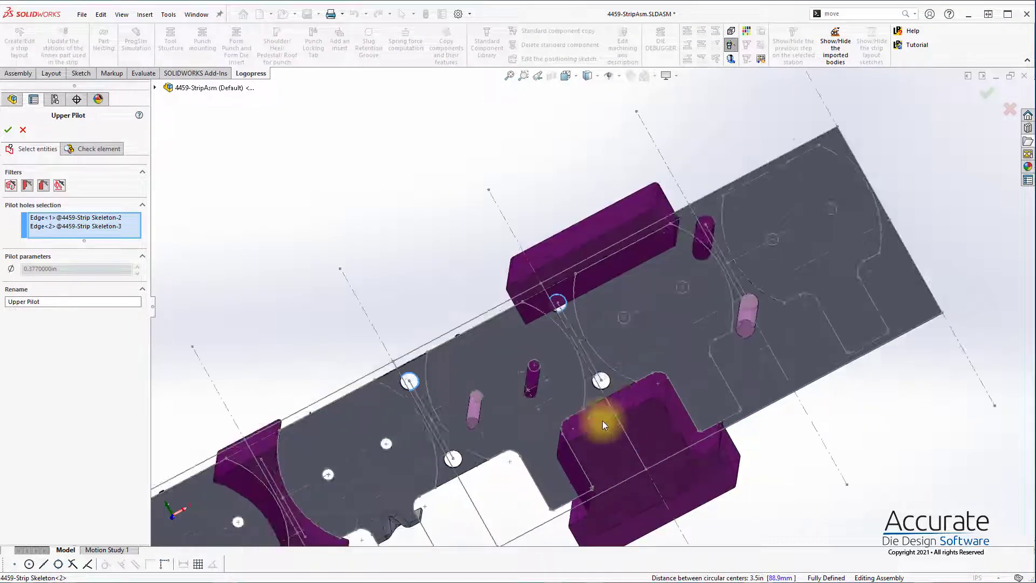
{"action": "left_click", "coordinate": [613, 339]}
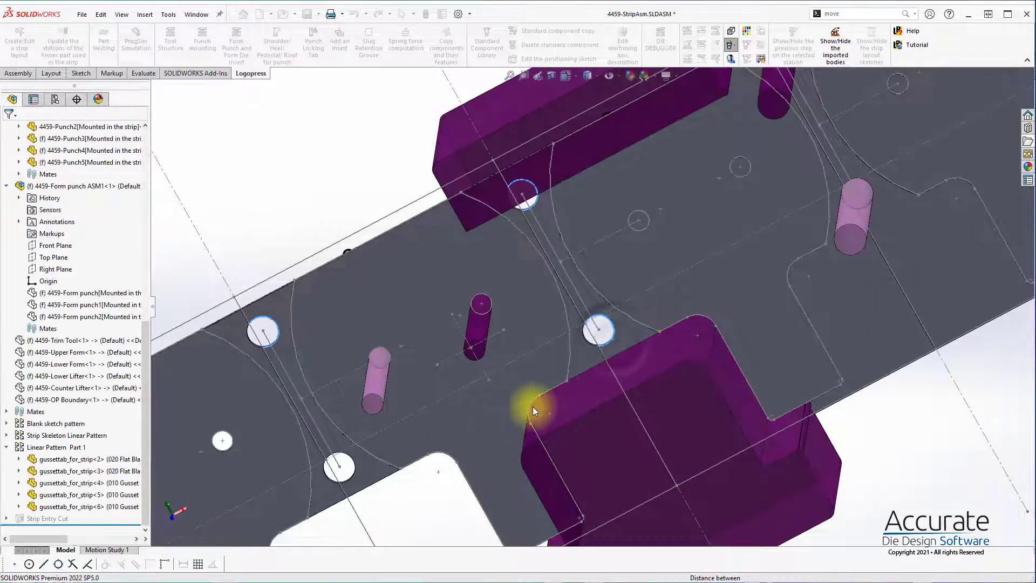
{"action": "scroll", "coordinate": [500, 361], "scroll_direction": "up", "scroll_amount": 5}
{"action": "middle_click_drag", "start_coordinate": [449, 365], "coordinate": [488, 195]}
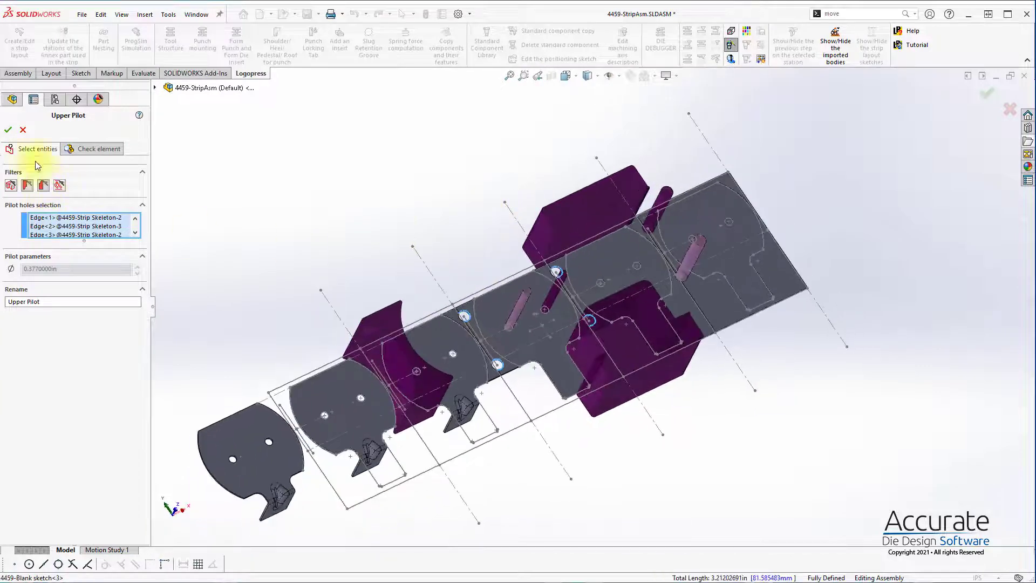
{"action": "left_click", "coordinate": [7, 131]}
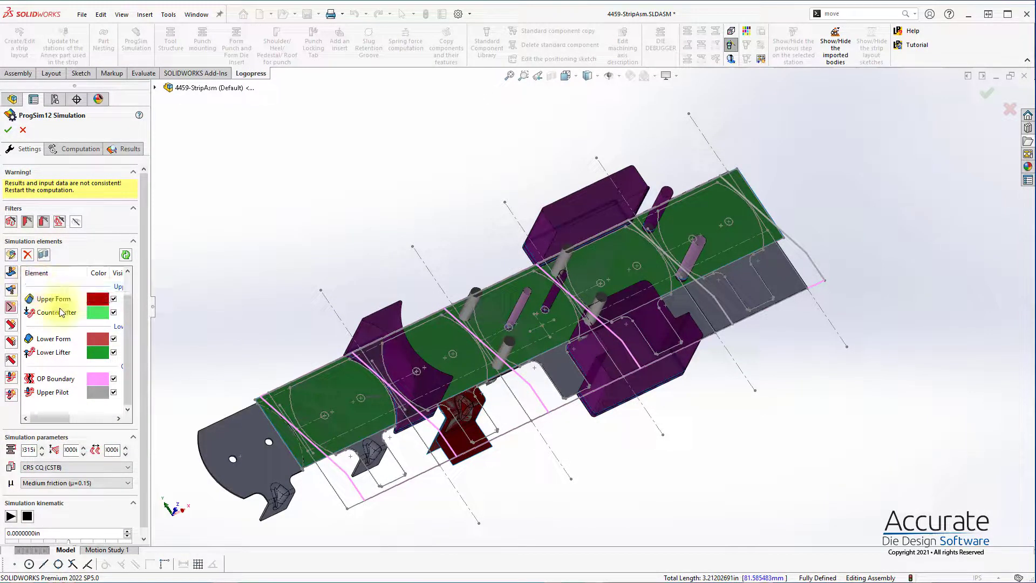
Step: Add an Upper Pad element linked to the station 4 form punch component and select the pad's rectangular contact face
{"action": "left_click", "coordinate": [10, 276]}
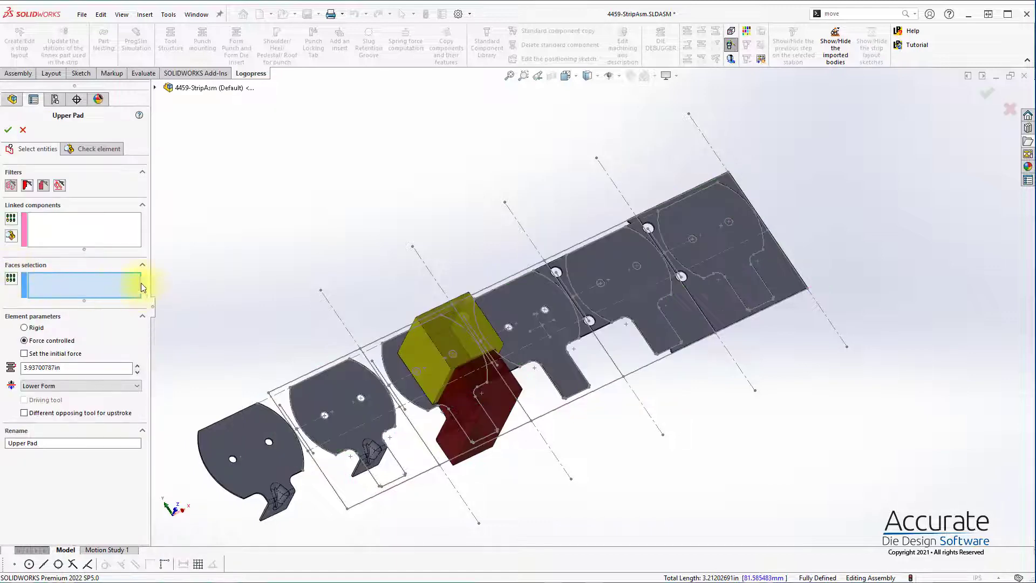
{"action": "left_click", "coordinate": [89, 231]}
{"action": "left_click", "coordinate": [448, 333]}
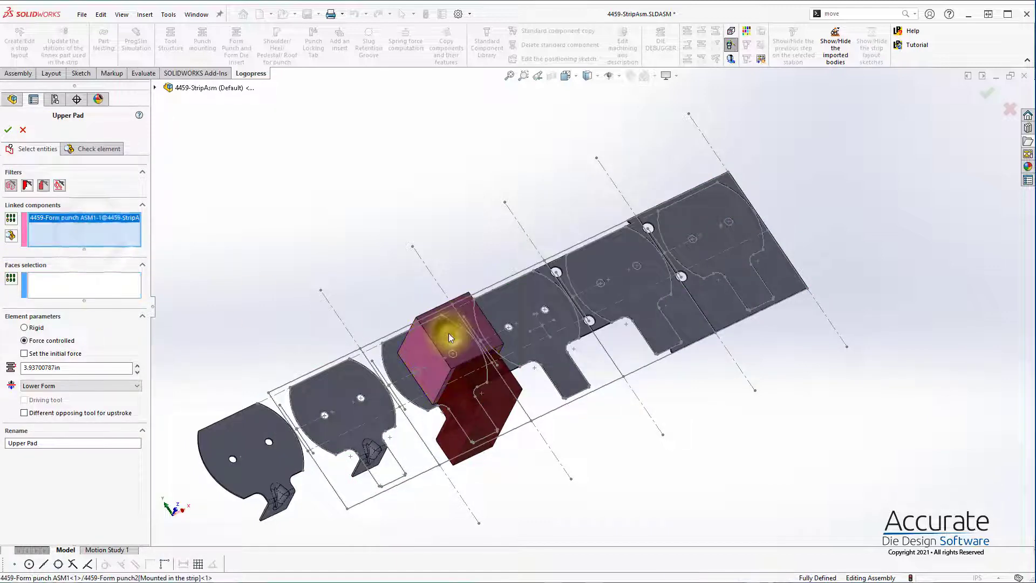
{"action": "left_click", "coordinate": [61, 280]}
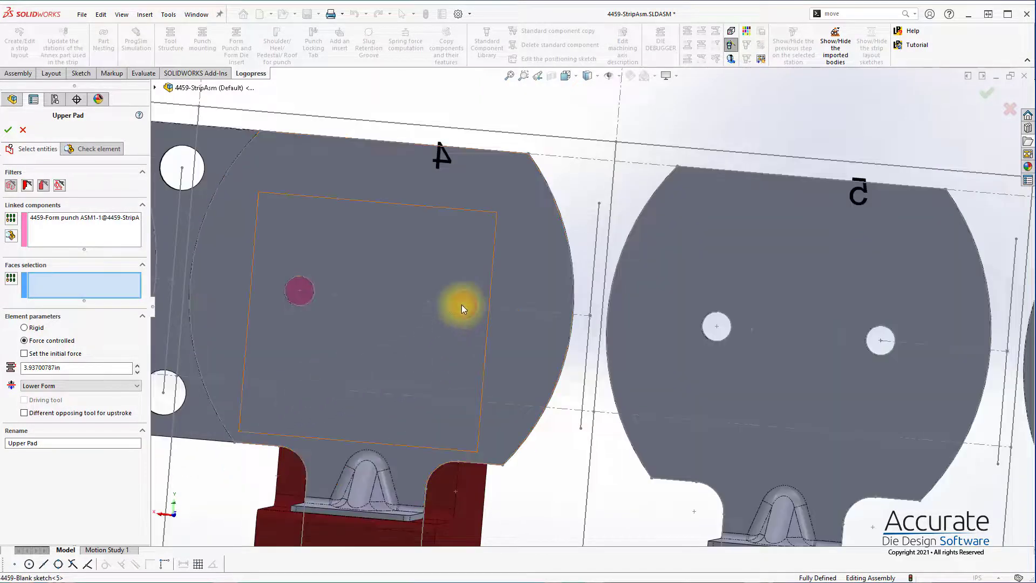
{"action": "left_click", "coordinate": [459, 306]}
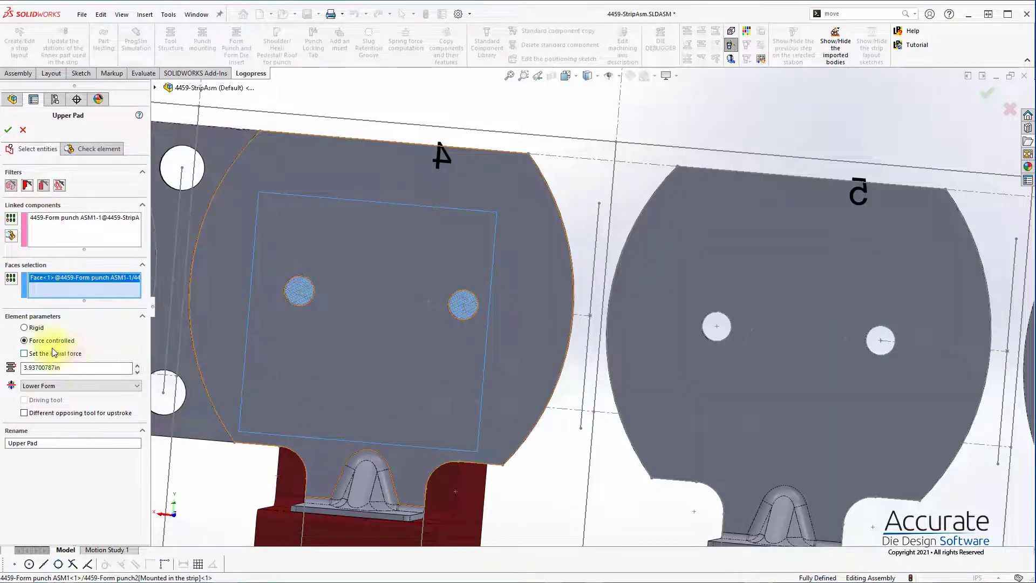
Step: Set the Upper Pad's stroke to 2 in, enable an initial force of 2000 lbf, and accept the element
{"action": "left_click_drag", "start_coordinate": [70, 367], "coordinate": [8, 371]}
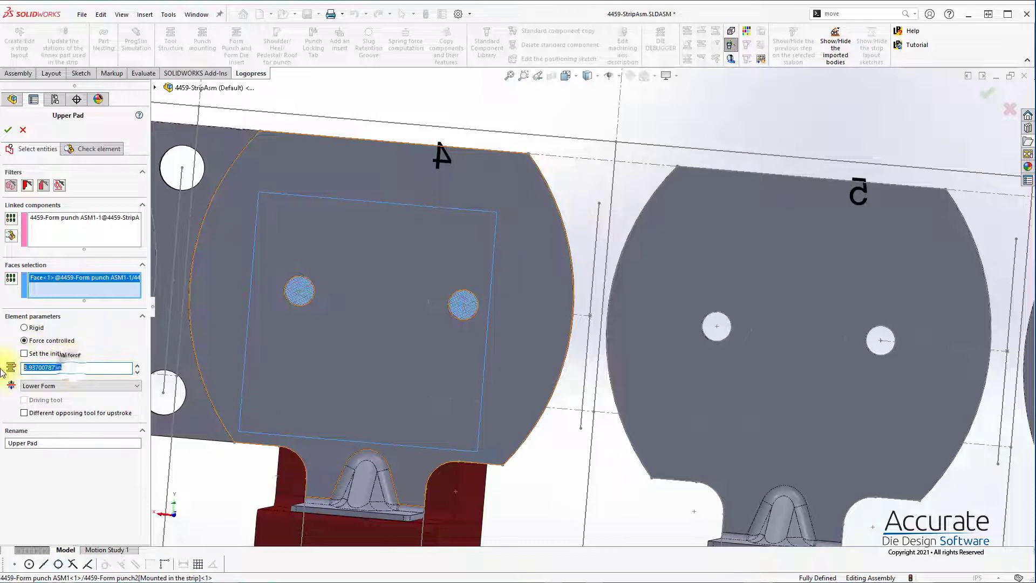
{"action": "type", "text": "2"}
{"action": "left_click", "coordinate": [61, 353]}
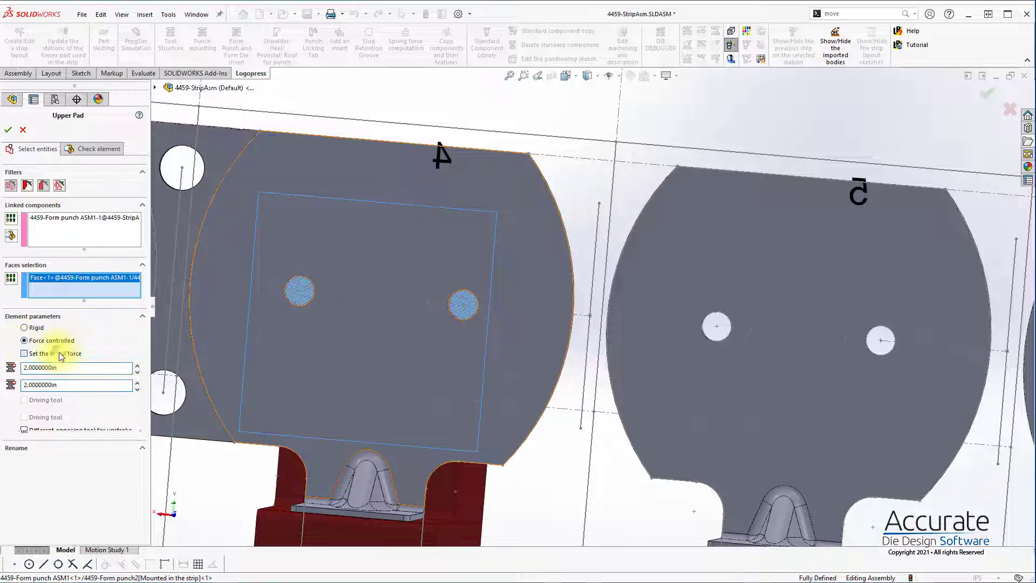
{"action": "type", "text": "2000"}
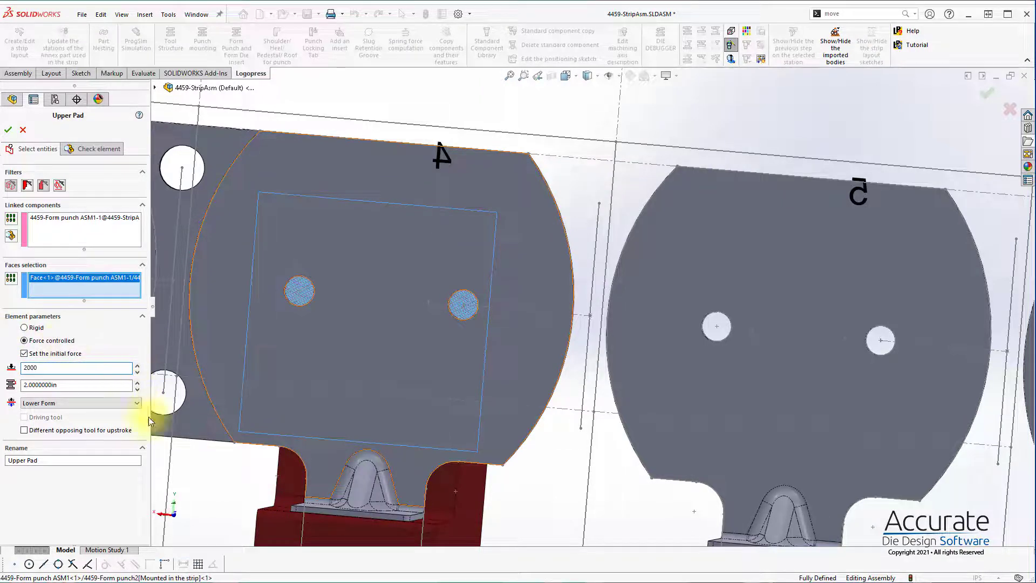
{"action": "left_click", "coordinate": [101, 508]}
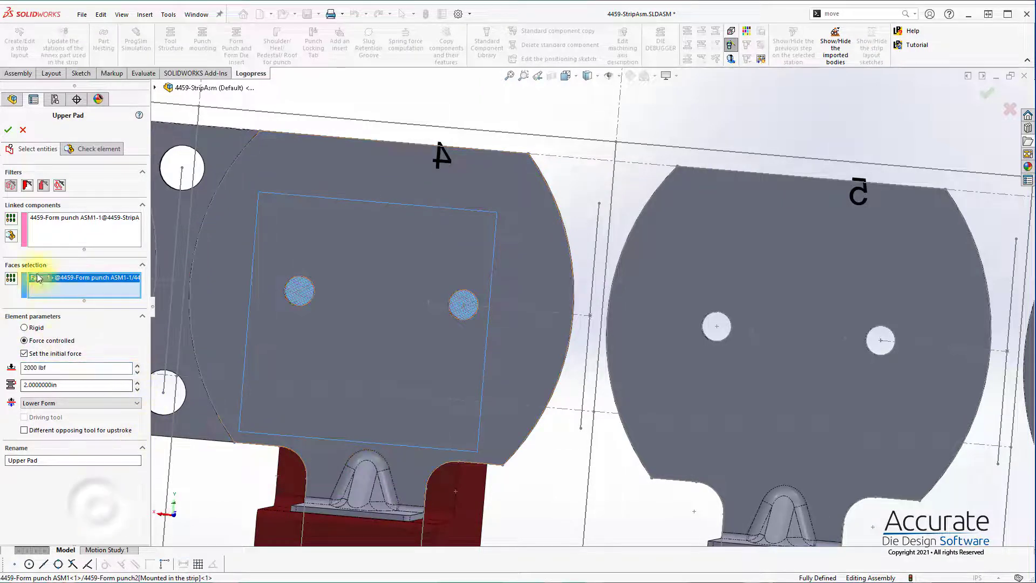
{"action": "left_click", "coordinate": [8, 131]}
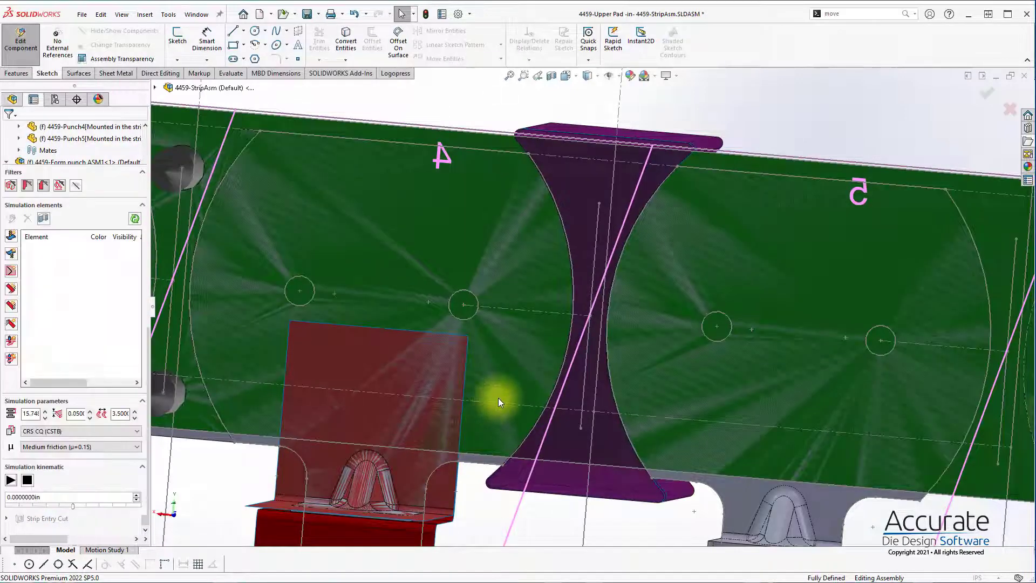
Step: Widen the simulation elements list and set the stroke of both the Counter Lifter and the Lower Lifter to 2 in
{"action": "scroll", "coordinate": [514, 403], "scroll_direction": "up", "scroll_amount": 5}
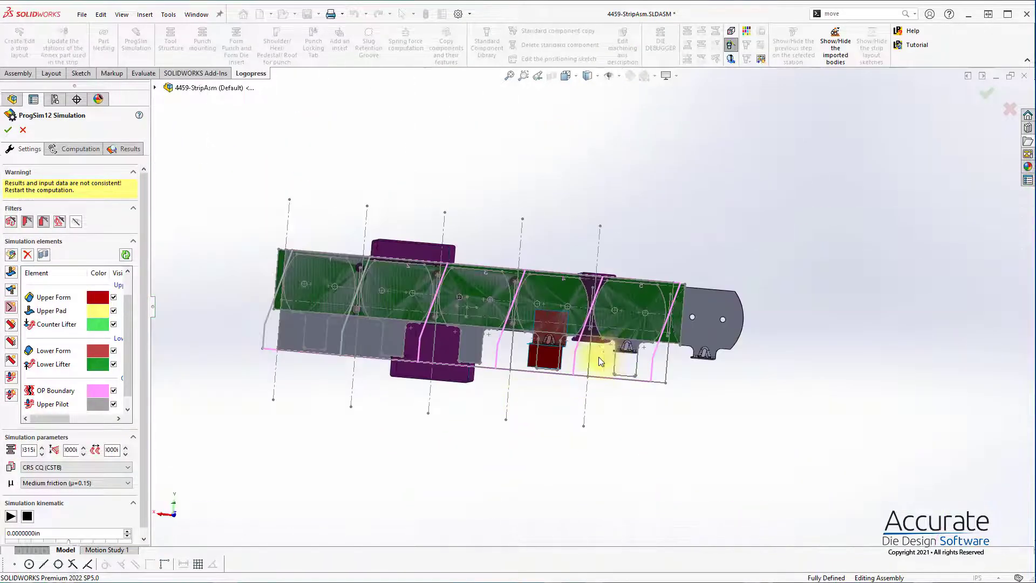
{"action": "middle_click_drag", "start_coordinate": [598, 358], "coordinate": [374, 261]}
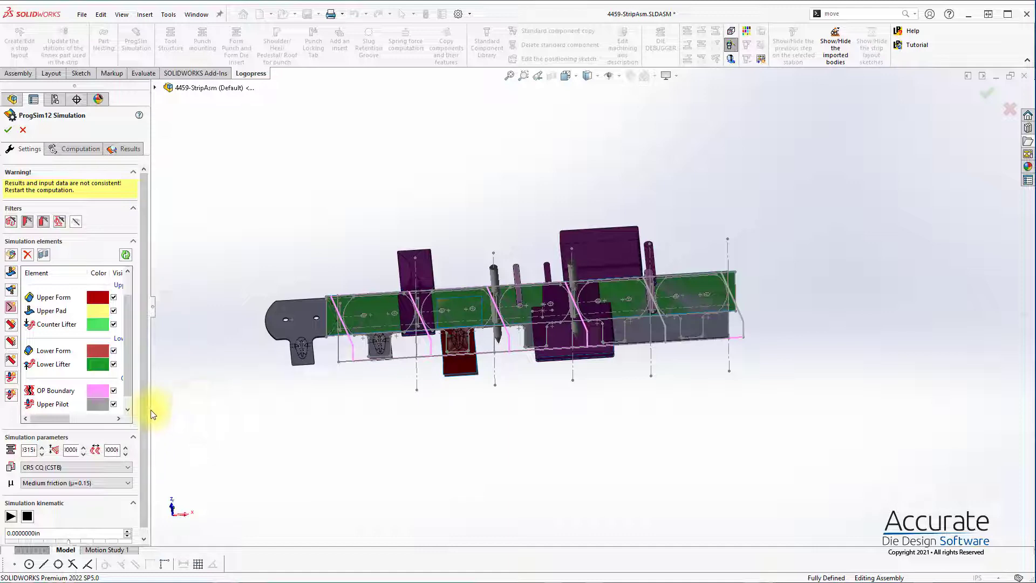
{"action": "left_click_drag", "start_coordinate": [151, 414], "coordinate": [277, 412]}
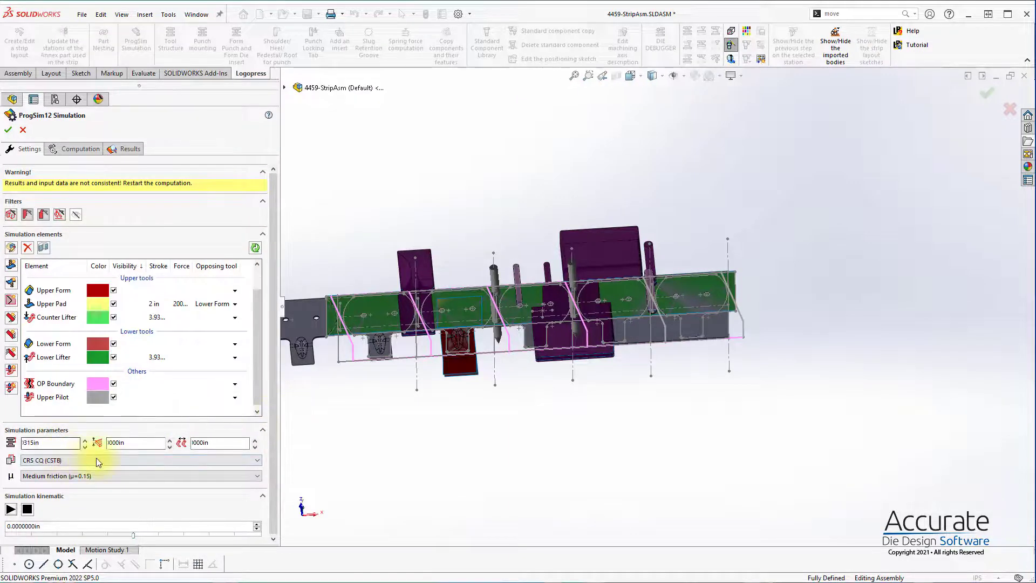
{"action": "double_click", "coordinate": [158, 316]}
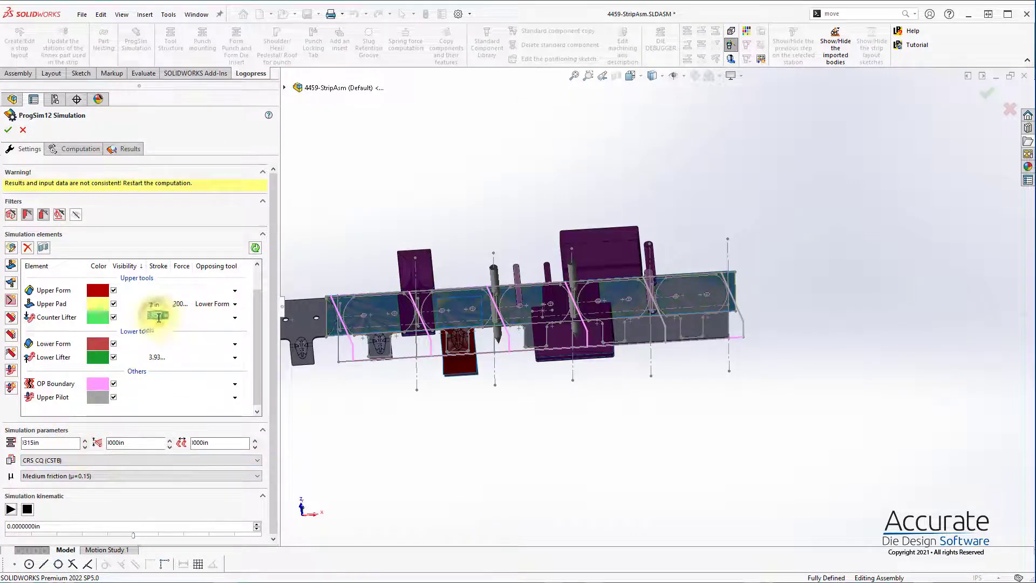
{"action": "type", "text": "2"}
{"action": "key", "text": "Return"}
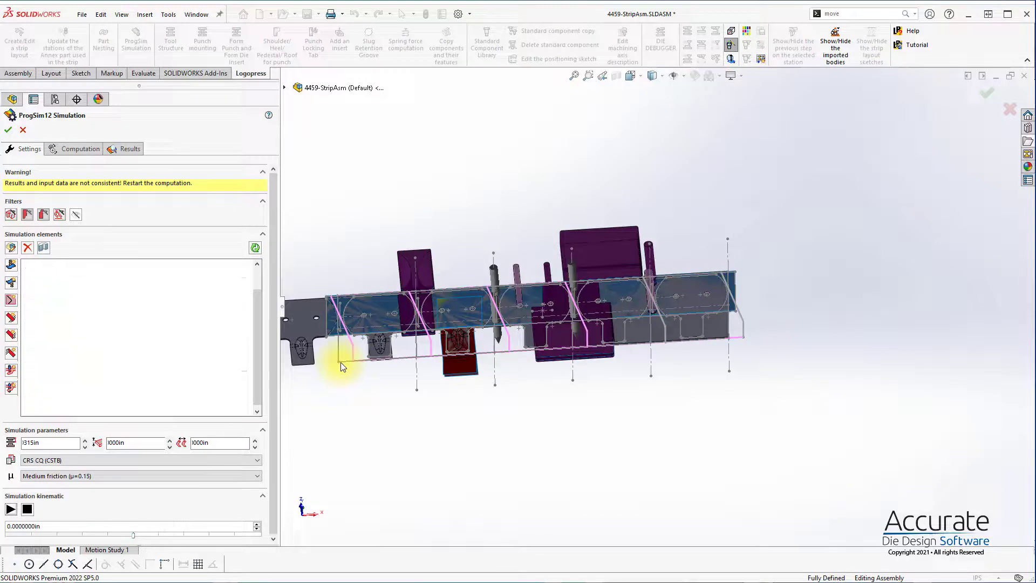
{"action": "double_click", "coordinate": [158, 357]}
{"action": "type", "text": "2"}
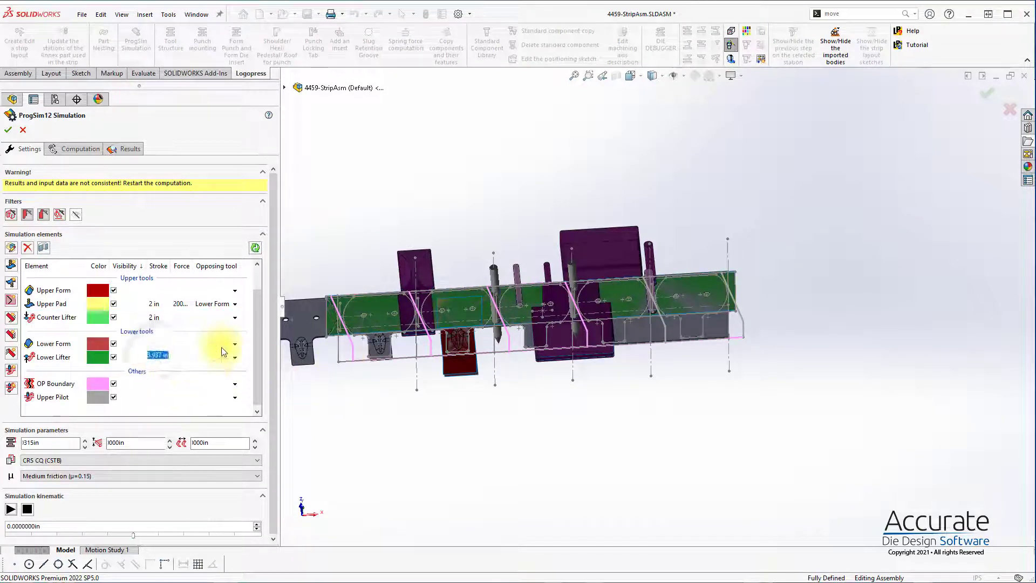
{"action": "key", "text": "Return"}
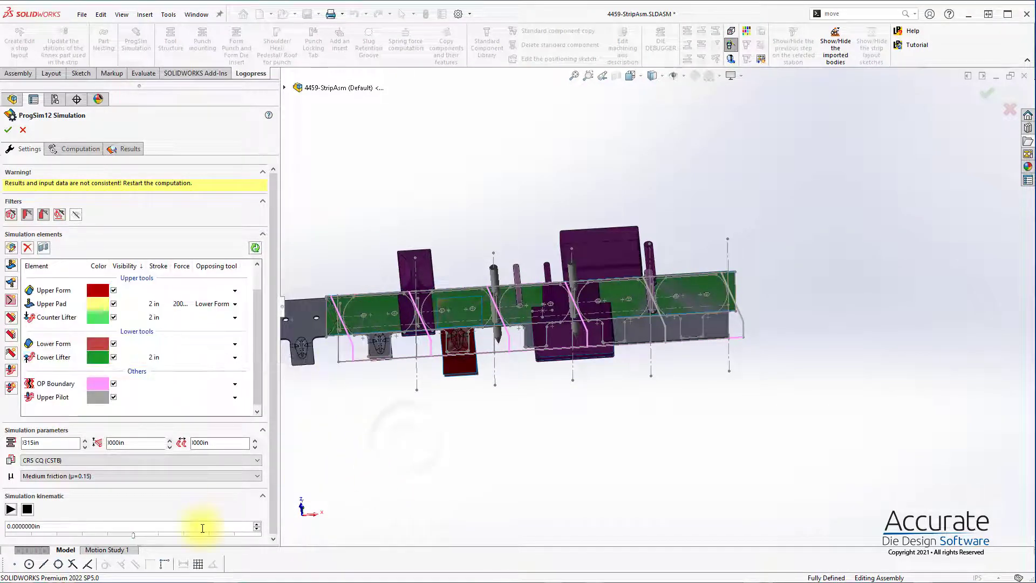
Step: Set the overall simulation stroke to 6 in and check the strip thickness and pitch values
{"action": "double_click", "coordinate": [37, 442]}
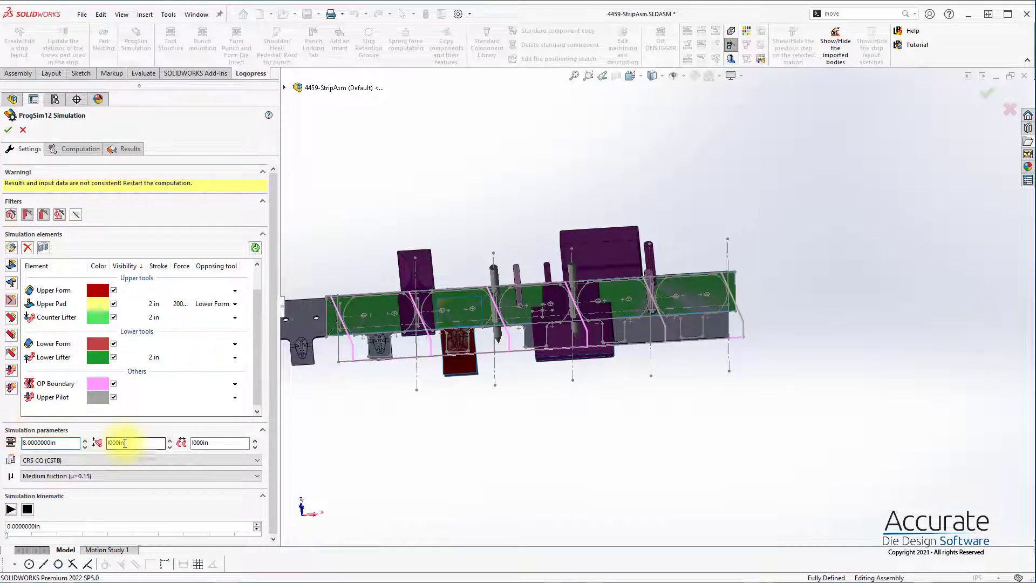
{"action": "left_click_drag", "start_coordinate": [67, 442], "coordinate": [3, 421]}
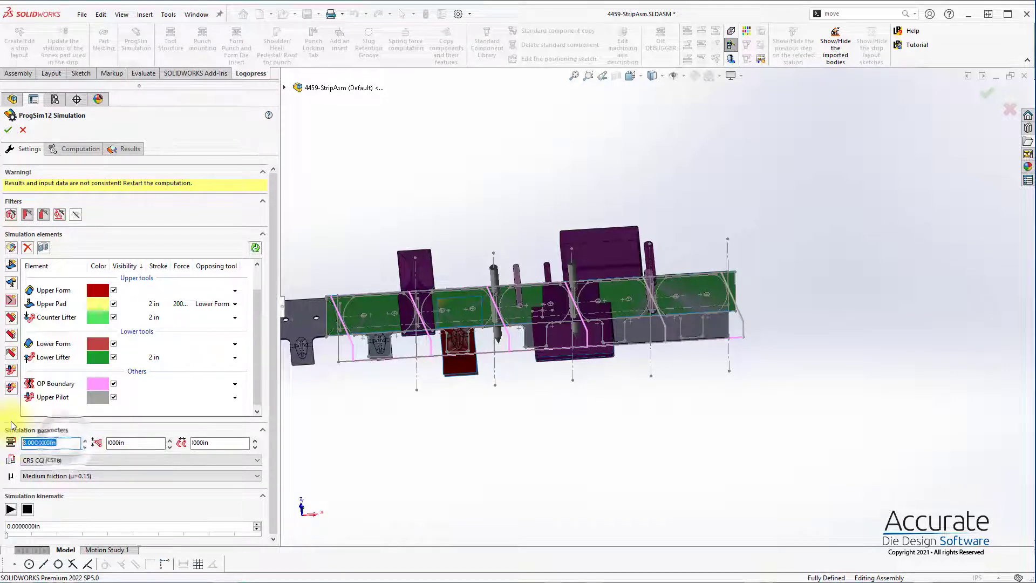
{"action": "type", "text": "6"}
{"action": "key", "text": "Return"}
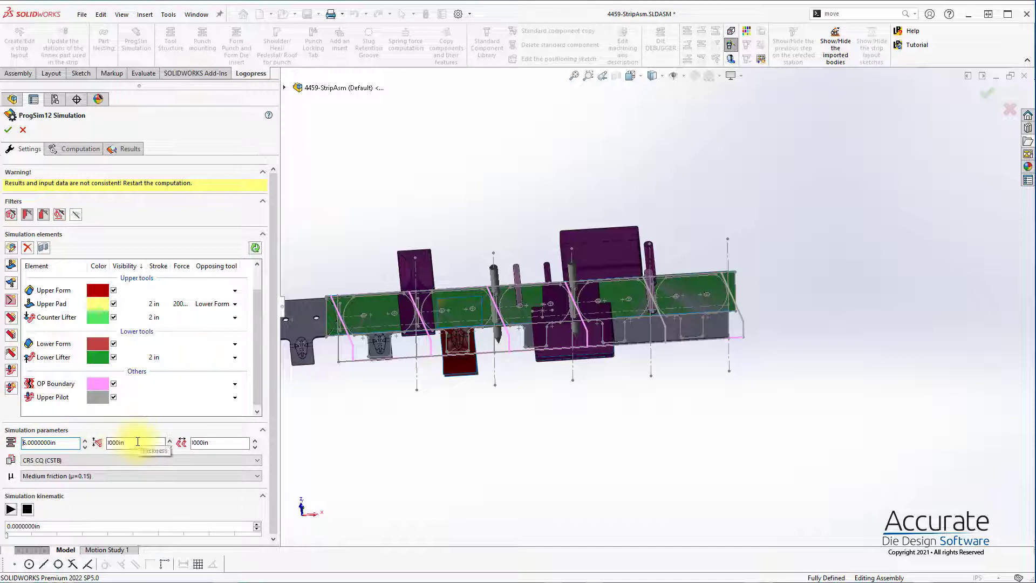
{"action": "left_click_drag", "start_coordinate": [138, 442], "coordinate": [9, 446]}
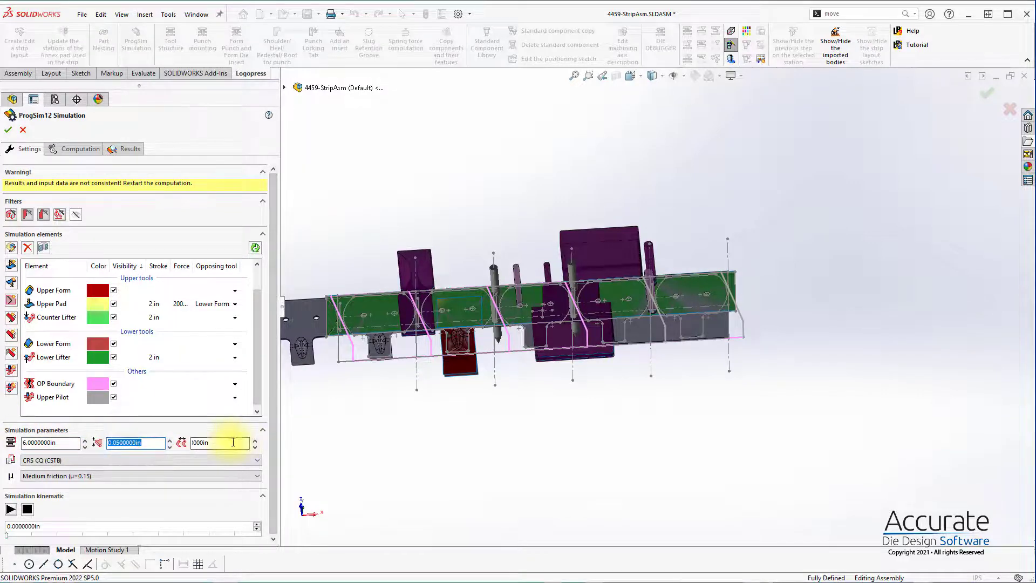
{"action": "left_click_drag", "start_coordinate": [233, 442], "coordinate": [105, 443]}
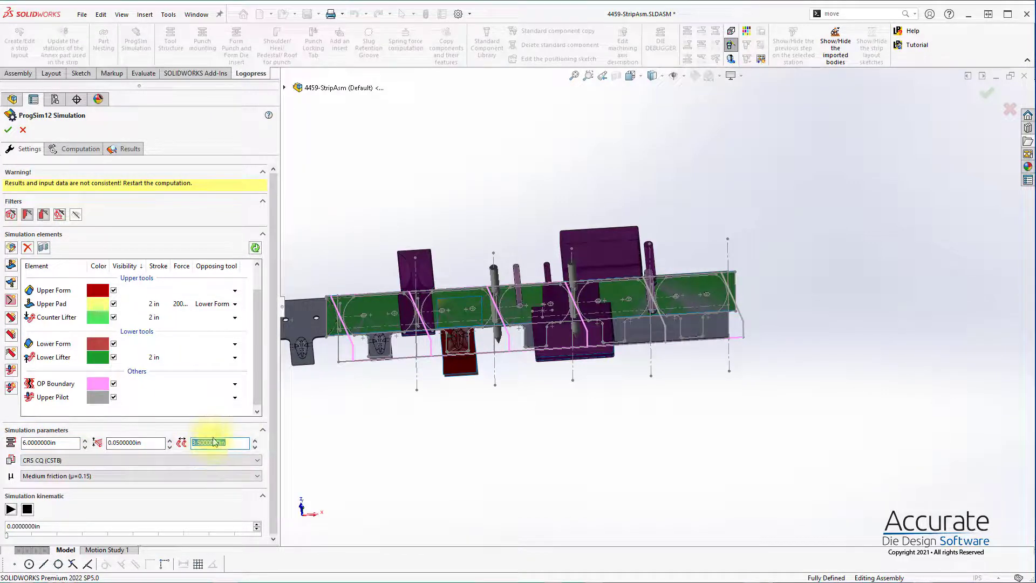
{"action": "left_click", "coordinate": [307, 448]}
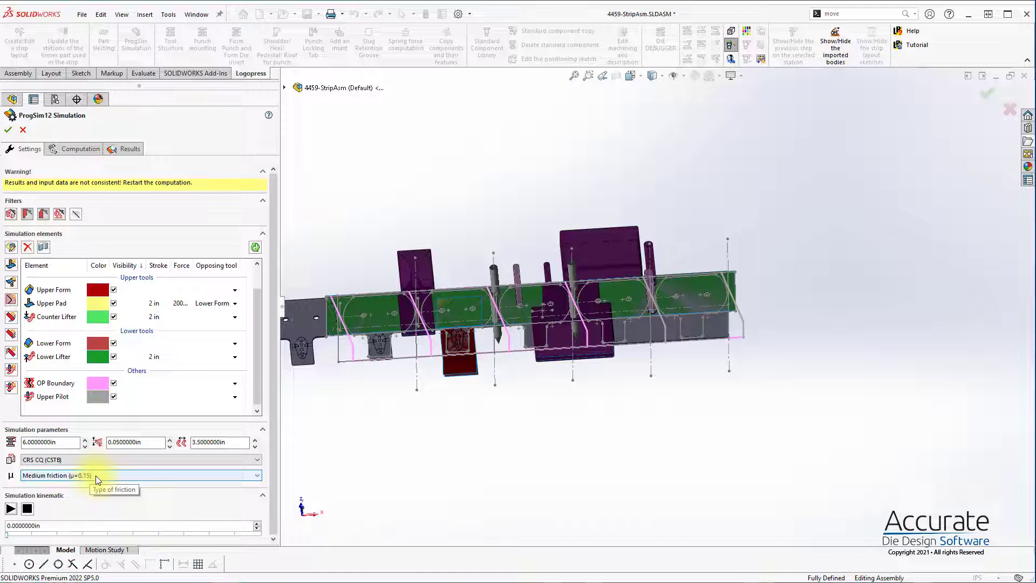
Step: Run the simulation computation with Elastic Plastic Shell (EPS) elements and view the computed strip
{"action": "left_click", "coordinate": [77, 153]}
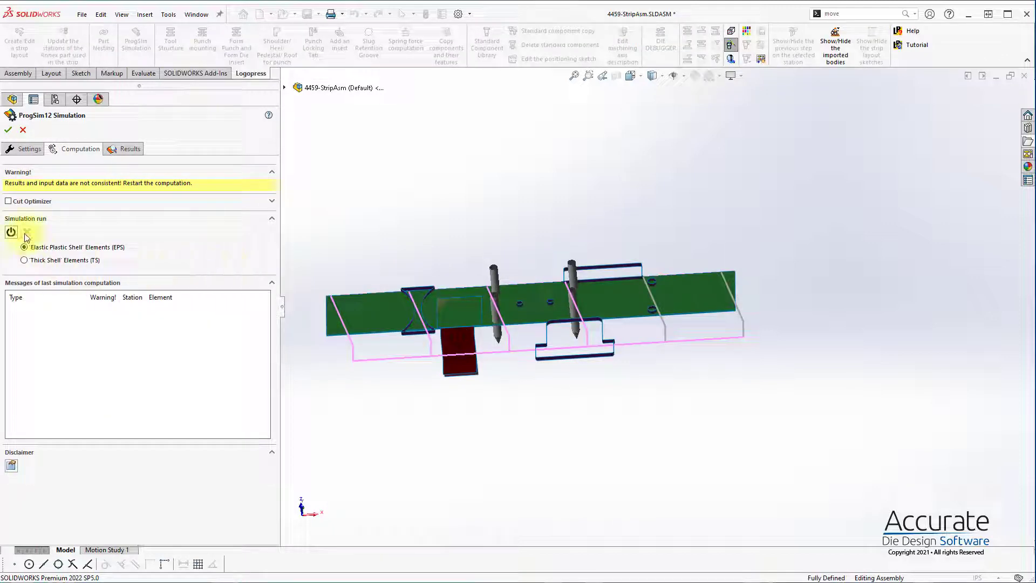
{"action": "left_click", "coordinate": [11, 233]}
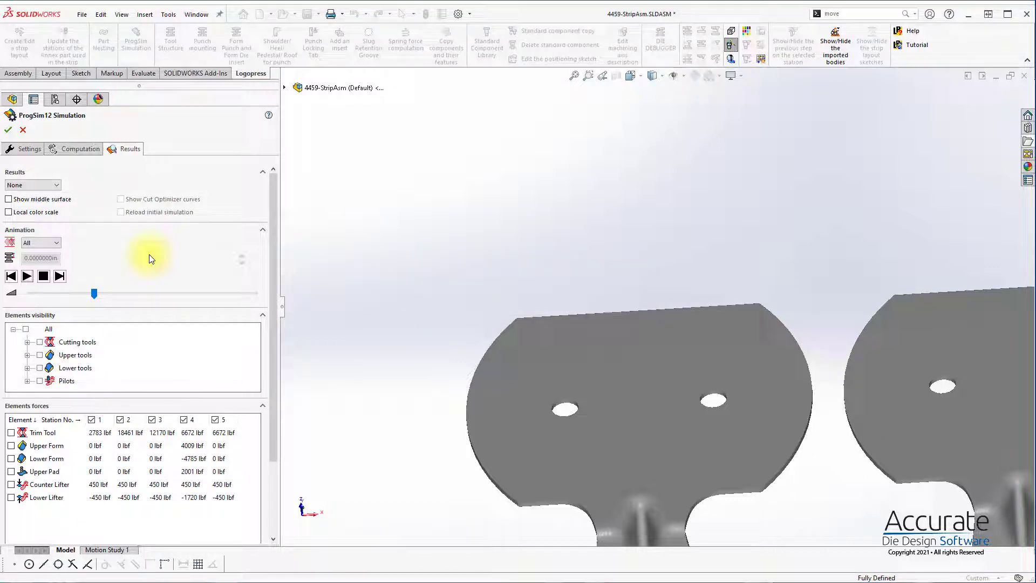
{"action": "scroll", "coordinate": [526, 348], "scroll_direction": "up", "scroll_amount": 6}
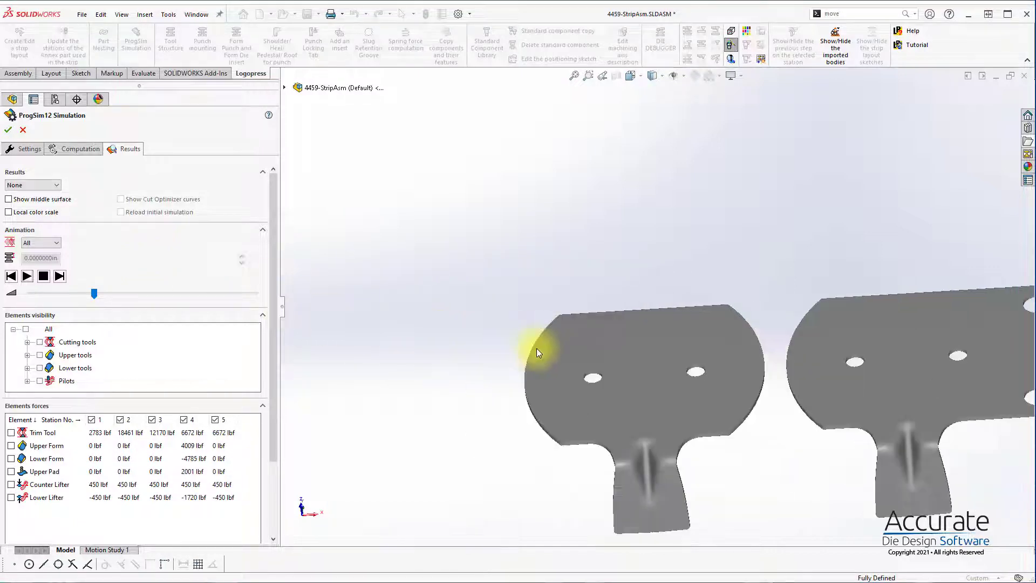
{"action": "scroll", "coordinate": [891, 356], "scroll_direction": "up", "scroll_amount": 3}
{"action": "scroll", "coordinate": [729, 339], "scroll_direction": "down", "scroll_amount": 5}
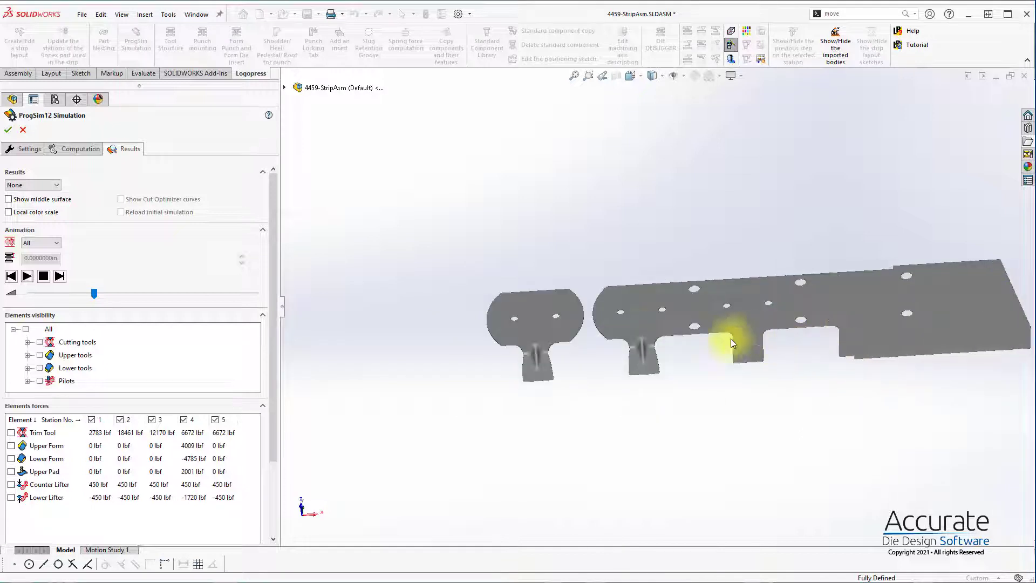
Step: Return to the computation settings and enable the Cut Optimizer for the station 5 target lines
{"action": "left_click", "coordinate": [66, 147]}
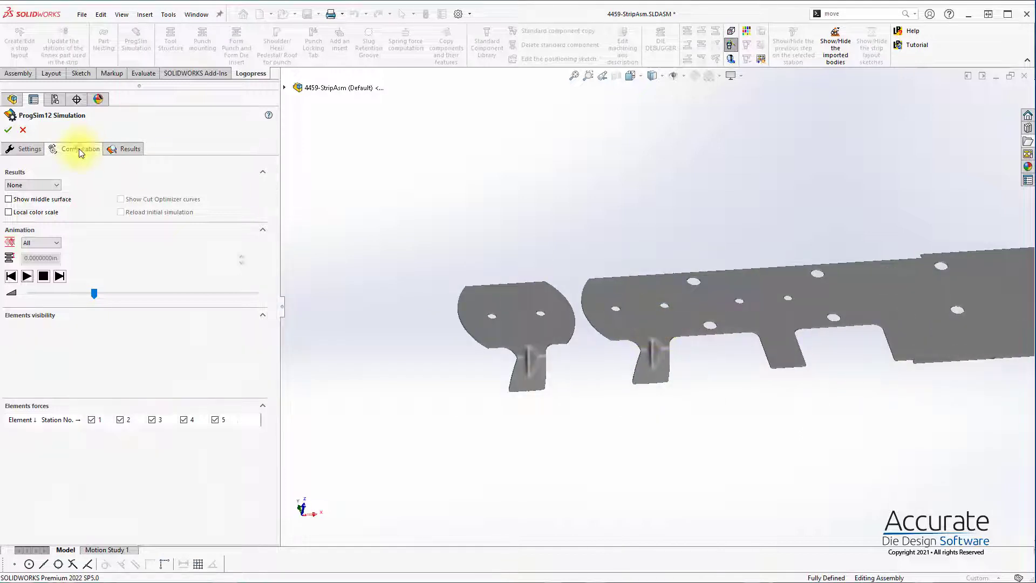
{"action": "scroll", "coordinate": [804, 326], "scroll_direction": "down", "scroll_amount": 3}
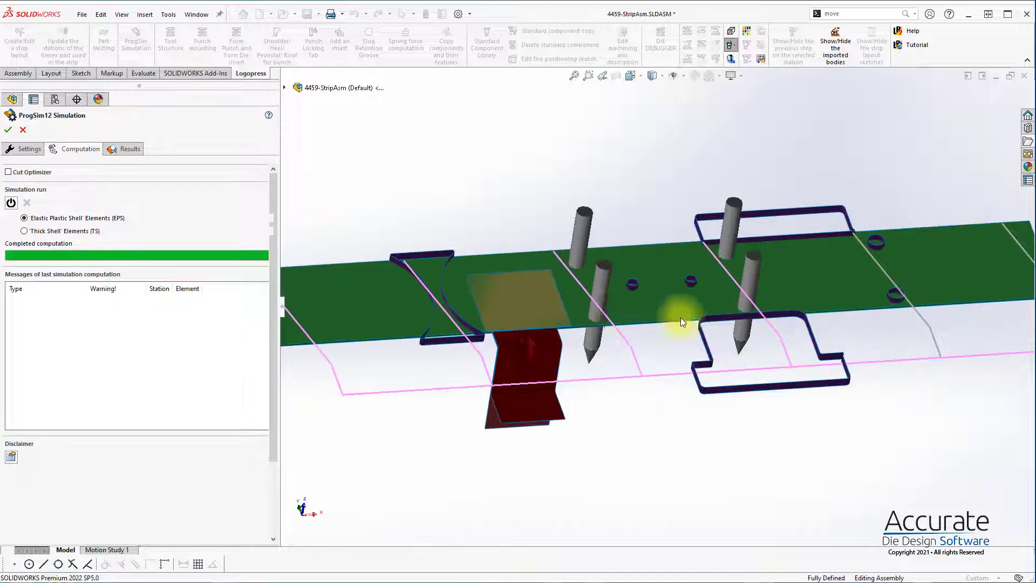
{"action": "scroll", "coordinate": [302, 284], "scroll_direction": "down", "scroll_amount": 1}
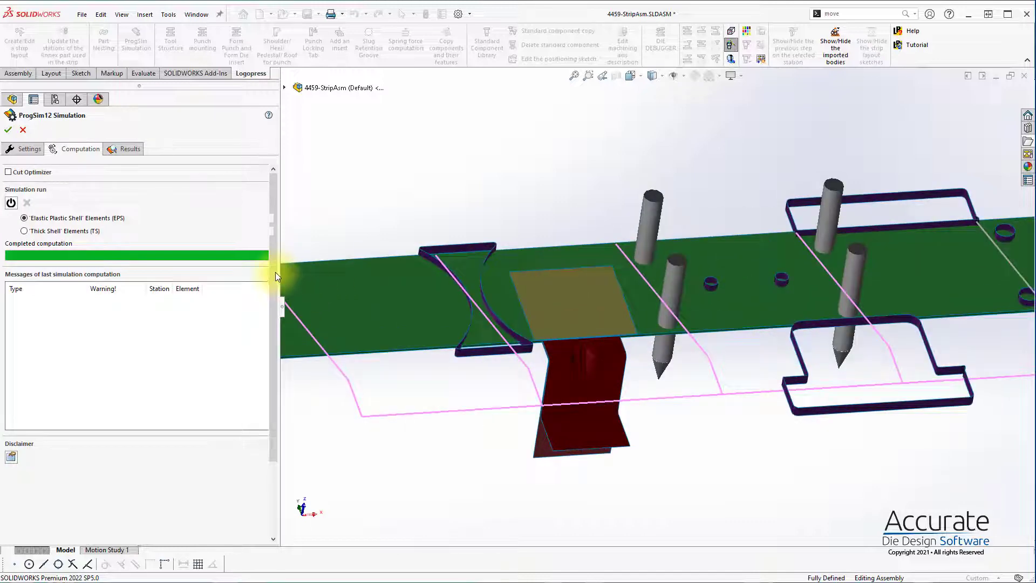
{"action": "left_click", "coordinate": [9, 173]}
{"action": "scroll", "coordinate": [862, 246], "scroll_direction": "up", "scroll_amount": 2}
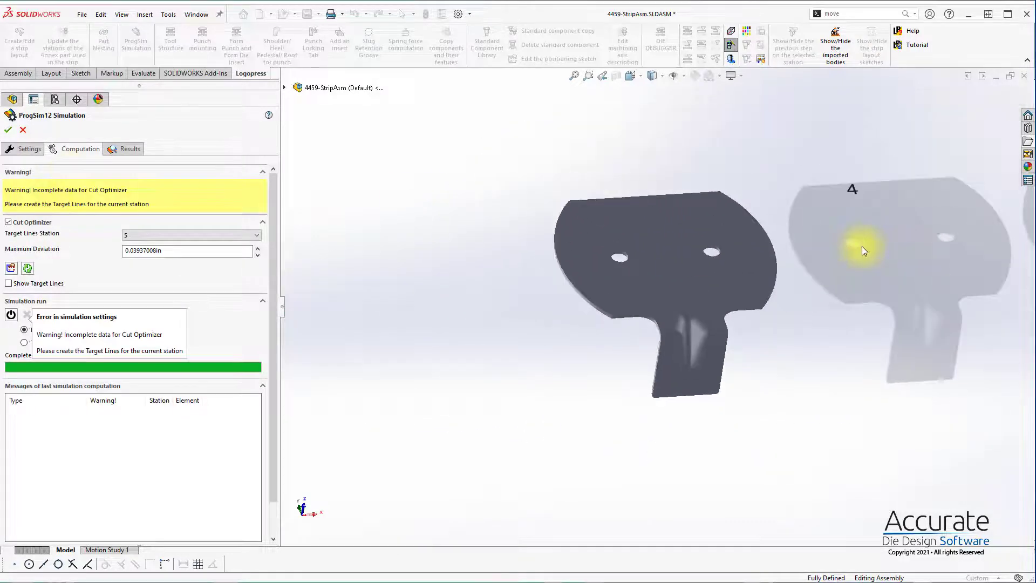
{"action": "scroll", "coordinate": [882, 257], "scroll_direction": "up", "scroll_amount": 1}
{"action": "scroll", "coordinate": [878, 256], "scroll_direction": "down", "scroll_amount": 1}
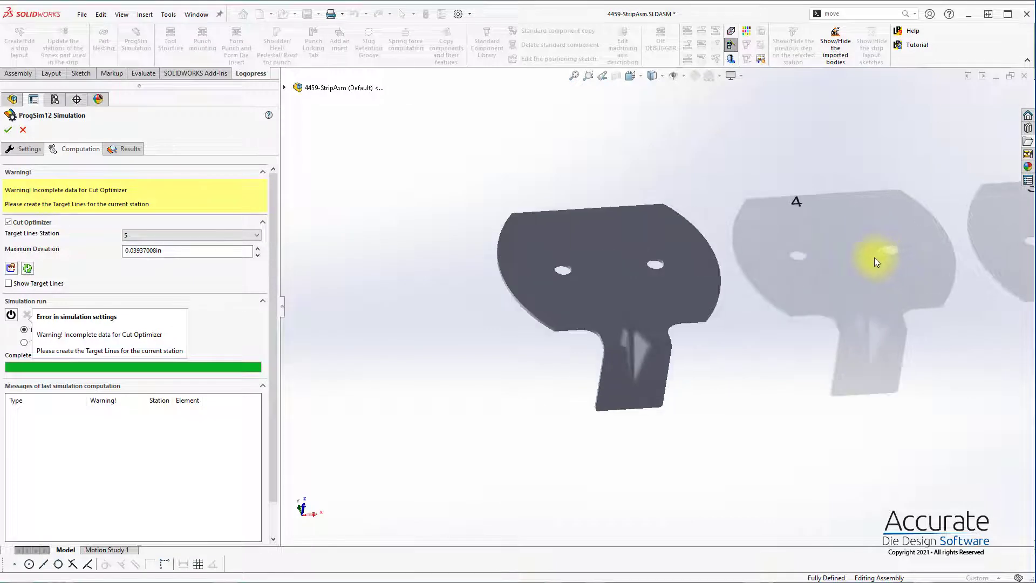
{"action": "scroll", "coordinate": [874, 257], "scroll_direction": "down", "scroll_amount": 1}
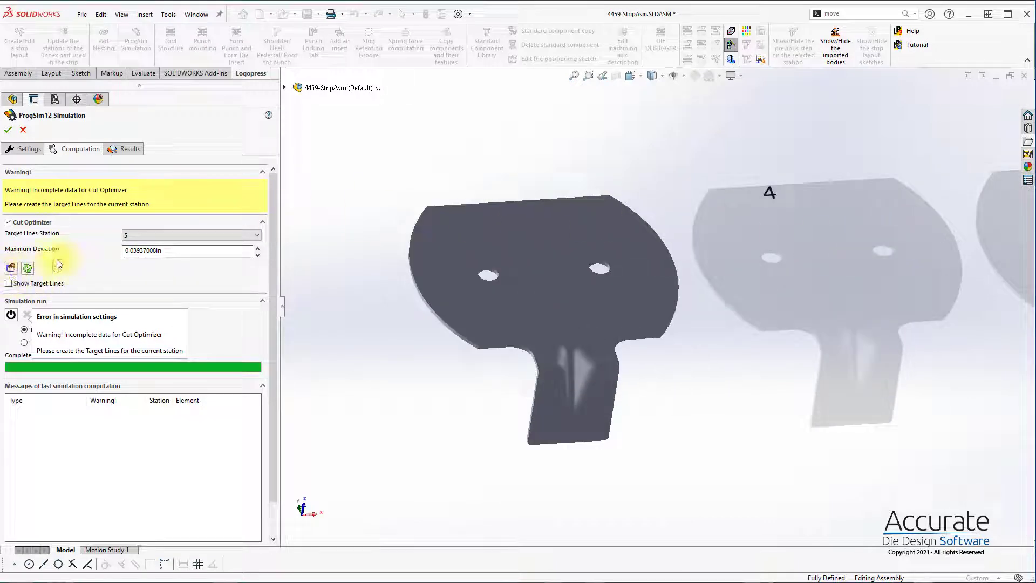
Step: Set the Cut Optimizer's maximum deviation to 0.010 in
{"action": "left_click_drag", "start_coordinate": [192, 251], "coordinate": [4, 257]}
{"action": "type", "text": "."}
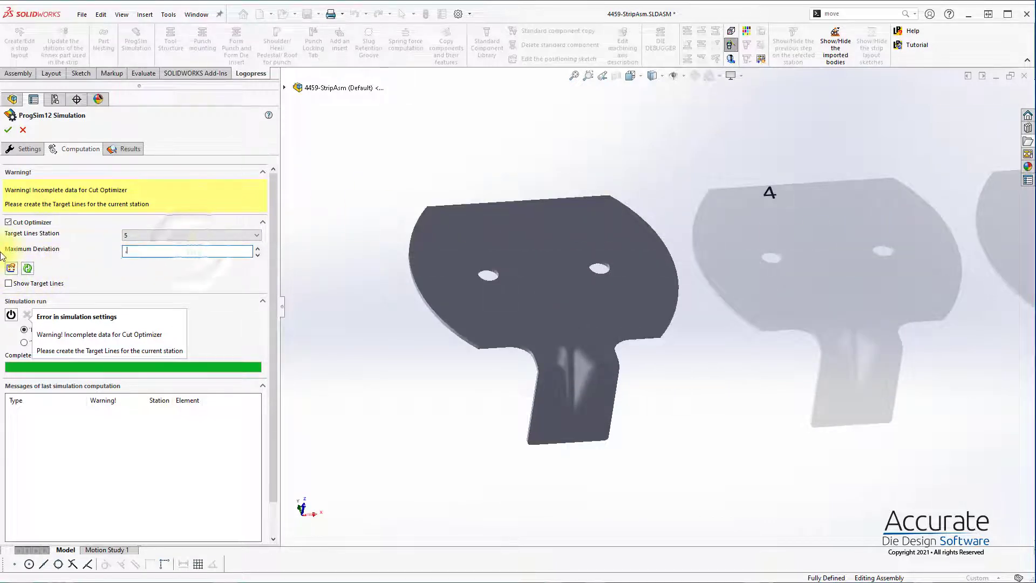
{"action": "type", "text": "010"}
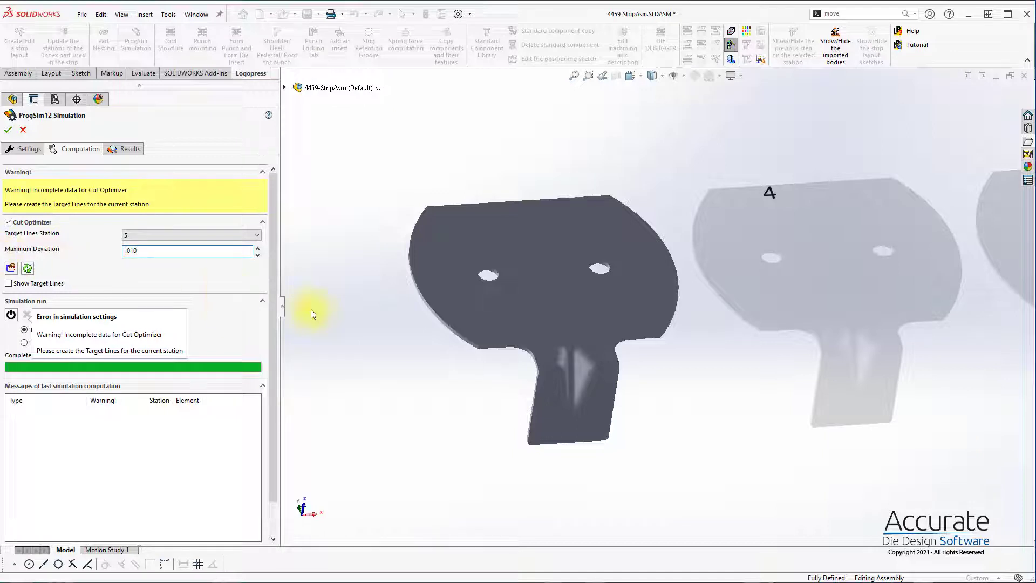
{"action": "left_click", "coordinate": [330, 303]}
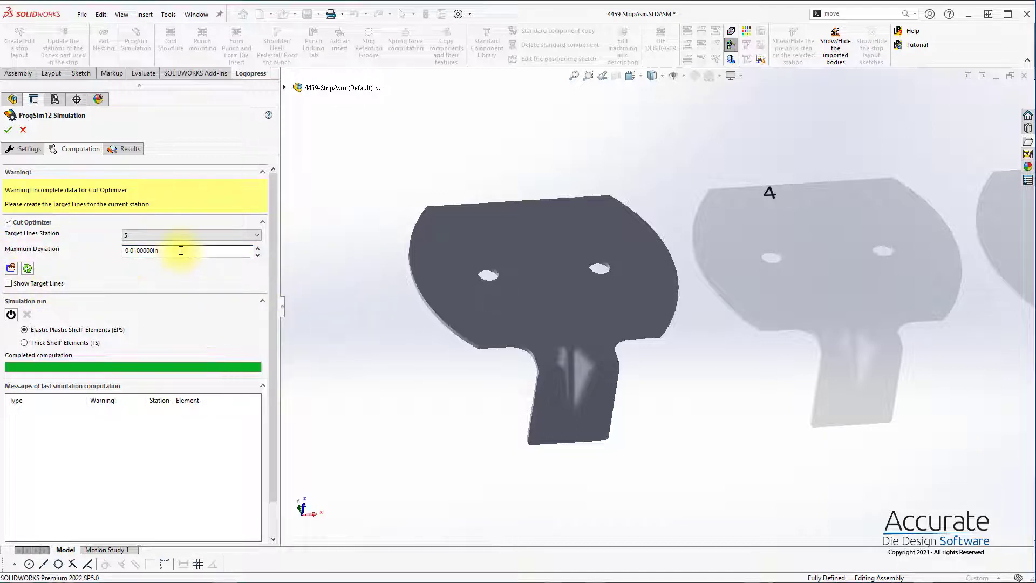
Step: Set the Cut Optimizer's maximum deviation to 0.007 in and create the target lines for station 5
{"action": "left_click_drag", "start_coordinate": [181, 250], "coordinate": [1, 252]}
{"action": "type", "text": ".007"}
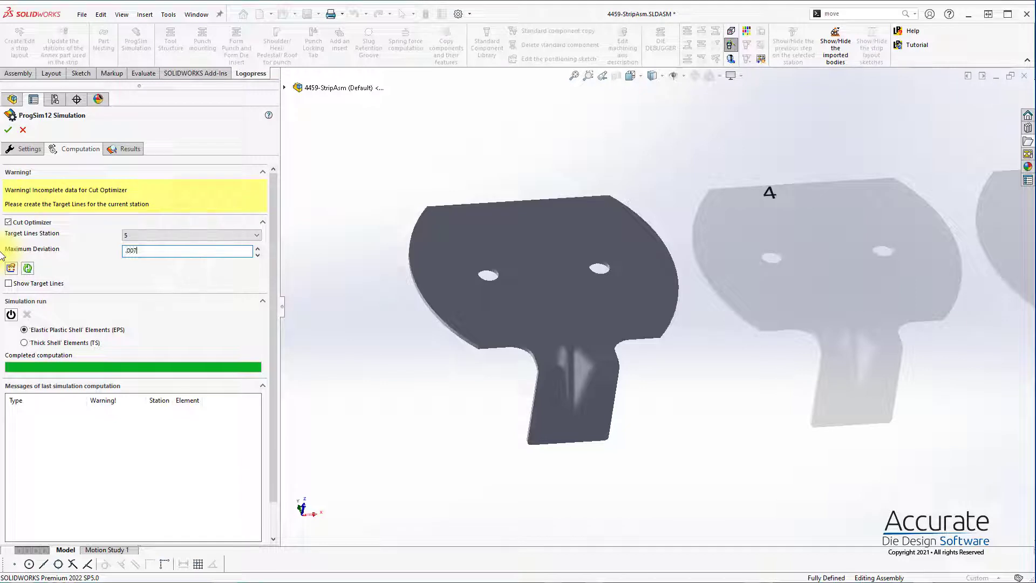
{"action": "key", "text": "Return"}
{"action": "left_click", "coordinate": [347, 339]}
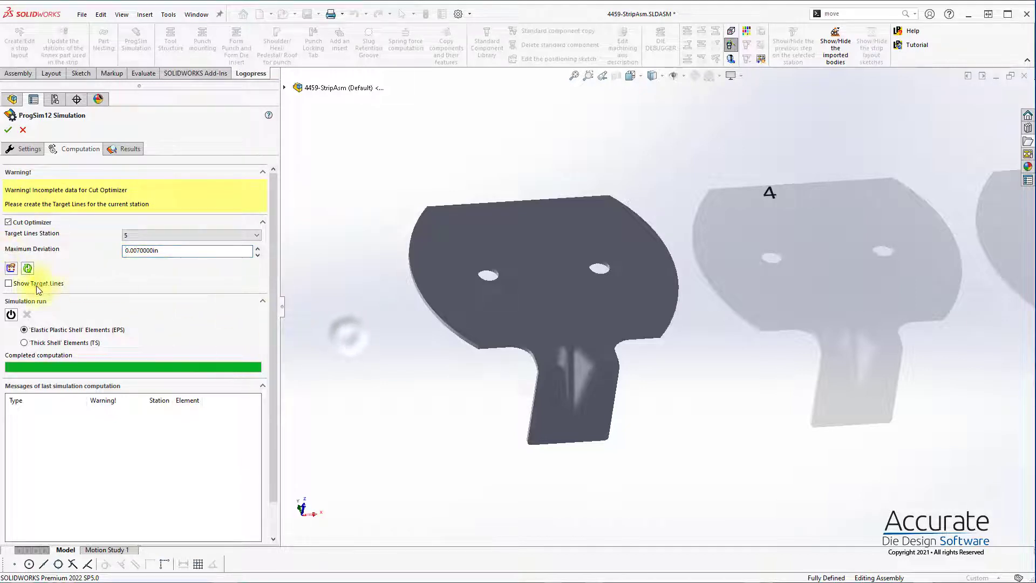
{"action": "left_click", "coordinate": [10, 270]}
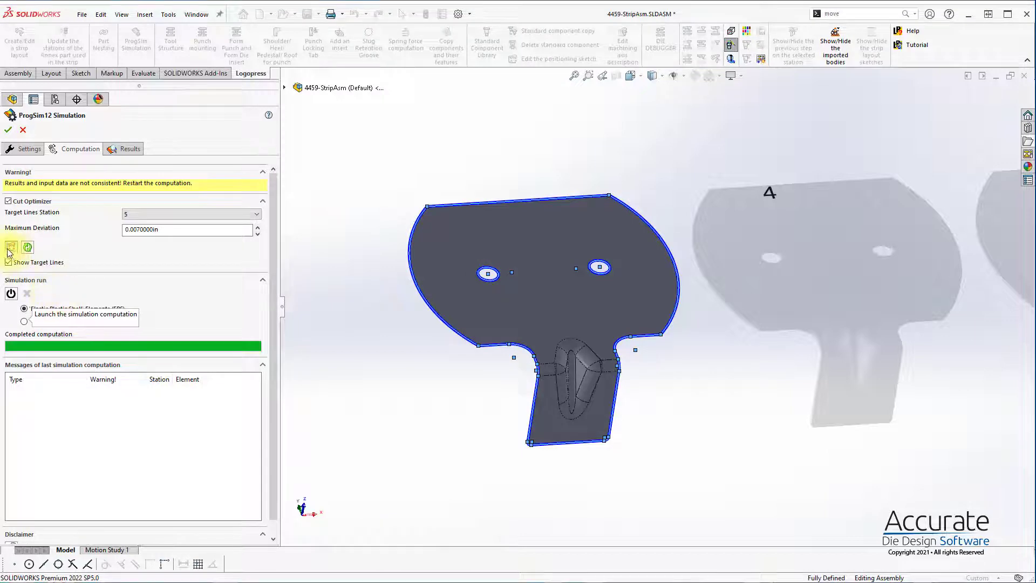
Step: Edit the target lines sketch and remove its top edge line, both hole circles and the two large side arcs
{"action": "left_click", "coordinate": [11, 269]}
{"action": "double_click", "coordinate": [467, 234]}
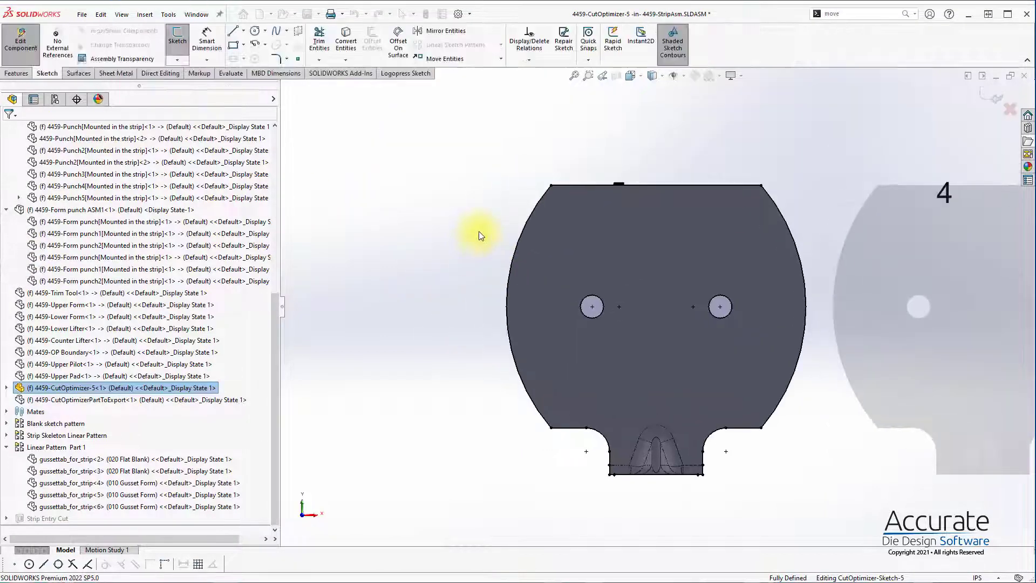
{"action": "mouse_move", "coordinate": [427, 139]}
{"action": "left_mouse_down"}
{"action": "mouse_move", "coordinate": [826, 389]}
{"action": "mouse_move", "coordinate": [837, 375]}
{"action": "left_mouse_up"}
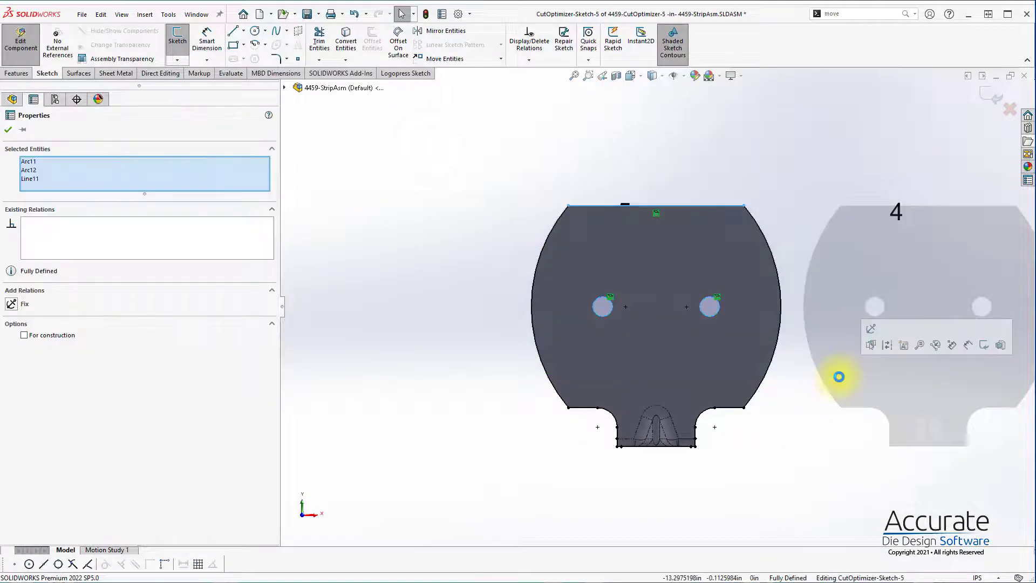
{"action": "left_click_drag", "start_coordinate": [848, 162], "coordinate": [486, 337], "text": "shift"}
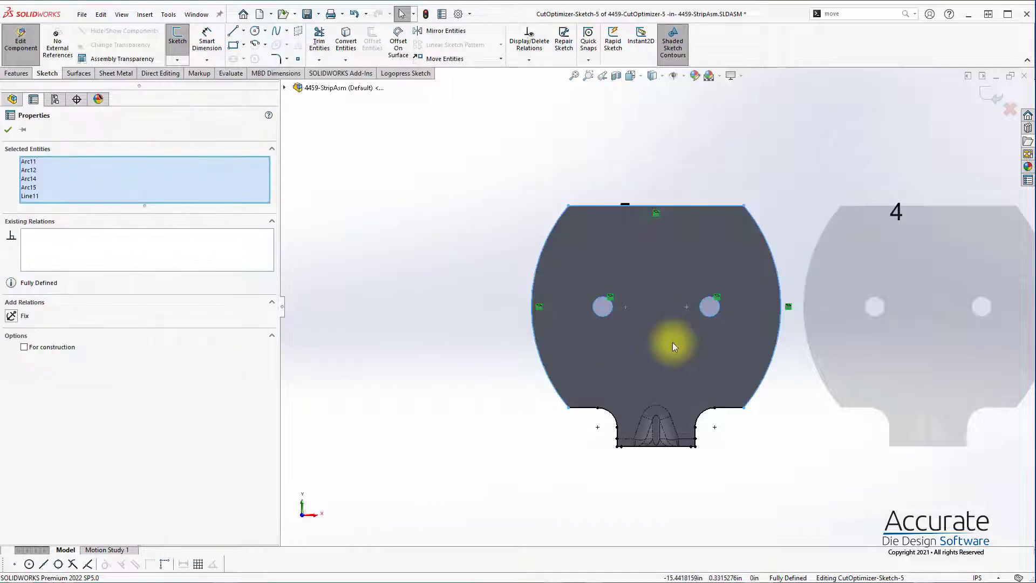
{"action": "left_click", "coordinate": [672, 342]}
Step: Shorten the outer ends of both horizontal shoulder lines in the target sketch and exit the sketch
{"action": "scroll", "coordinate": [615, 394], "scroll_direction": "down", "scroll_amount": 4}
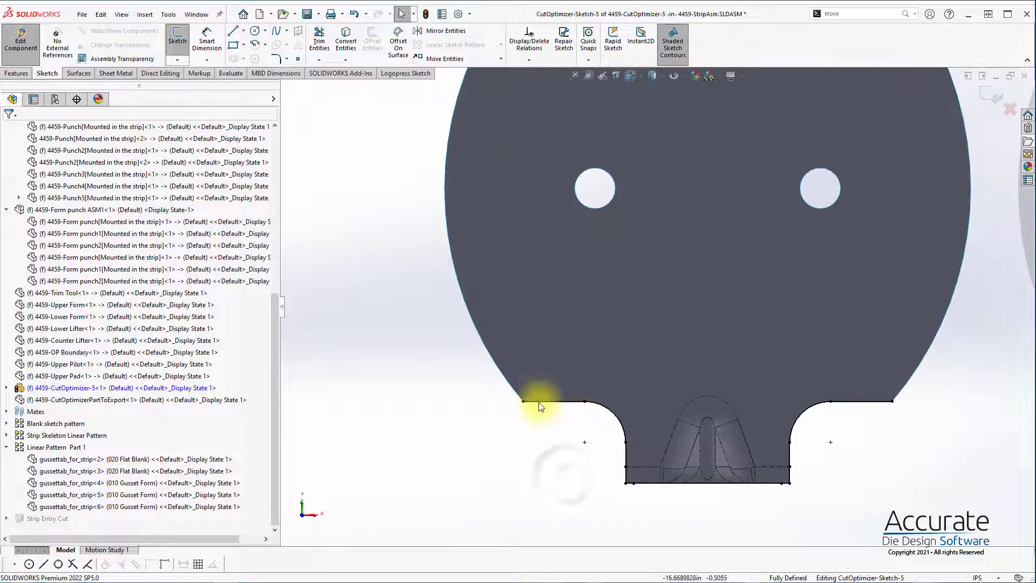
{"action": "left_click_drag", "start_coordinate": [523, 402], "coordinate": [543, 401]}
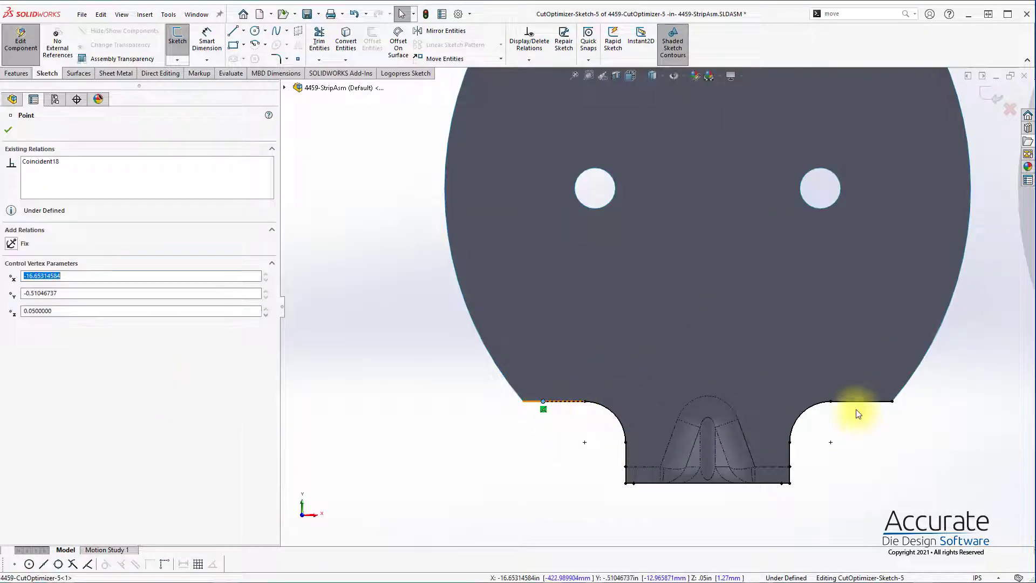
{"action": "left_click", "coordinate": [878, 402]}
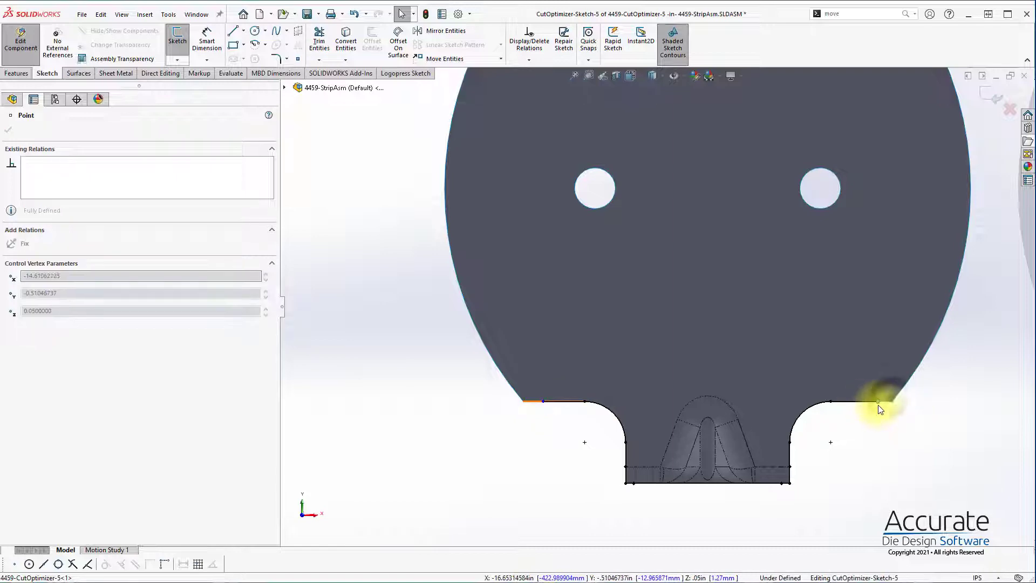
{"action": "left_click", "coordinate": [910, 426]}
{"action": "left_click", "coordinate": [993, 98]}
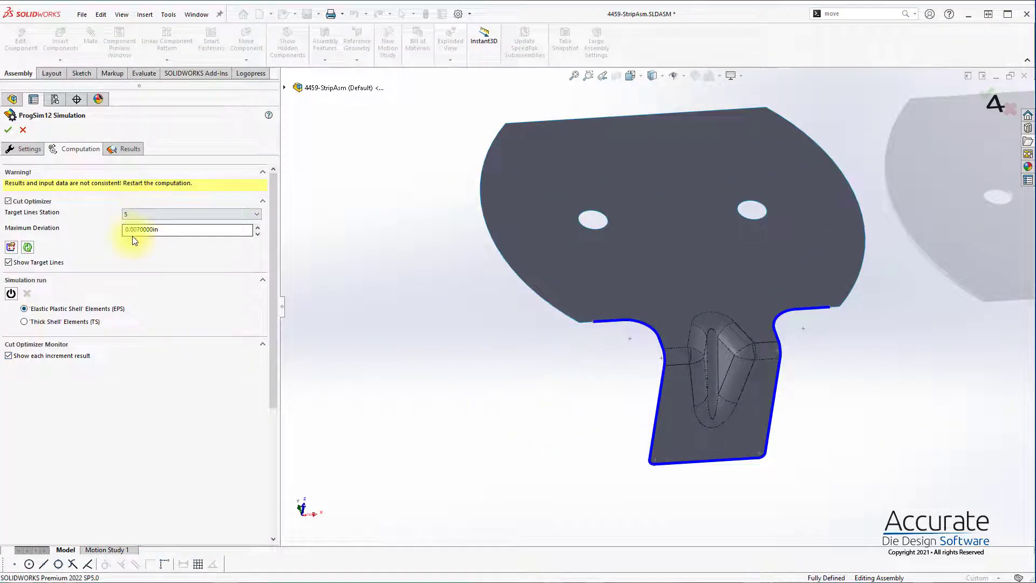
Step: Run the EPS simulation with the Cut Optimizer and view the optimized cutting curves along the strip
{"action": "left_click", "coordinate": [11, 293]}
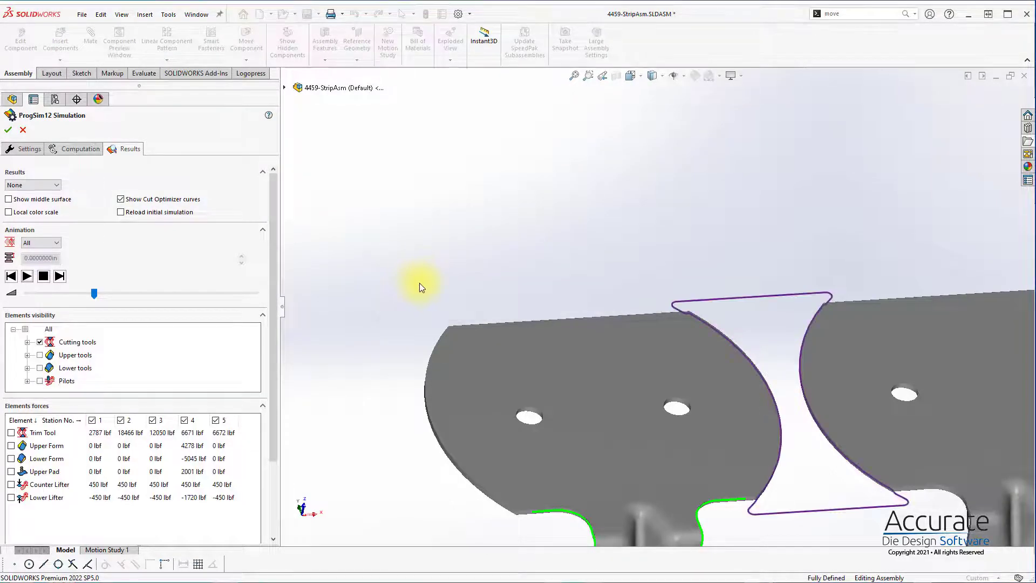
{"action": "scroll", "coordinate": [507, 271], "scroll_direction": "up", "scroll_amount": 5}
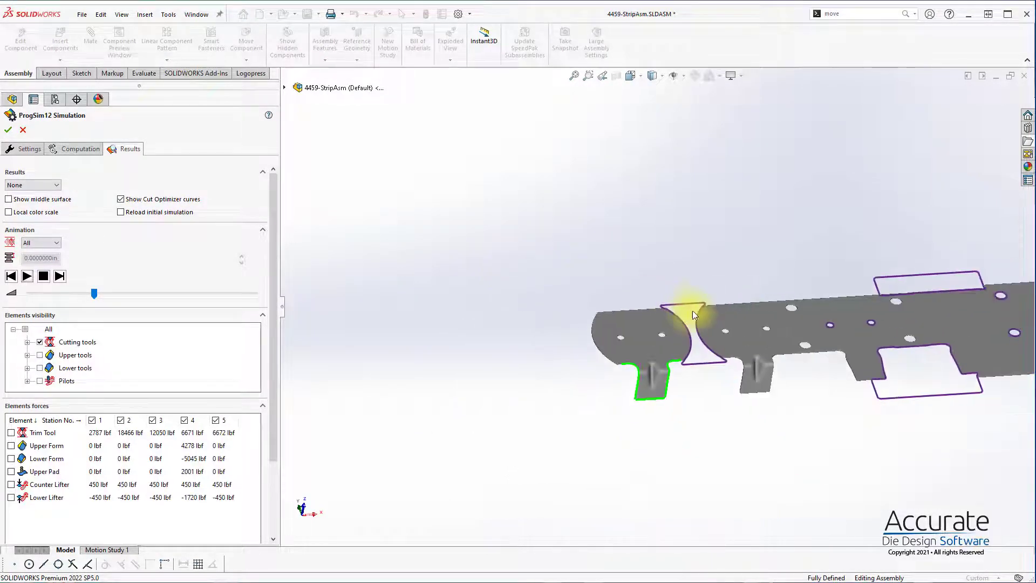
{"action": "scroll", "coordinate": [827, 313], "scroll_direction": "down", "scroll_amount": 3}
{"action": "middle_click_drag", "start_coordinate": [786, 325], "coordinate": [756, 354]}
{"action": "scroll", "coordinate": [726, 376], "scroll_direction": "down", "scroll_amount": 1}
{"action": "scroll", "coordinate": [708, 340], "scroll_direction": "down", "scroll_amount": 3}
{"action": "scroll", "coordinate": [708, 398], "scroll_direction": "down", "scroll_amount": 2}
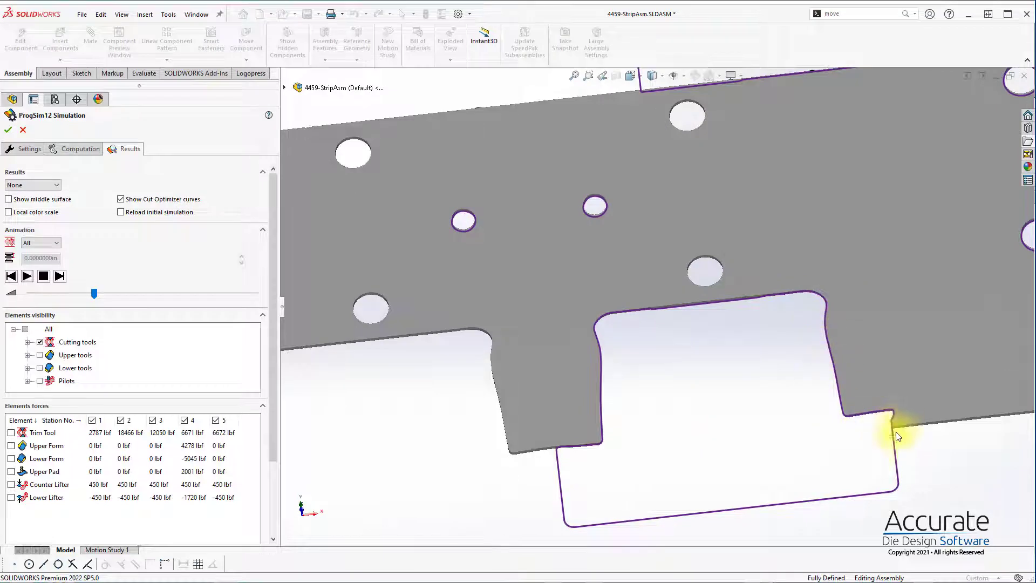
Step: Examine how the station 5 tab edges match the target lines around the formed gusset
{"action": "scroll", "coordinate": [782, 431], "scroll_direction": "up", "scroll_amount": 6}
{"action": "scroll", "coordinate": [377, 347], "scroll_direction": "down", "scroll_amount": 6}
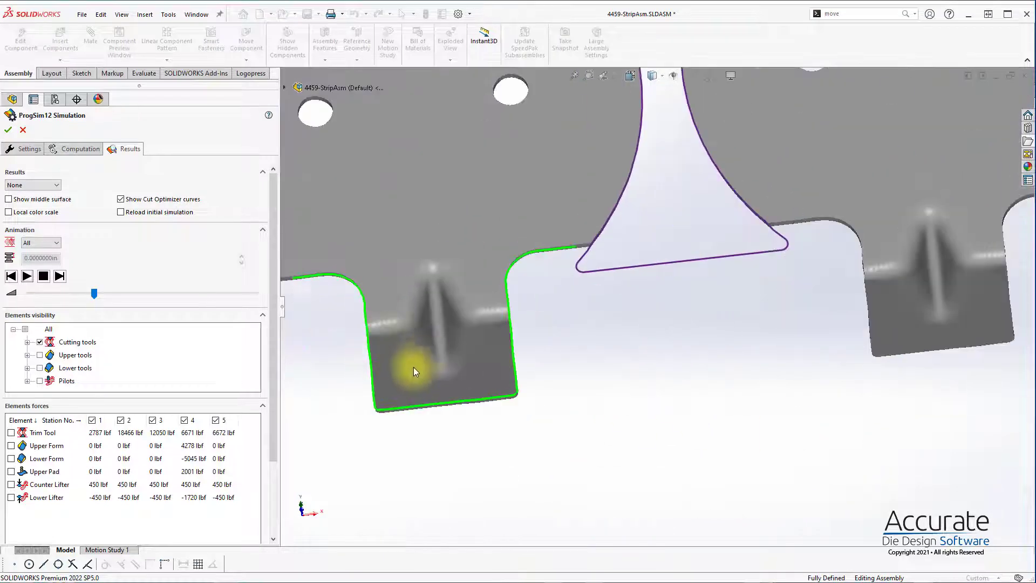
{"action": "scroll", "coordinate": [397, 346], "scroll_direction": "down", "scroll_amount": 2}
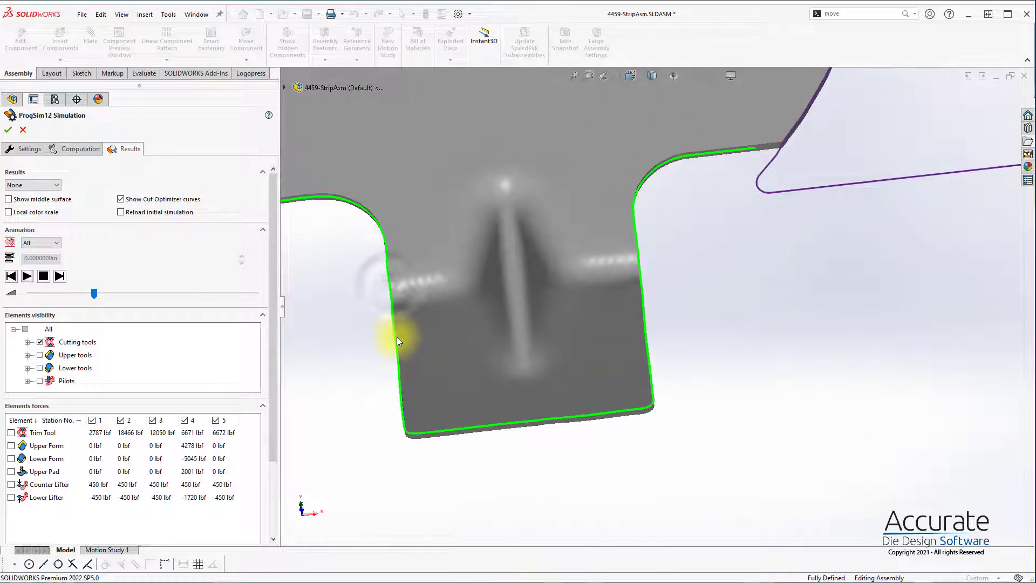
{"action": "middle_click_drag", "start_coordinate": [407, 412], "coordinate": [737, 327]}
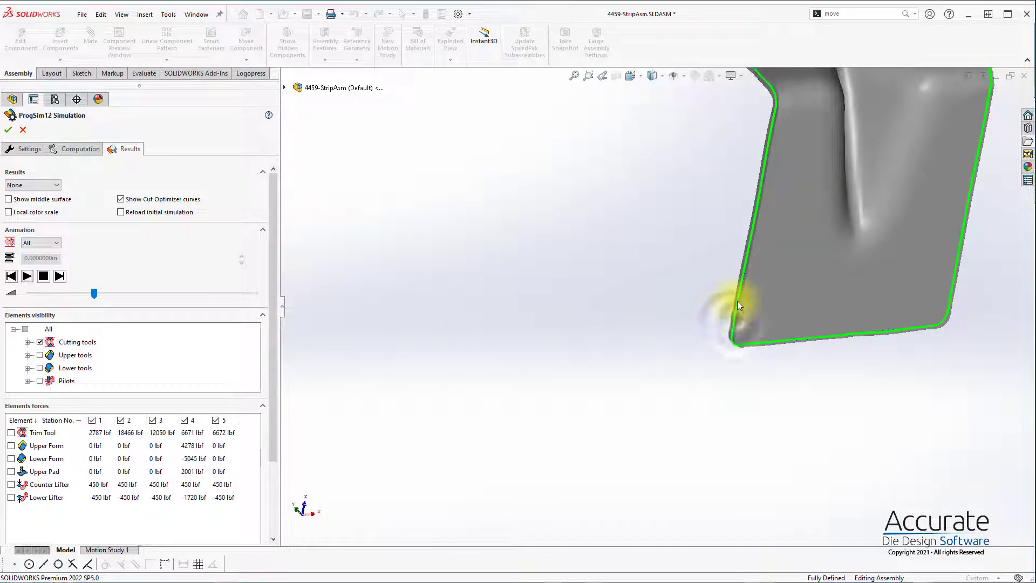
{"action": "scroll", "coordinate": [740, 291], "scroll_direction": "down", "scroll_amount": 5}
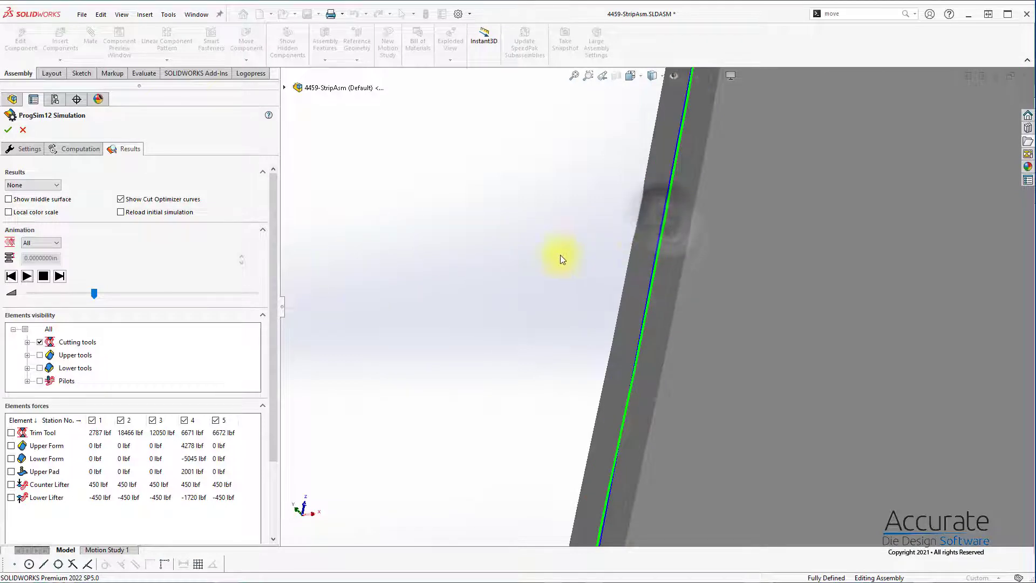
{"action": "scroll", "coordinate": [659, 316], "scroll_direction": "up", "scroll_amount": 6}
{"action": "scroll", "coordinate": [128, 399], "scroll_direction": "down", "scroll_amount": 3}
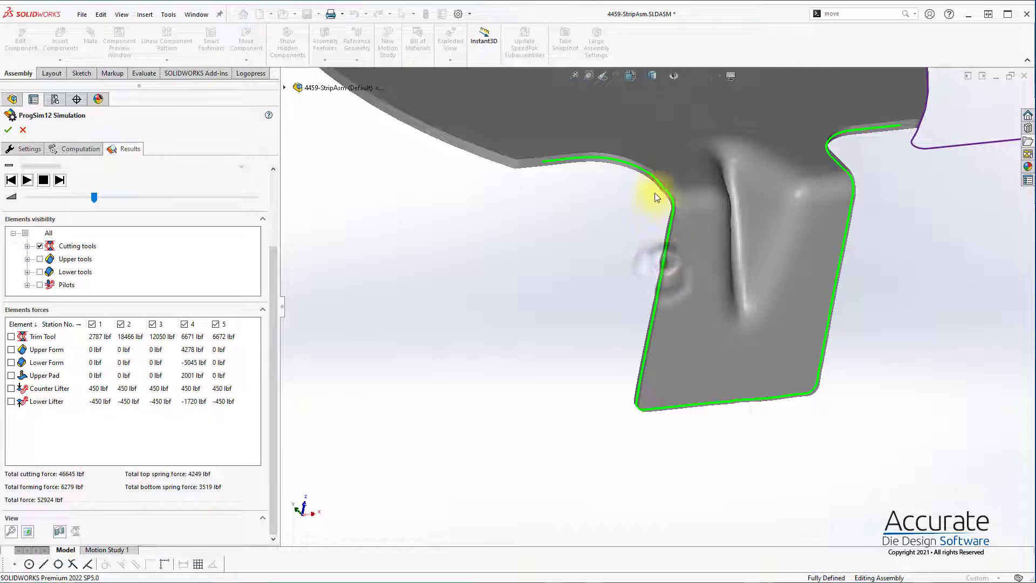
{"action": "scroll", "coordinate": [646, 174], "scroll_direction": "up", "scroll_amount": 5}
{"action": "scroll", "coordinate": [769, 244], "scroll_direction": "down", "scroll_amount": 5}
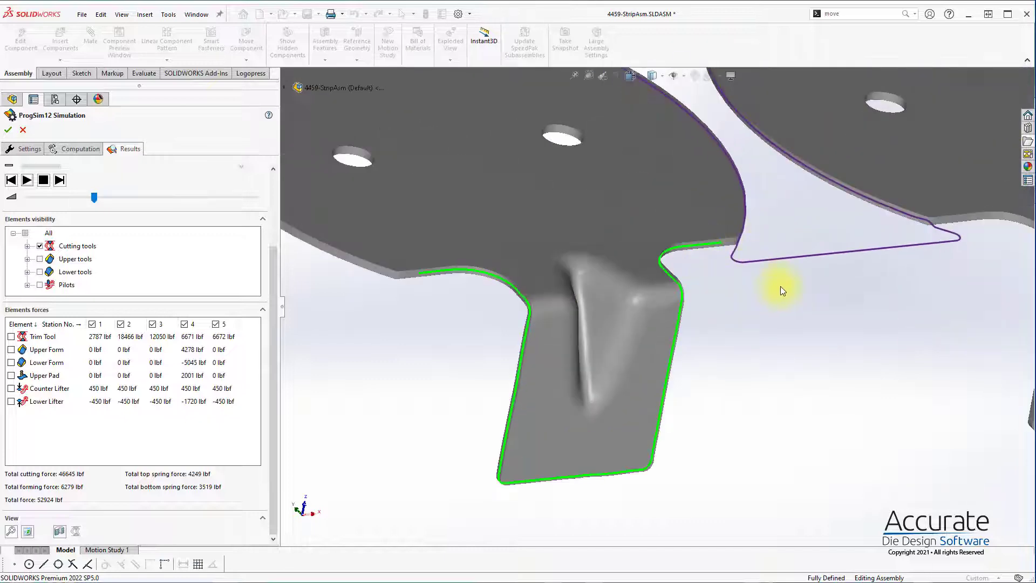
{"action": "scroll", "coordinate": [780, 287], "scroll_direction": "up", "scroll_amount": 5}
{"action": "scroll", "coordinate": [833, 291], "scroll_direction": "down", "scroll_amount": 2}
{"action": "middle_click_drag", "start_coordinate": [740, 283], "coordinate": [720, 330]}
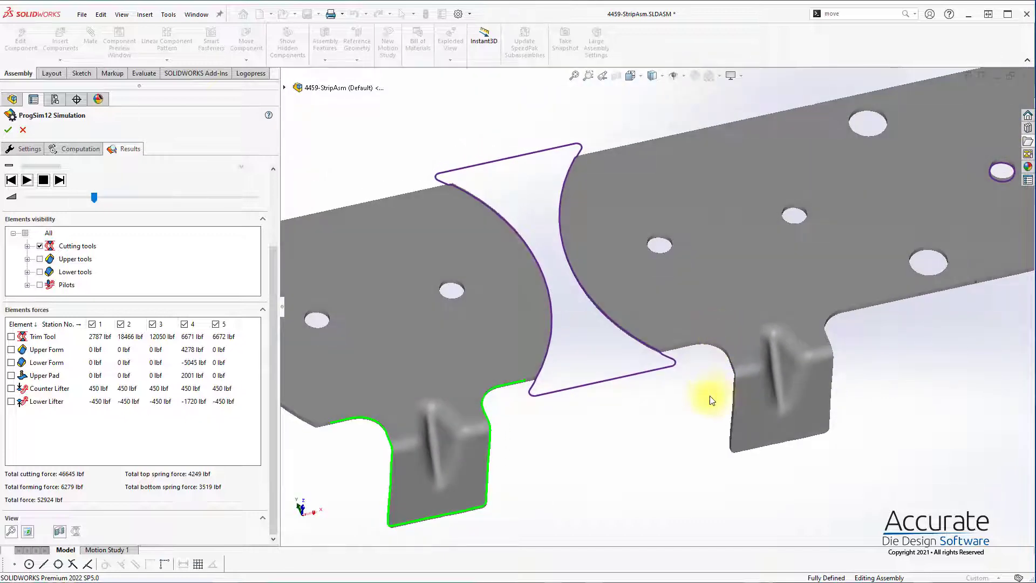
{"action": "scroll", "coordinate": [655, 306], "scroll_direction": "up", "scroll_amount": 2}
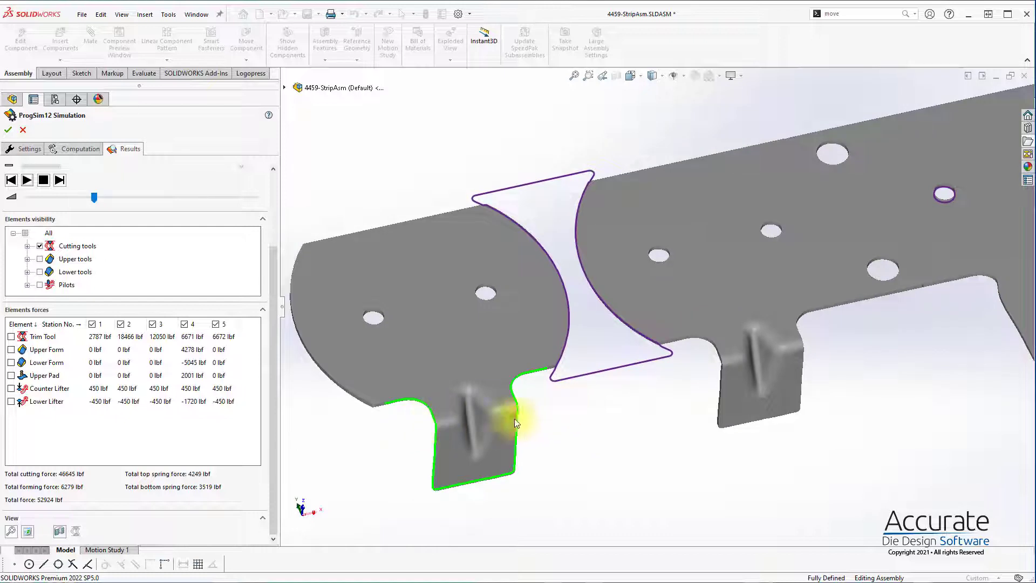
{"action": "scroll", "coordinate": [236, 218], "scroll_direction": "up", "scroll_amount": 3}
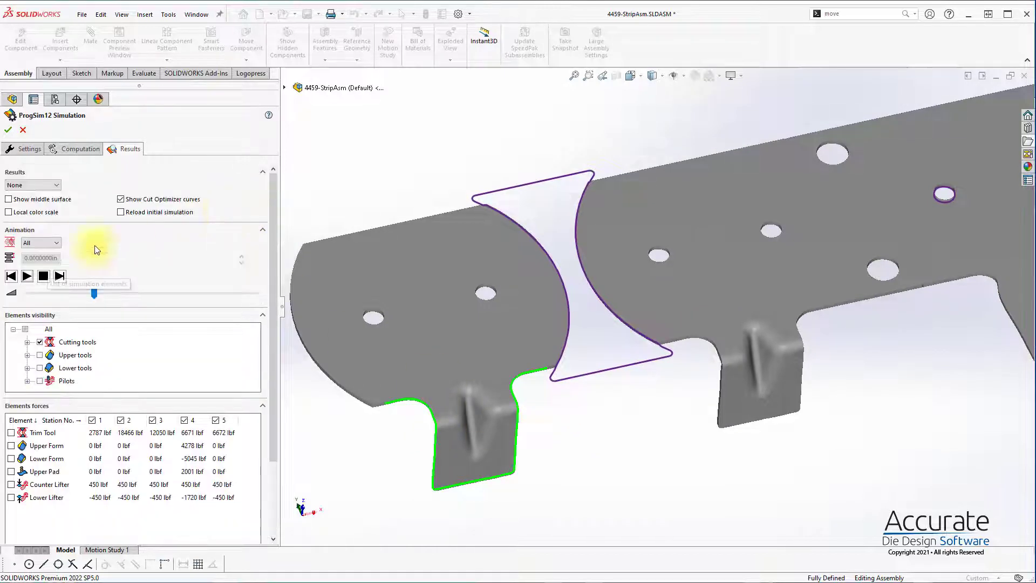
Step: Display the Formability and Springback results on the strip, then set the results display back to None
{"action": "left_click", "coordinate": [22, 187]}
{"action": "left_click", "coordinate": [41, 199]}
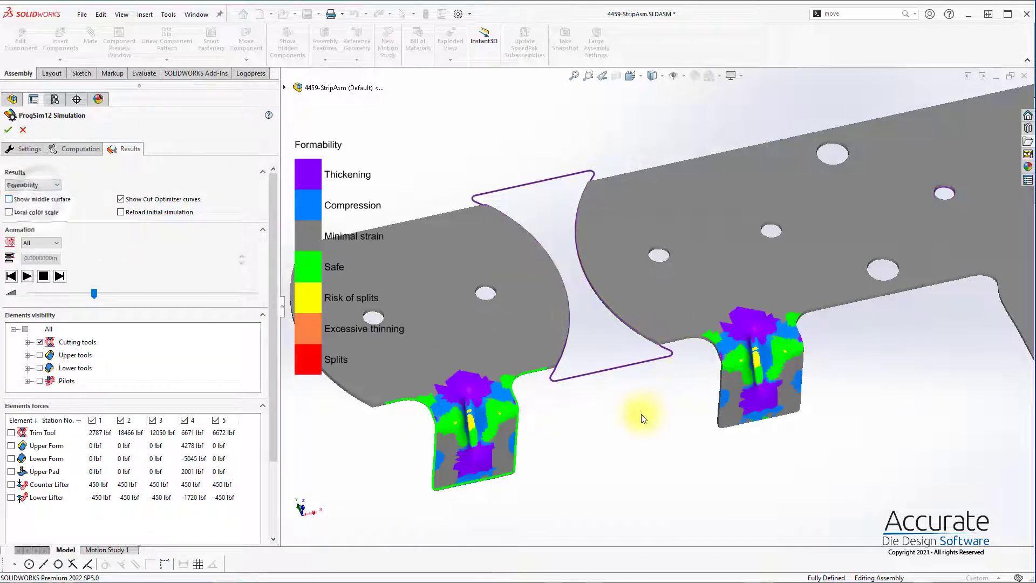
{"action": "left_click", "coordinate": [32, 185]}
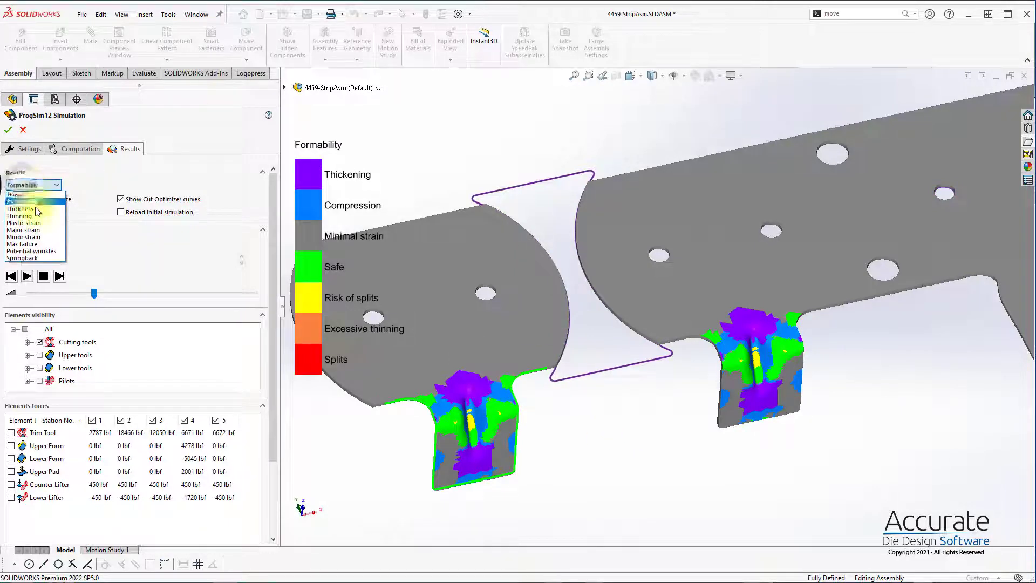
{"action": "left_click", "coordinate": [33, 266]}
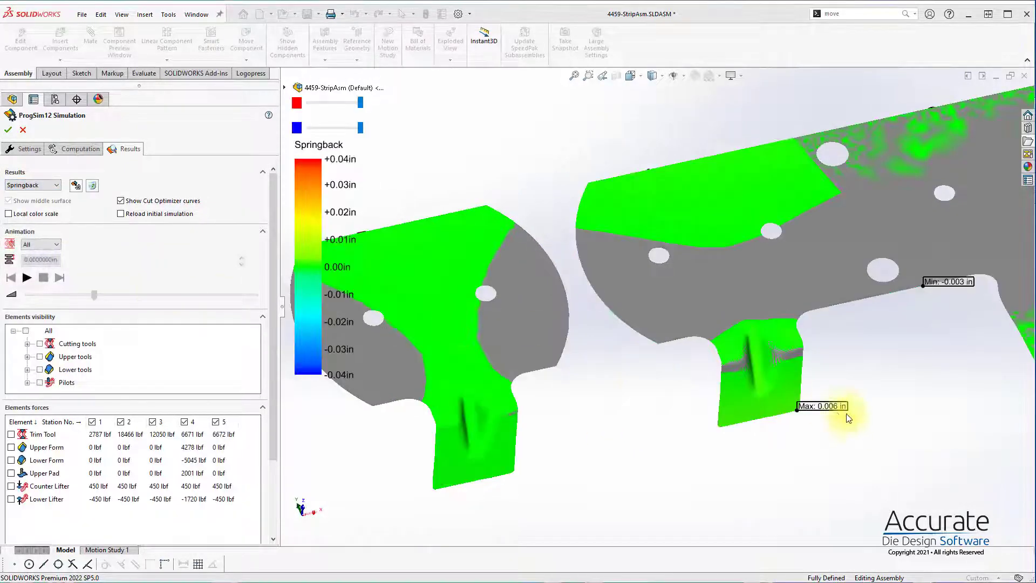
{"action": "scroll", "coordinate": [775, 396], "scroll_direction": "down", "scroll_amount": 6}
{"action": "scroll", "coordinate": [675, 352], "scroll_direction": "up", "scroll_amount": 5}
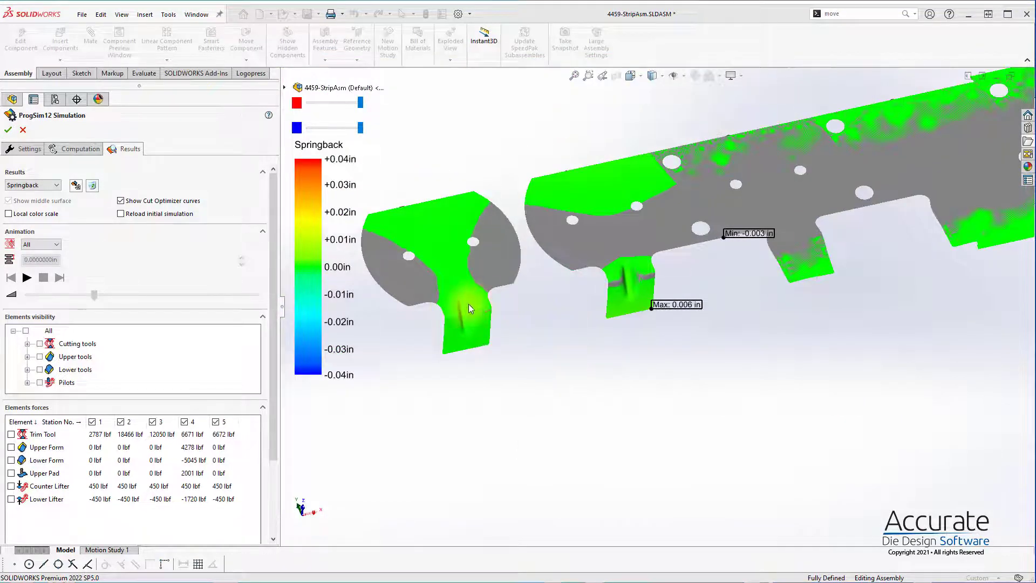
{"action": "left_click", "coordinate": [37, 186]}
{"action": "left_click", "coordinate": [34, 193]}
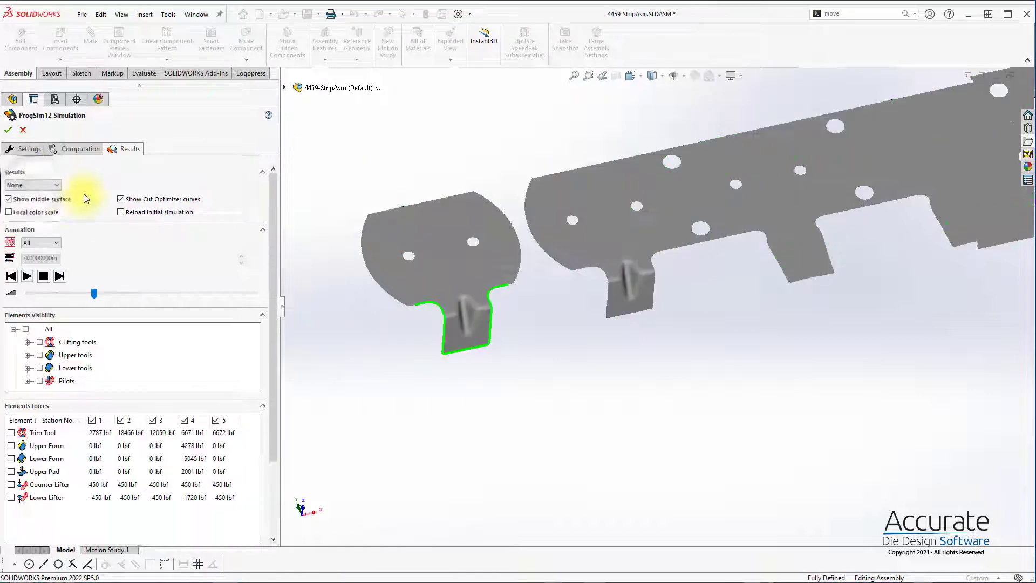
Step: Accept the ProgSim simulation so the optimized cutting punch data is saved to the strip assembly
{"action": "scroll", "coordinate": [746, 203], "scroll_direction": "up", "scroll_amount": 3}
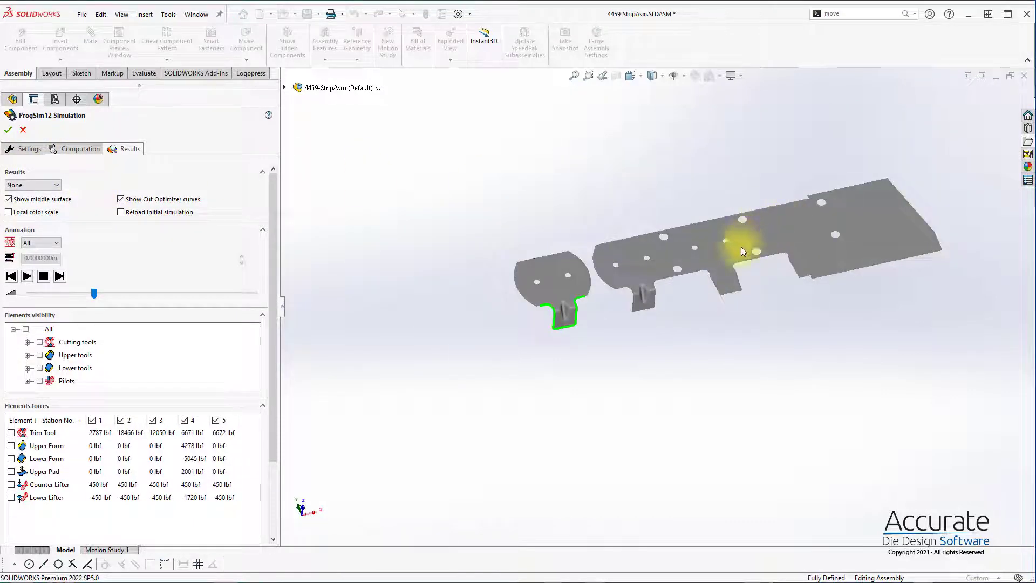
{"action": "scroll", "coordinate": [742, 251], "scroll_direction": "down", "scroll_amount": 3}
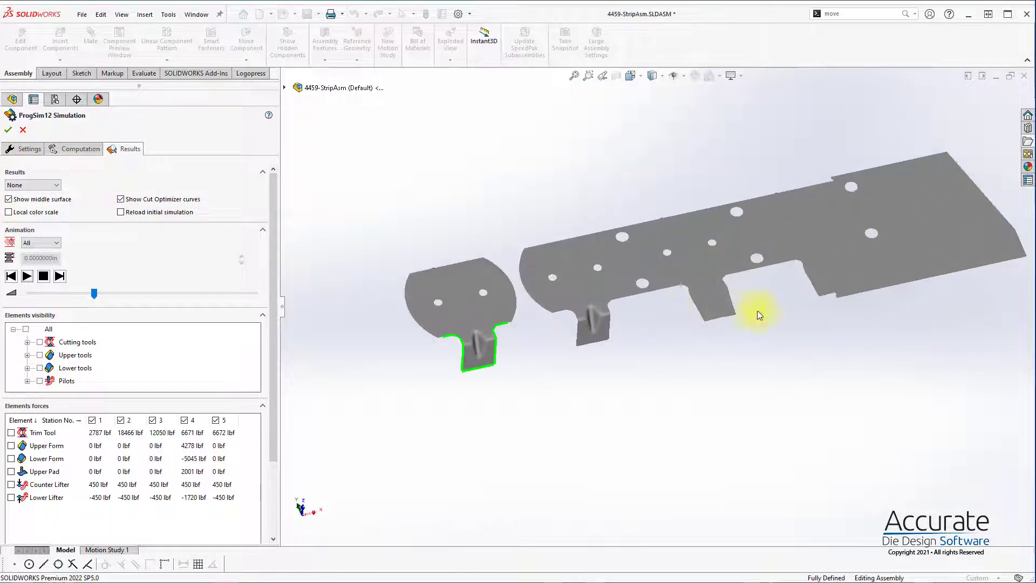
{"action": "left_click", "coordinate": [8, 129]}
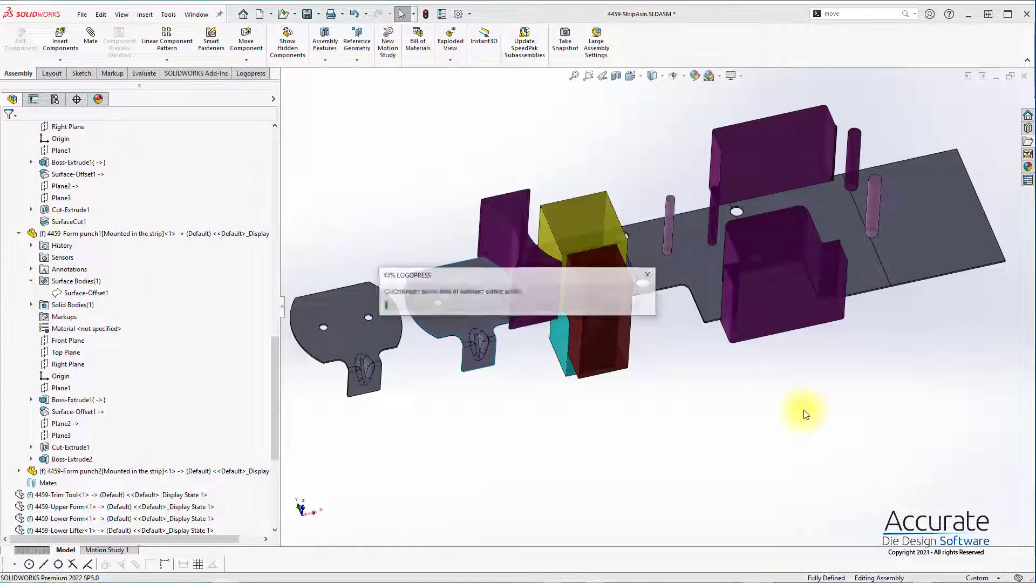
{"action": "left_click", "coordinate": [688, 399]}
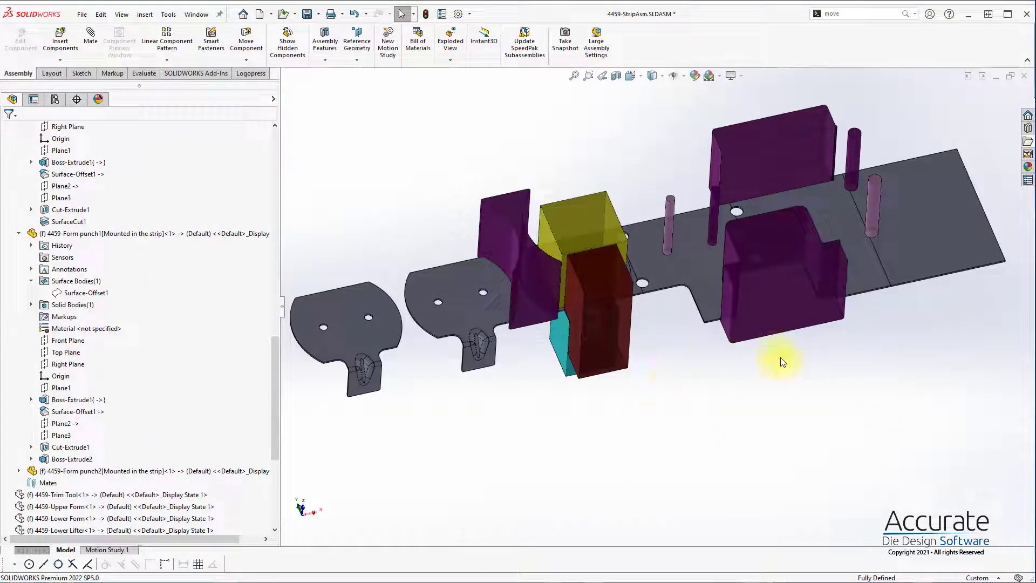
Step: Edit the notching punch 4459-Punch3 in the assembly and open its Punch Sketch for editing
{"action": "left_click", "coordinate": [783, 320]}
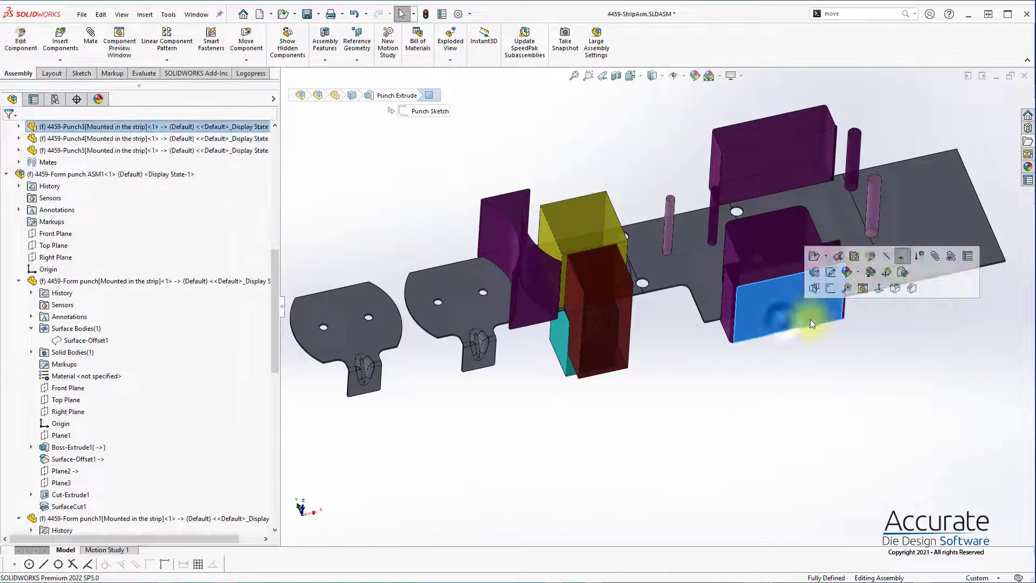
{"action": "left_click", "coordinate": [854, 256]}
{"action": "left_click", "coordinate": [782, 303]}
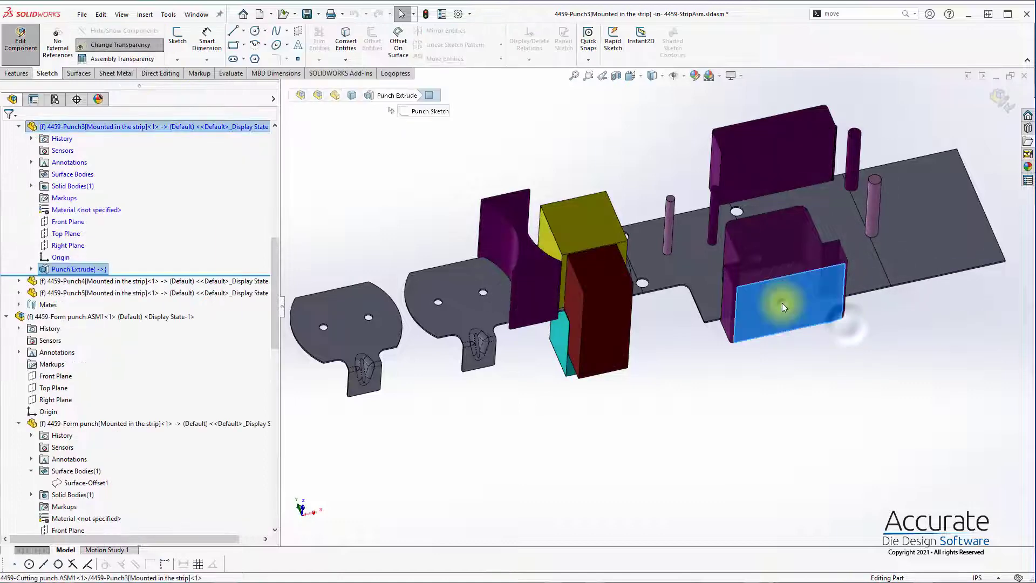
{"action": "left_click", "coordinate": [31, 269]}
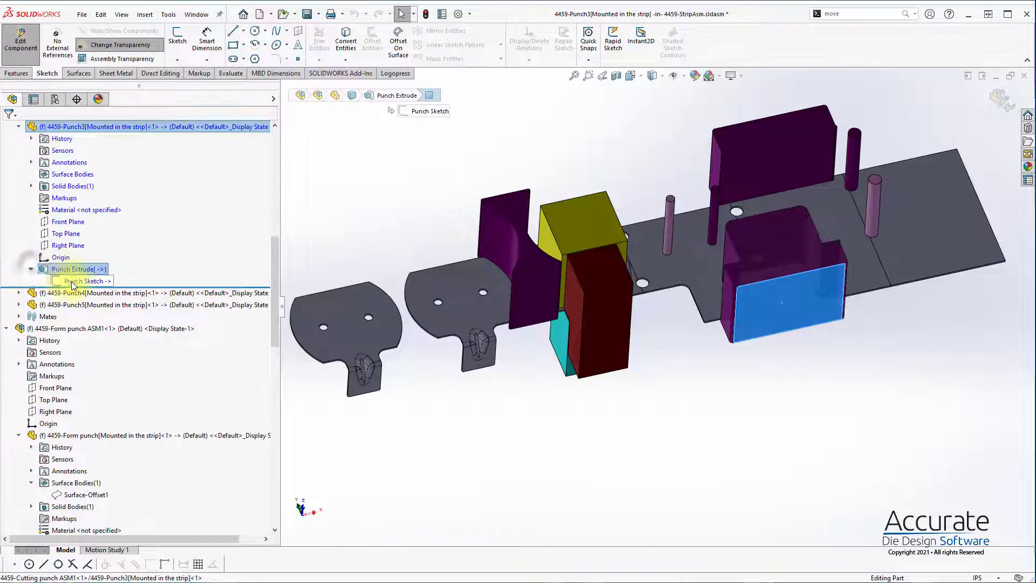
{"action": "left_click", "coordinate": [85, 281]}
{"action": "left_click", "coordinate": [73, 249]}
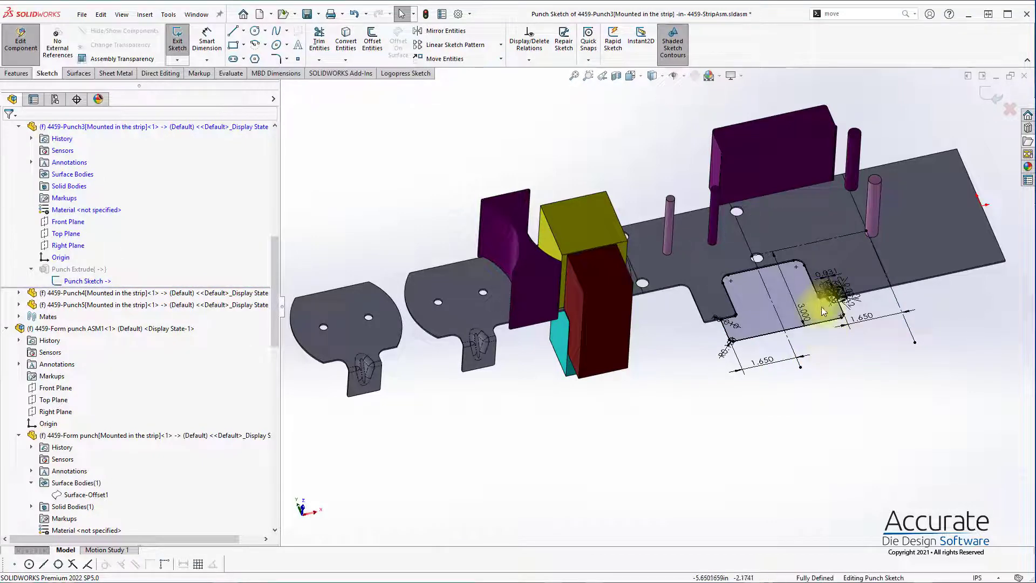
Step: View the Punch Sketch face-on and load the optimized cutting punch outline onto it for editing
{"action": "key", "text": "ctrl+8"}
{"action": "scroll", "coordinate": [777, 345], "scroll_direction": "down", "scroll_amount": 5}
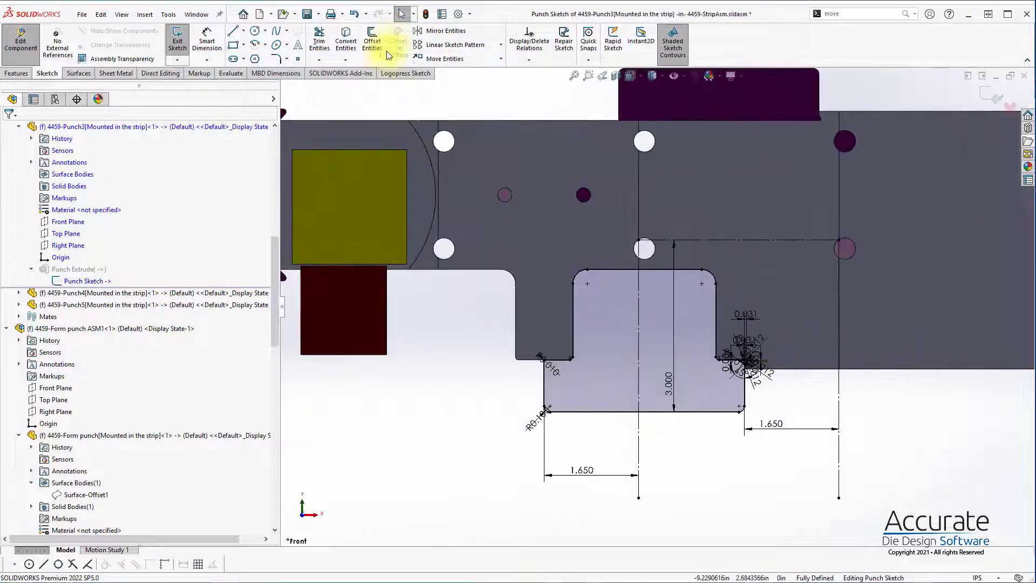
{"action": "left_click", "coordinate": [406, 73]}
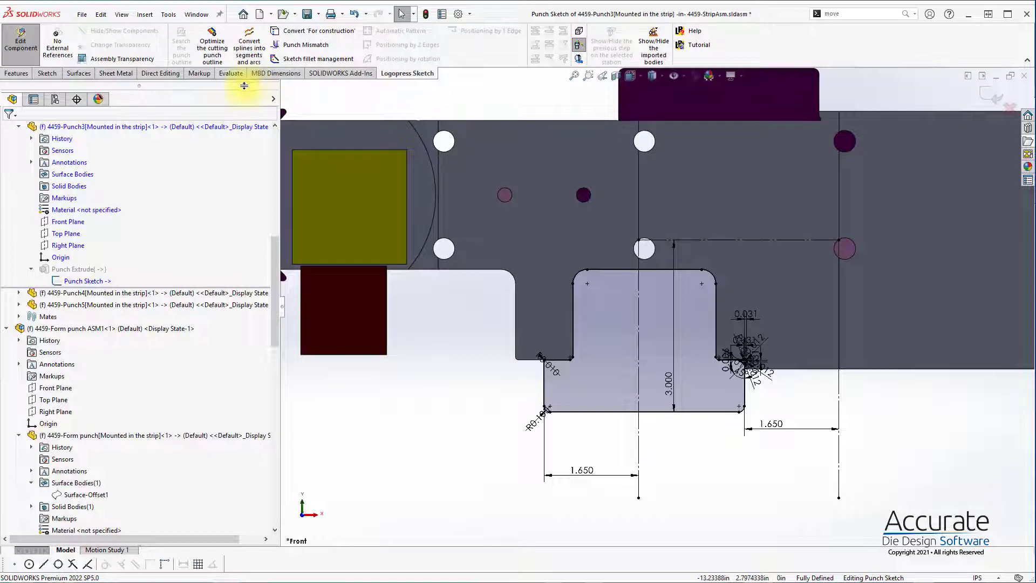
{"action": "left_click", "coordinate": [216, 59]}
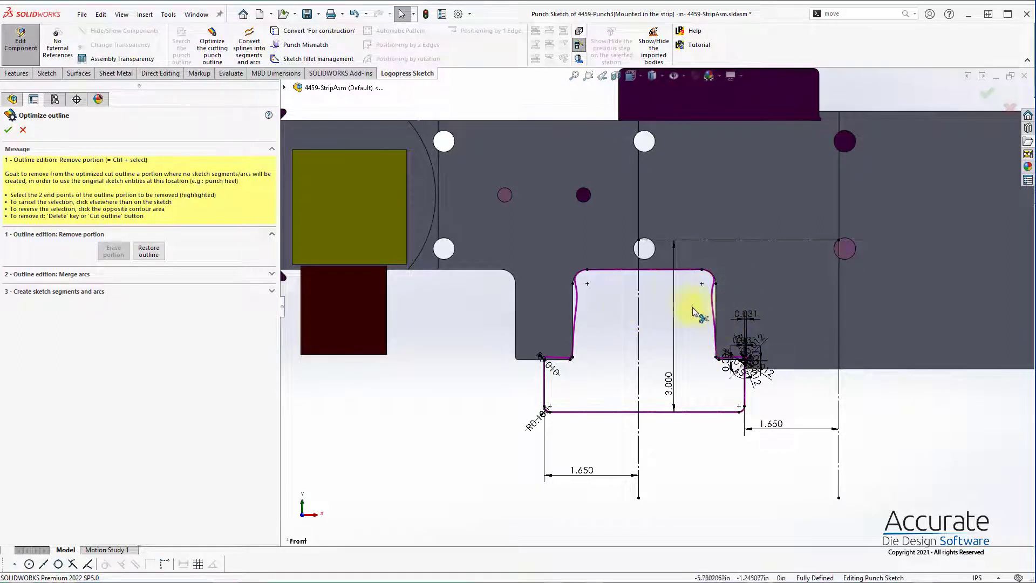
Step: Erase the lower portion of the optimized outline between the two outer tab-end corners so the original punch heel geometry is used there
{"action": "scroll", "coordinate": [701, 308], "scroll_direction": "down", "scroll_amount": 3}
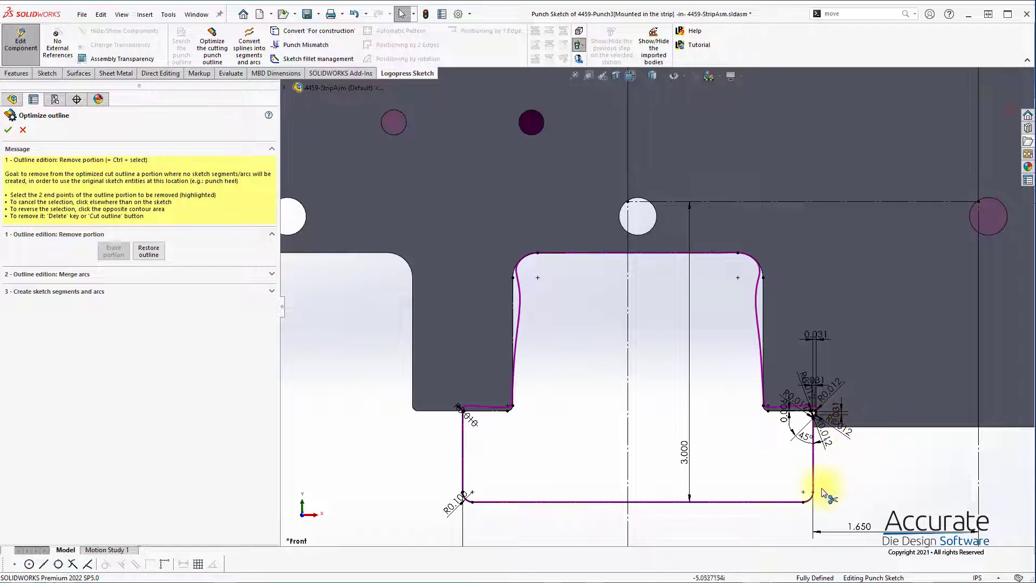
{"action": "scroll", "coordinate": [826, 493], "scroll_direction": "down", "scroll_amount": 1}
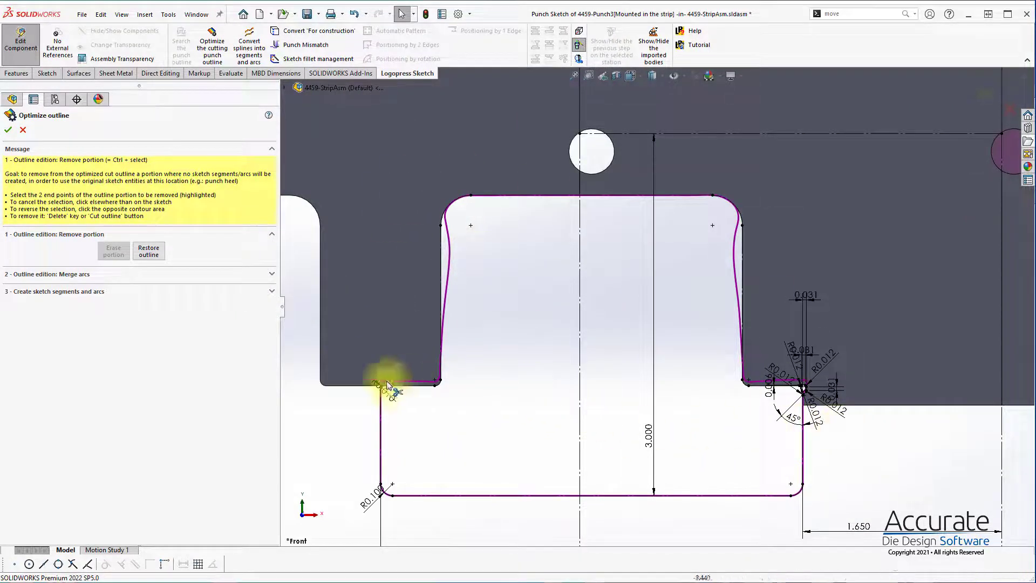
{"action": "scroll", "coordinate": [433, 395], "scroll_direction": "down", "scroll_amount": 1}
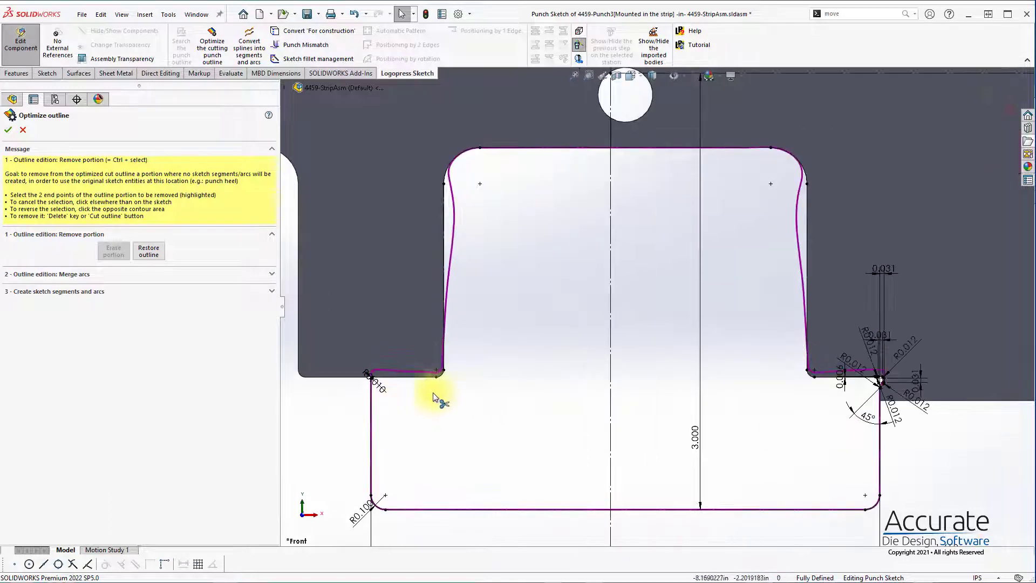
{"action": "left_click", "coordinate": [367, 373]}
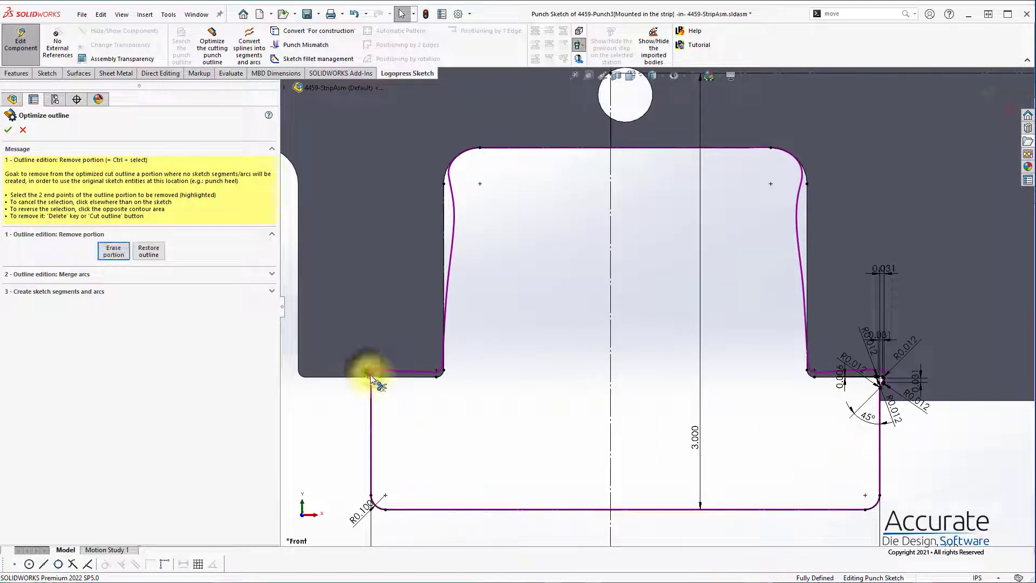
{"action": "left_click", "coordinate": [881, 380]}
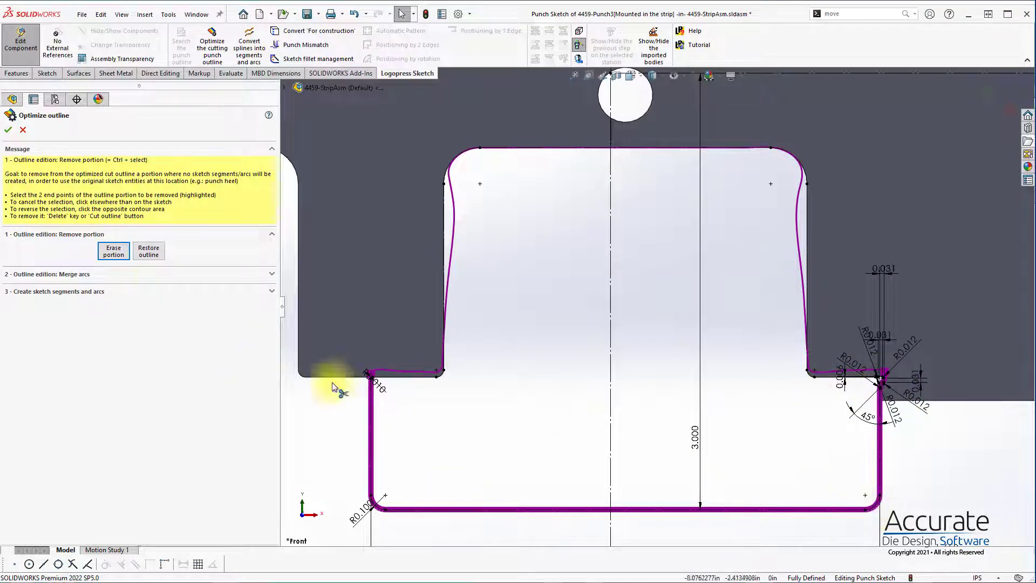
{"action": "left_click", "coordinate": [113, 251]}
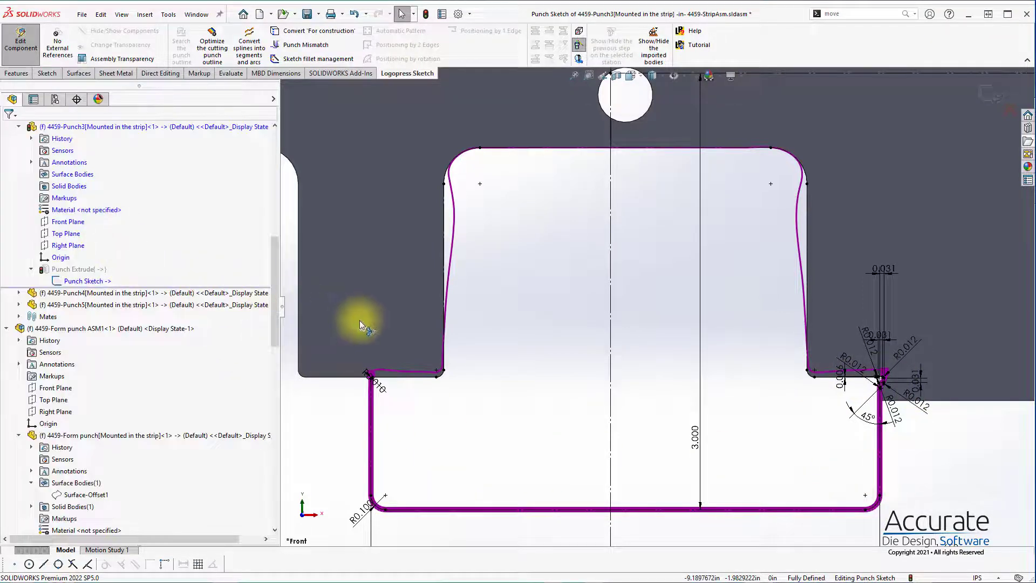
{"action": "left_click", "coordinate": [879, 413]}
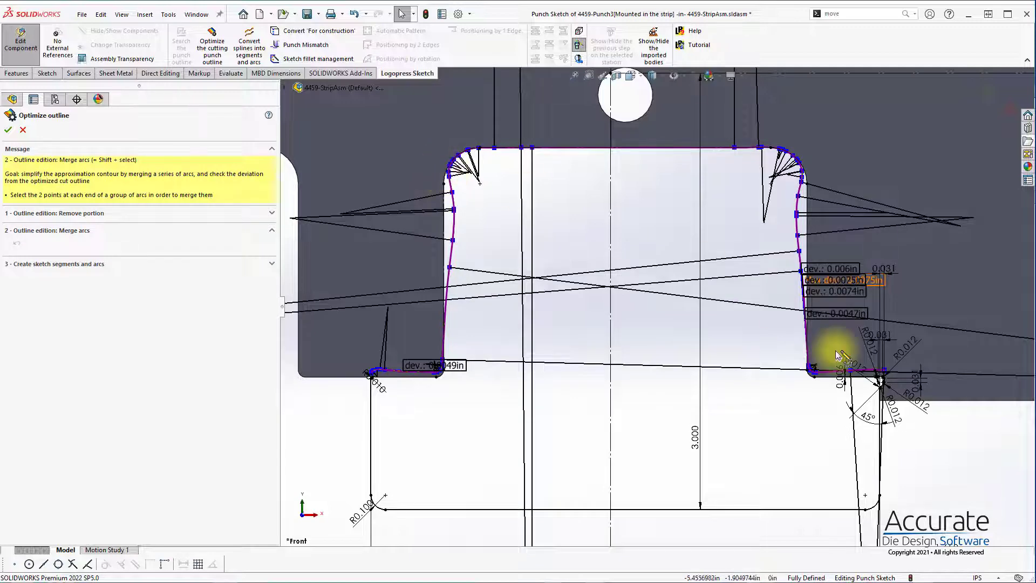
Step: Examine the approximating arcs and their deviations at the upper and lower corners and along the tab-end edges of the optimized outline
{"action": "scroll", "coordinate": [464, 184], "scroll_direction": "down", "scroll_amount": 3}
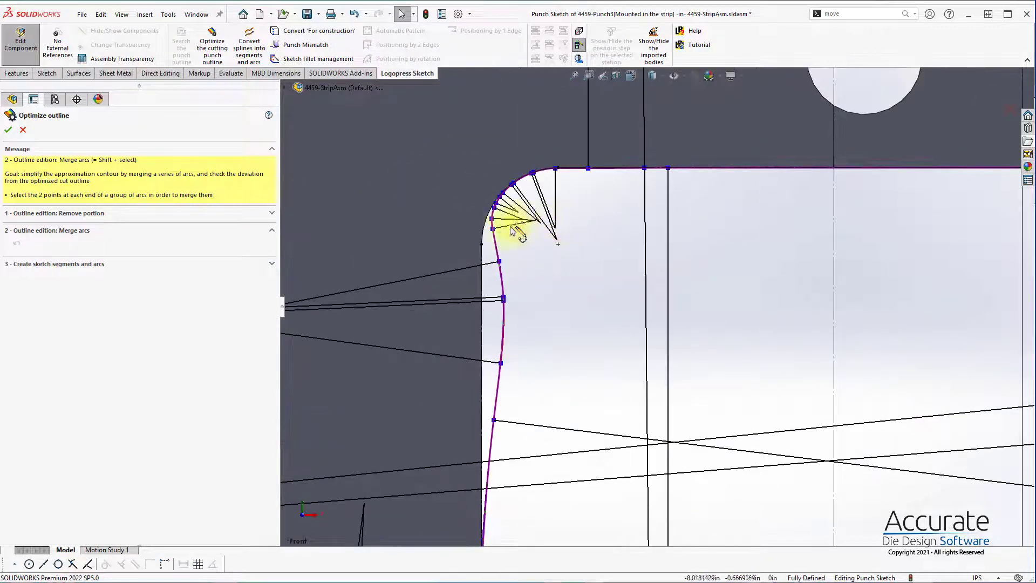
{"action": "scroll", "coordinate": [496, 251], "scroll_direction": "down", "scroll_amount": 2}
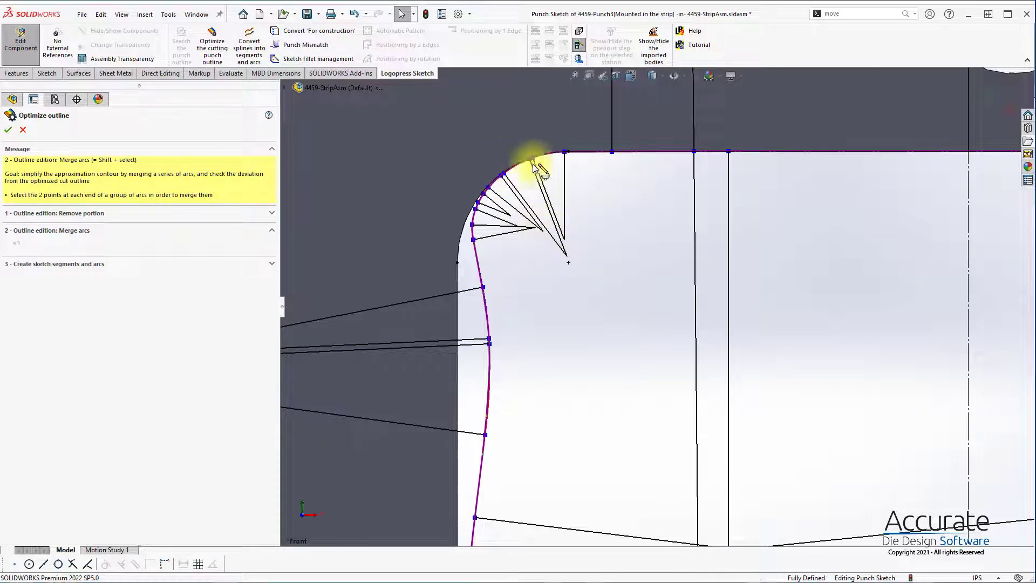
{"action": "scroll", "coordinate": [529, 244], "scroll_direction": "up", "scroll_amount": 5}
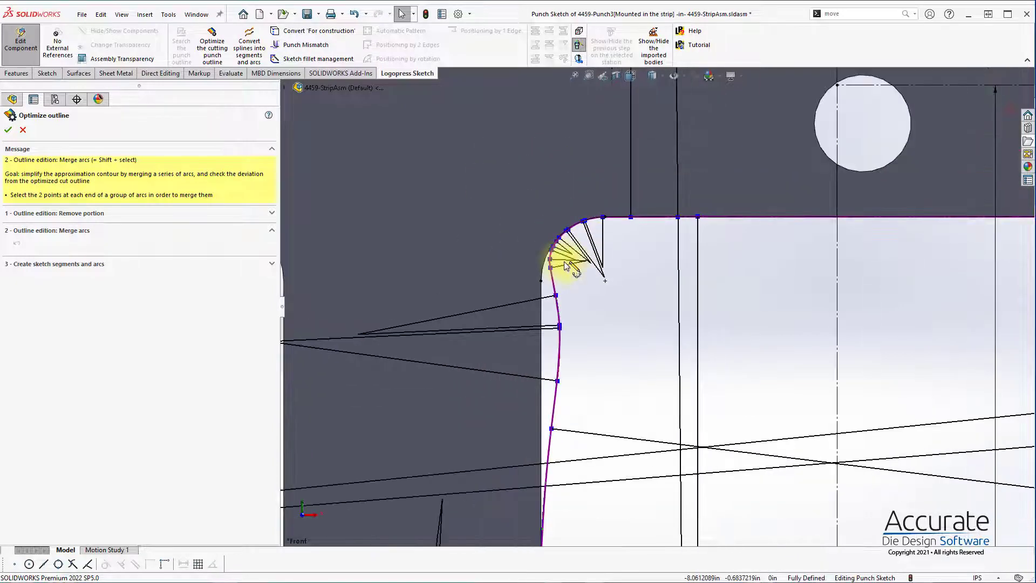
{"action": "scroll", "coordinate": [794, 301], "scroll_direction": "down", "scroll_amount": 5}
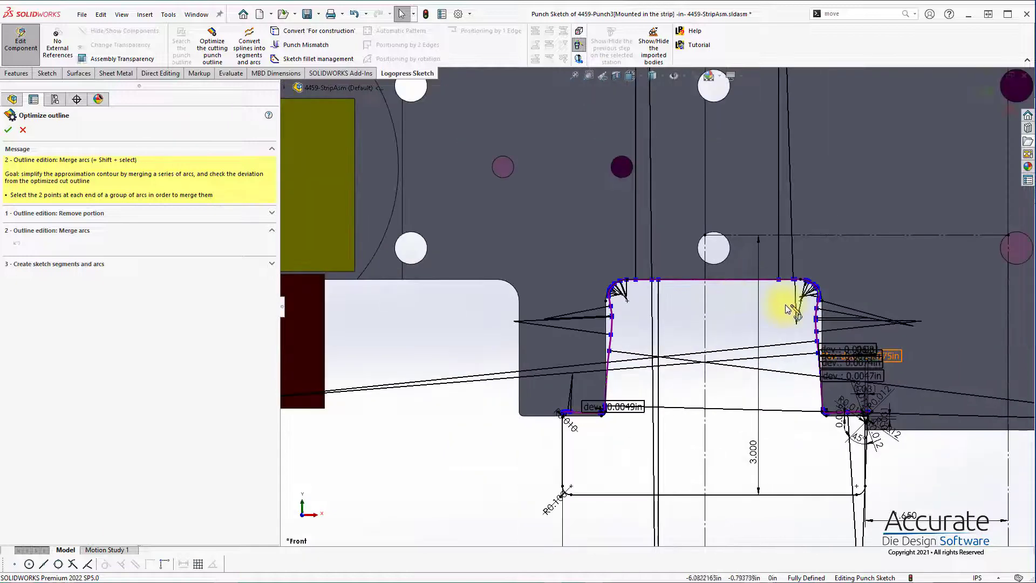
{"action": "scroll", "coordinate": [843, 309], "scroll_direction": "down", "scroll_amount": 2}
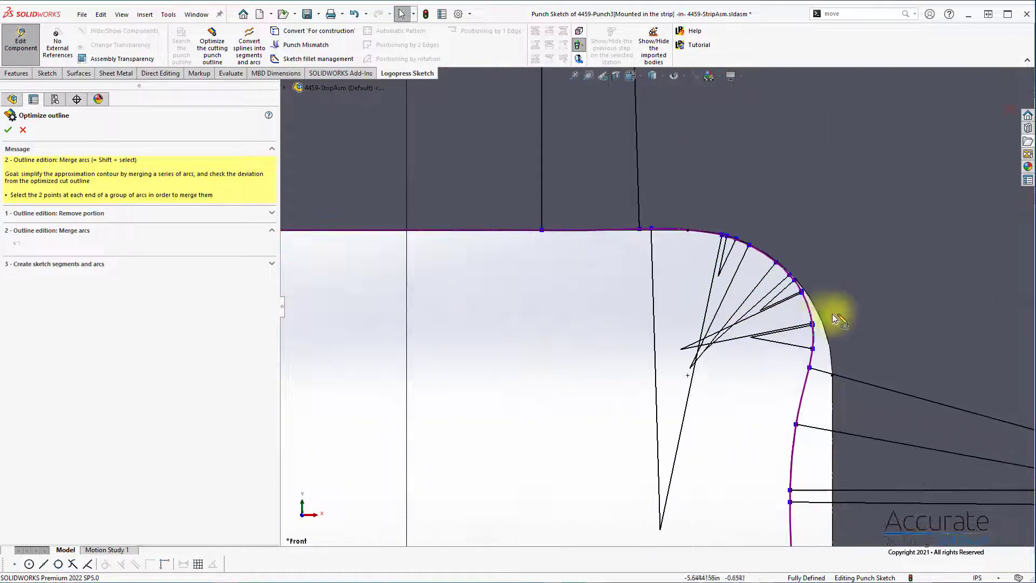
{"action": "scroll", "coordinate": [734, 286], "scroll_direction": "up", "scroll_amount": 2}
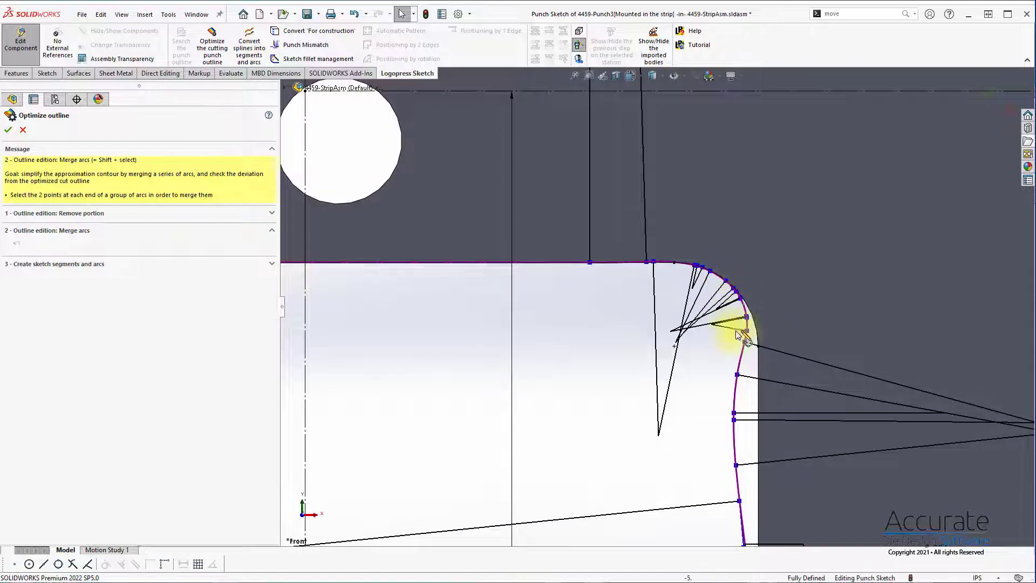
{"action": "scroll", "coordinate": [734, 345], "scroll_direction": "up", "scroll_amount": 4}
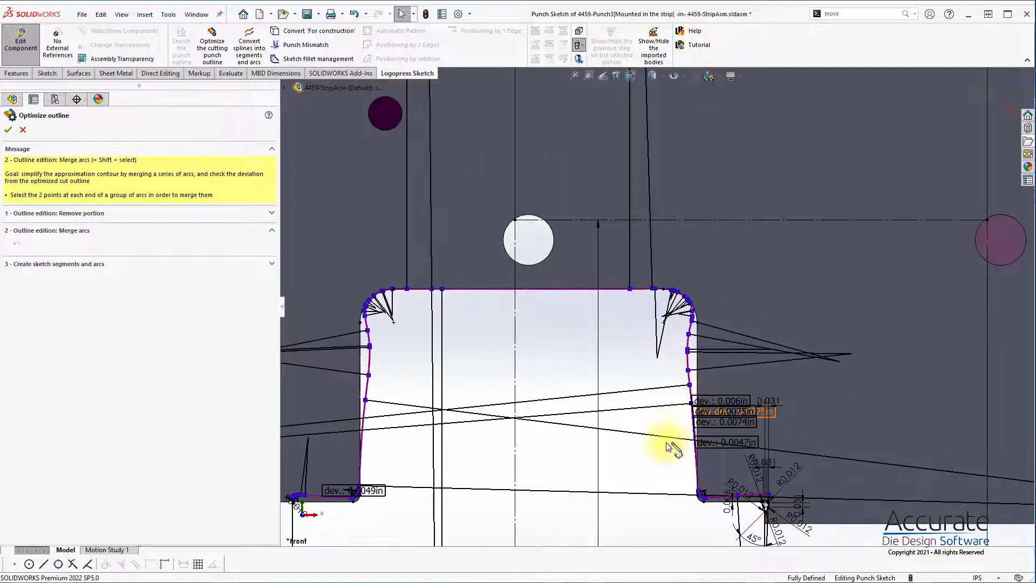
{"action": "scroll", "coordinate": [680, 469], "scroll_direction": "down", "scroll_amount": 4}
{"action": "scroll", "coordinate": [724, 412], "scroll_direction": "down", "scroll_amount": 5}
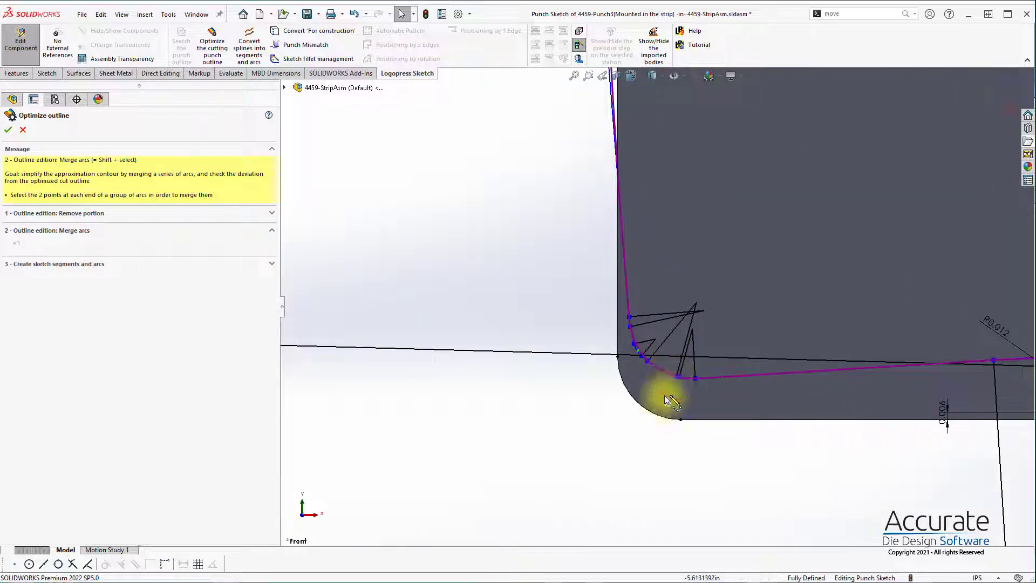
{"action": "scroll", "coordinate": [669, 378], "scroll_direction": "up", "scroll_amount": 3}
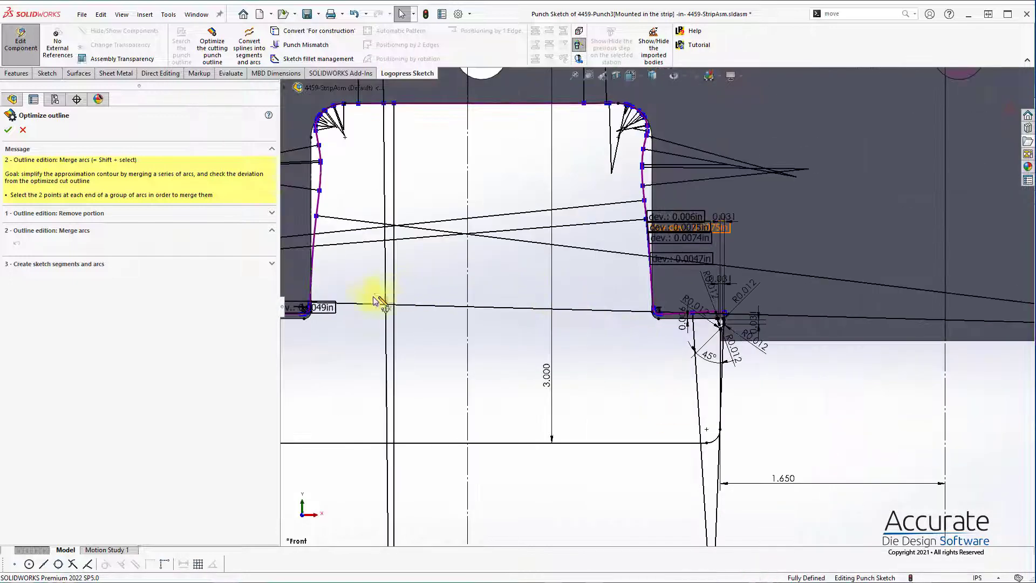
{"action": "scroll", "coordinate": [378, 302], "scroll_direction": "down", "scroll_amount": 2}
{"action": "scroll", "coordinate": [419, 343], "scroll_direction": "down", "scroll_amount": 3}
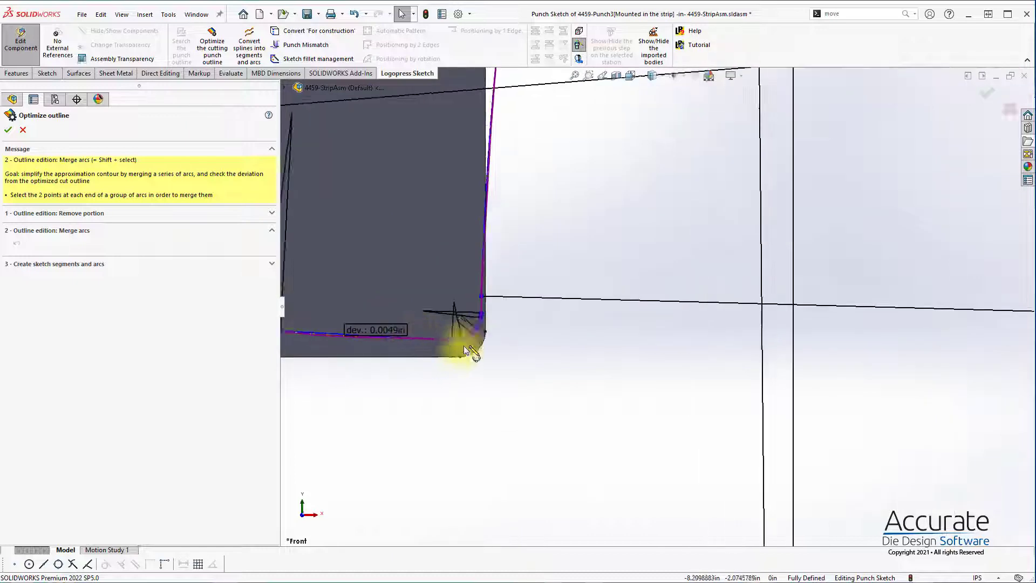
{"action": "scroll", "coordinate": [535, 332], "scroll_direction": "up", "scroll_amount": 3}
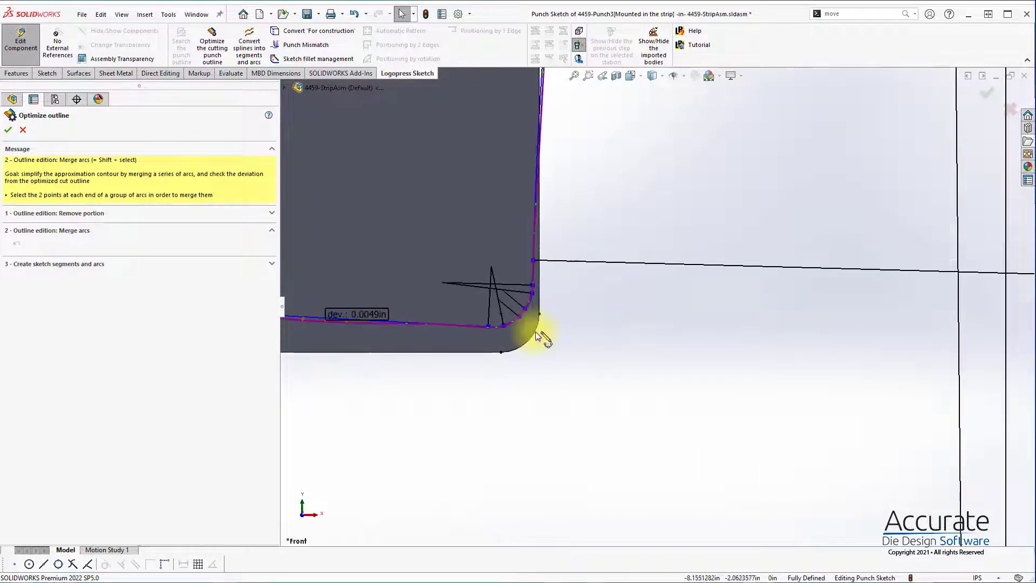
{"action": "scroll", "coordinate": [532, 318], "scroll_direction": "down", "scroll_amount": 3}
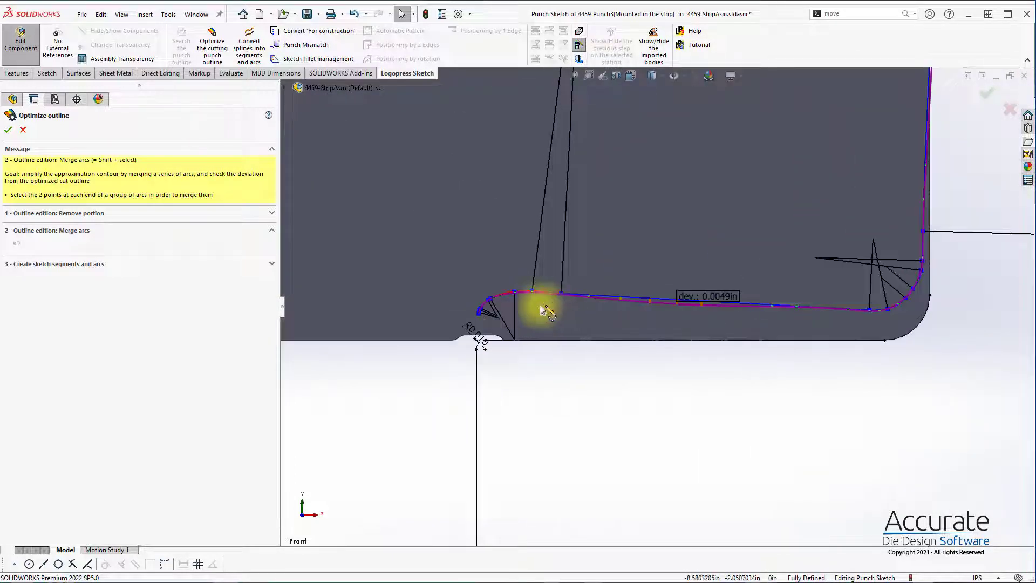
Step: Create the sketch segments and arcs from the optimized outline without merging any arcs
{"action": "scroll", "coordinate": [539, 306], "scroll_direction": "up", "scroll_amount": 5}
{"action": "scroll", "coordinate": [741, 186], "scroll_direction": "up", "scroll_amount": 4}
{"action": "scroll", "coordinate": [703, 231], "scroll_direction": "down", "scroll_amount": 8}
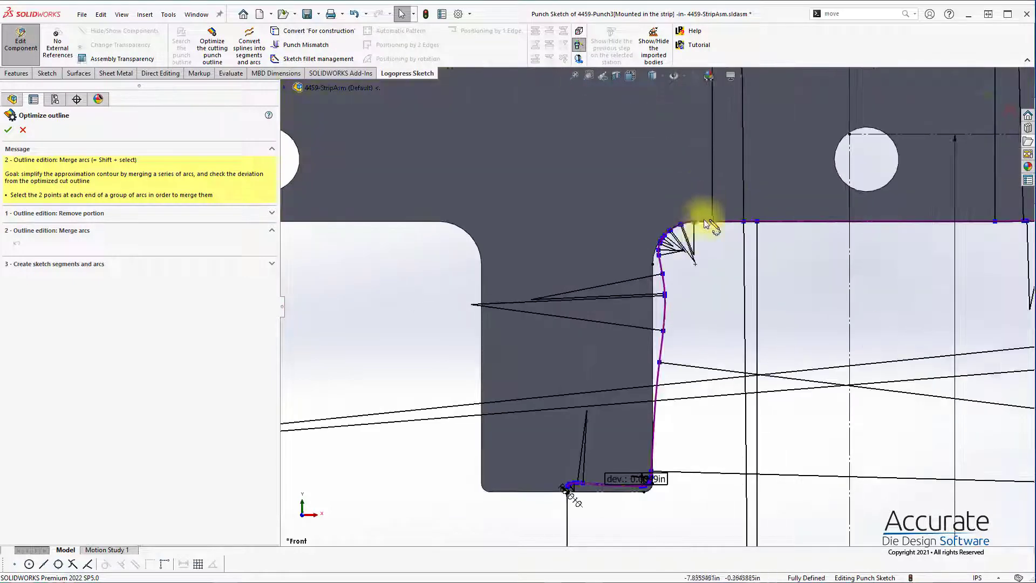
{"action": "left_click", "coordinate": [8, 130]}
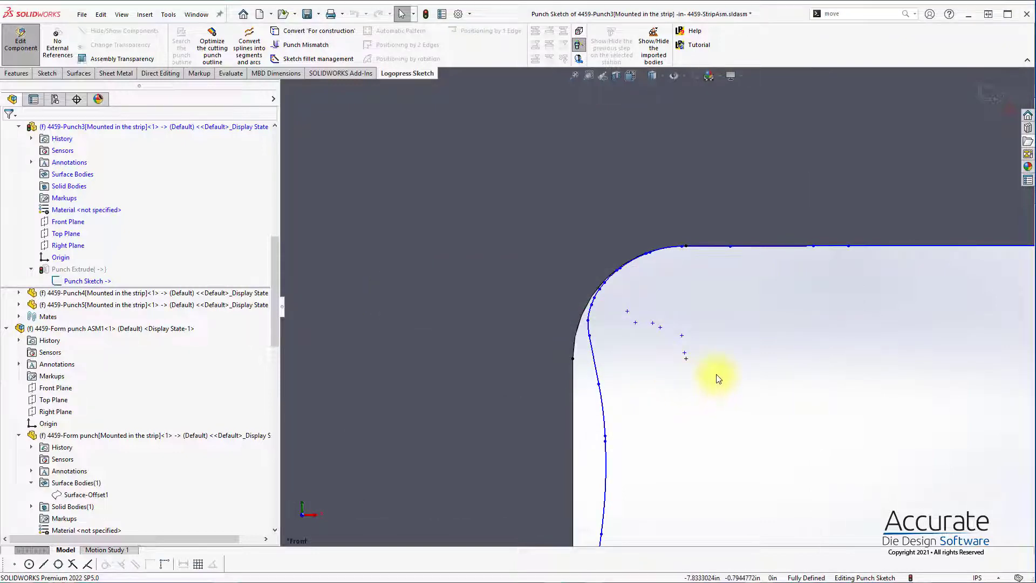
{"action": "scroll", "coordinate": [719, 379], "scroll_direction": "up", "scroll_amount": 5}
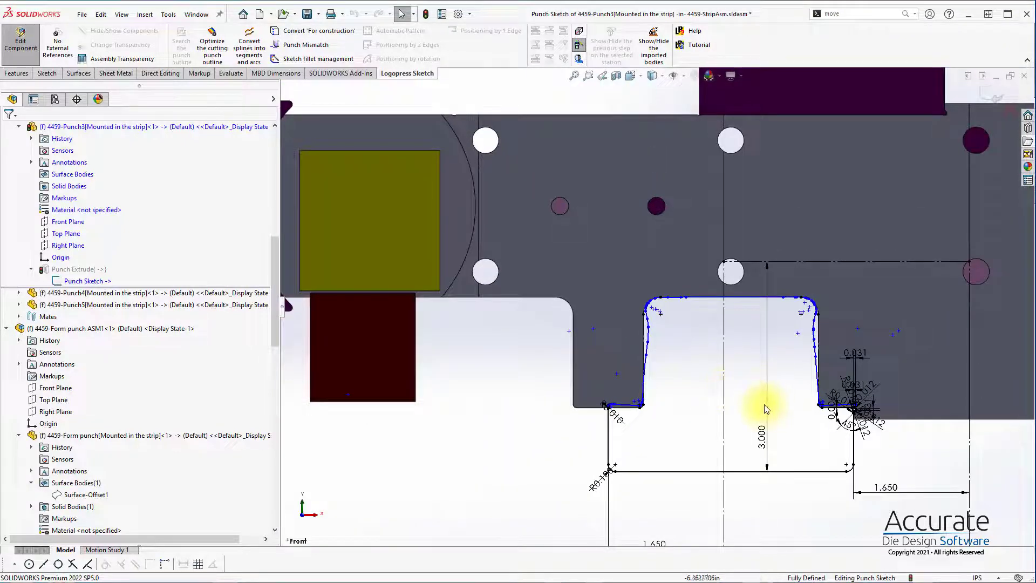
Step: Delete the short arcs and lines at the left outer end of the optimized outline, along with the original R0.010 corner fillet
{"action": "scroll", "coordinate": [654, 389], "scroll_direction": "down", "scroll_amount": 10}
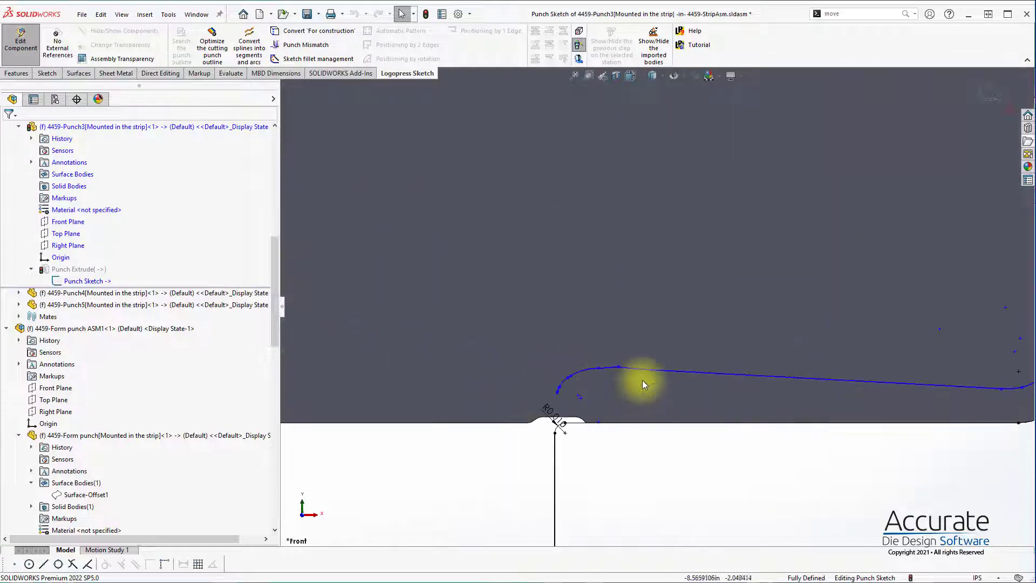
{"action": "left_click_drag", "start_coordinate": [477, 322], "coordinate": [680, 432]}
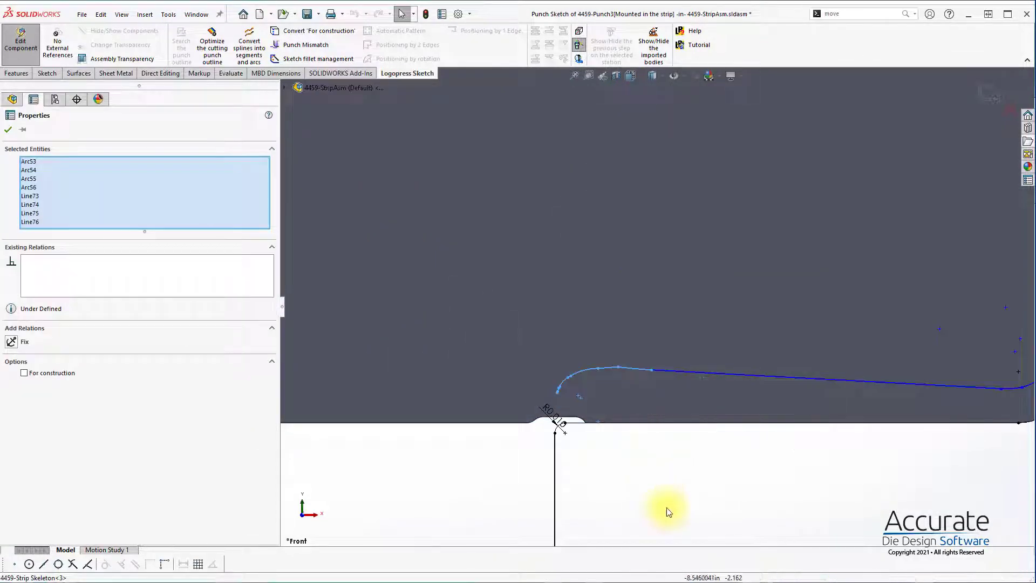
{"action": "key", "text": "Delete"}
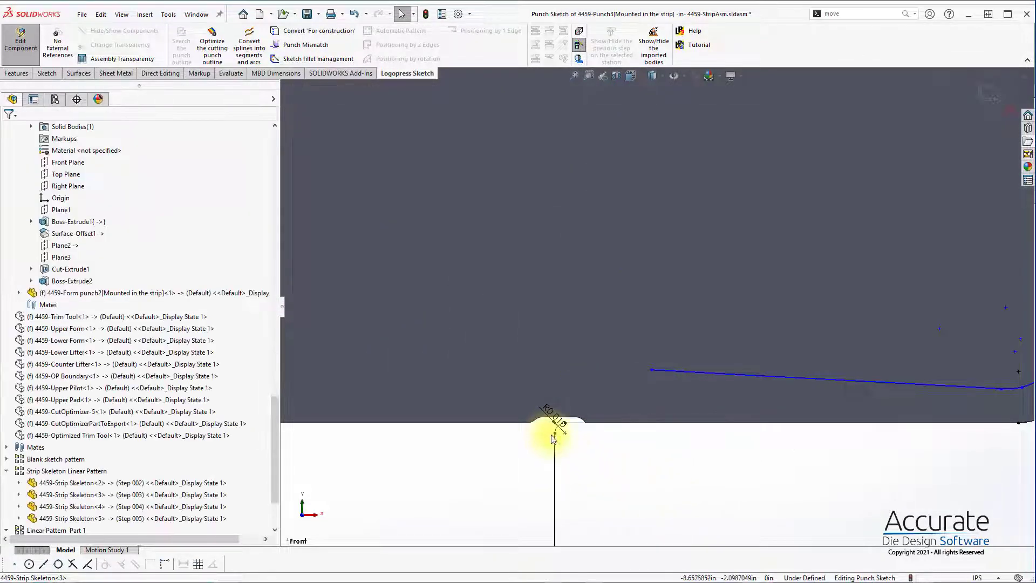
{"action": "left_click", "coordinate": [556, 431]}
{"action": "key", "text": "Delete"}
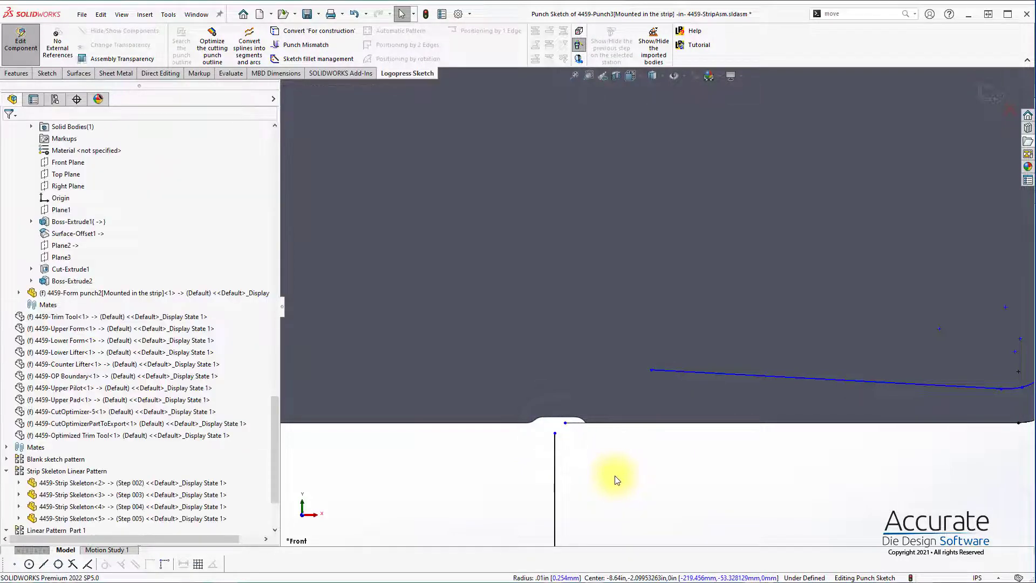
Step: Add a 0.010 in sketch fillet joining the left vertical punch edge to the optimized tab-end line
{"action": "scroll", "coordinate": [688, 482], "scroll_direction": "up", "scroll_amount": 1}
{"action": "scroll", "coordinate": [648, 459], "scroll_direction": "up", "scroll_amount": 2}
{"action": "key", "text": "s"}
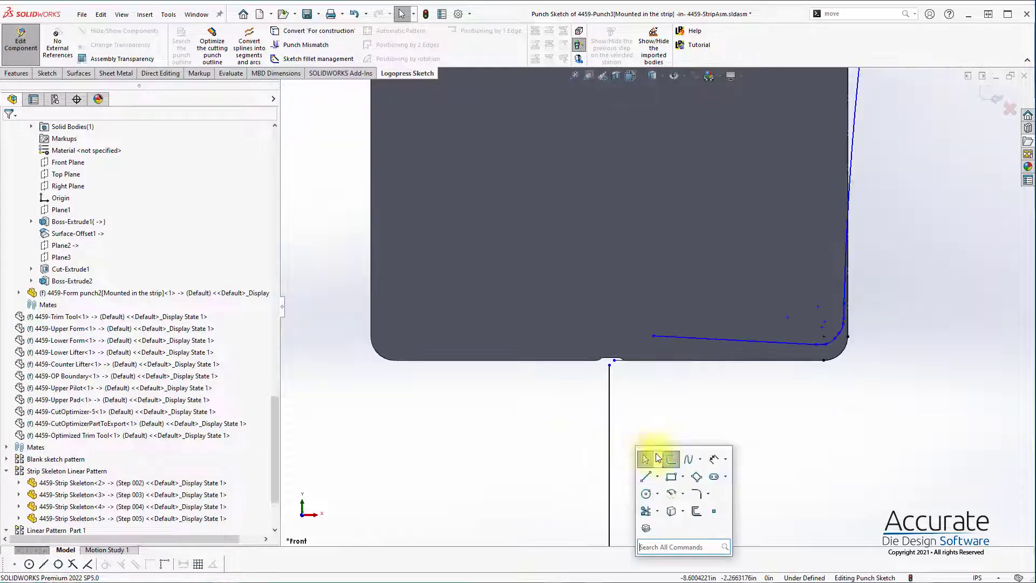
{"action": "left_click", "coordinate": [694, 489]}
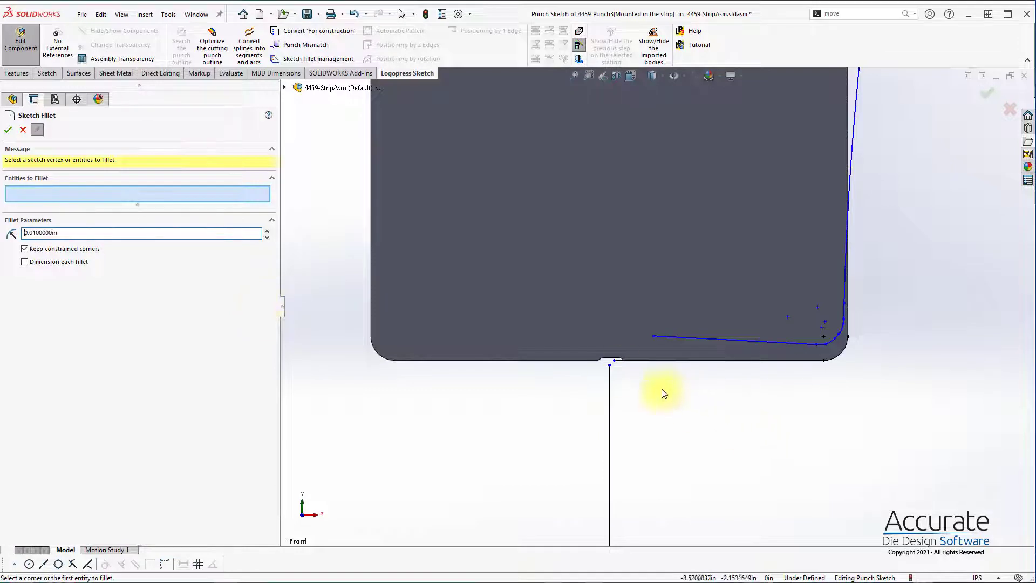
{"action": "left_click", "coordinate": [610, 389]}
{"action": "left_click", "coordinate": [667, 335]}
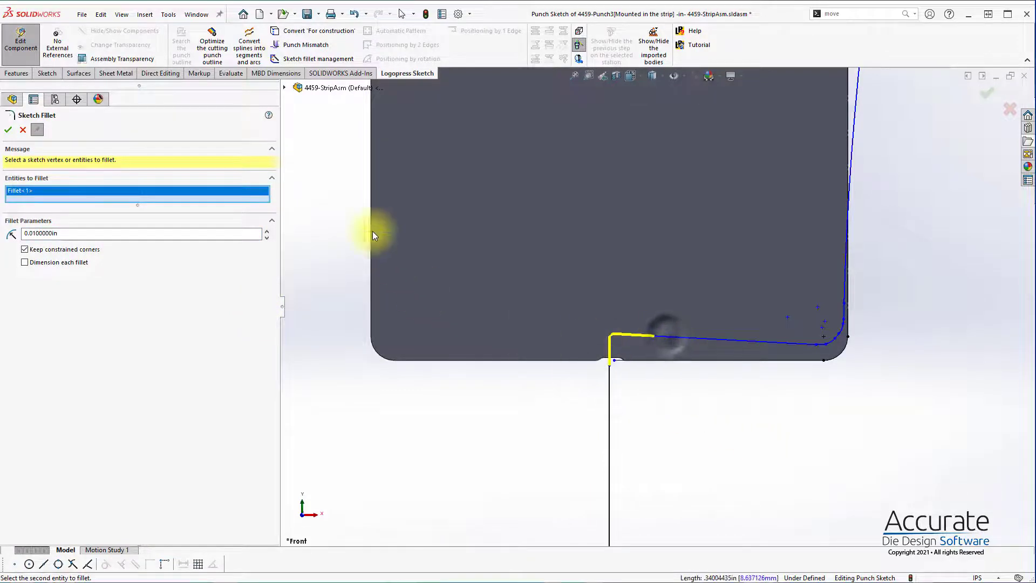
{"action": "left_click", "coordinate": [8, 129]}
{"action": "left_click", "coordinate": [796, 434]}
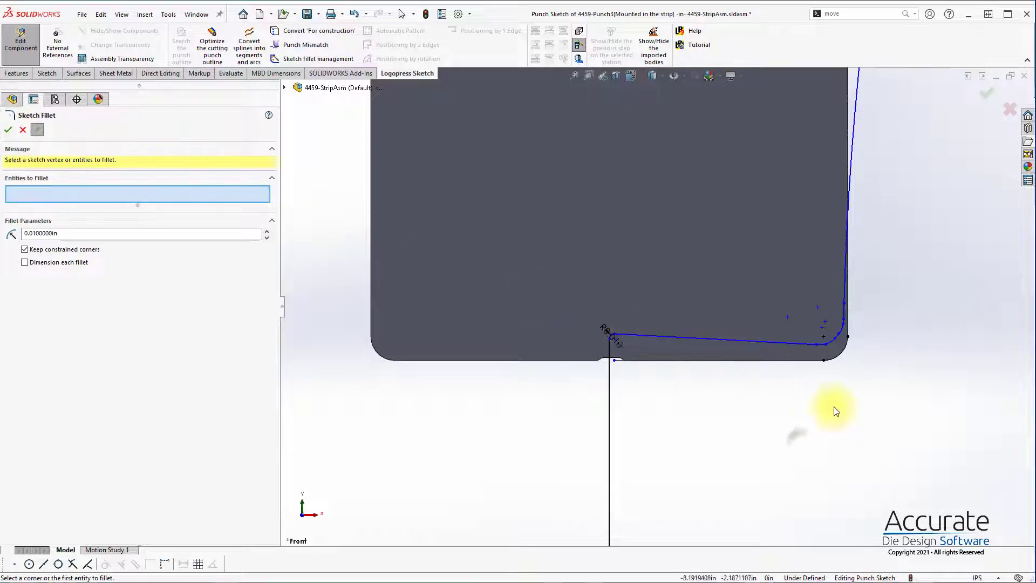
Step: Delete the original mismatch geometry and its dimensions at the corner between the right tab-end edge and the vertical punch edge
{"action": "scroll", "coordinate": [837, 409], "scroll_direction": "up", "scroll_amount": 8}
{"action": "scroll", "coordinate": [890, 348], "scroll_direction": "down", "scroll_amount": 8}
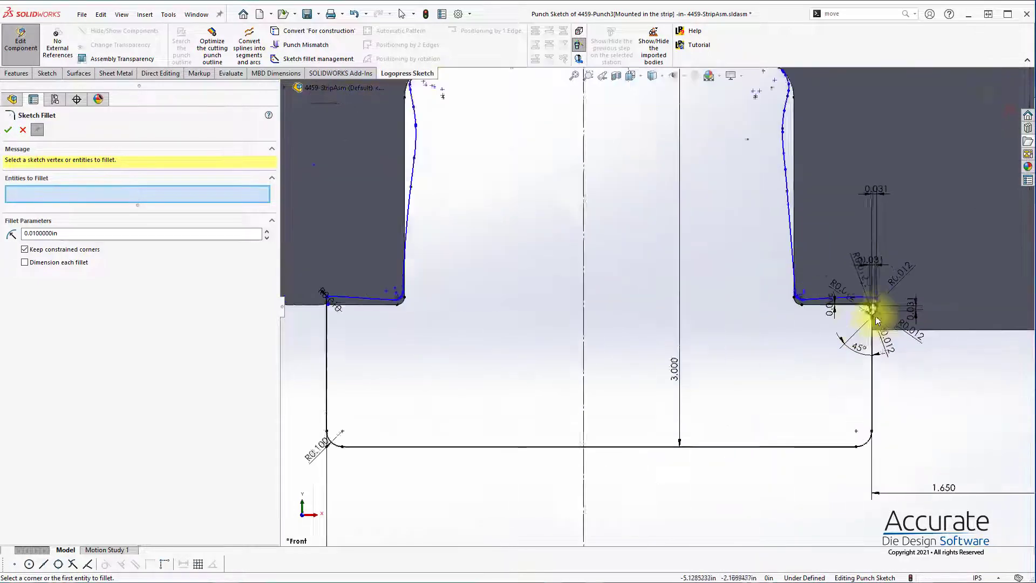
{"action": "left_click_drag", "start_coordinate": [828, 290], "coordinate": [854, 293]}
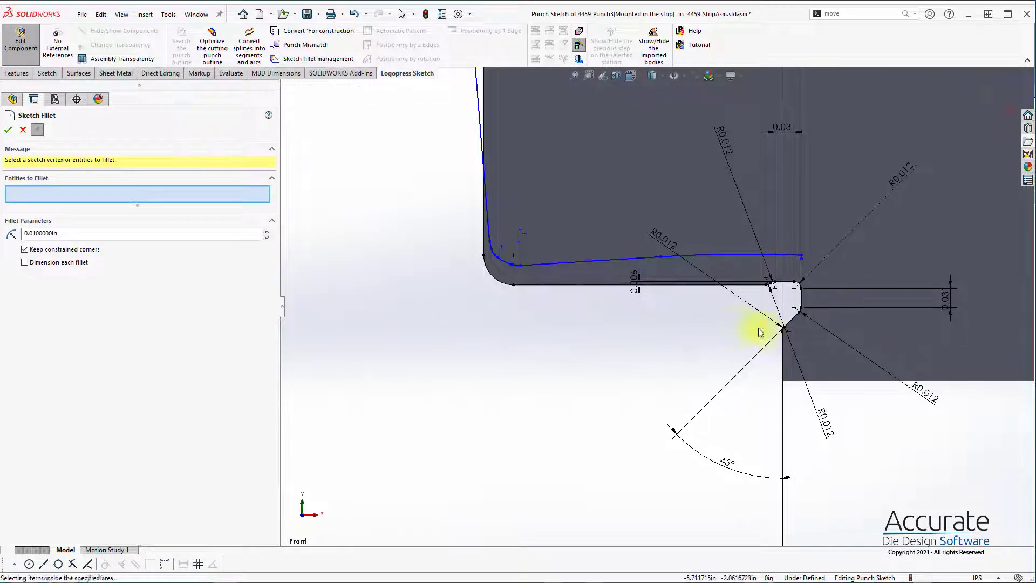
{"action": "key", "text": "Escape"}
{"action": "left_click_drag", "start_coordinate": [732, 339], "coordinate": [837, 273]}
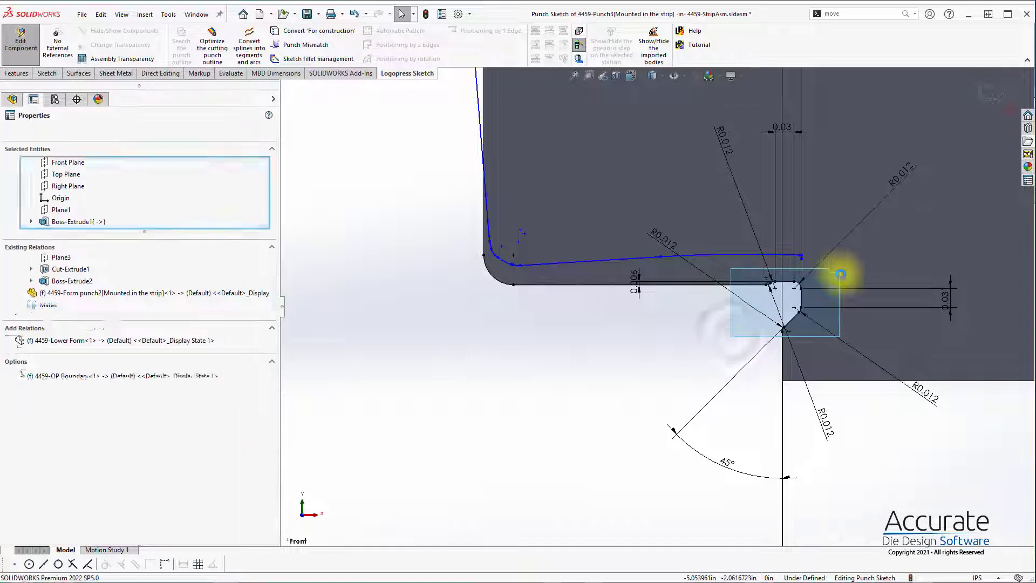
{"action": "key", "text": "Delete"}
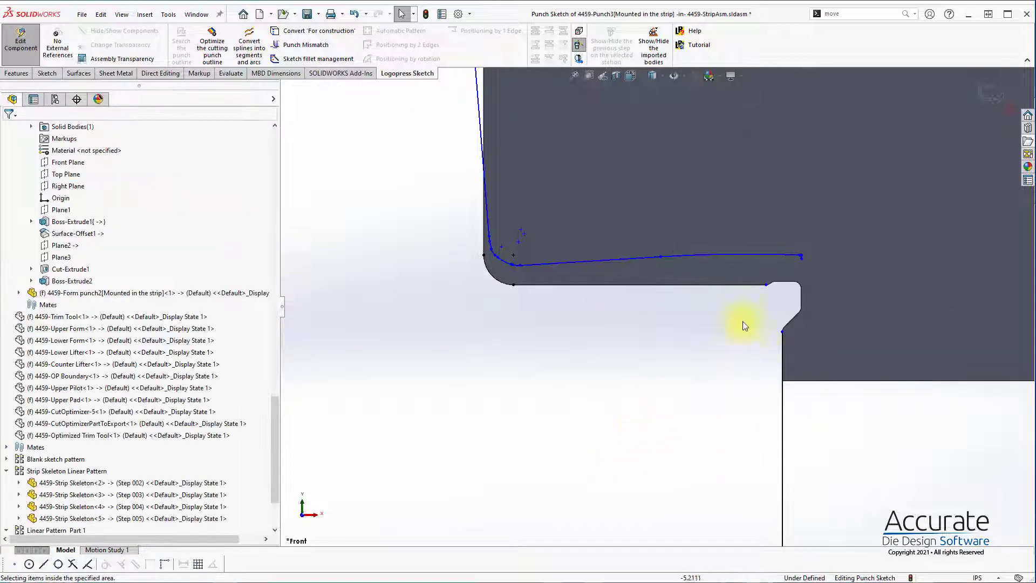
Step: Delete the two short lines at the right outer end of the optimized outline
{"action": "left_click_drag", "start_coordinate": [821, 241], "coordinate": [782, 271]}
{"action": "left_click", "coordinate": [747, 328]}
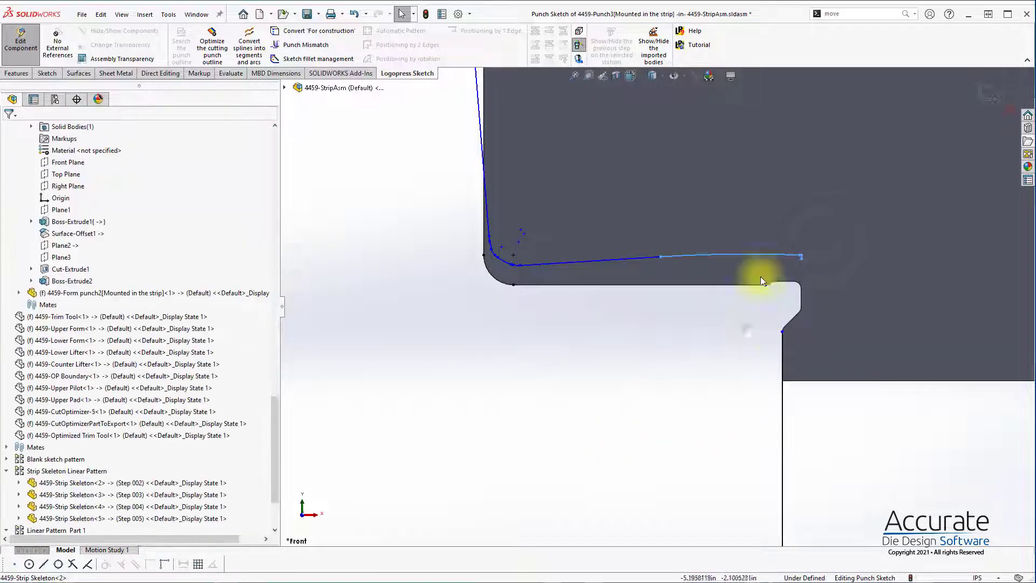
{"action": "mouse_move", "coordinate": [740, 229]}
{"action": "left_mouse_down"}
{"action": "mouse_move", "coordinate": [861, 273]}
{"action": "mouse_move", "coordinate": [812, 289]}
{"action": "left_mouse_up"}
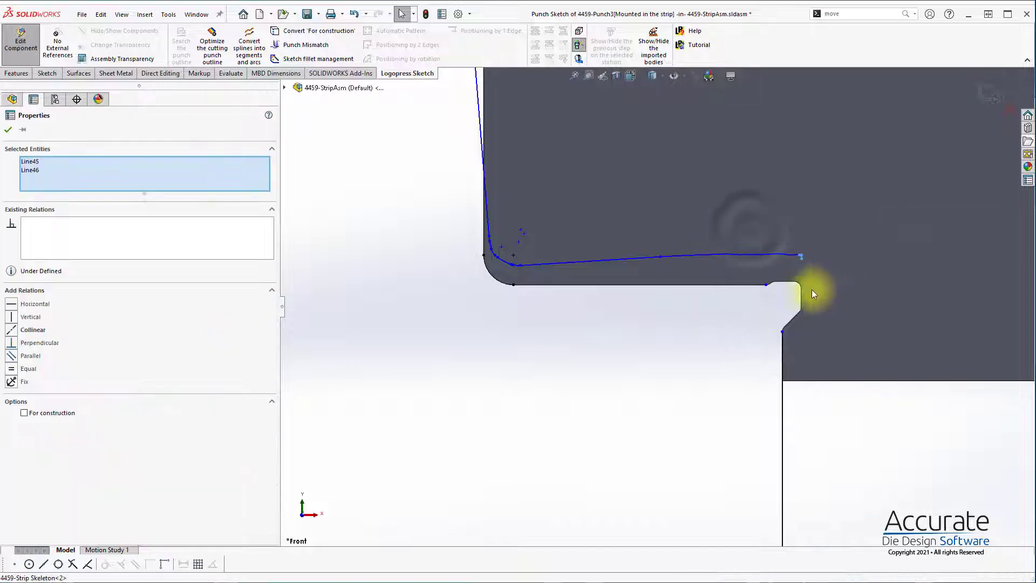
{"action": "left_click", "coordinate": [827, 283]}
Step: Try to create a punch mismatch between the right tab-end arc and the vertical punch edge after stretching that edge upward
{"action": "scroll", "coordinate": [826, 283], "scroll_direction": "down", "scroll_amount": 1}
{"action": "left_click_drag", "start_coordinate": [765, 342], "coordinate": [777, 292]}
{"action": "left_click", "coordinate": [617, 242]}
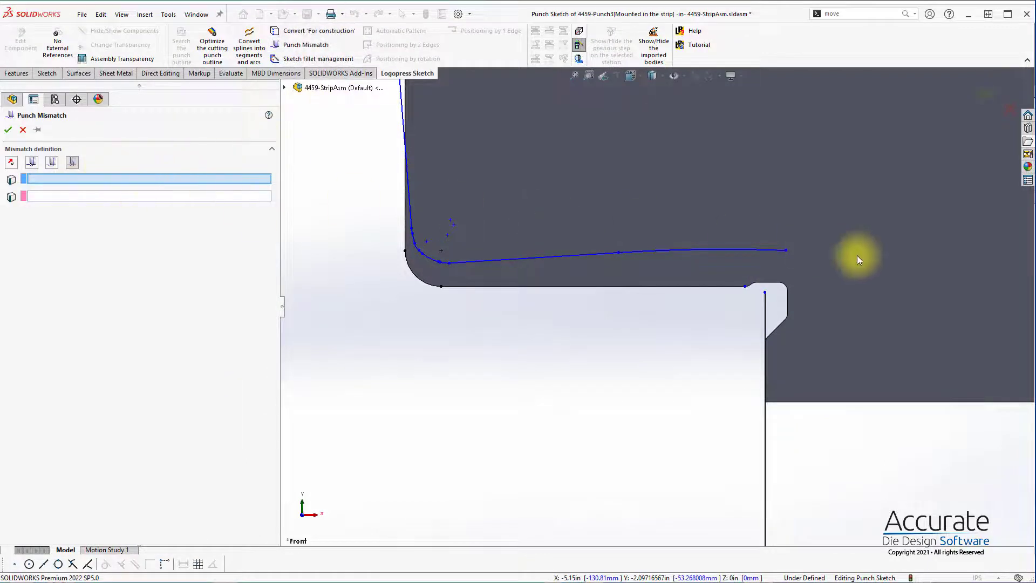
{"action": "left_click", "coordinate": [759, 250]}
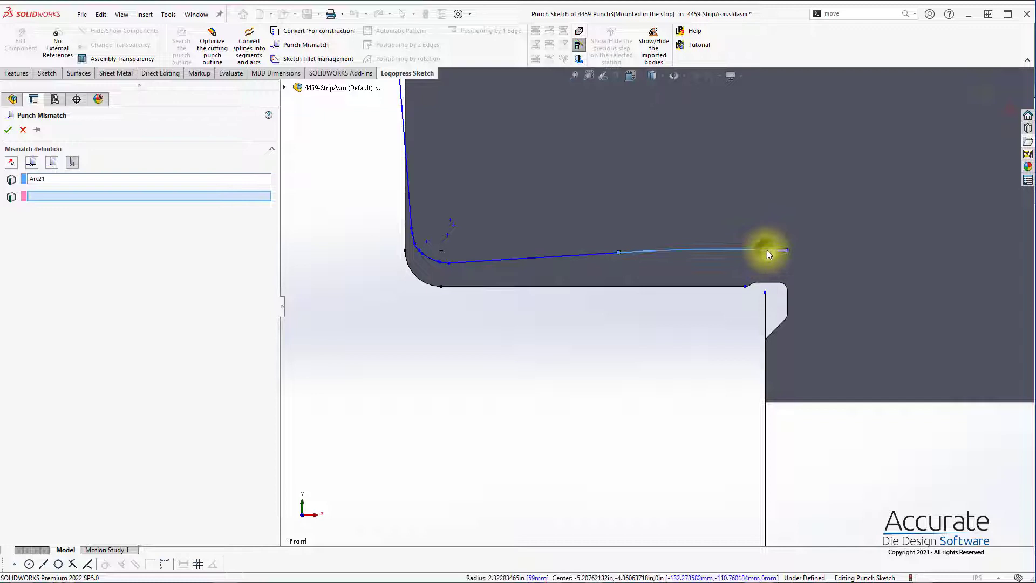
{"action": "left_click", "coordinate": [765, 306]}
{"action": "left_click", "coordinate": [8, 130]}
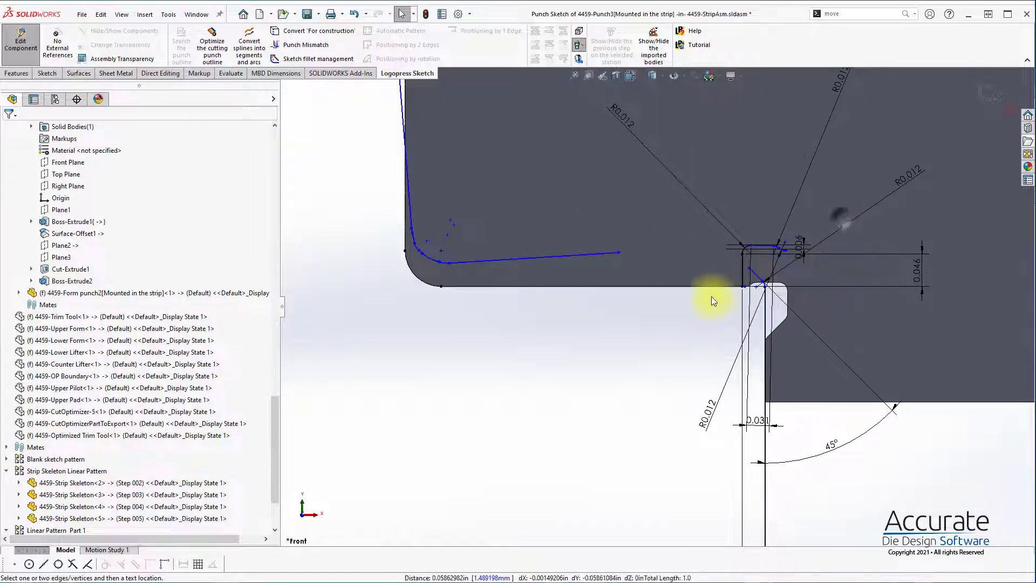
Step: Delete the misplaced mismatch geometry together with the optimized tab-end arc it was attached to
{"action": "left_click_drag", "start_coordinate": [712, 296], "coordinate": [859, 221]}
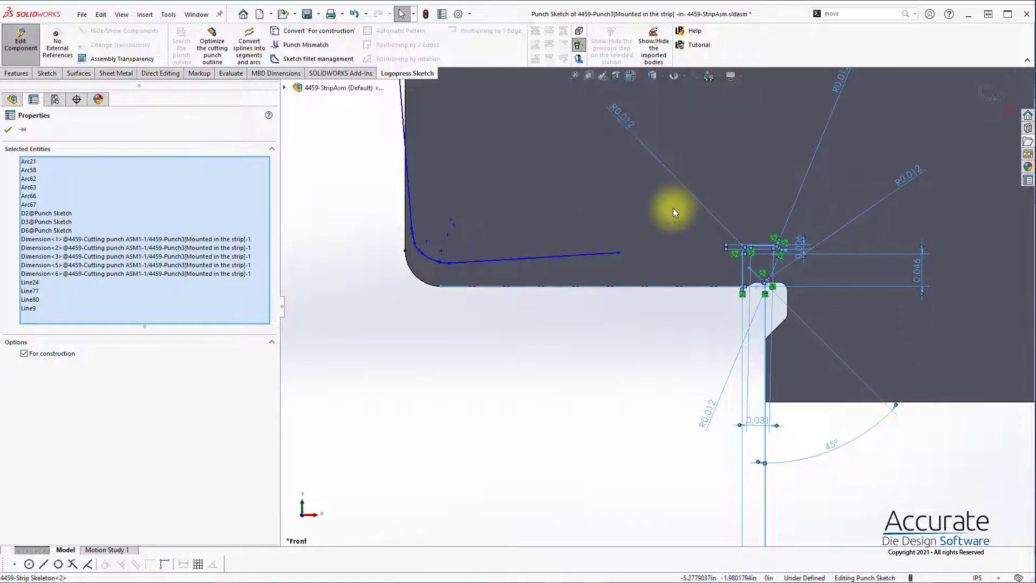
{"action": "left_click_drag", "start_coordinate": [672, 211], "coordinate": [847, 303]}
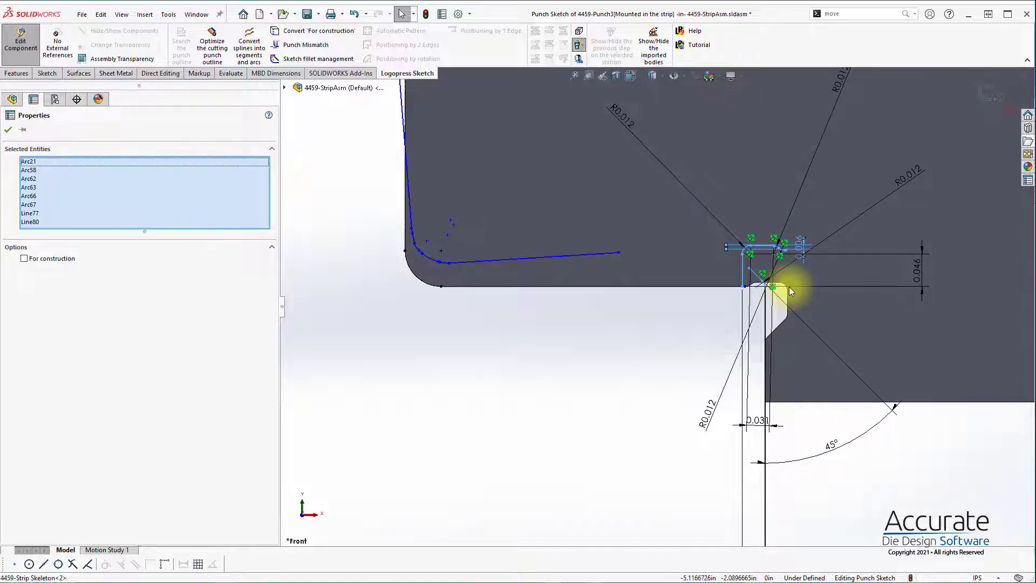
{"action": "key", "text": "Delete"}
Step: Extend the right vertical punch edge and the optimized tab-end line past each other, and trim both overhangs to a corner
{"action": "left_click_drag", "start_coordinate": [764, 287], "coordinate": [746, 200]}
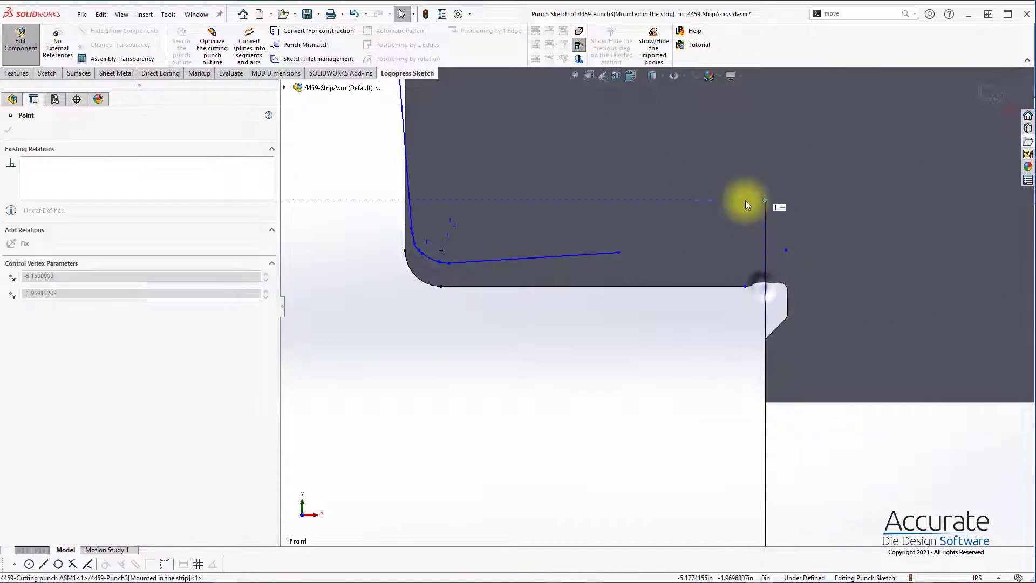
{"action": "left_click_drag", "start_coordinate": [619, 253], "coordinate": [786, 241]}
{"action": "left_click", "coordinate": [859, 308]}
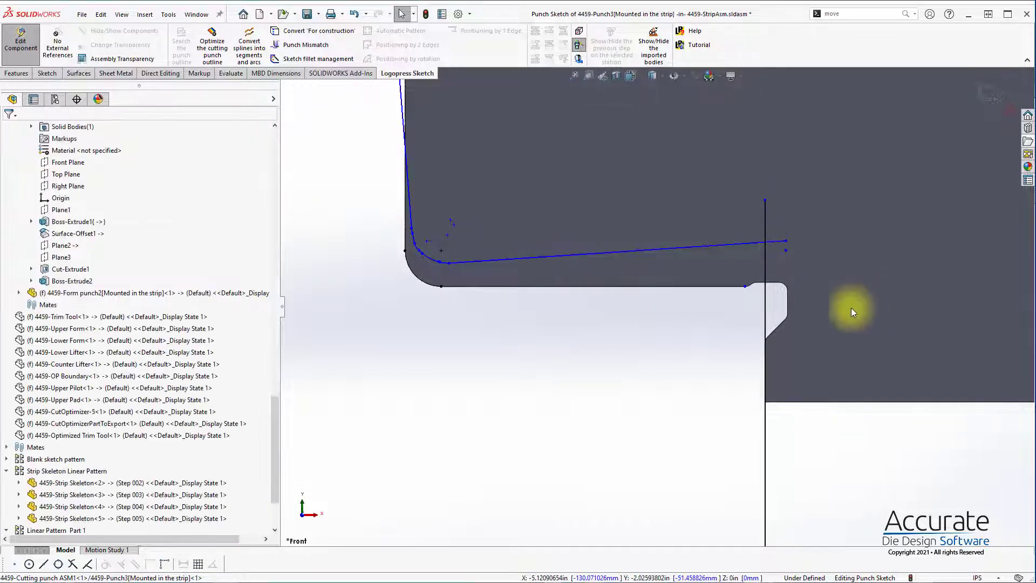
{"action": "key", "text": "t"}
{"action": "key", "text": "Escape"}
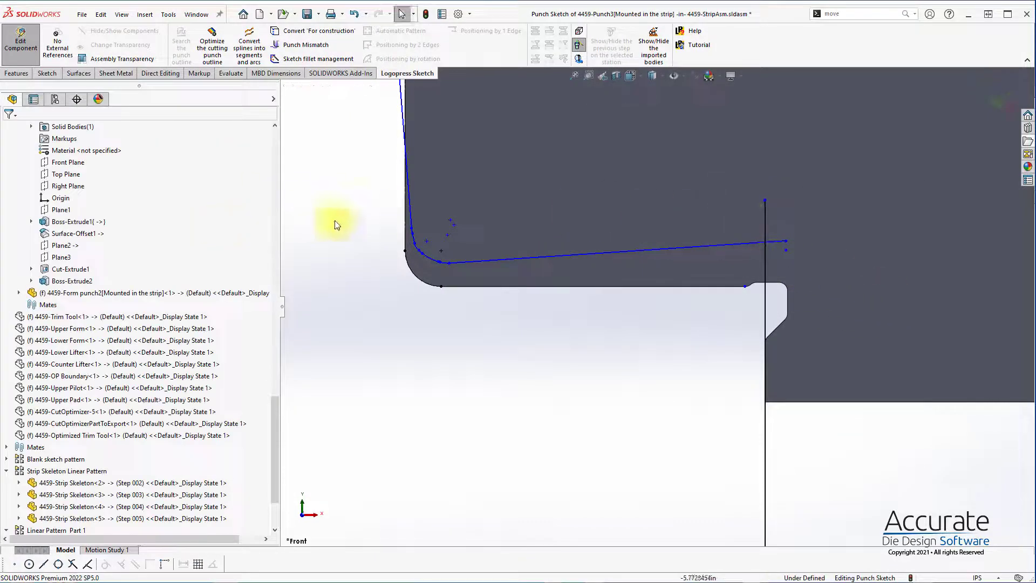
{"action": "key", "text": "t"}
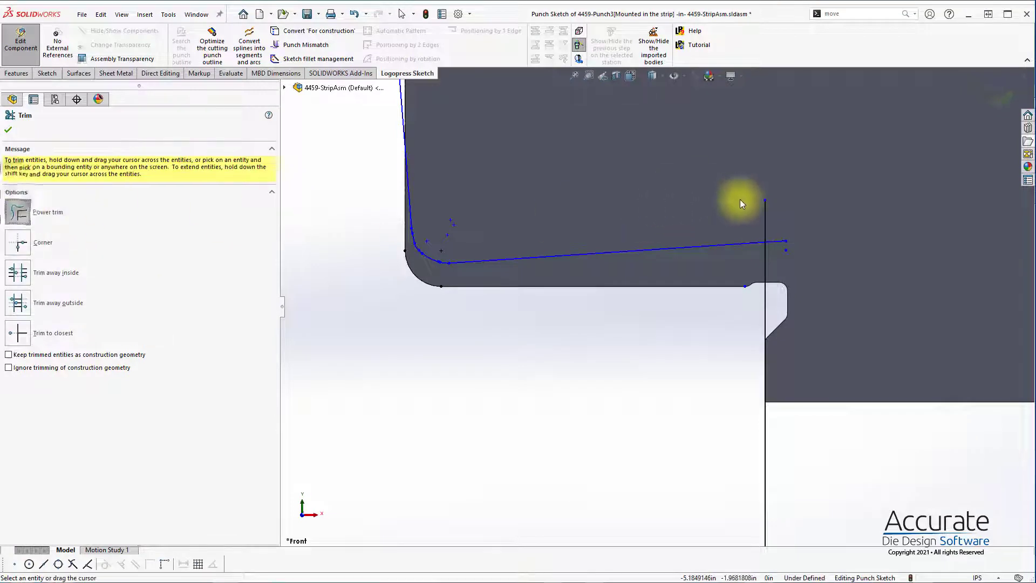
{"action": "left_click_drag", "start_coordinate": [740, 200], "coordinate": [776, 251]}
{"action": "key", "text": "Escape"}
Step: Create a punch mismatch between the optimized right tab-end line and the vertical punch edge, and exit the Punch Sketch
{"action": "key", "text": "s"}
{"action": "left_click", "coordinate": [665, 200]}
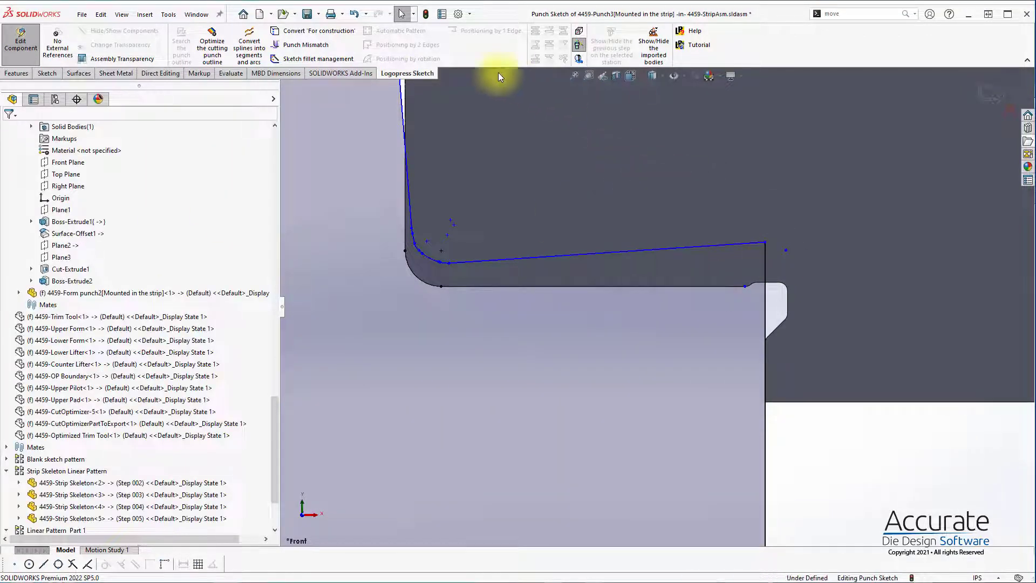
{"action": "left_click", "coordinate": [303, 45]}
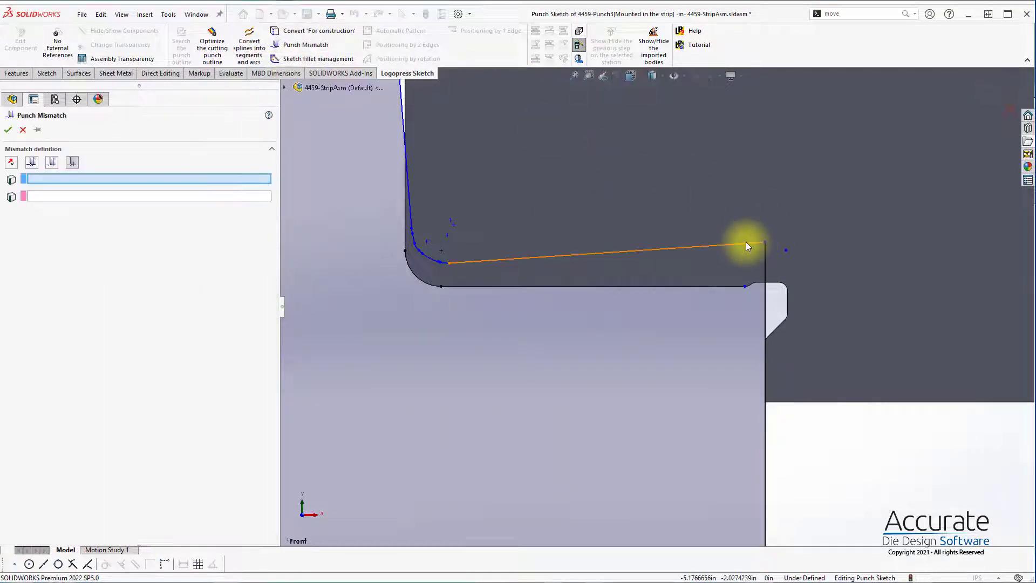
{"action": "left_click", "coordinate": [746, 245]}
{"action": "left_click", "coordinate": [764, 270]}
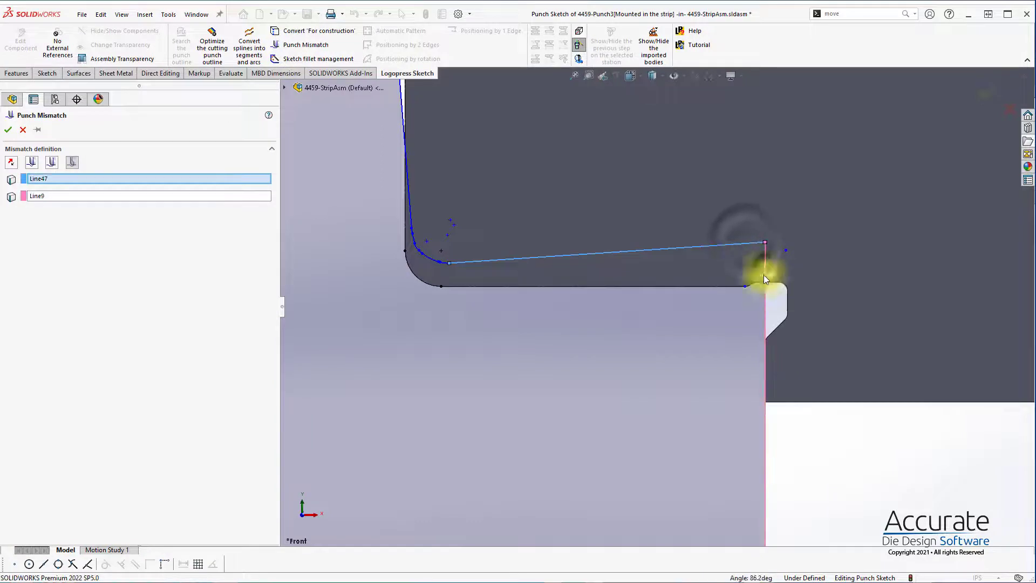
{"action": "left_click", "coordinate": [8, 130]}
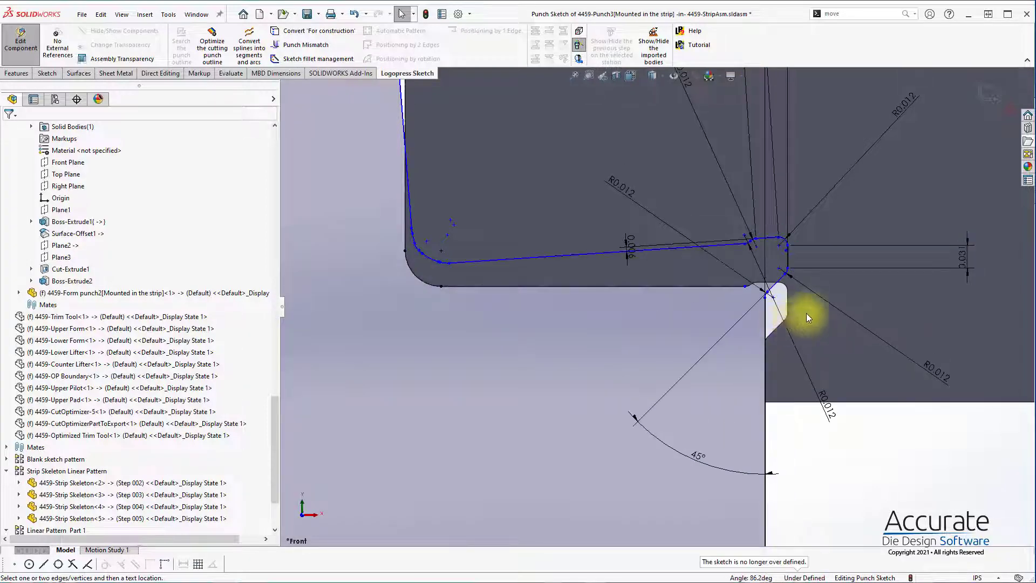
{"action": "scroll", "coordinate": [813, 302], "scroll_direction": "up", "scroll_amount": 10}
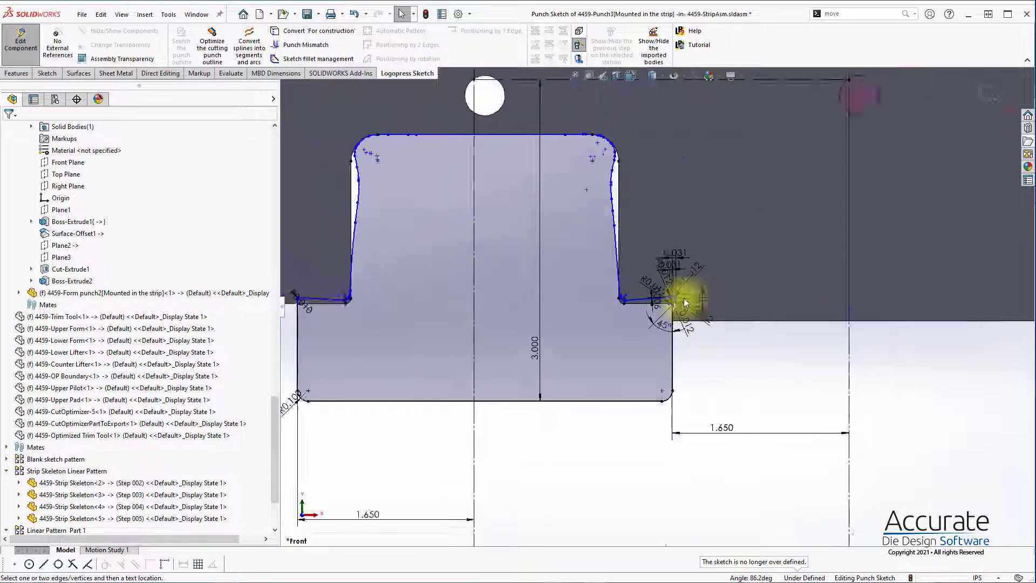
{"action": "scroll", "coordinate": [546, 273], "scroll_direction": "down", "scroll_amount": 4}
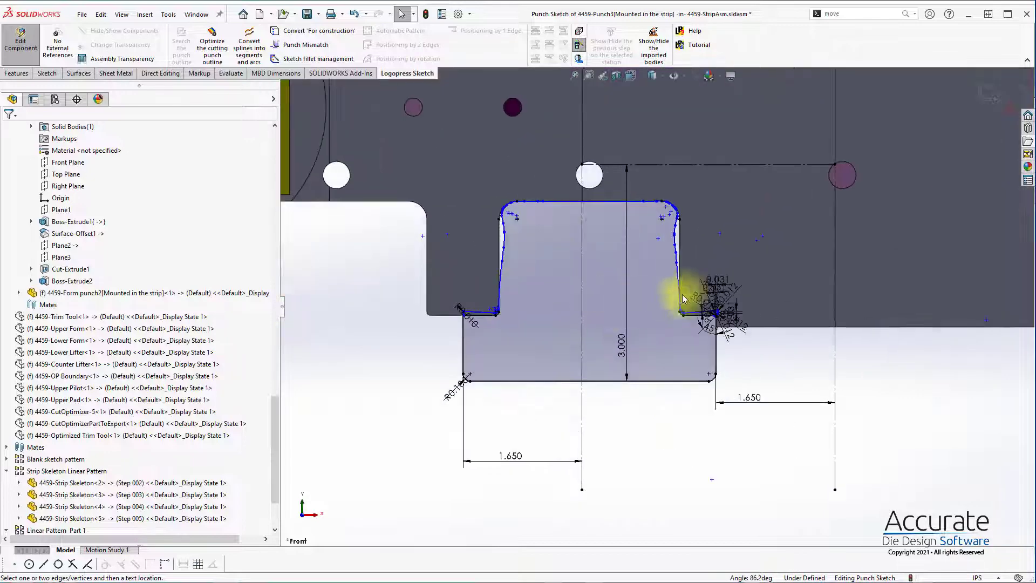
{"action": "scroll", "coordinate": [684, 293], "scroll_direction": "up", "scroll_amount": 3}
{"action": "scroll", "coordinate": [592, 280], "scroll_direction": "down", "scroll_amount": 2}
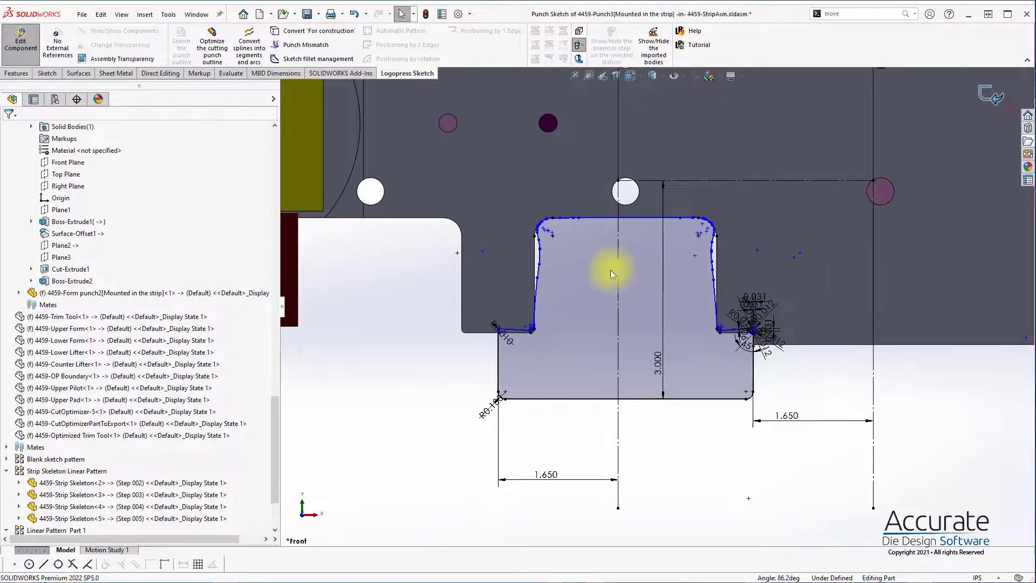
Step: Hide the dark red 4459-Form punch1 component covering the formed tab in the strip
{"action": "scroll", "coordinate": [589, 300], "scroll_direction": "up", "scroll_amount": 5}
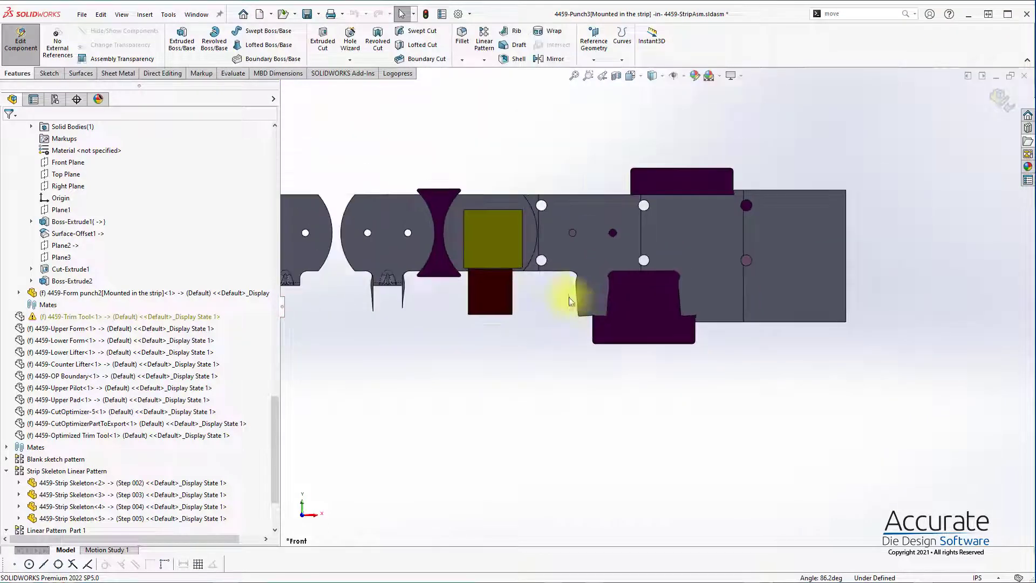
{"action": "scroll", "coordinate": [593, 287], "scroll_direction": "up", "scroll_amount": 2}
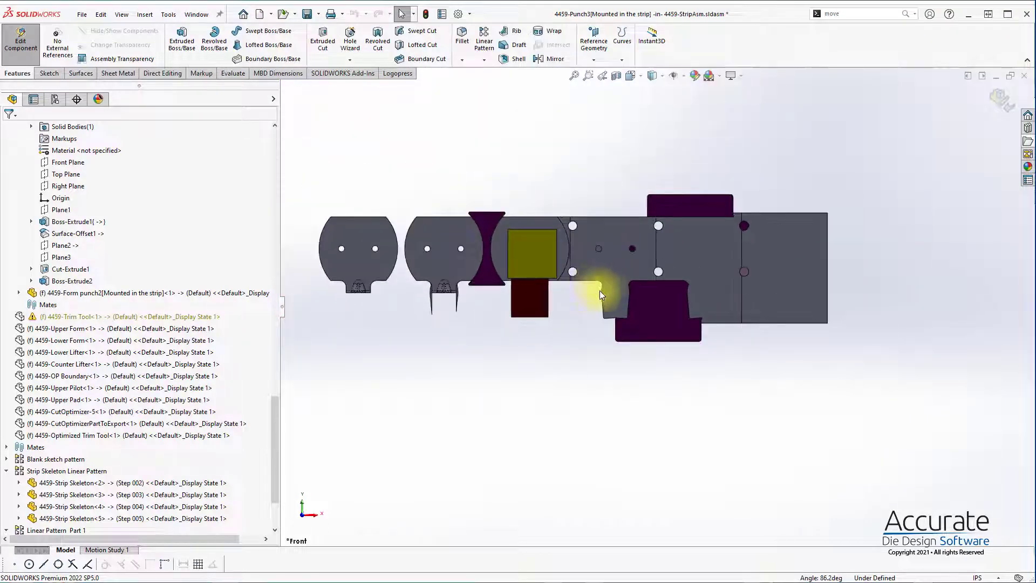
{"action": "middle_click_drag", "start_coordinate": [694, 316], "coordinate": [619, 312]}
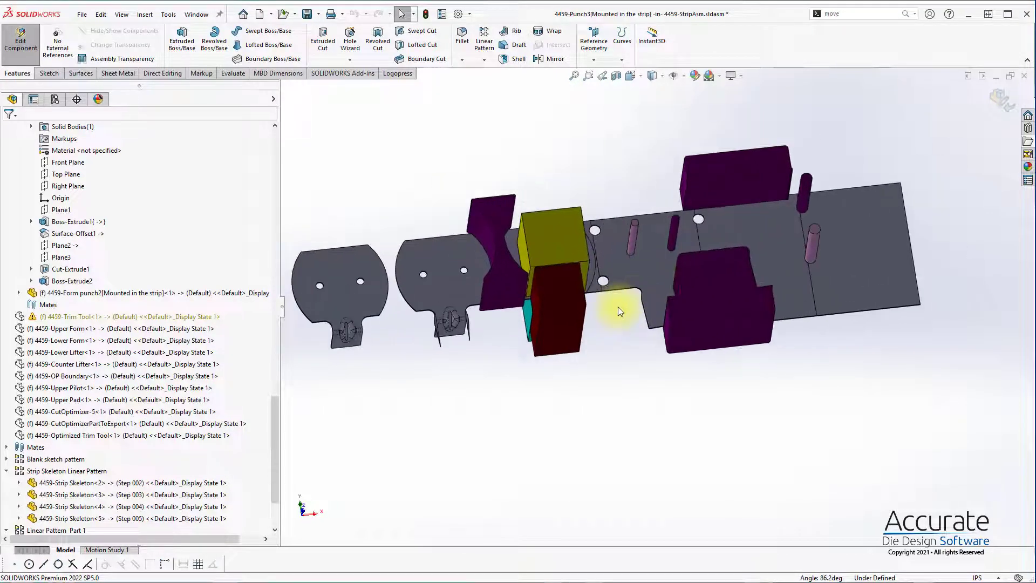
{"action": "left_click", "coordinate": [569, 299]}
{"action": "left_click", "coordinate": [675, 232]}
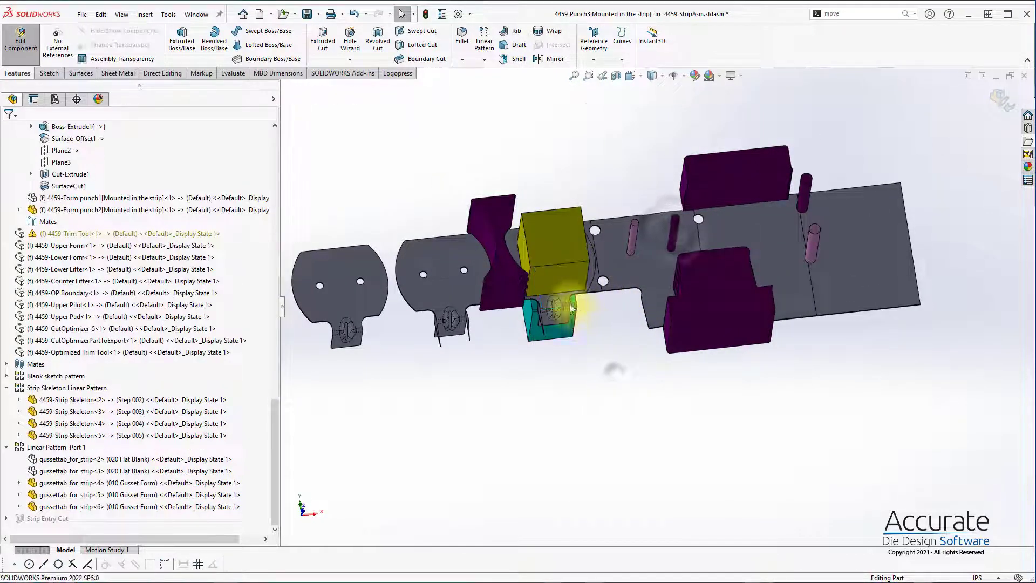
Step: Edit the 4459-Strip Skeleton Step 004 part in place and expand its solid bodies
{"action": "scroll", "coordinate": [571, 307], "scroll_direction": "down", "scroll_amount": 5}
{"action": "left_click", "coordinate": [608, 275]}
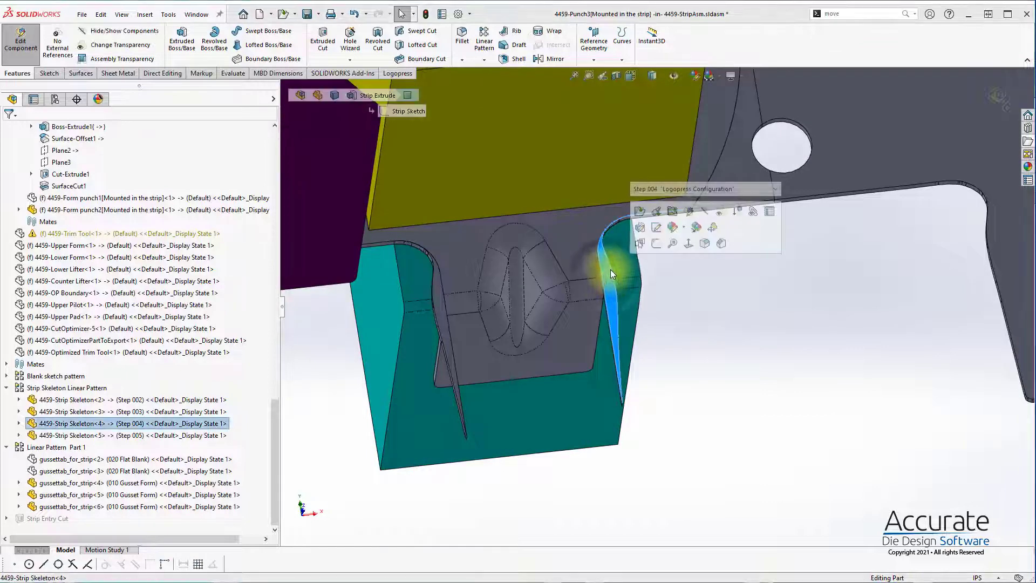
{"action": "left_click", "coordinate": [690, 212]}
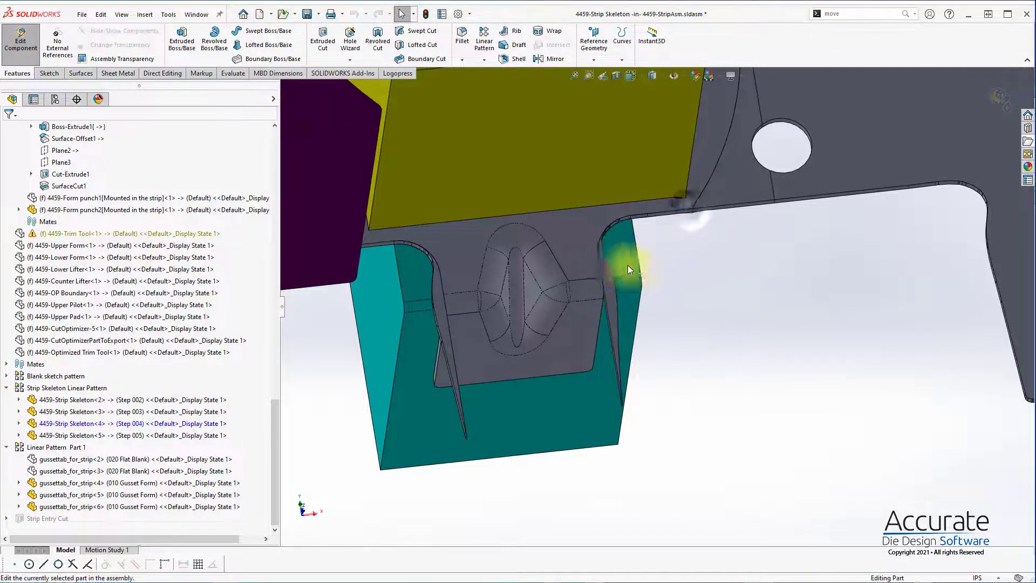
{"action": "left_click", "coordinate": [604, 266]}
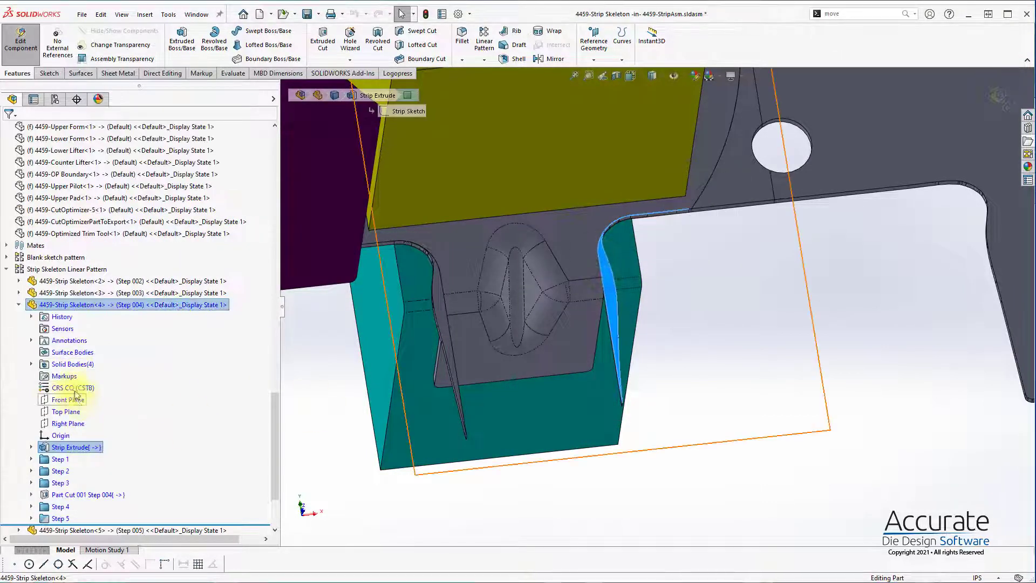
{"action": "left_click", "coordinate": [30, 364]}
Step: Delete the leftover sliver bodies Part Cut 001 Step 004[3], [4] and [5] from the strip skeleton
{"action": "left_click", "coordinate": [96, 375]}
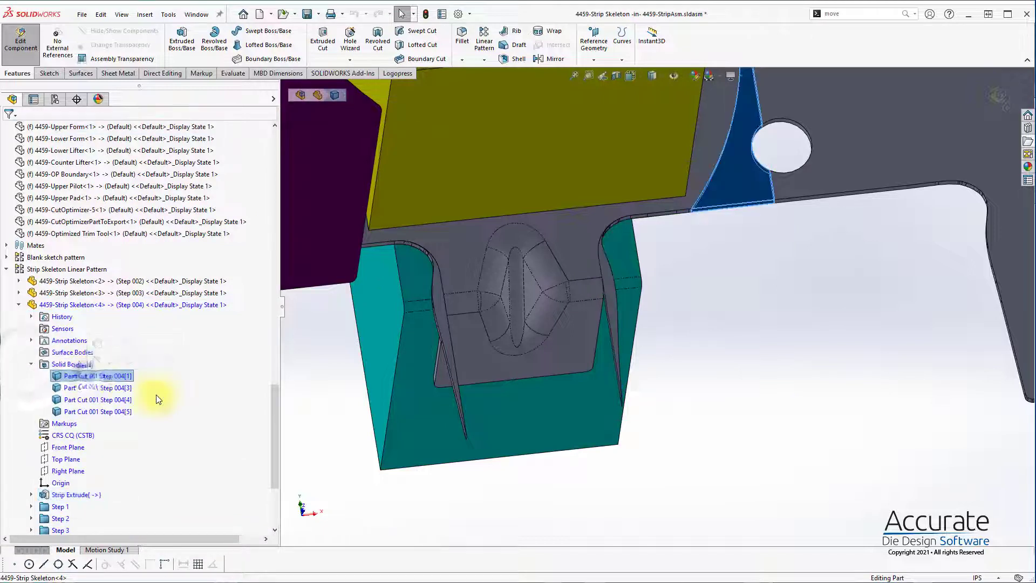
{"action": "left_click", "coordinate": [97, 399]}
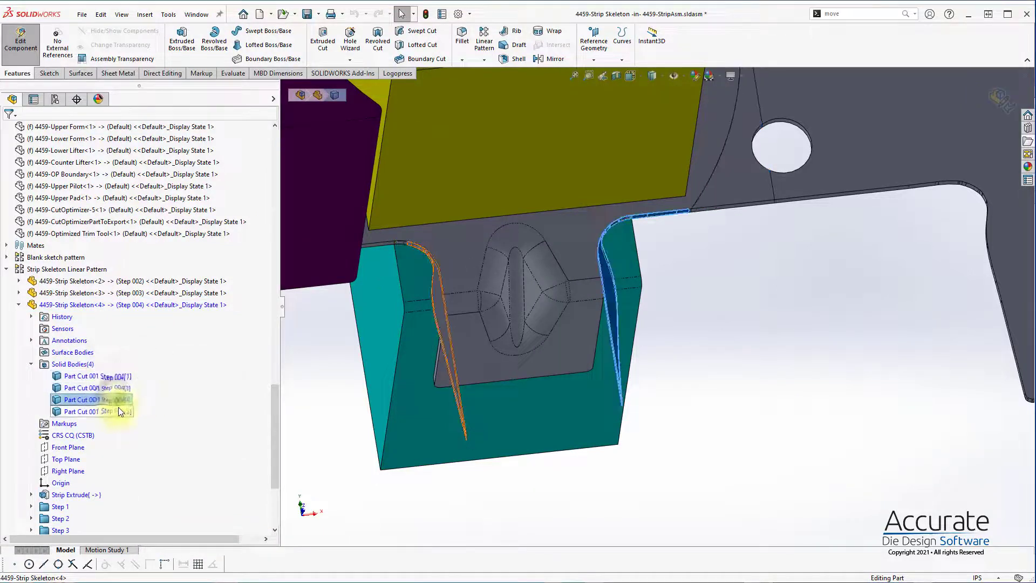
{"action": "left_click", "coordinate": [124, 412], "text": "ctrl"}
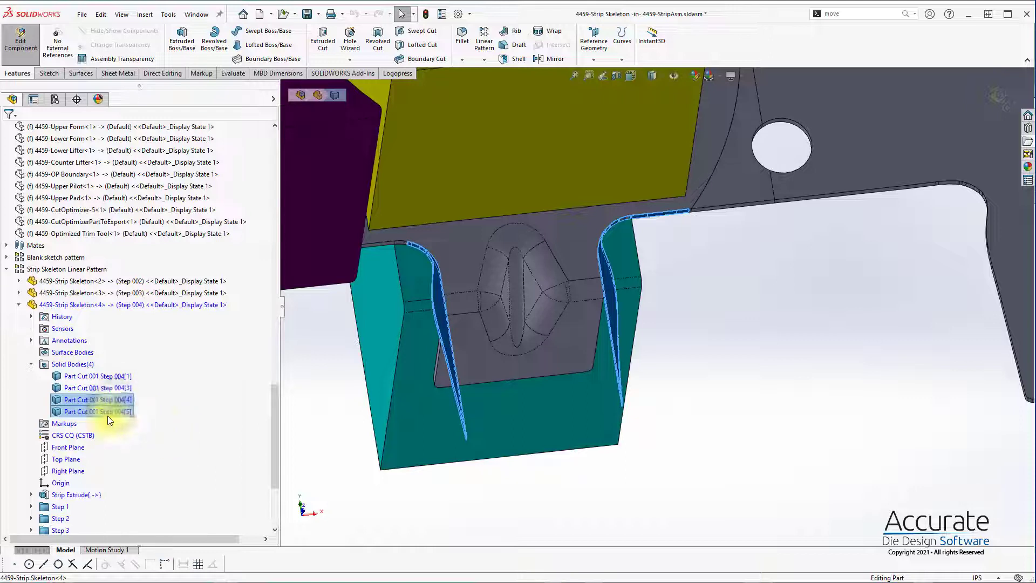
{"action": "left_click", "coordinate": [109, 387], "text": "ctrl"}
{"action": "right_click", "coordinate": [115, 388]}
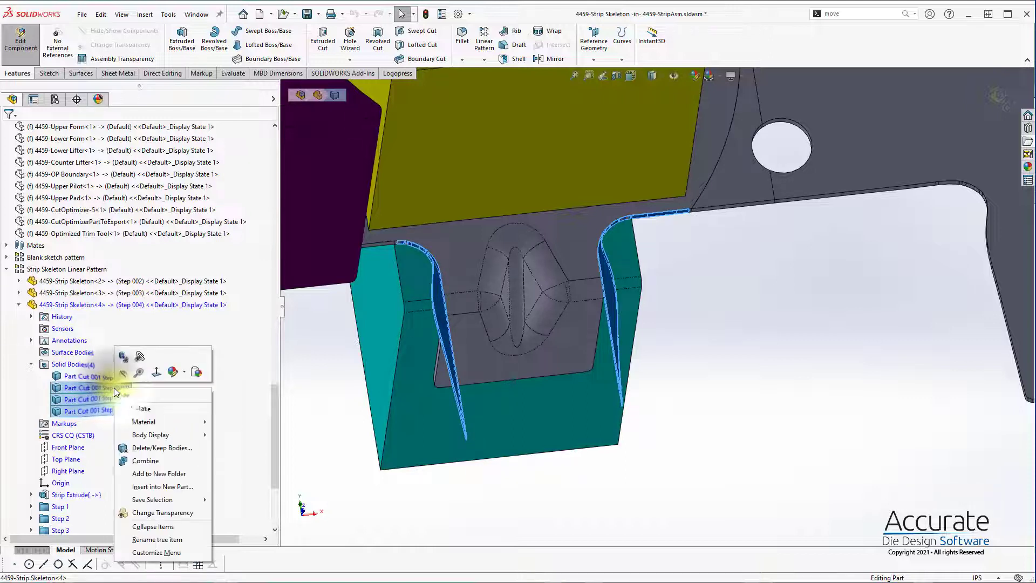
{"action": "left_click", "coordinate": [157, 449]}
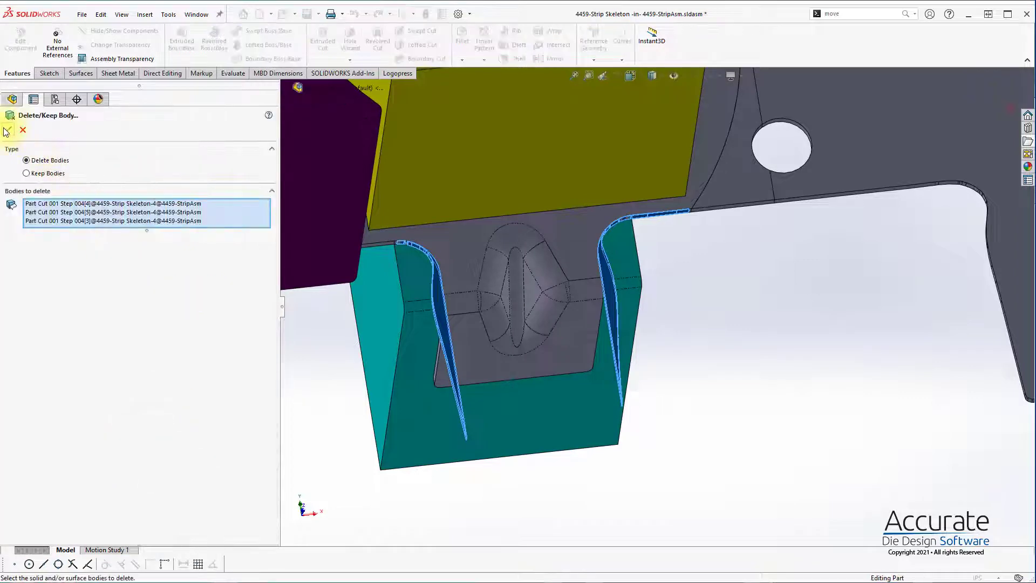
{"action": "left_click", "coordinate": [8, 130]}
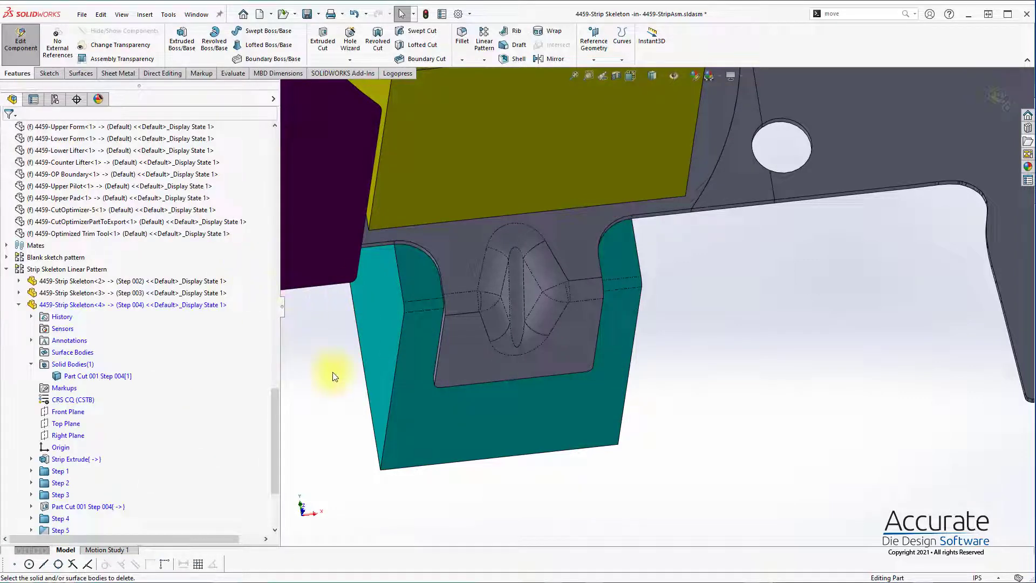
Step: Unsuppress the Body-Delete/Keep 1 feature of the Step 004 strip skeleton on the following stations
{"action": "right_click", "coordinate": [96, 424]}
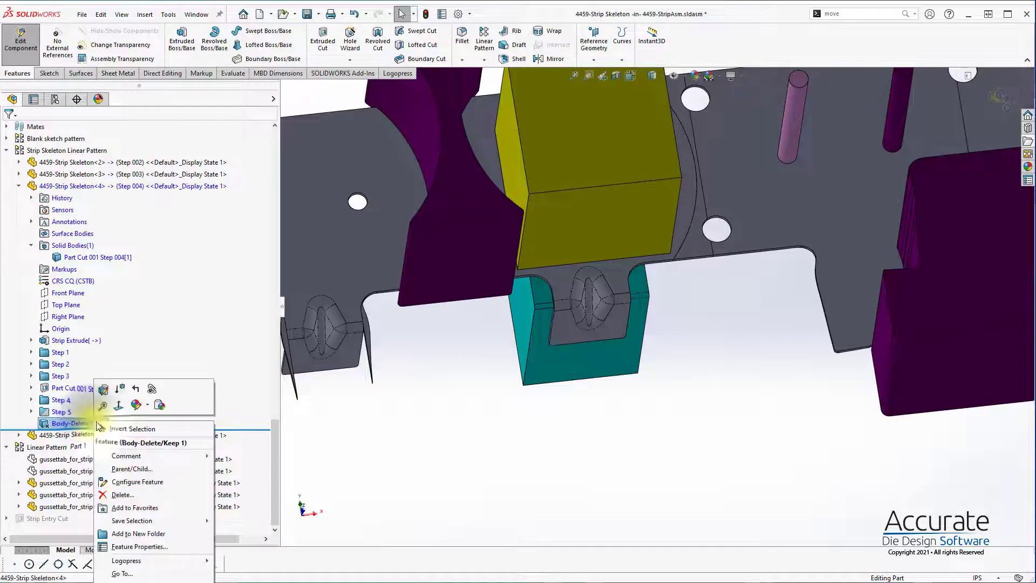
{"action": "mouse_move", "coordinate": [198, 562]}
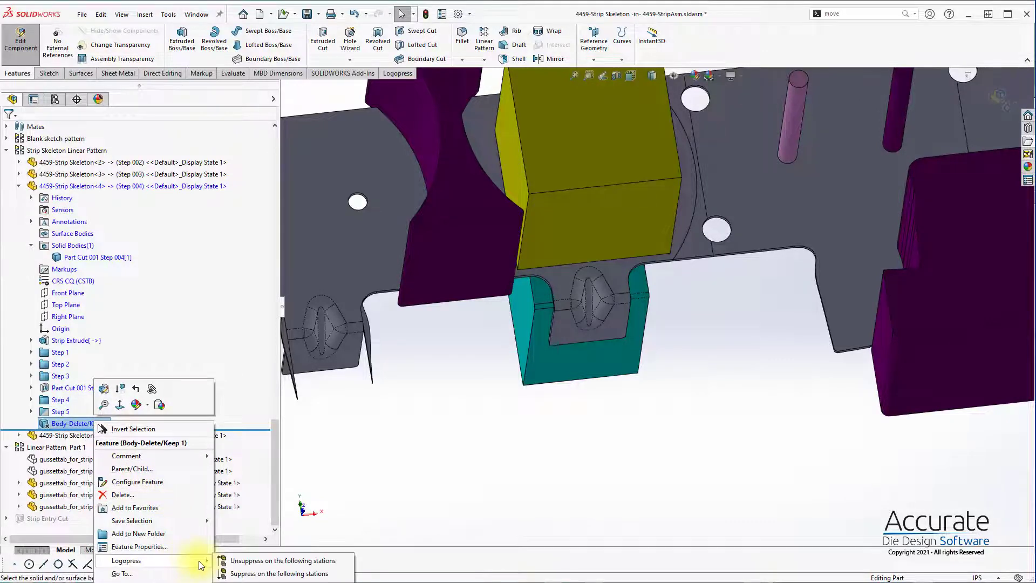
{"action": "left_click", "coordinate": [287, 562]}
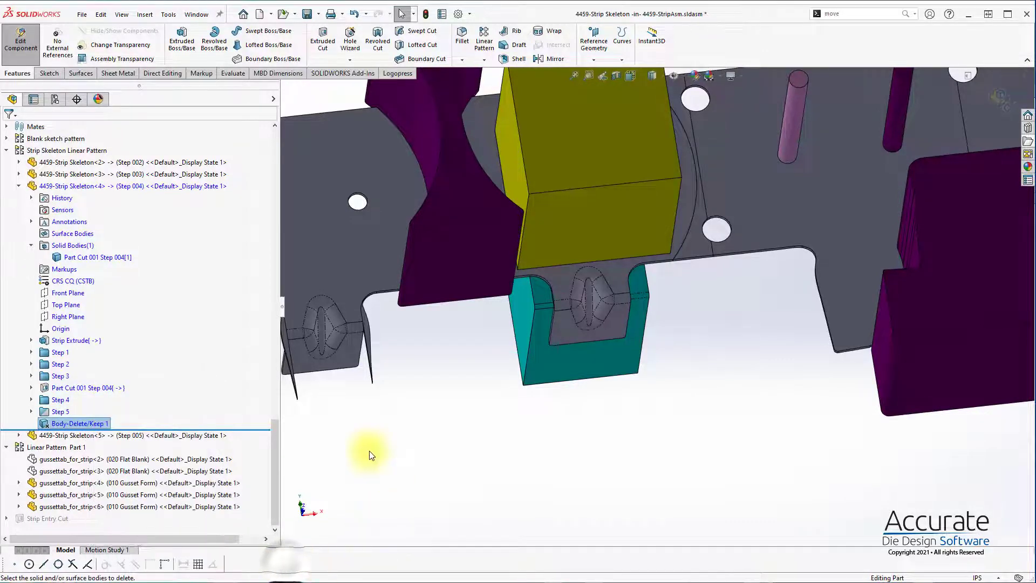
Step: Finish editing the strip skeleton in place and save the 4459-StripAsm assembly with its modified referenced models
{"action": "scroll", "coordinate": [922, 190], "scroll_direction": "up", "scroll_amount": 3}
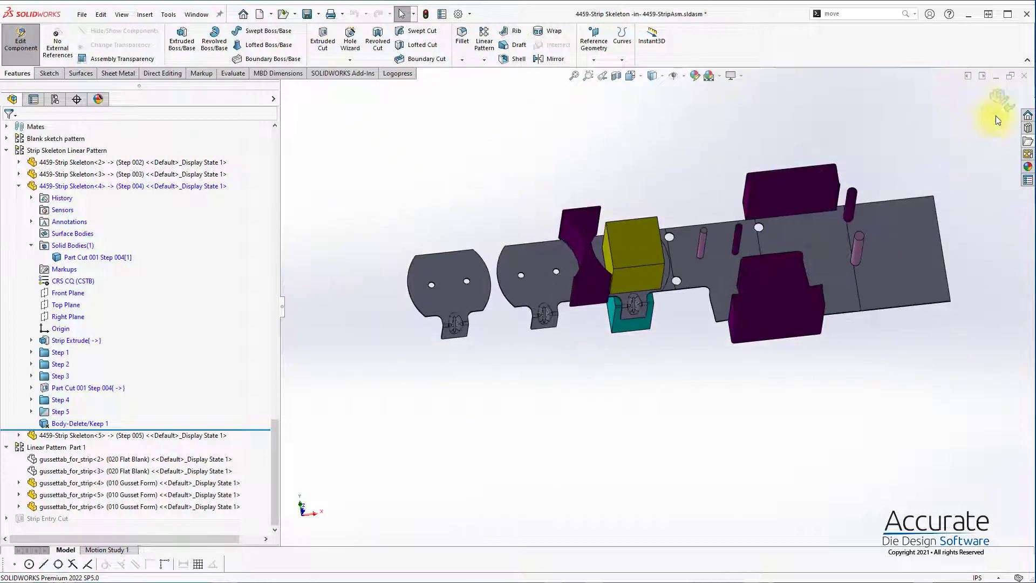
{"action": "left_click", "coordinate": [639, 370]}
{"action": "scroll", "coordinate": [706, 331], "scroll_direction": "down", "scroll_amount": 1}
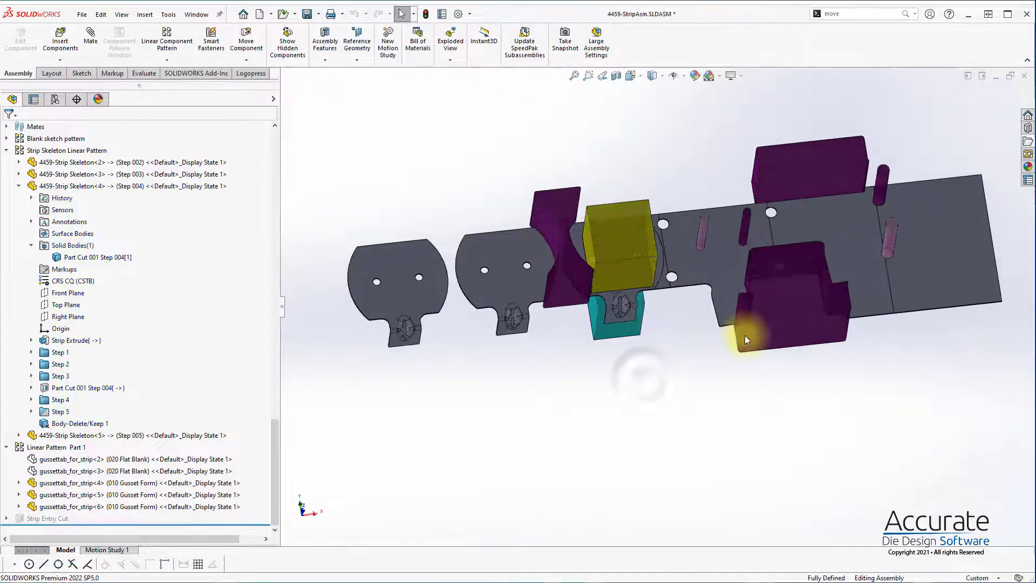
{"action": "middle_click_drag", "start_coordinate": [745, 335], "coordinate": [803, 381]}
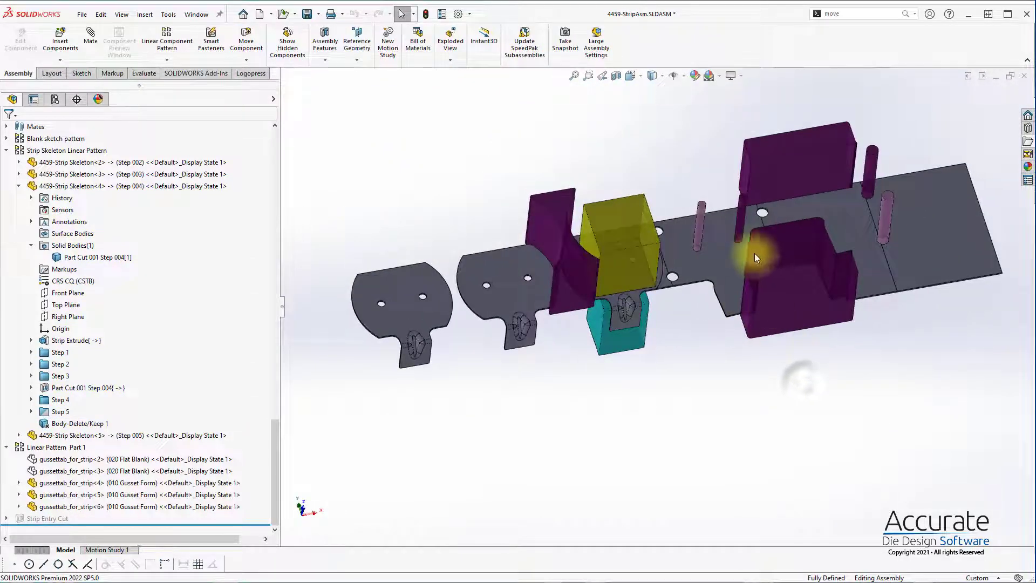
{"action": "key", "text": "ctrl+s"}
{"action": "left_click", "coordinate": [813, 312]}
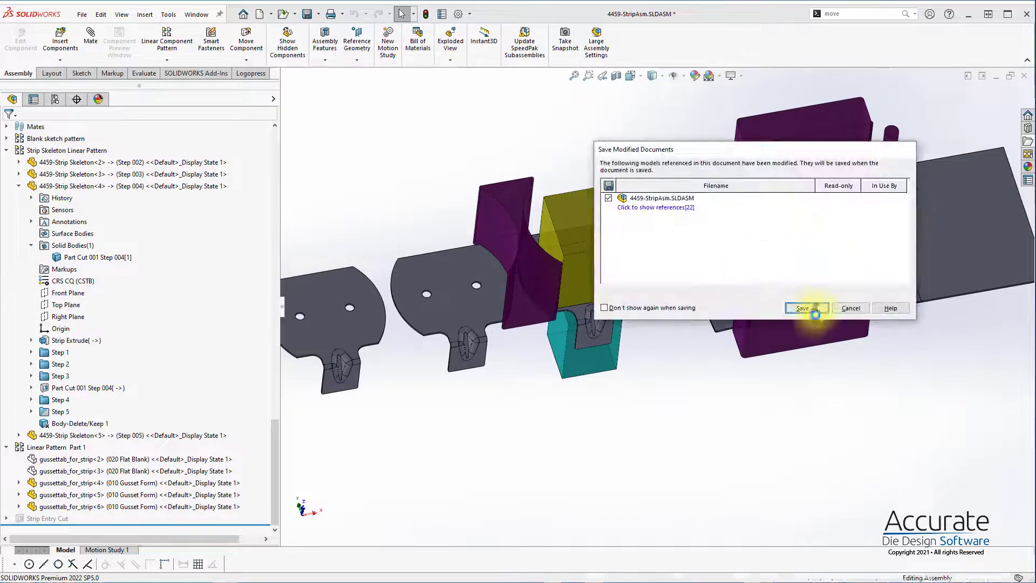